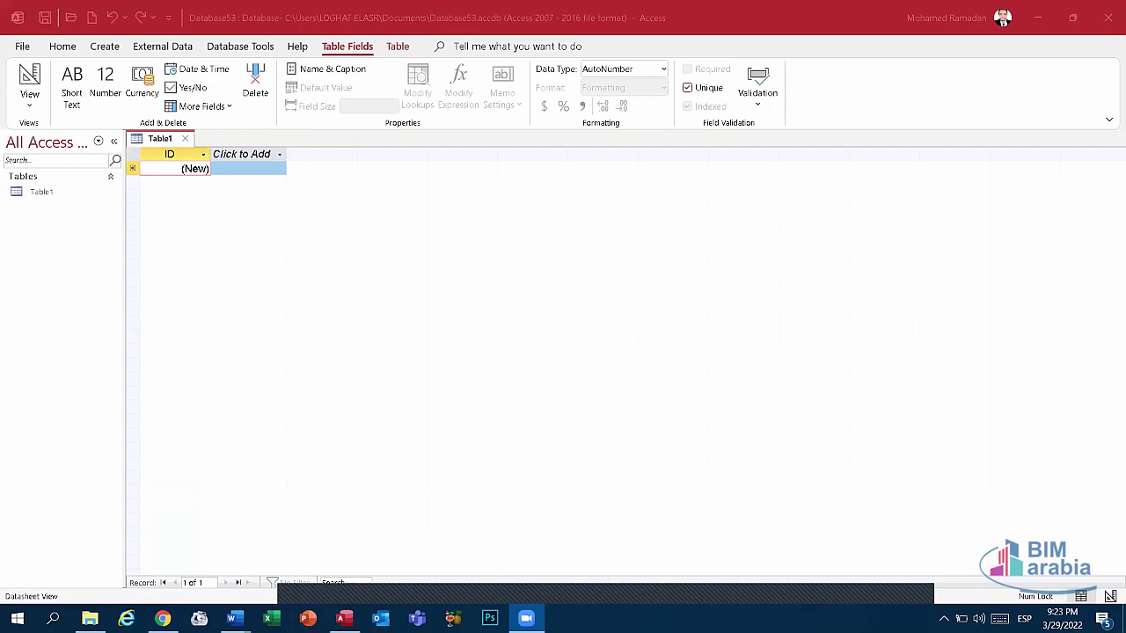
- Switch the keyboard input language to Arabic (Egypt) and select the new-column cell
left_click(1023, 618)
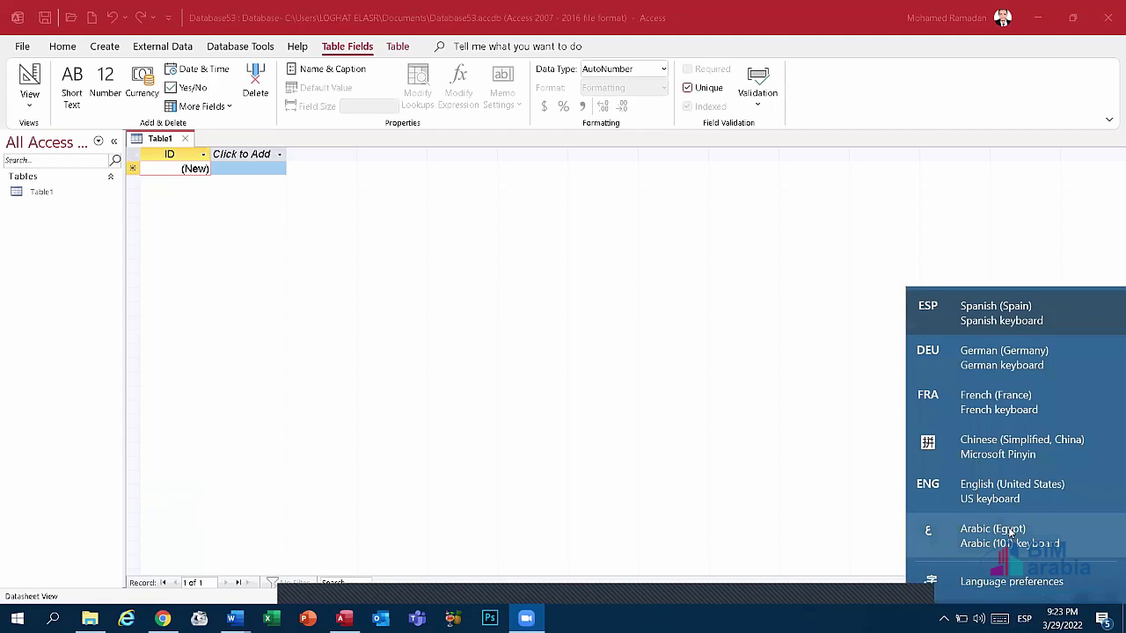
left_click(1007, 532)
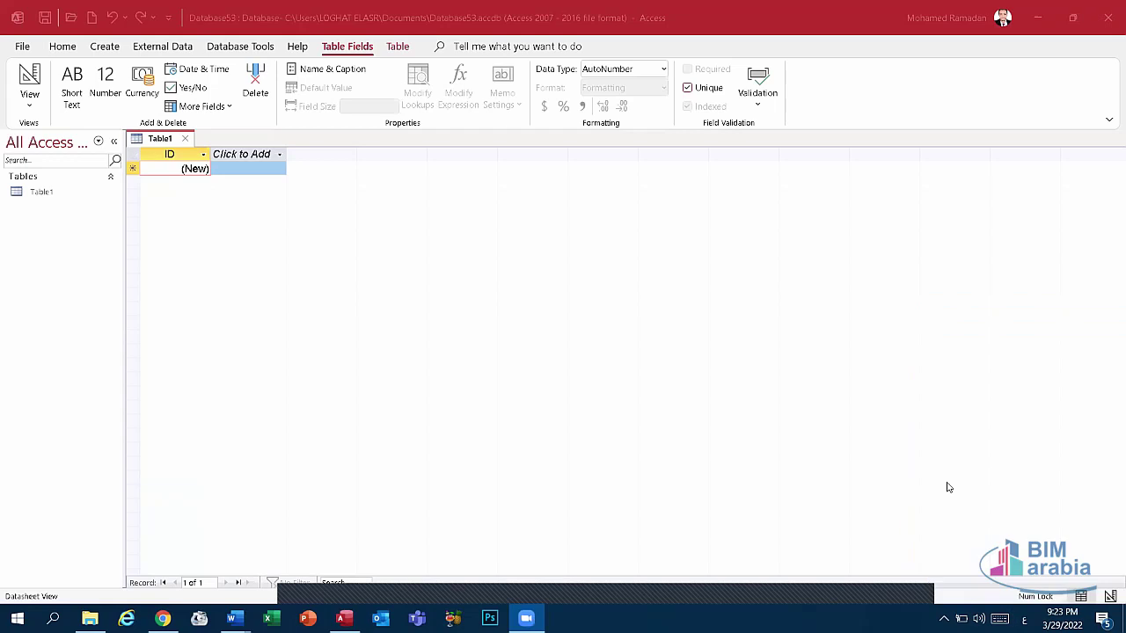
left_click(260, 167)
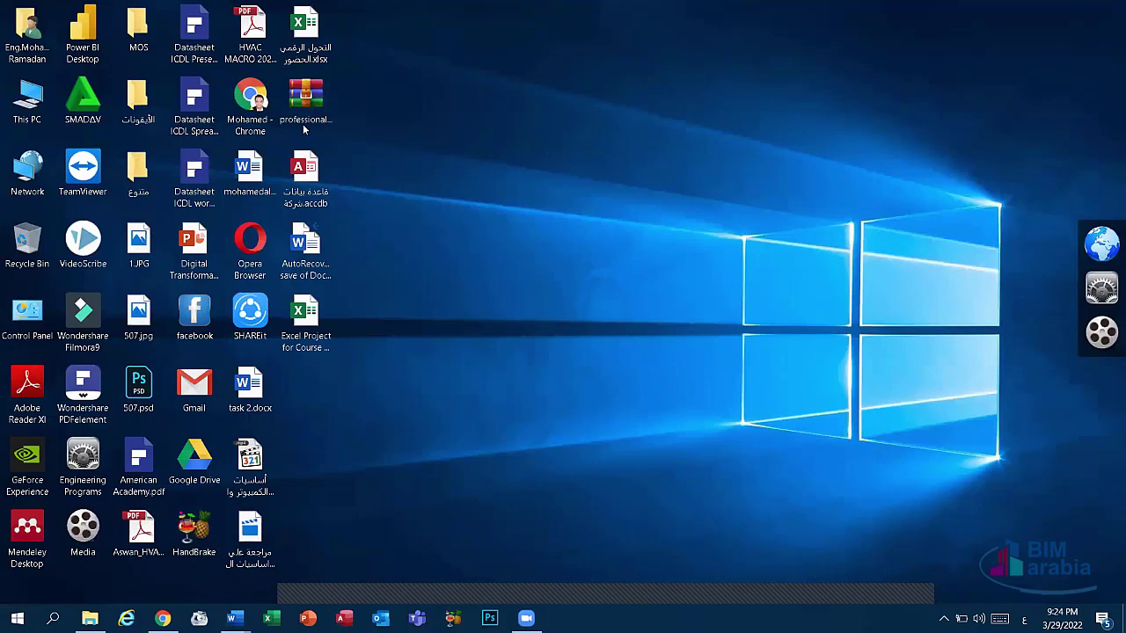
- Open the company database and open its Database table
double_click(302, 175)
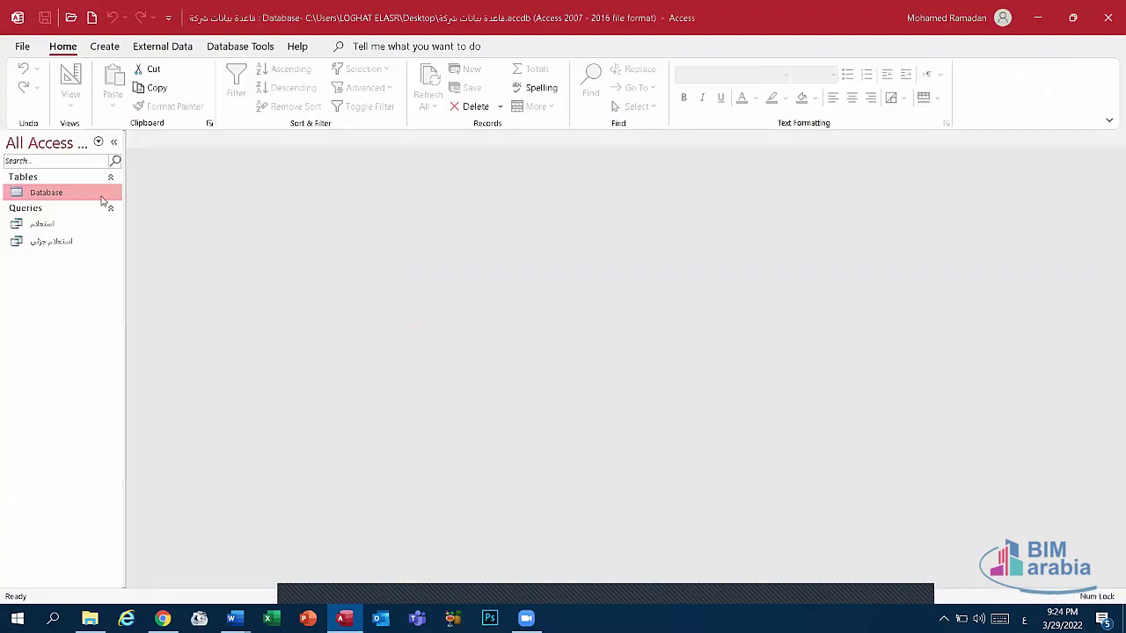
right_click(100, 193)
left_click(138, 201)
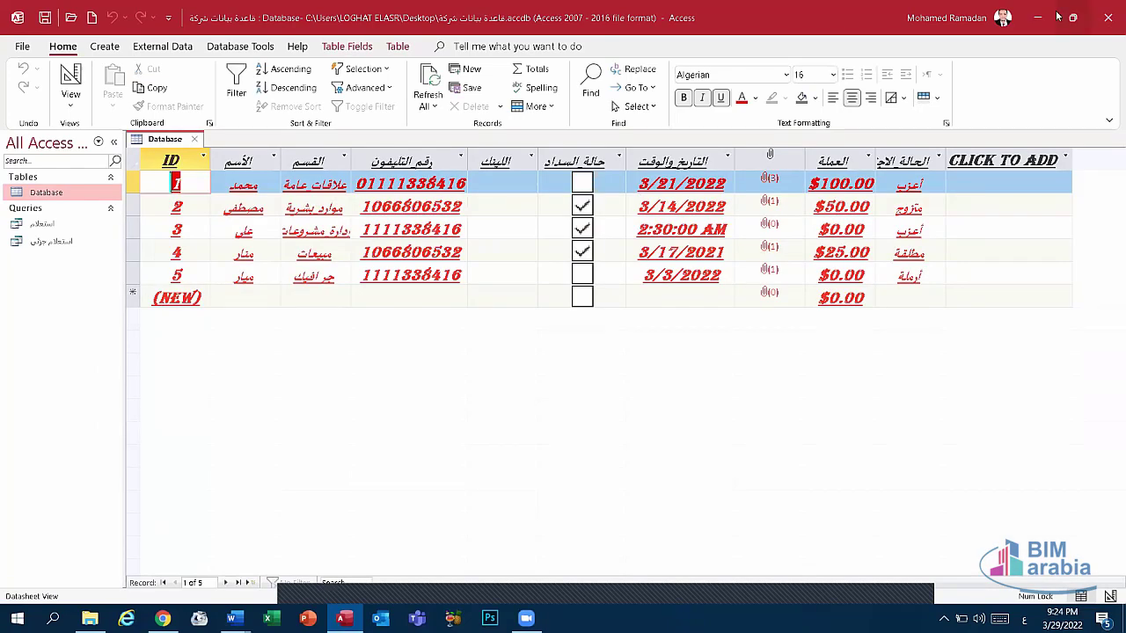
- Restore and re-maximize the Access window, minimize it, then start a fresh Access session from the taskbar
left_click(1072, 18)
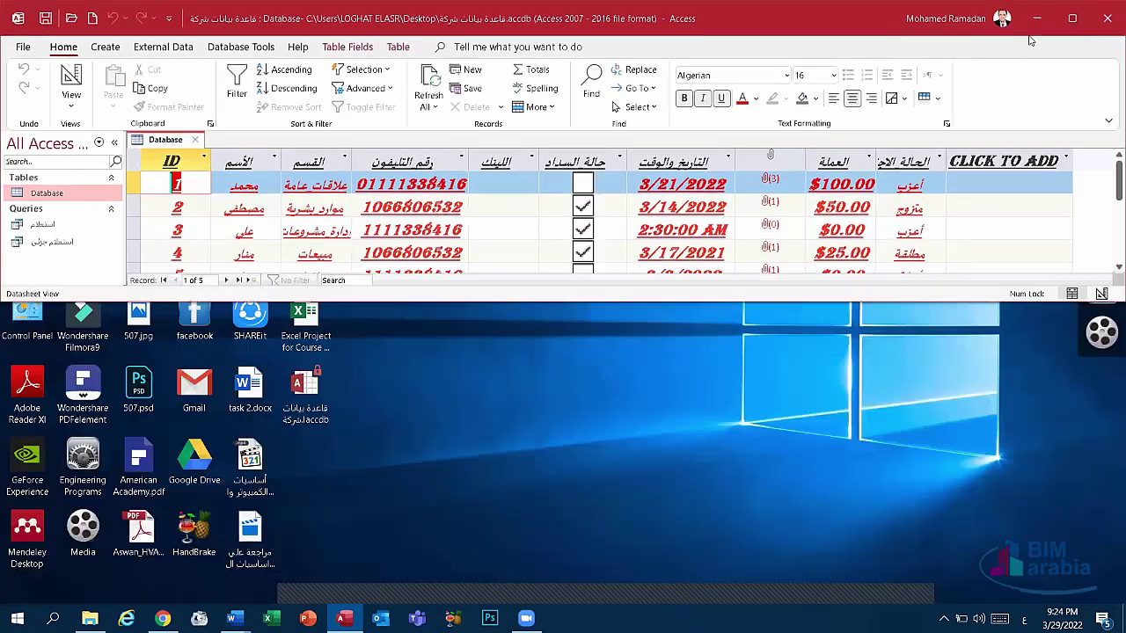
left_click(1072, 17)
left_click(1047, 17)
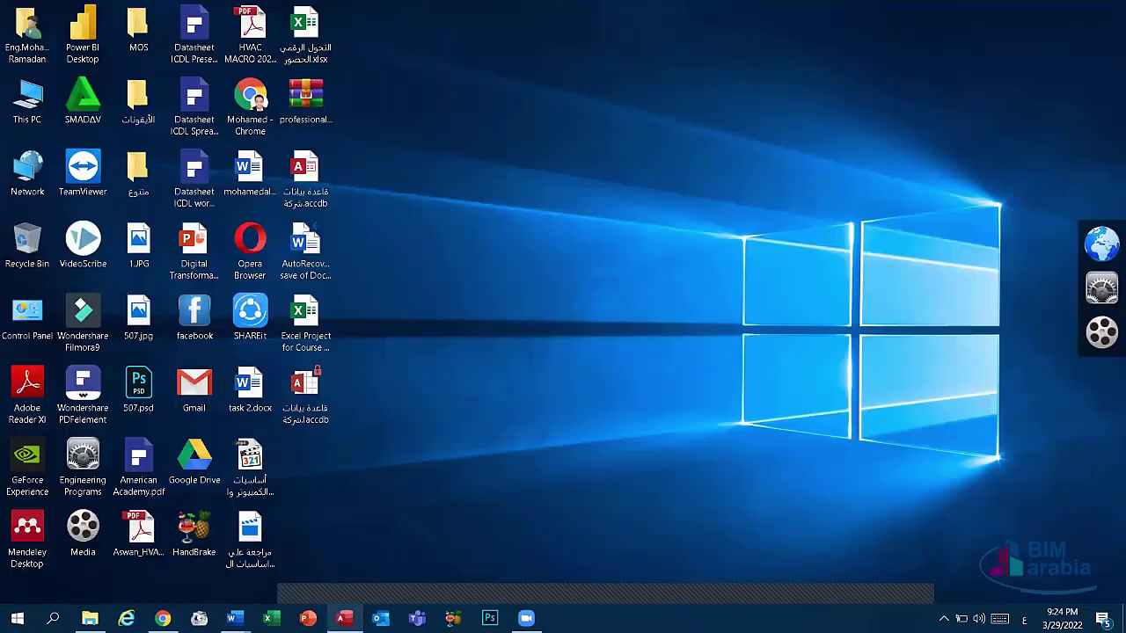
right_click(344, 618)
left_click(330, 542)
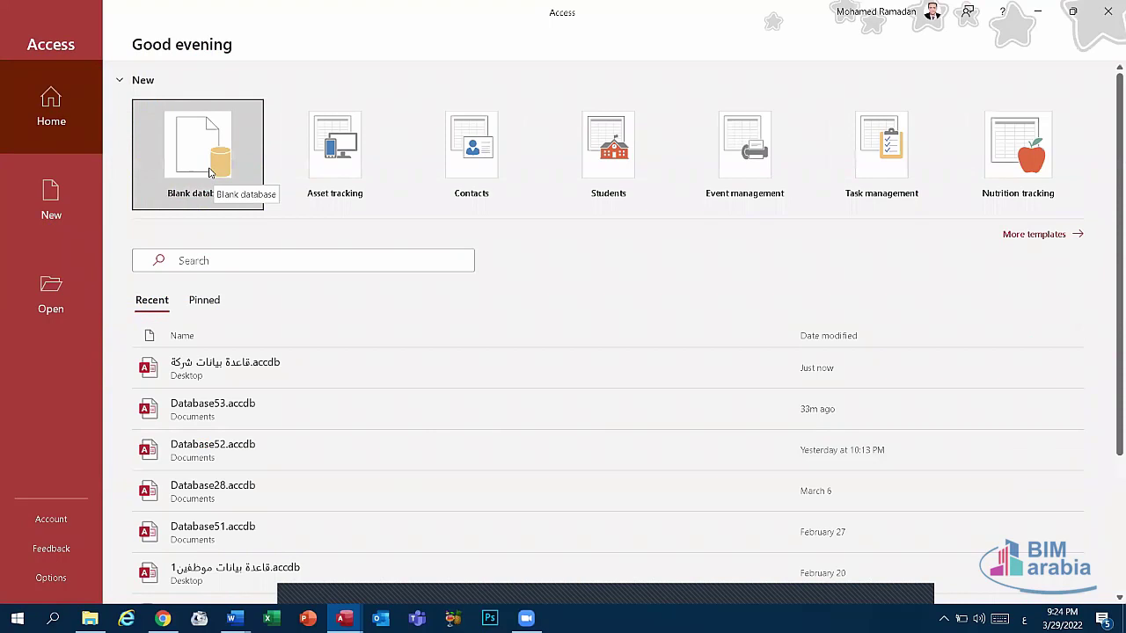
- Create a blank database with the default name Database54.accdb
left_click(209, 172)
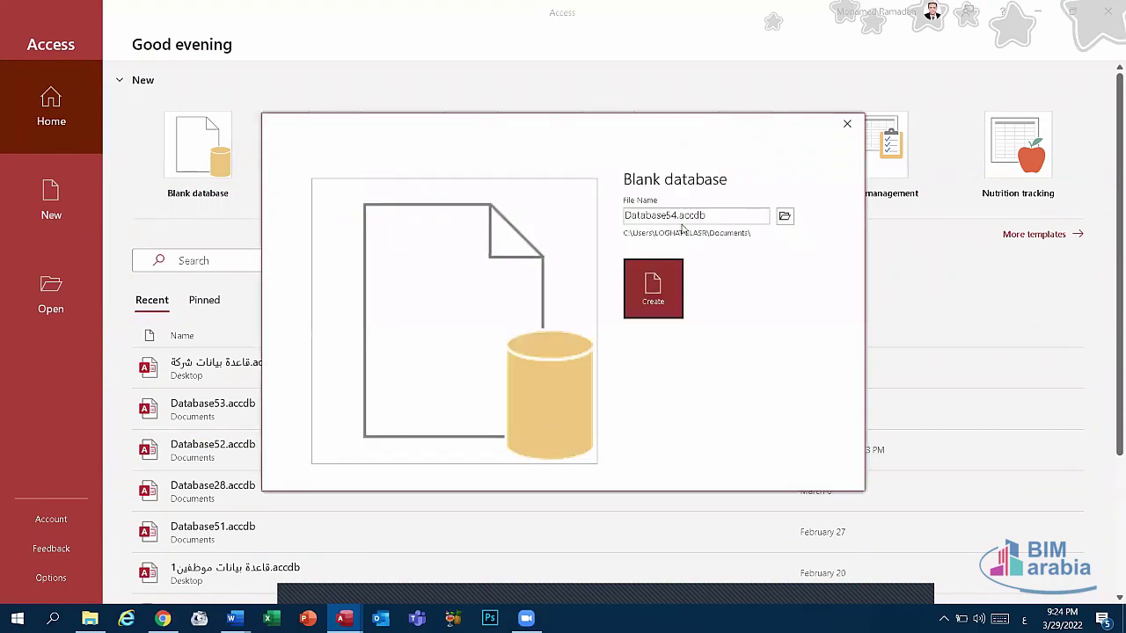
left_click(749, 215)
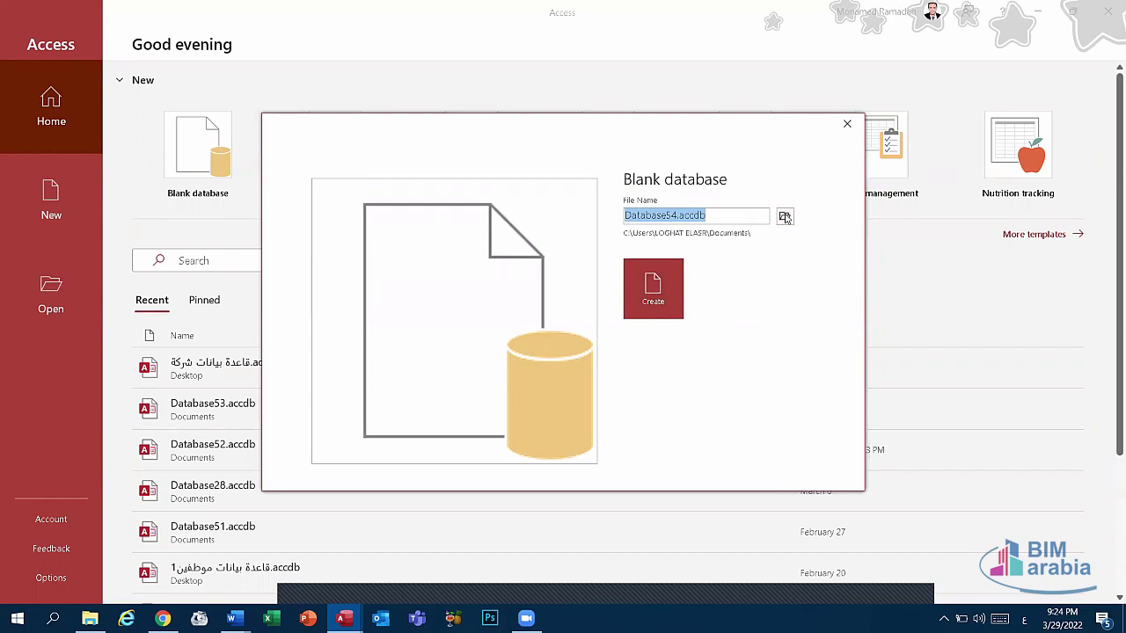
left_click(657, 304)
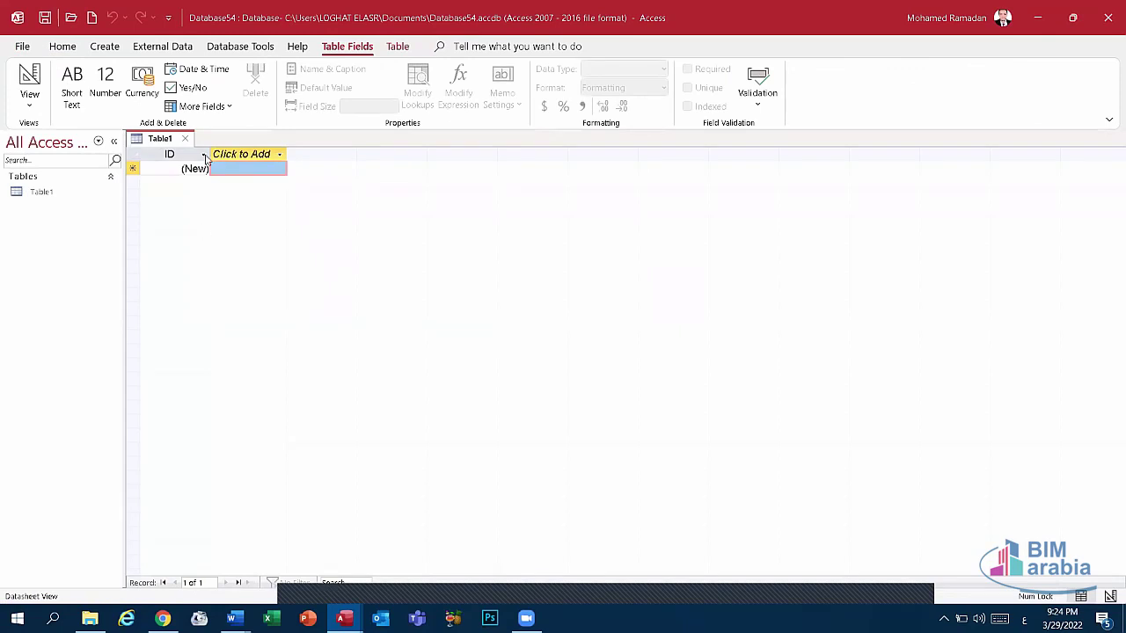
- Save Table1 by switching to Design View, then return to Datasheet View
left_click(232, 167)
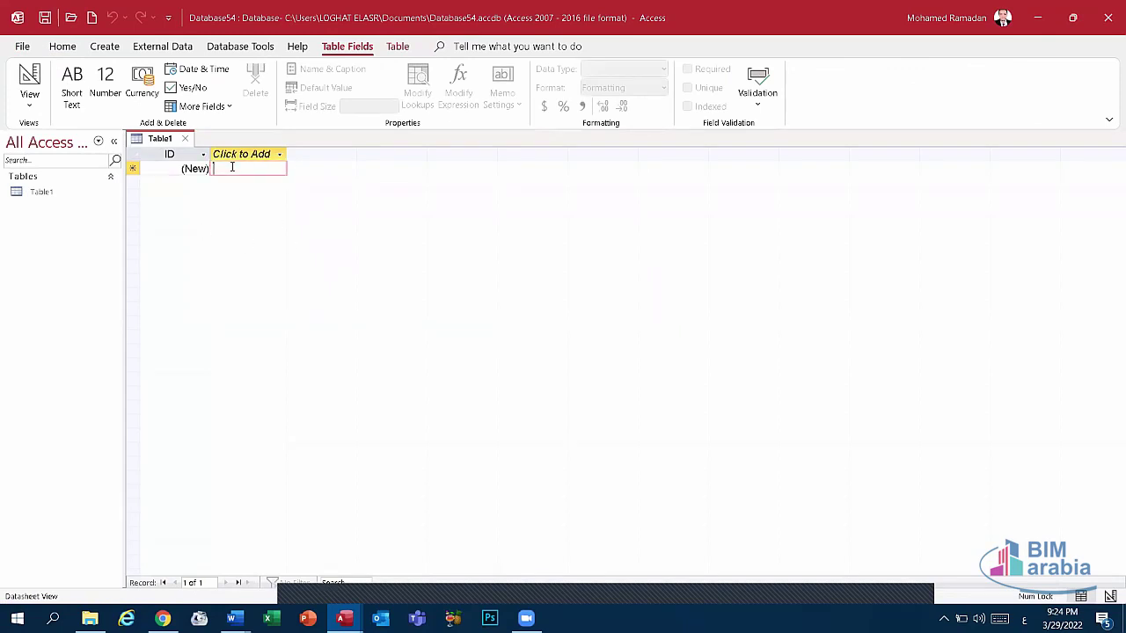
left_click(29, 95)
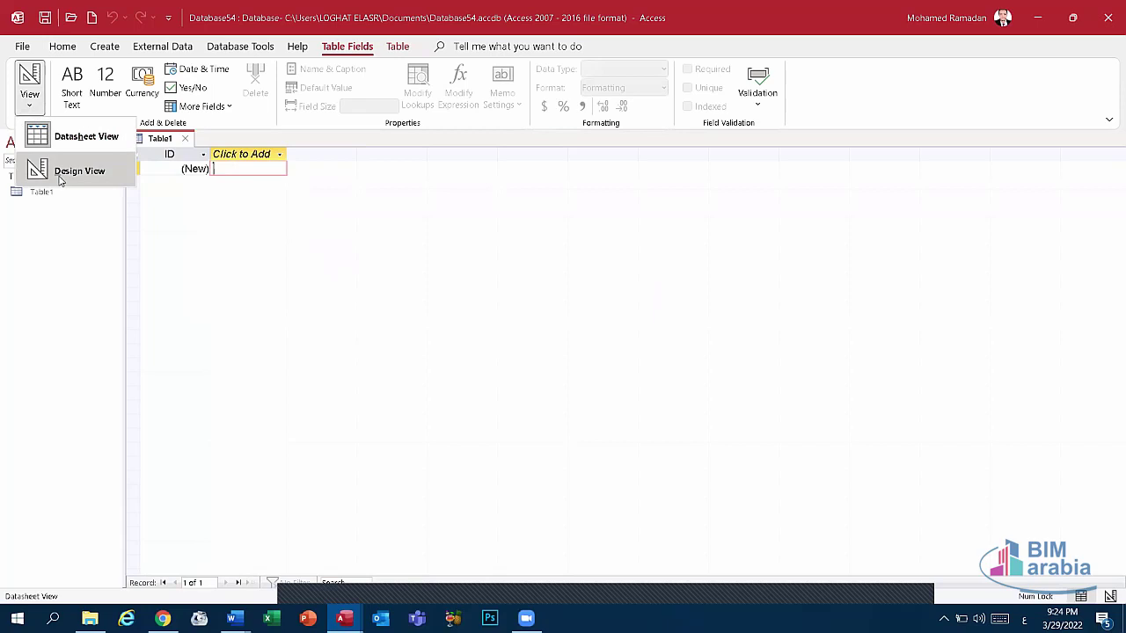
left_click(84, 167)
left_click(564, 239)
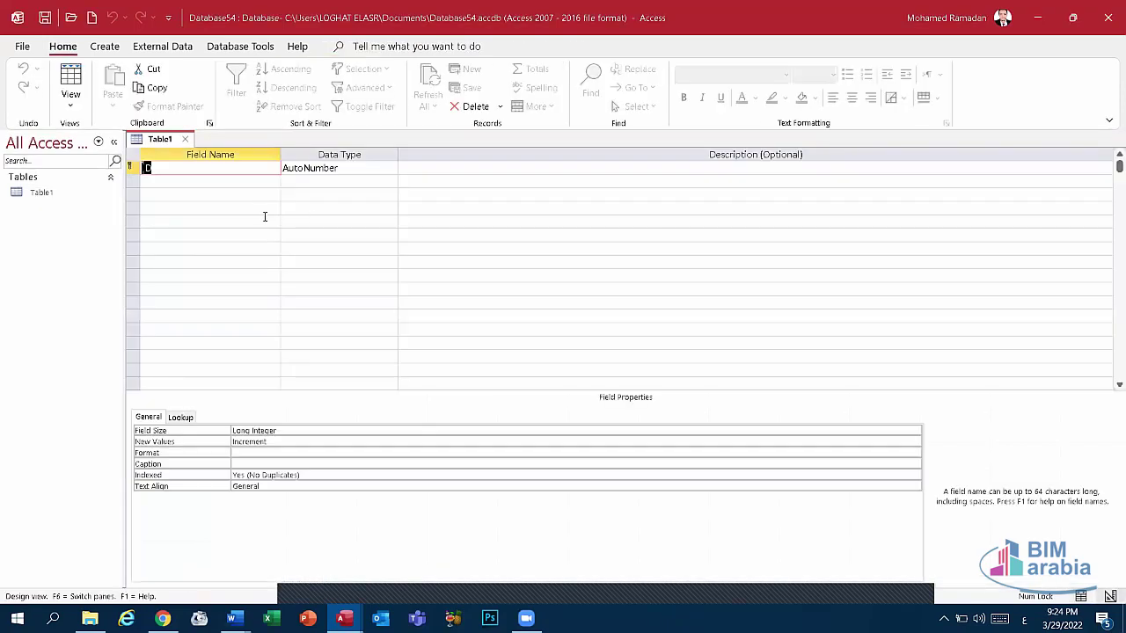
left_click(70, 104)
left_click(119, 136)
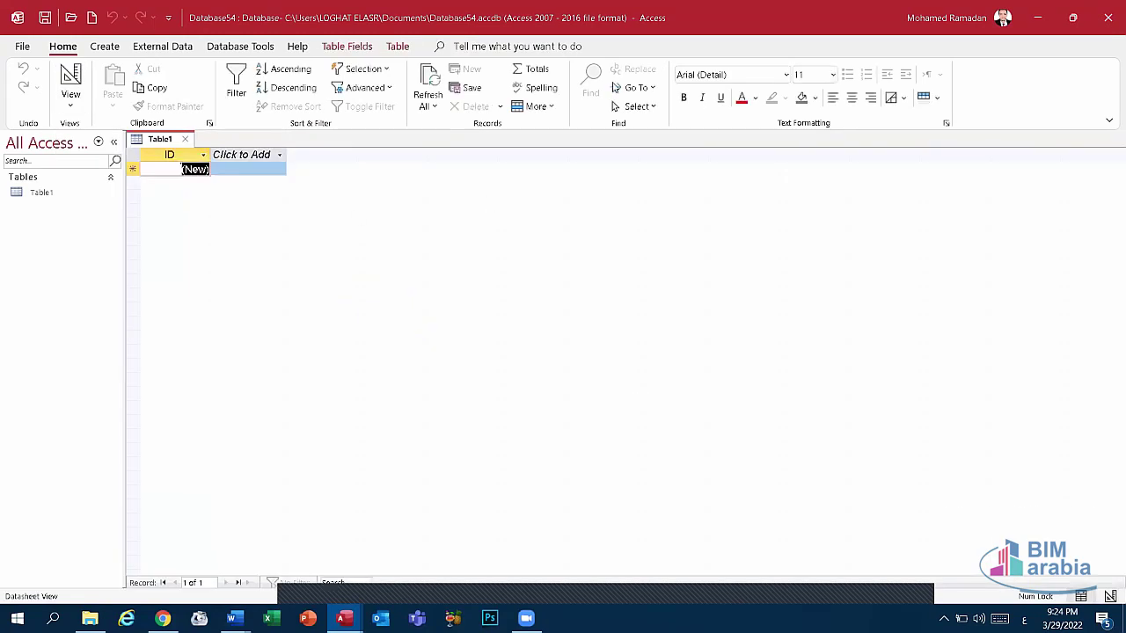
- Repeatedly open and close the Click to Add field-type list
left_click(258, 169)
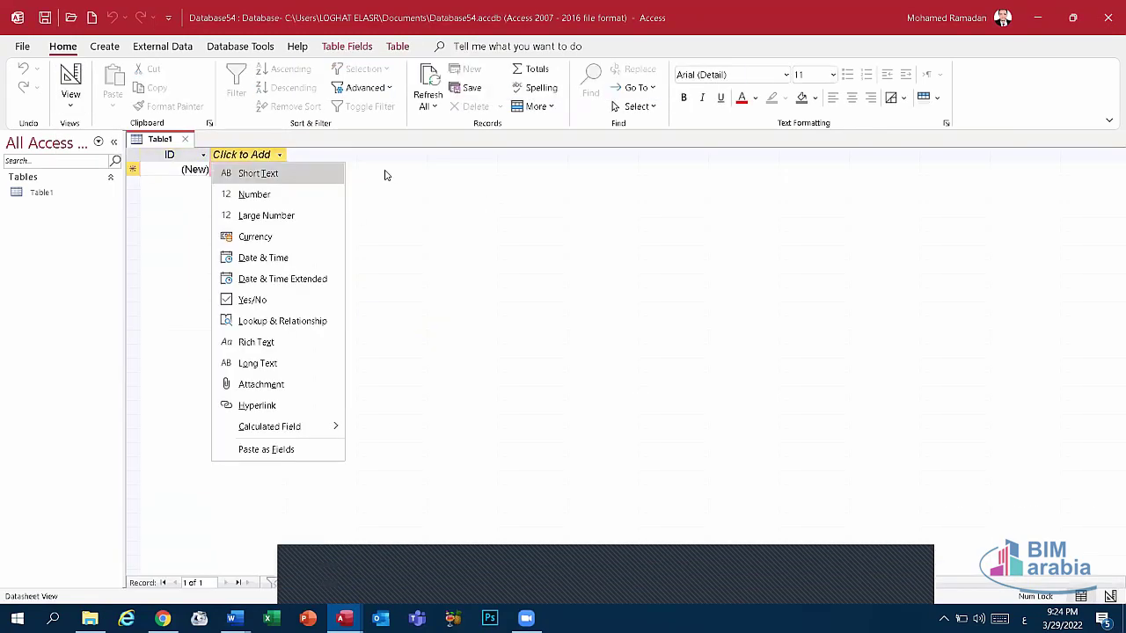
left_click(260, 172)
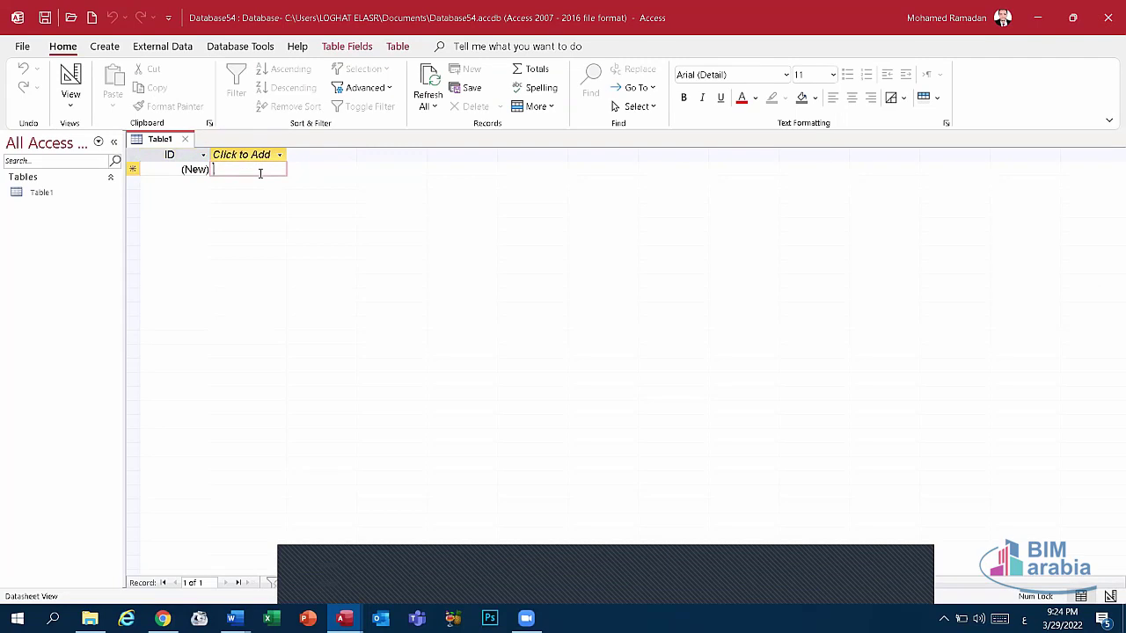
left_click(191, 158)
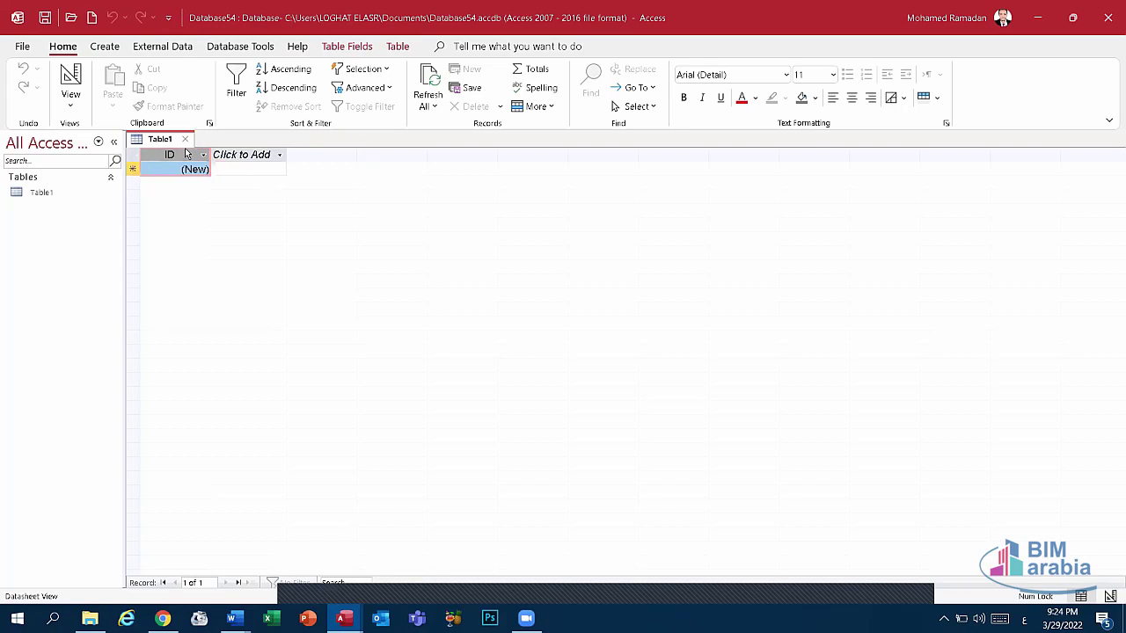
left_click(254, 154)
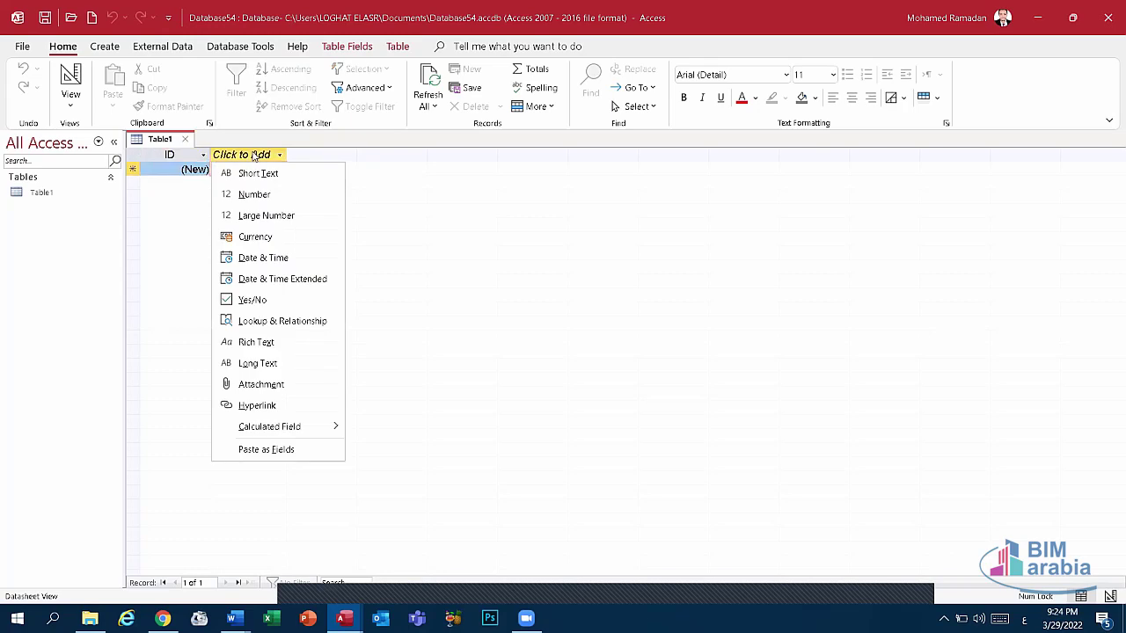
left_click(261, 167)
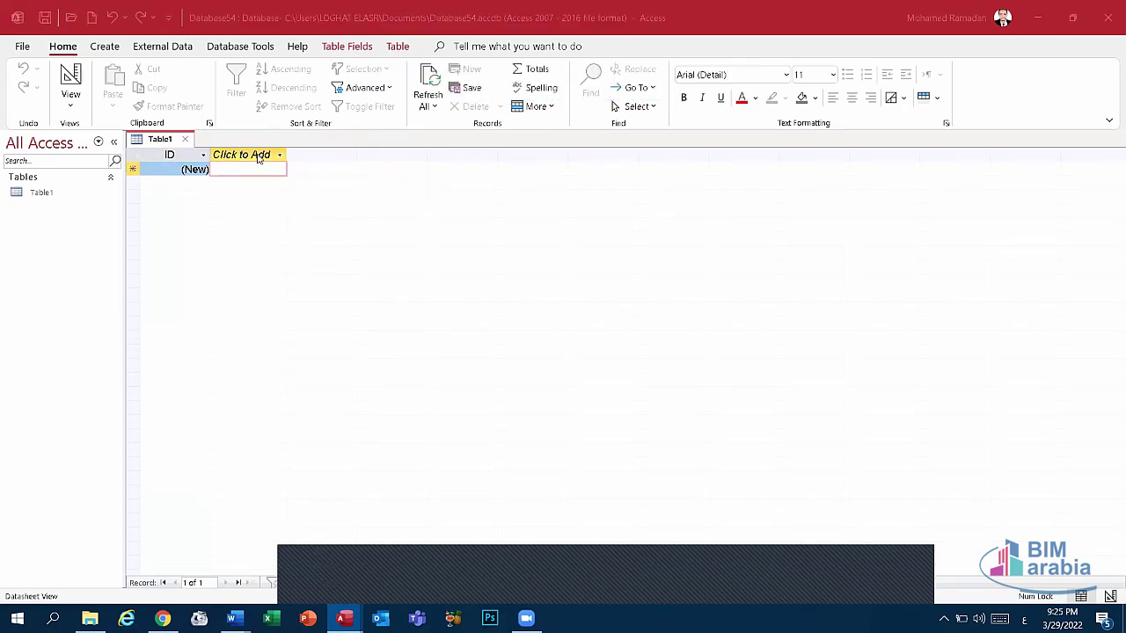
left_click(258, 157)
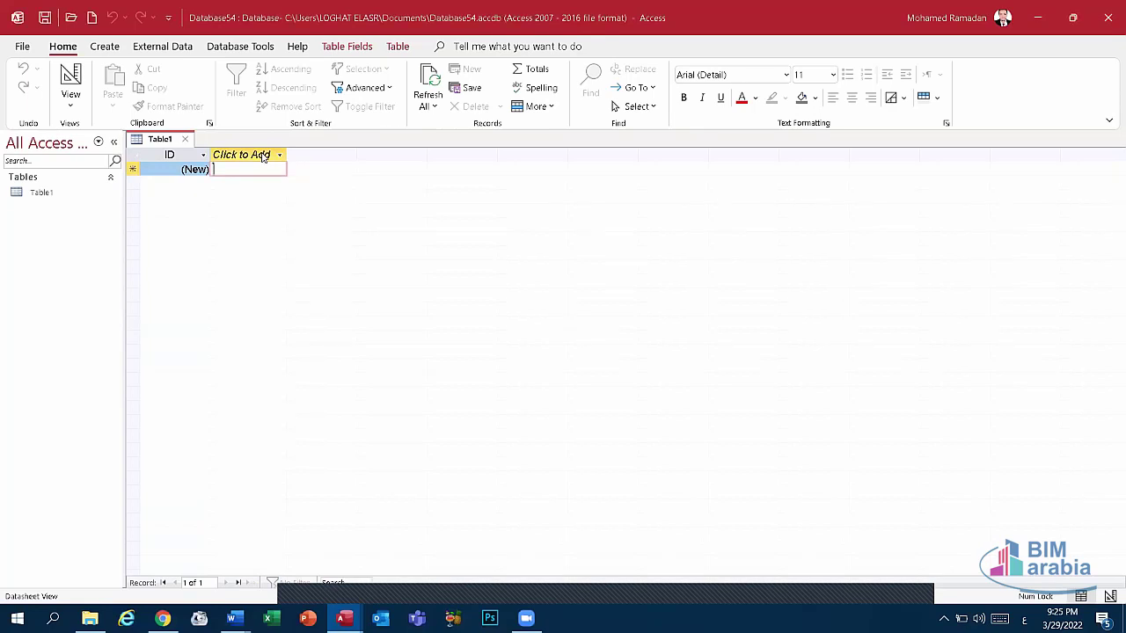
left_click(189, 213)
left_click(242, 155)
left_click(193, 156)
left_click(242, 155)
left_click(242, 155)
left_click(242, 155)
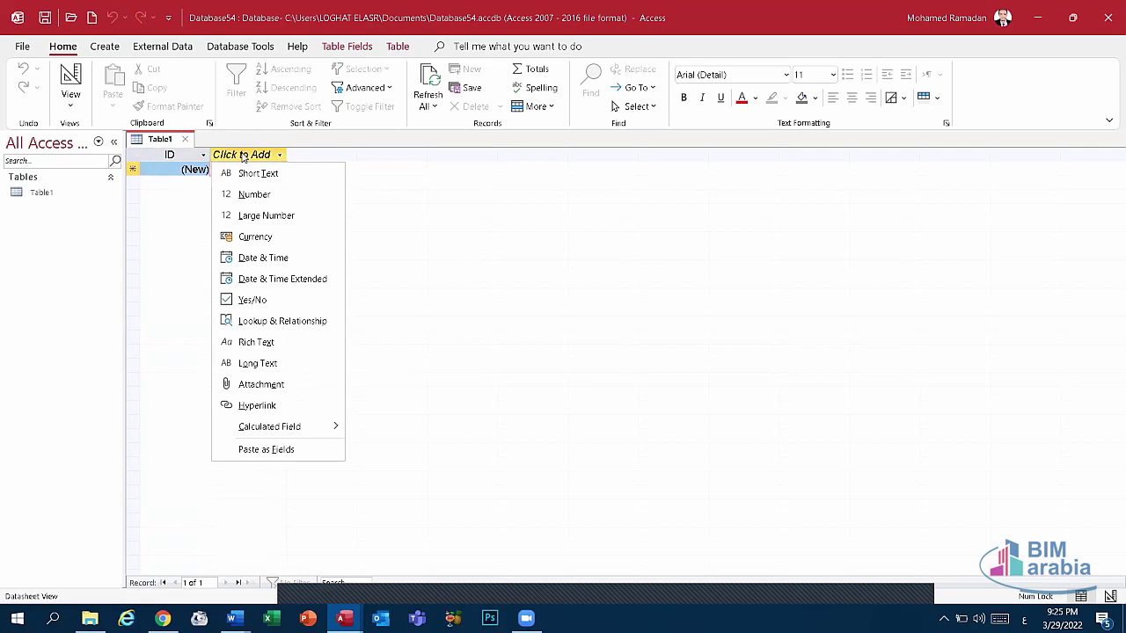
left_click(355, 268)
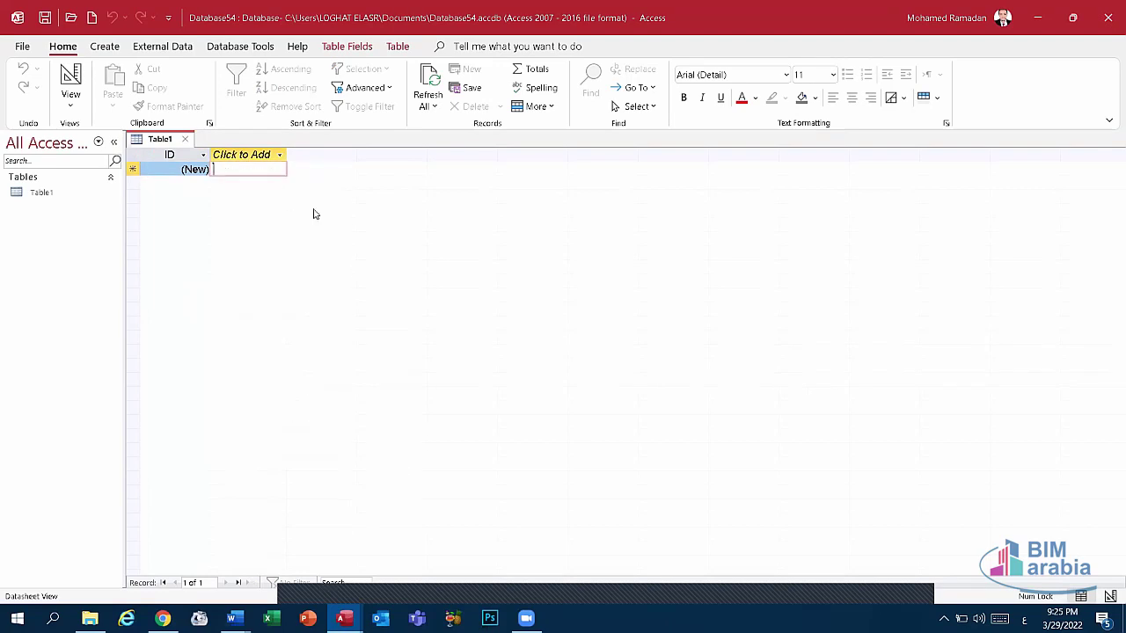
left_click(265, 155)
left_click(264, 155)
left_click(256, 155)
left_click(250, 155)
left_click(248, 155)
key("Escape")
left_click(234, 156)
left_click(169, 155)
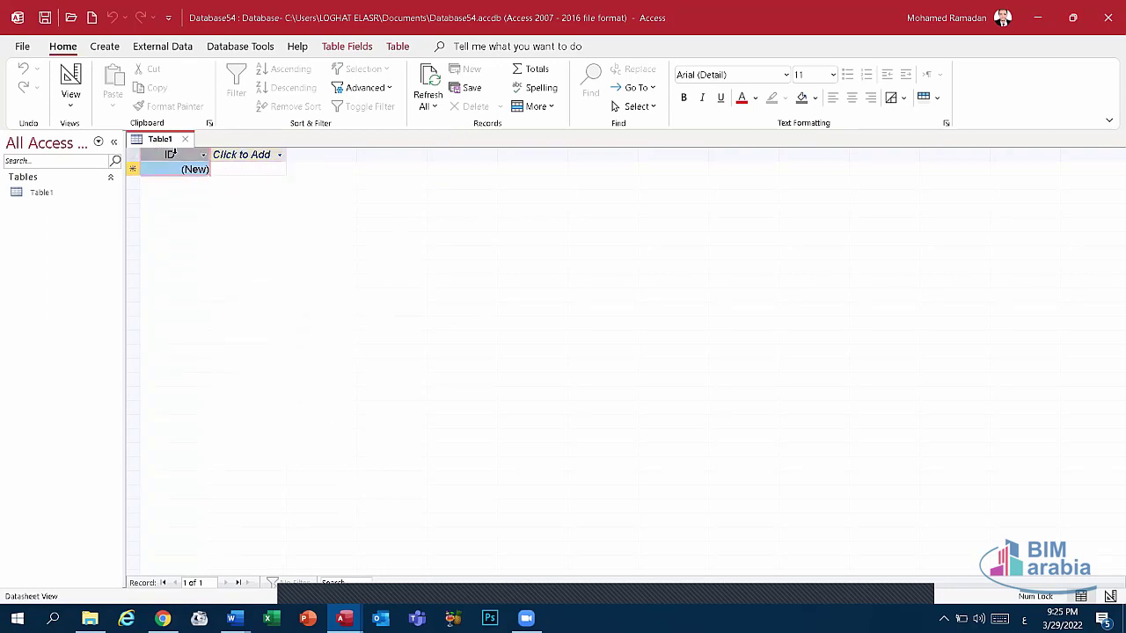
- Edit the ID field header, then bring up the field-type list for a new column
double_click(160, 155)
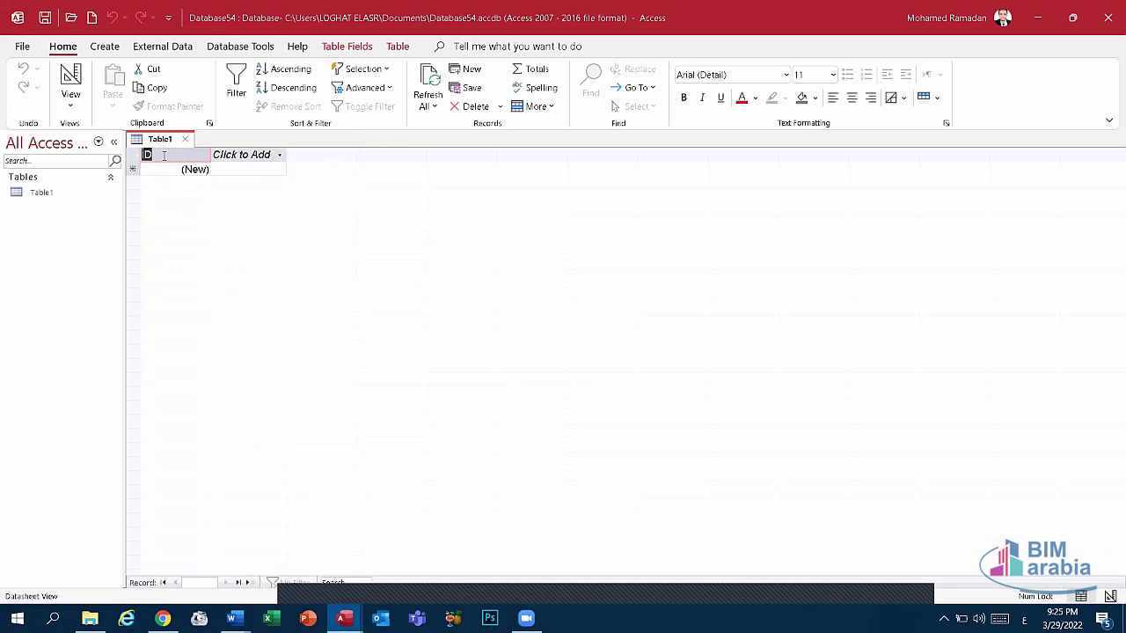
left_click(241, 167)
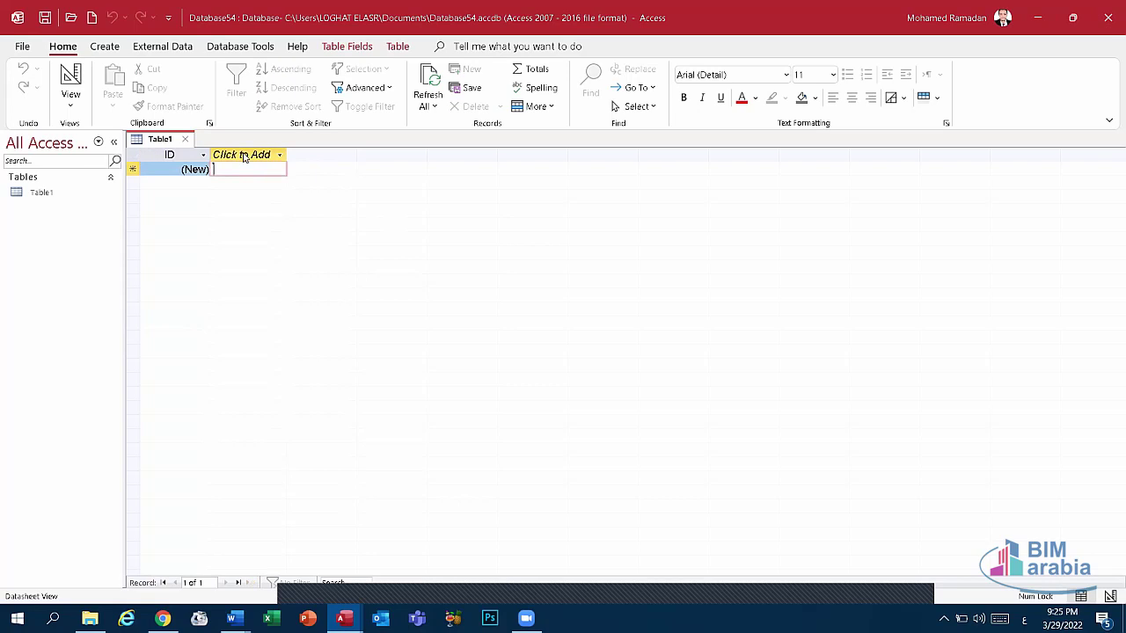
left_click(245, 155)
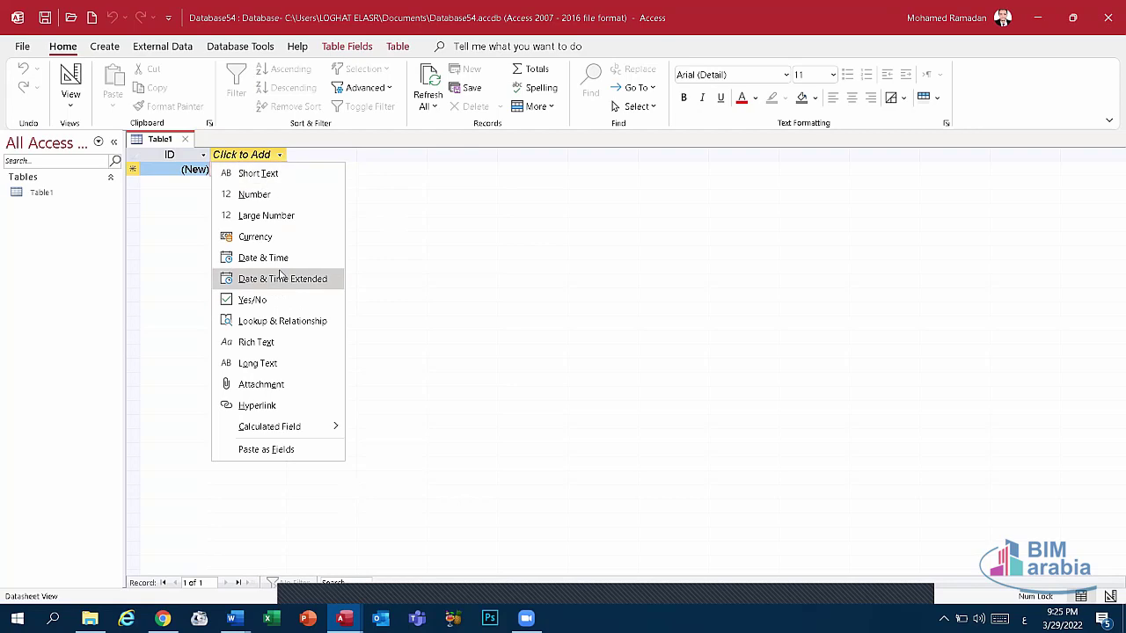
- Add a Short Text field and rename it from Field1 to الأسم
left_click(268, 173)
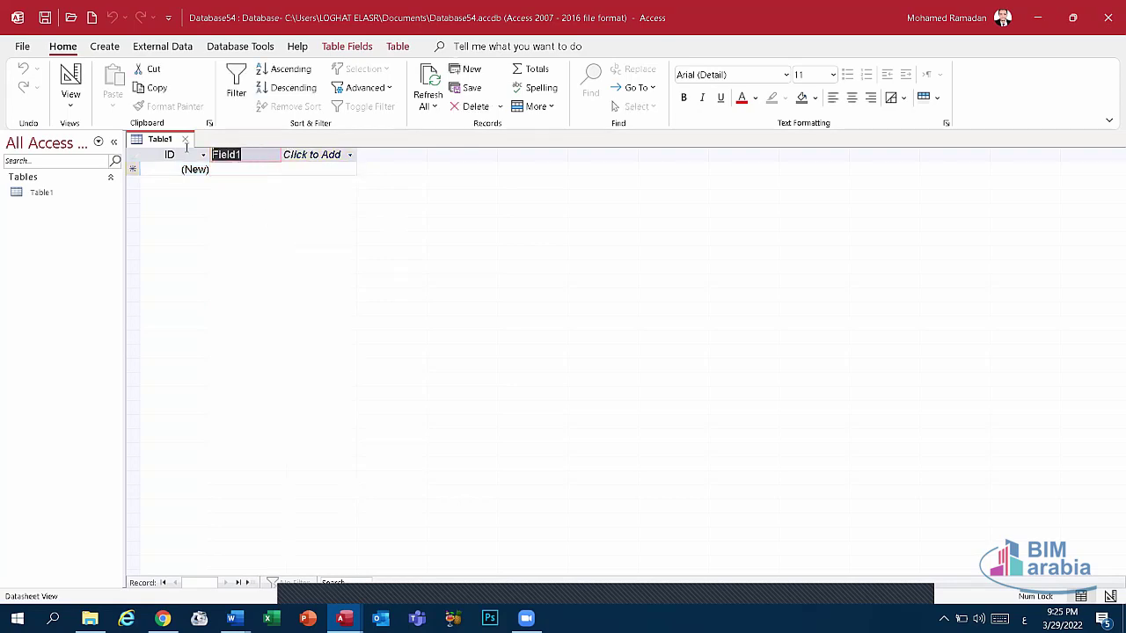
left_click(254, 156)
double_click(254, 156)
key("Caps_Lock")
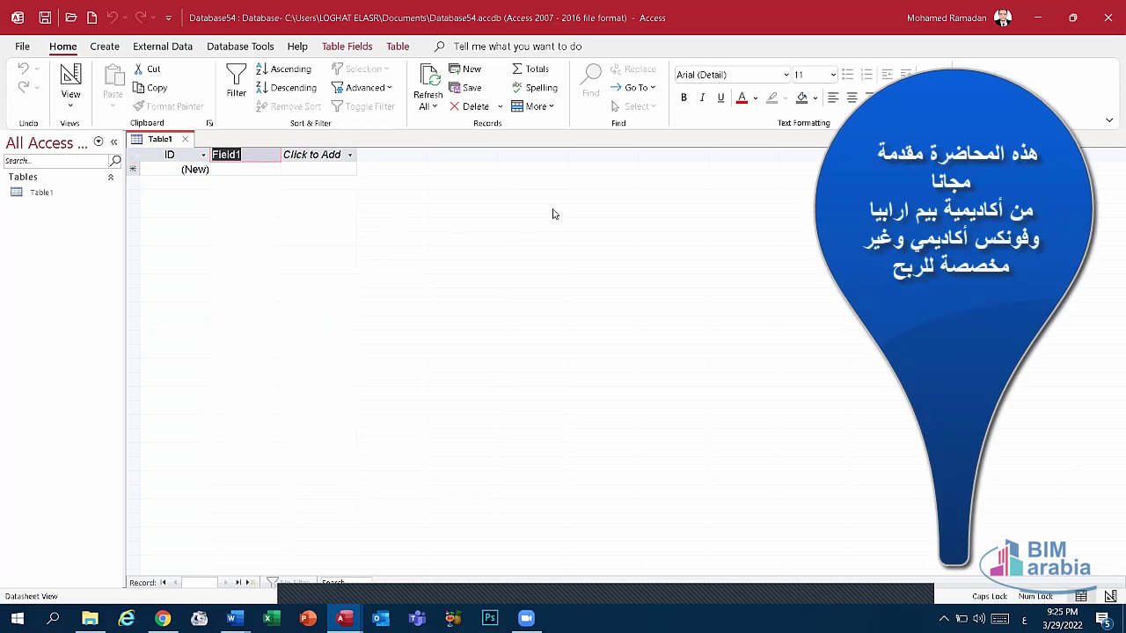
key("BackSpace")
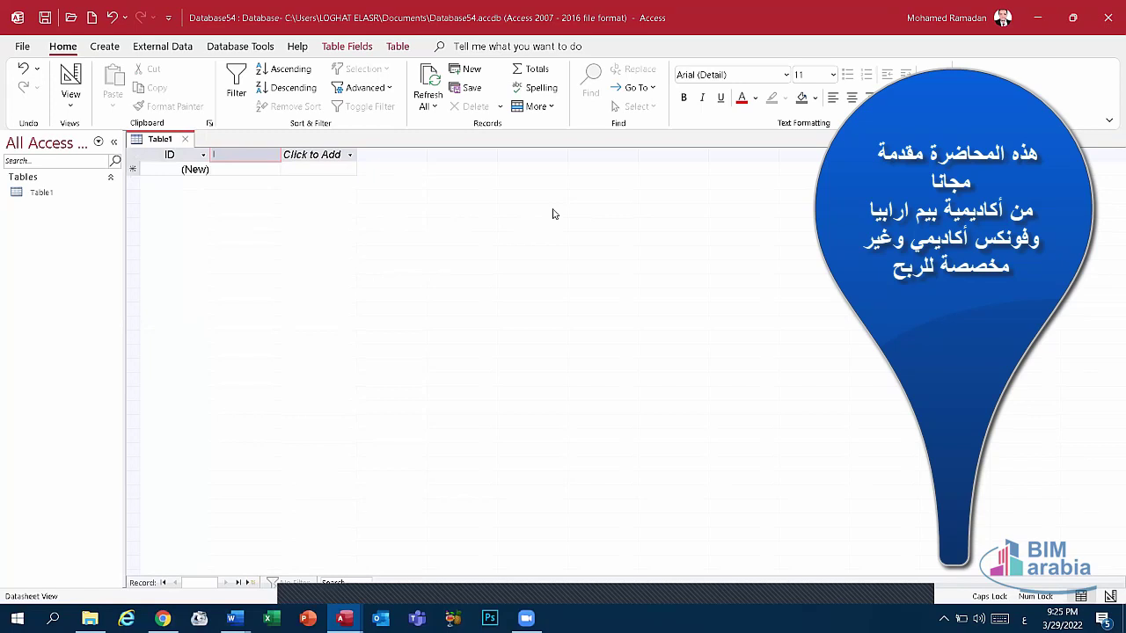
type("الأسم")
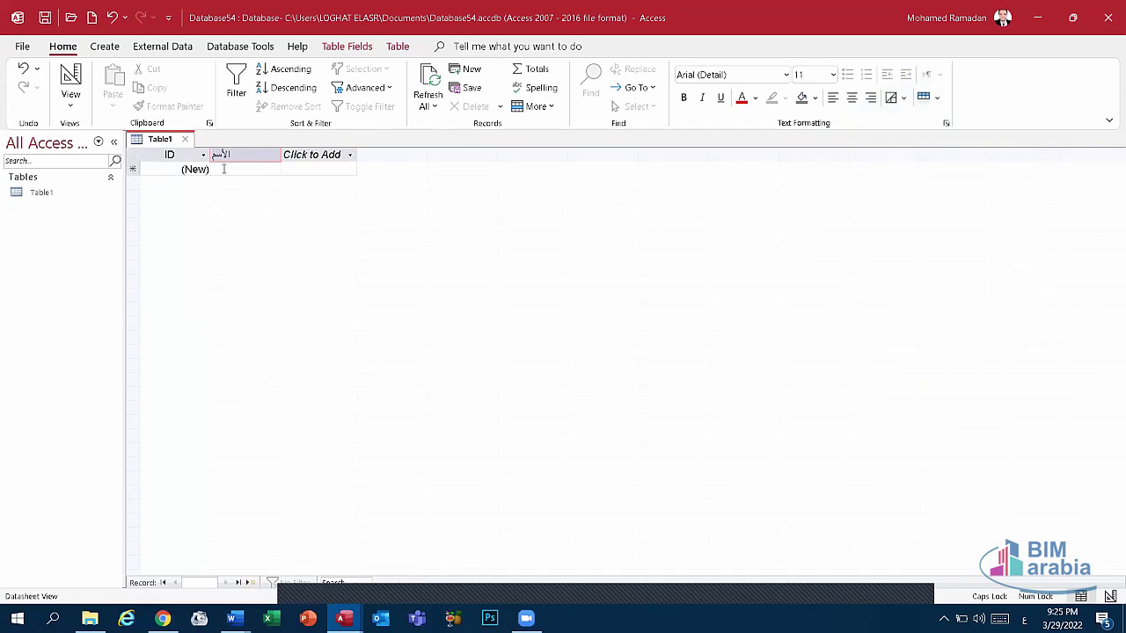
key("Return")
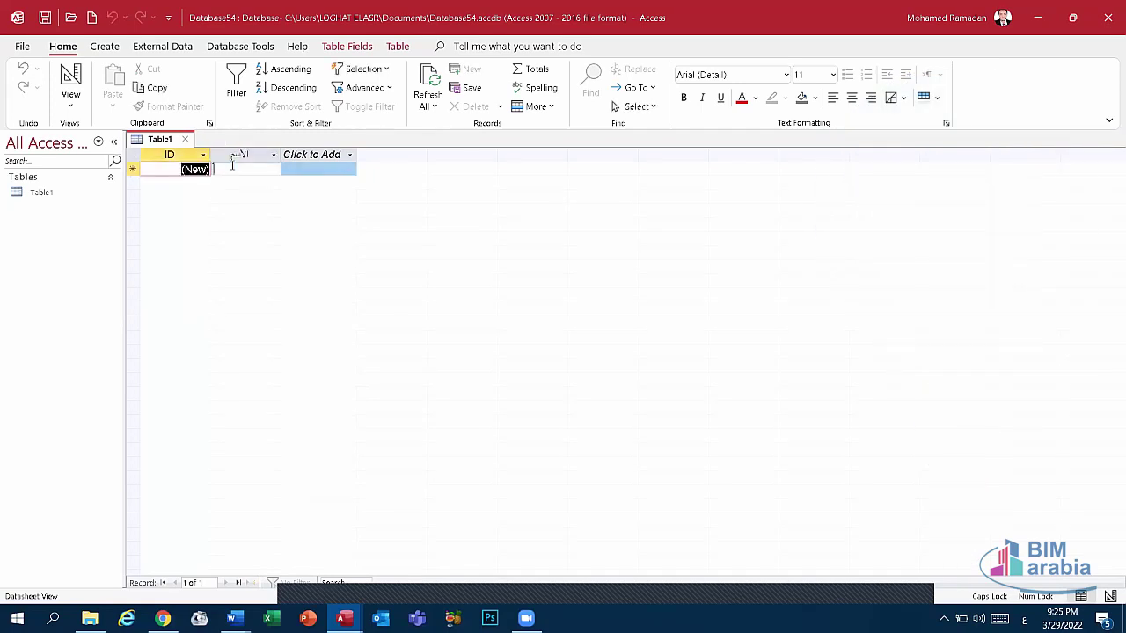
left_click(263, 157)
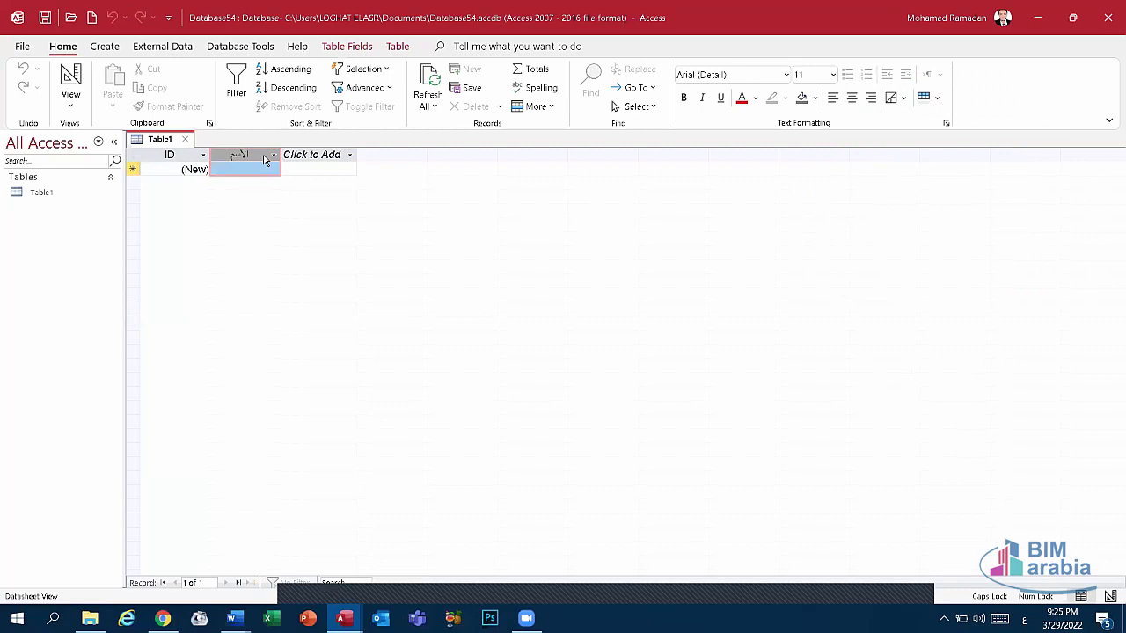
left_click(272, 156)
key("Escape")
left_click(249, 168)
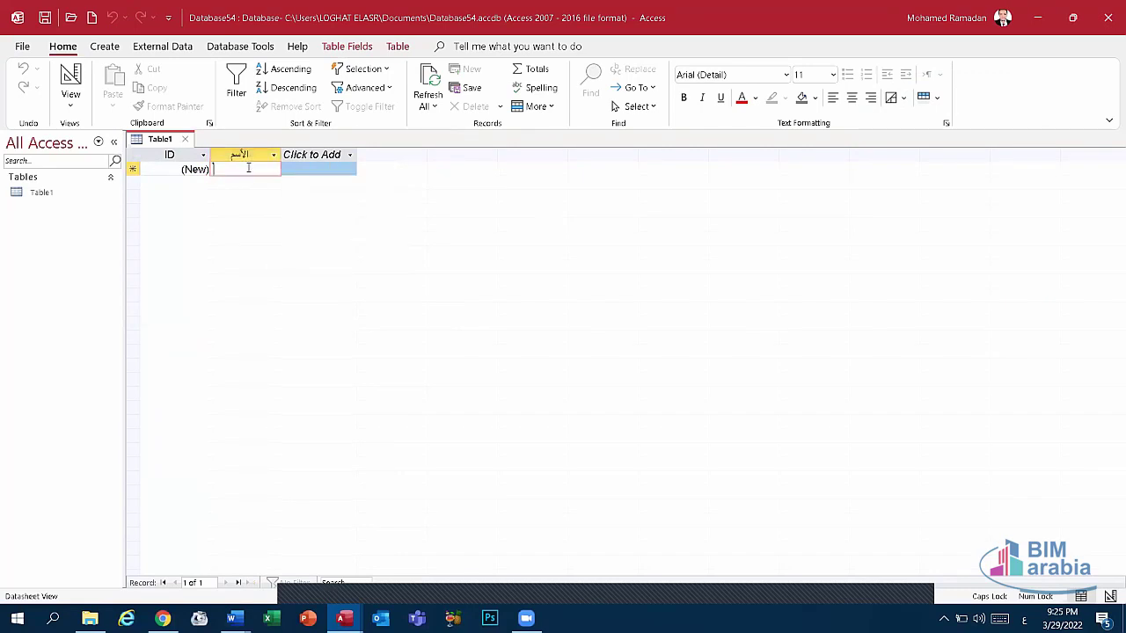
- Add a Number field named رقم التليفون
left_click(351, 155)
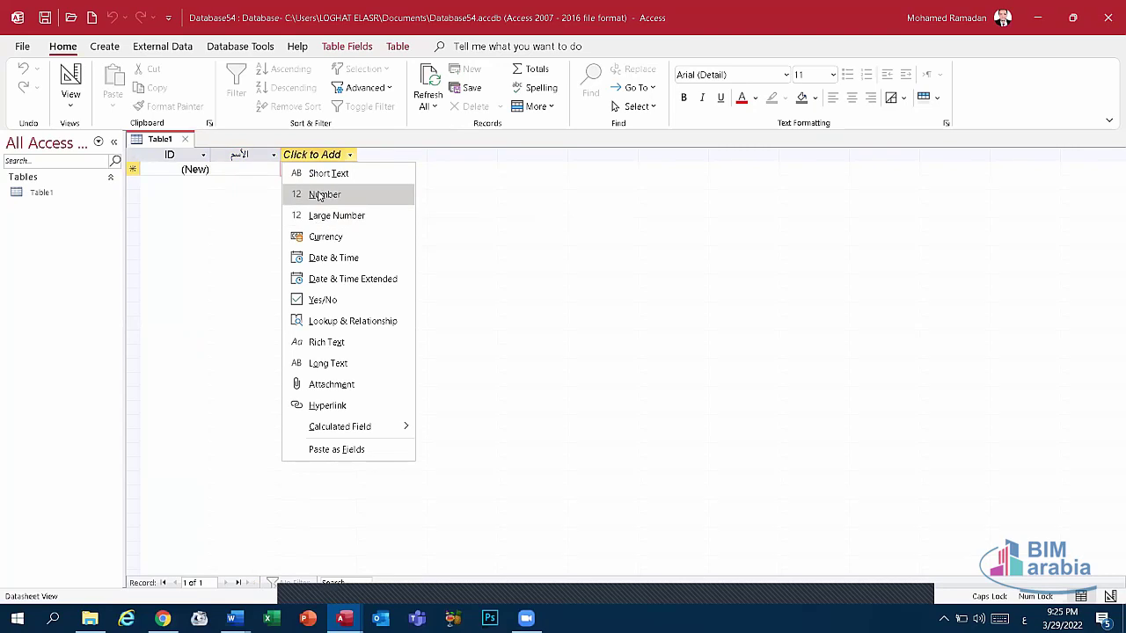
left_click(321, 195)
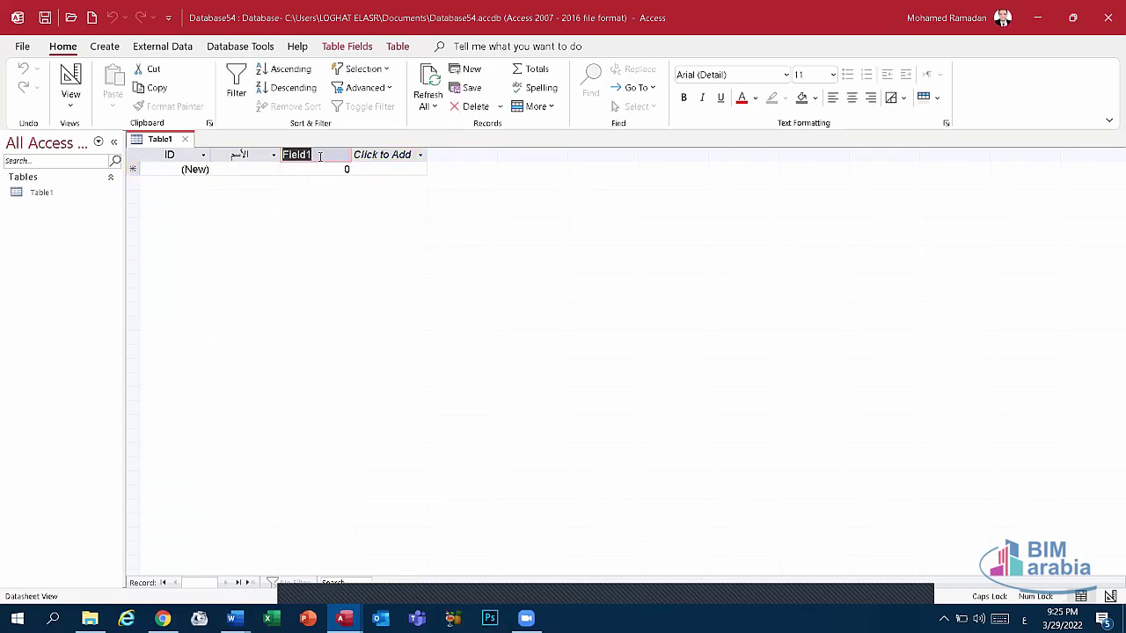
type("رقم")
type(" ال")
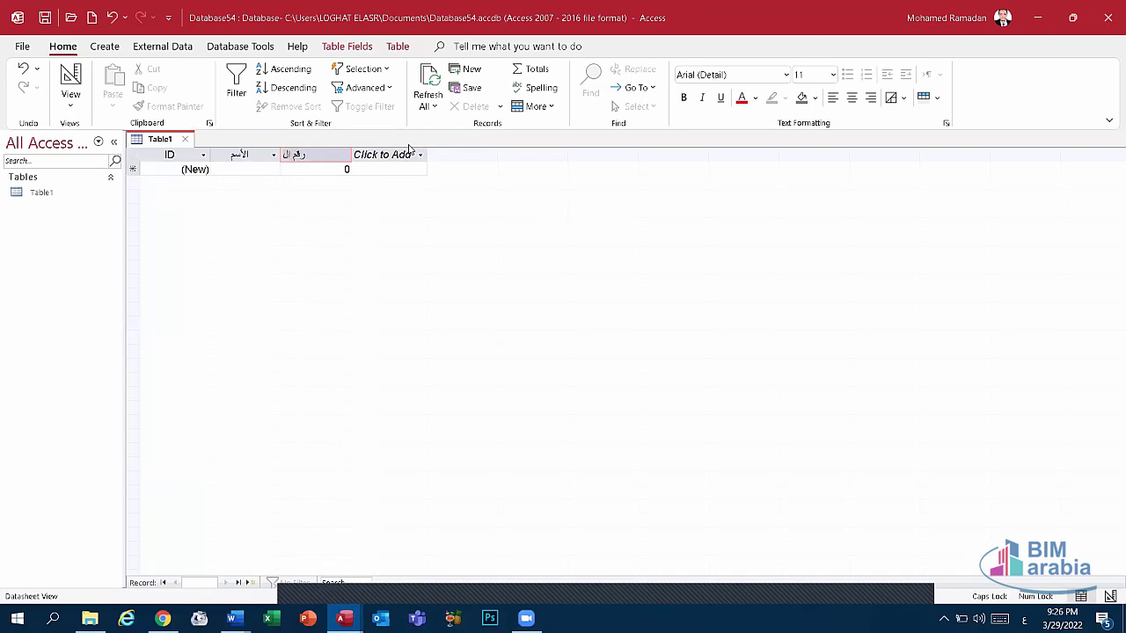
type("تليفون")
key("Return")
left_click(337, 166)
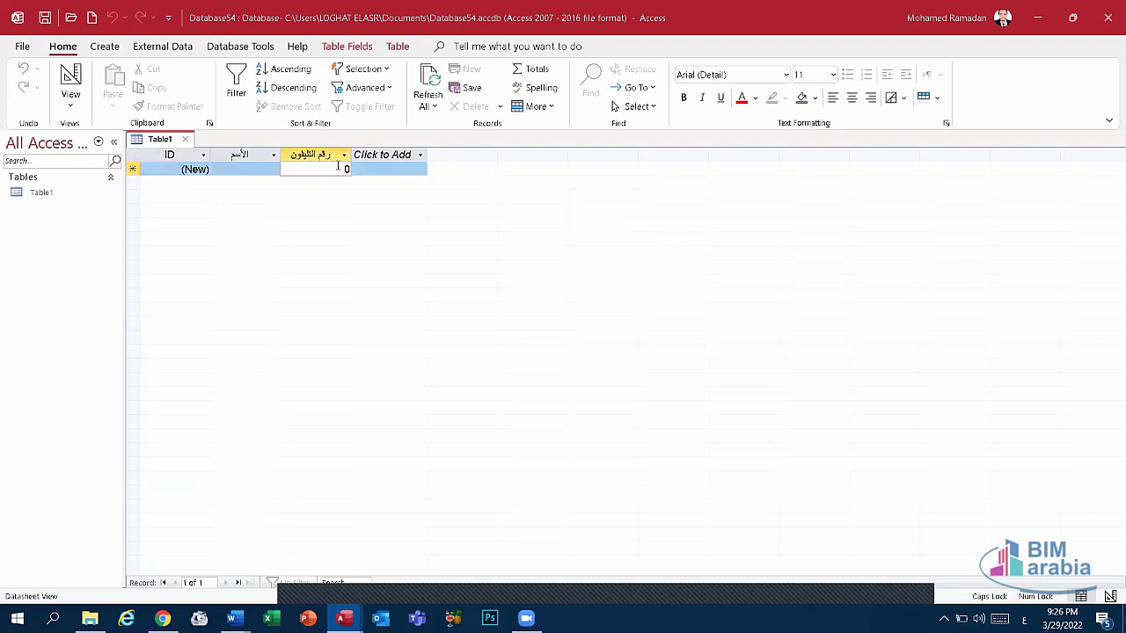
left_click(422, 156)
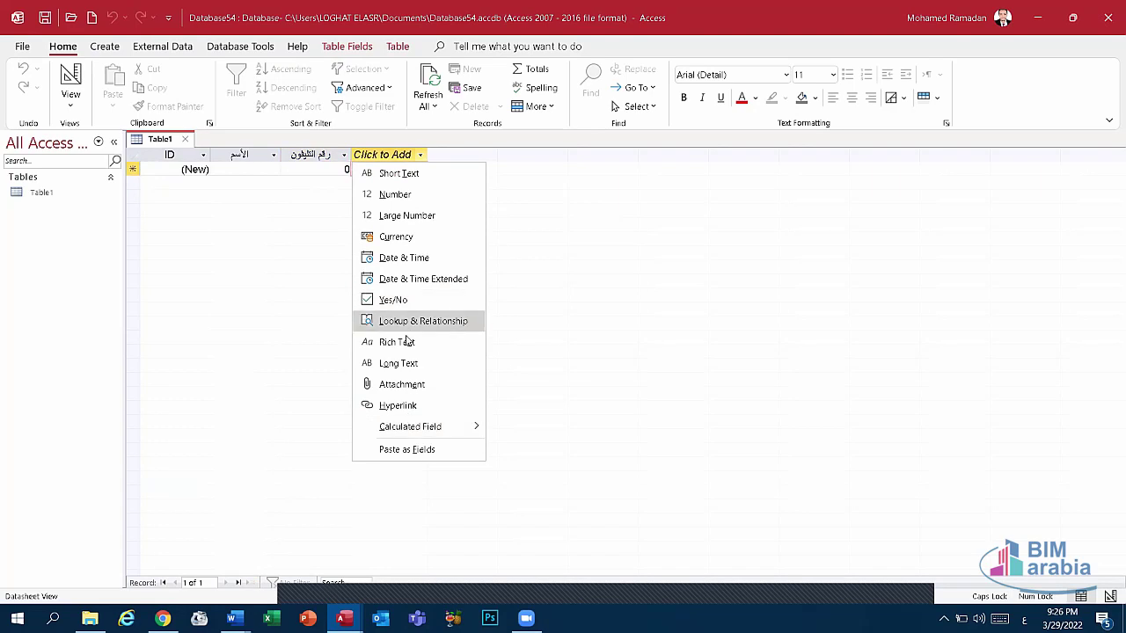
- Add a Date & Time field تاريخ الاستلام and a Currency field الماليات
left_click(397, 259)
type("تاريخ")
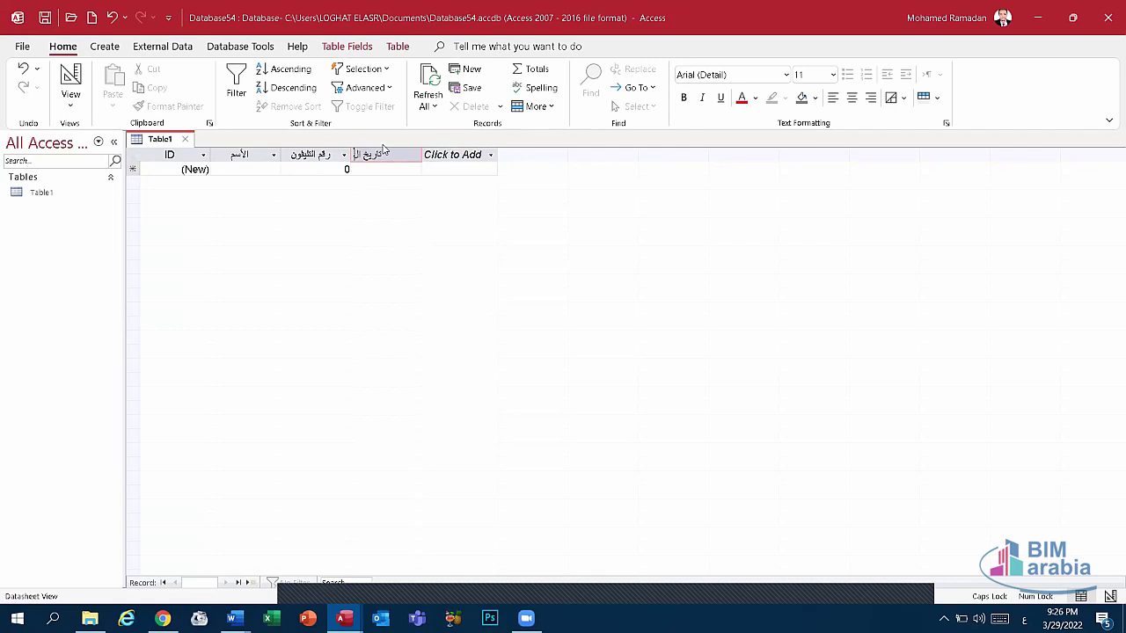
type(" ال")
type("استلام")
left_click(482, 156)
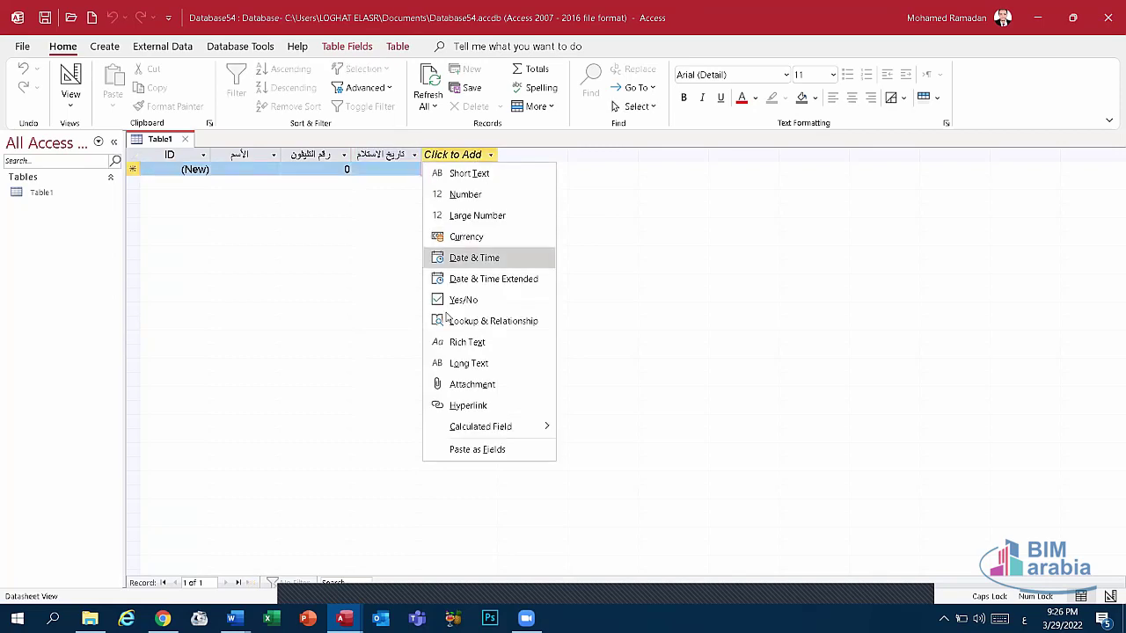
left_click(466, 236)
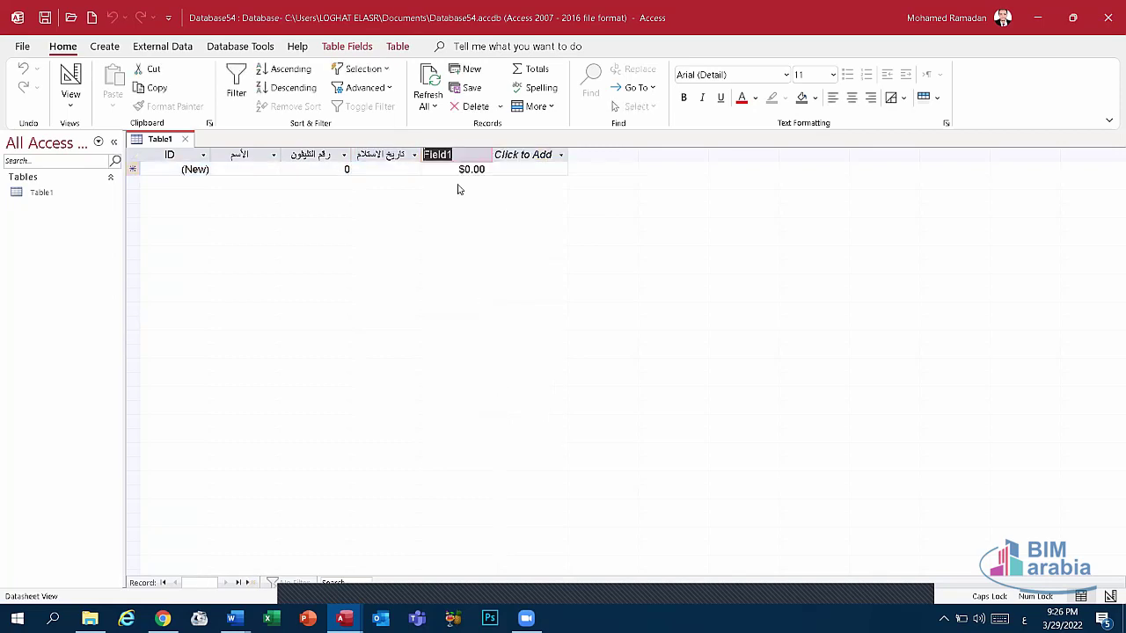
type("ال")
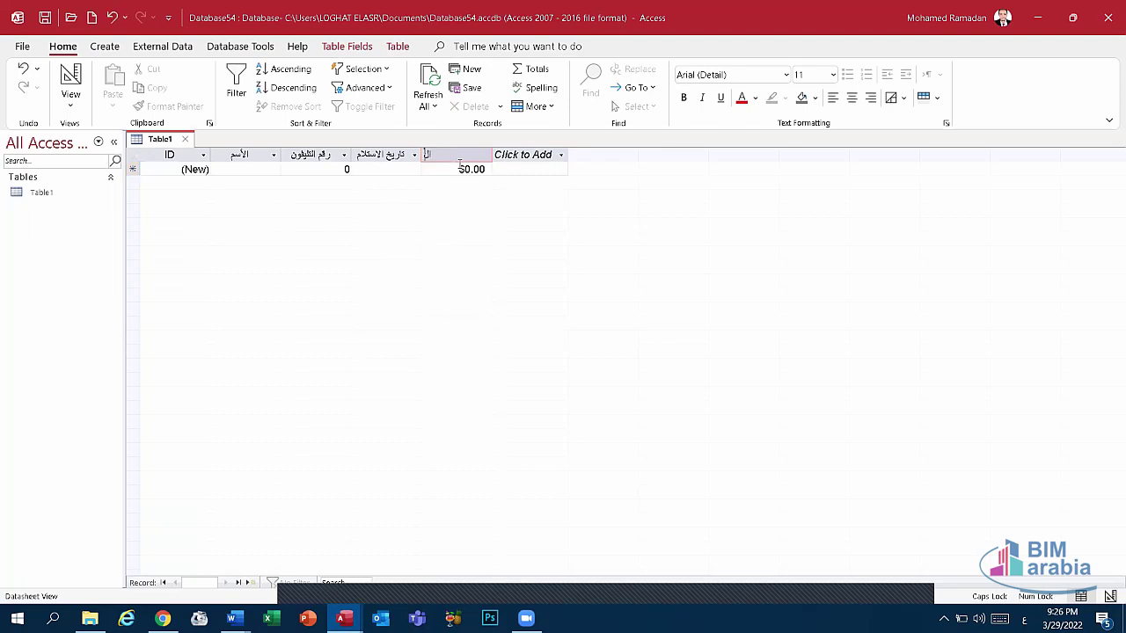
type("ماليات")
key("Return")
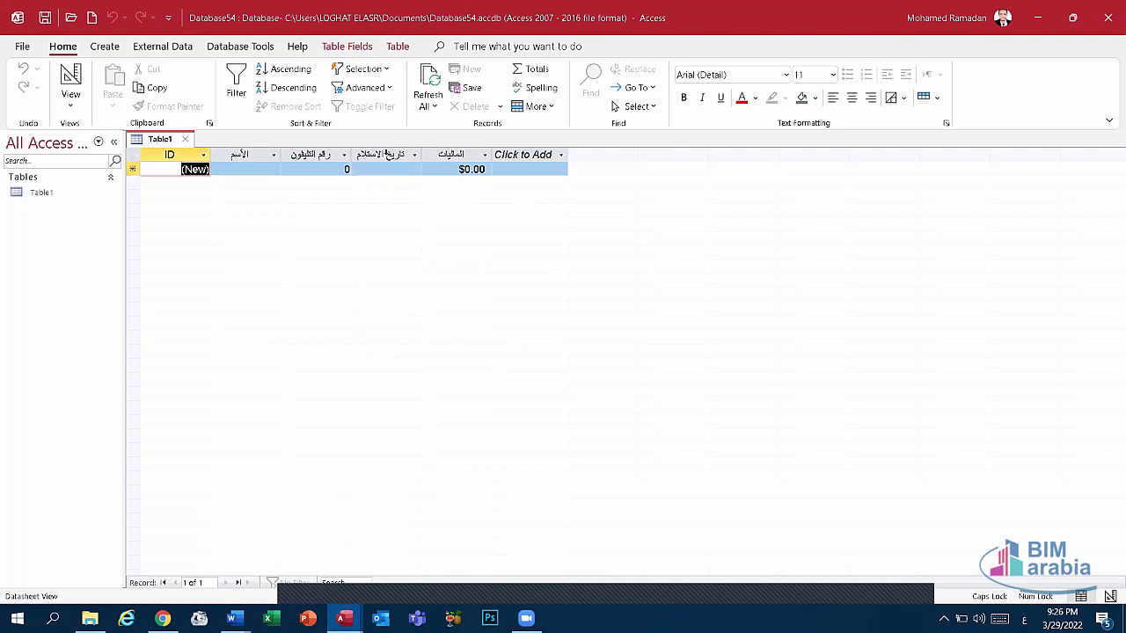
- Check the table view choices and stay in Datasheet View
left_click(74, 103)
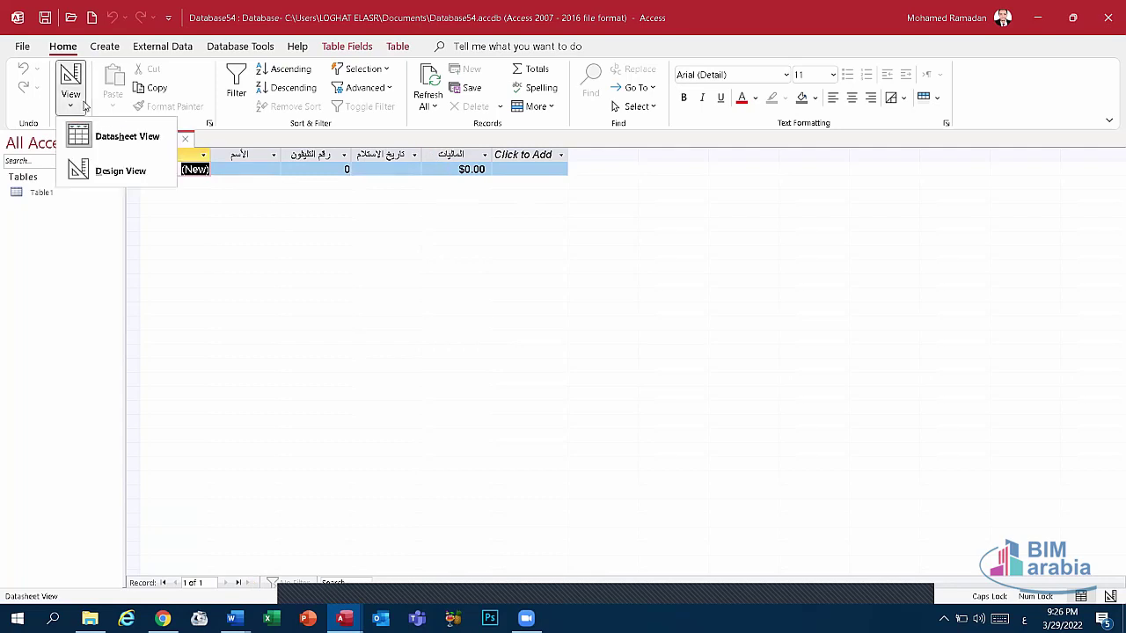
left_click(123, 136)
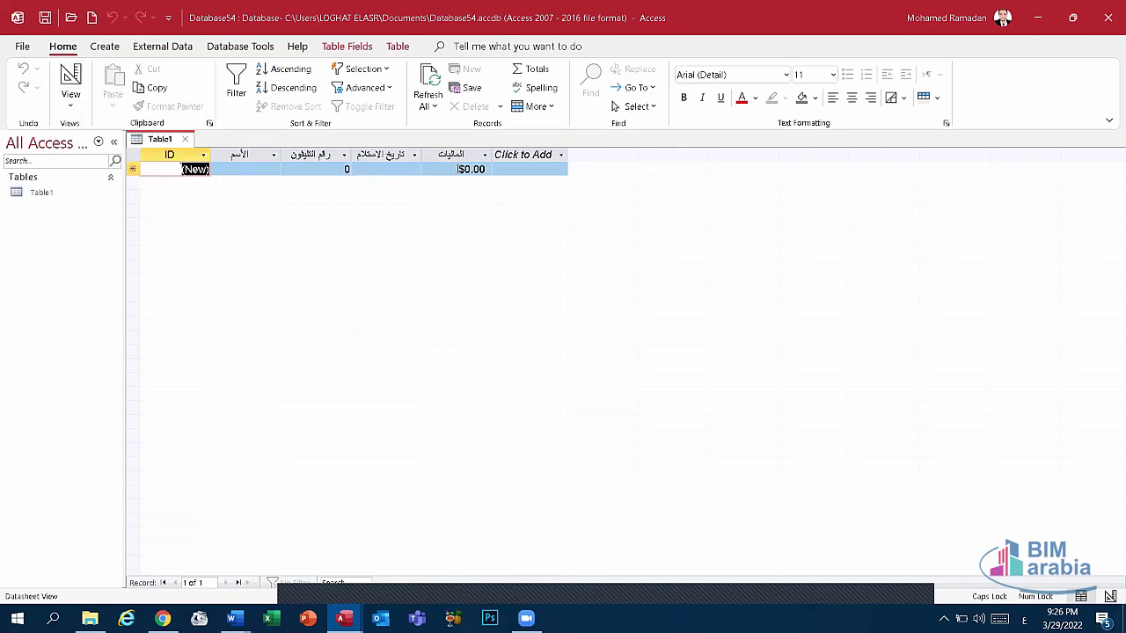
left_click(516, 157)
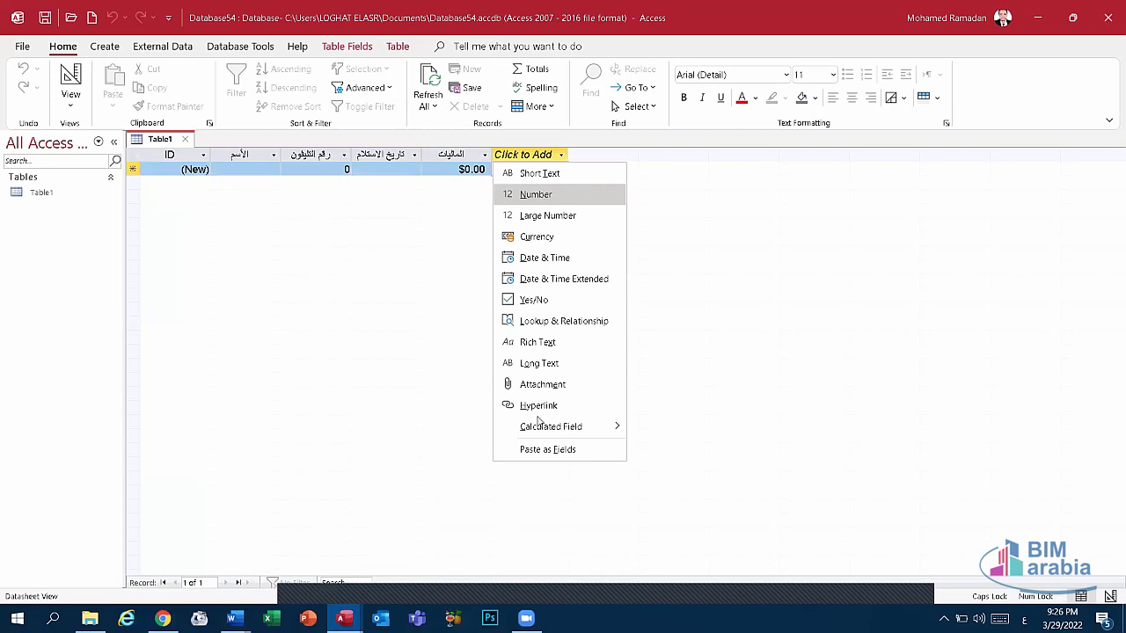
- Add a Yes/No field named حالة الدفع
mouse_move(576, 430)
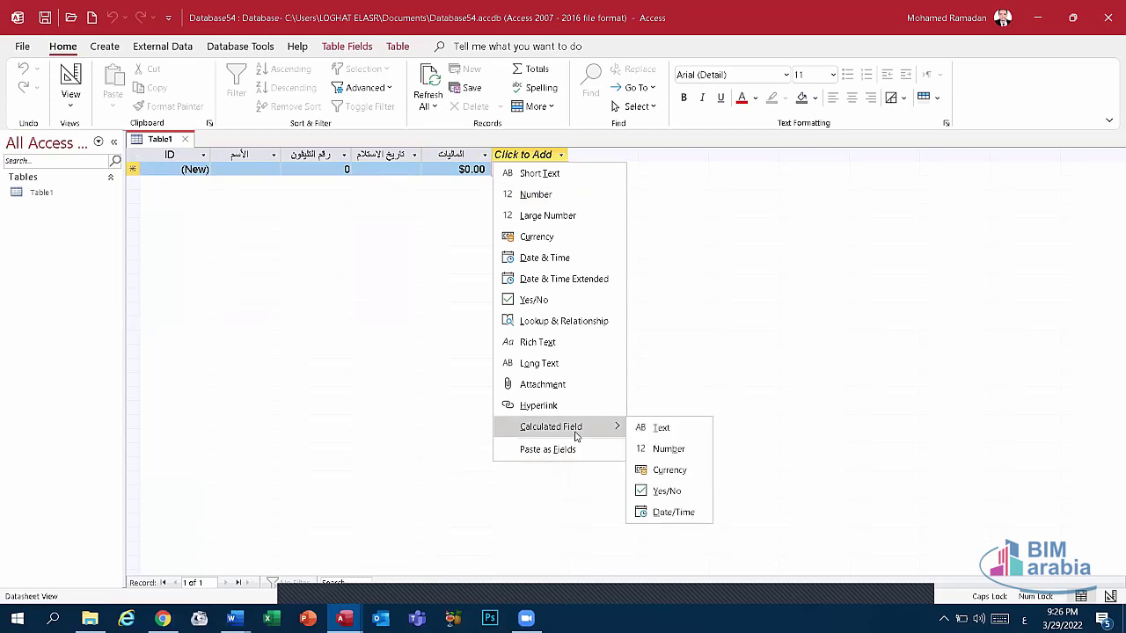
left_click(533, 300)
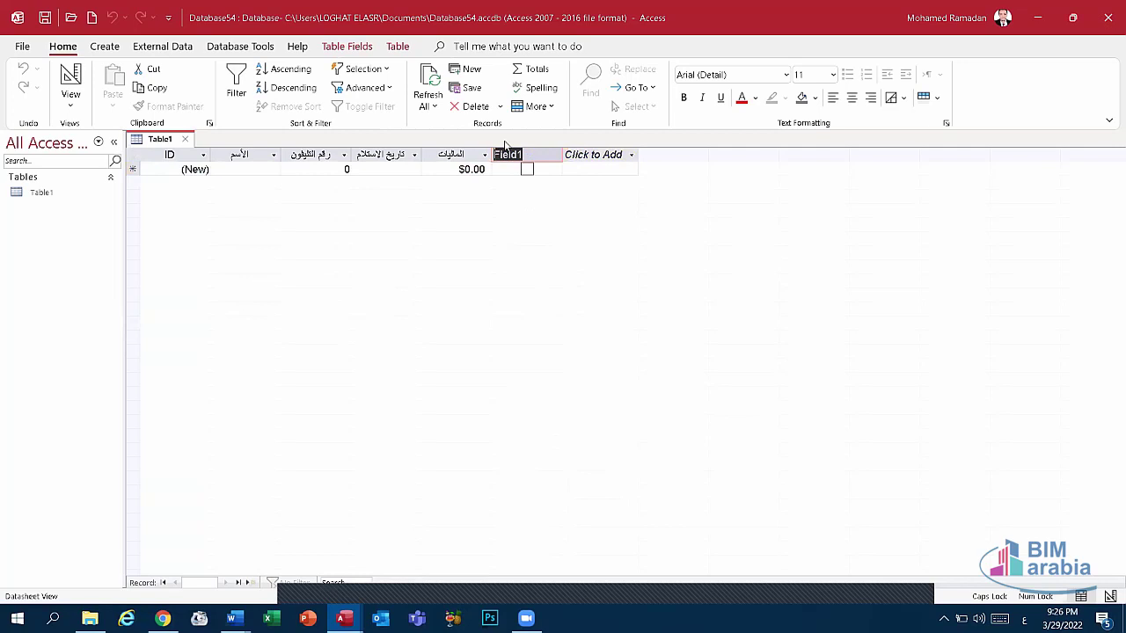
type("حال")
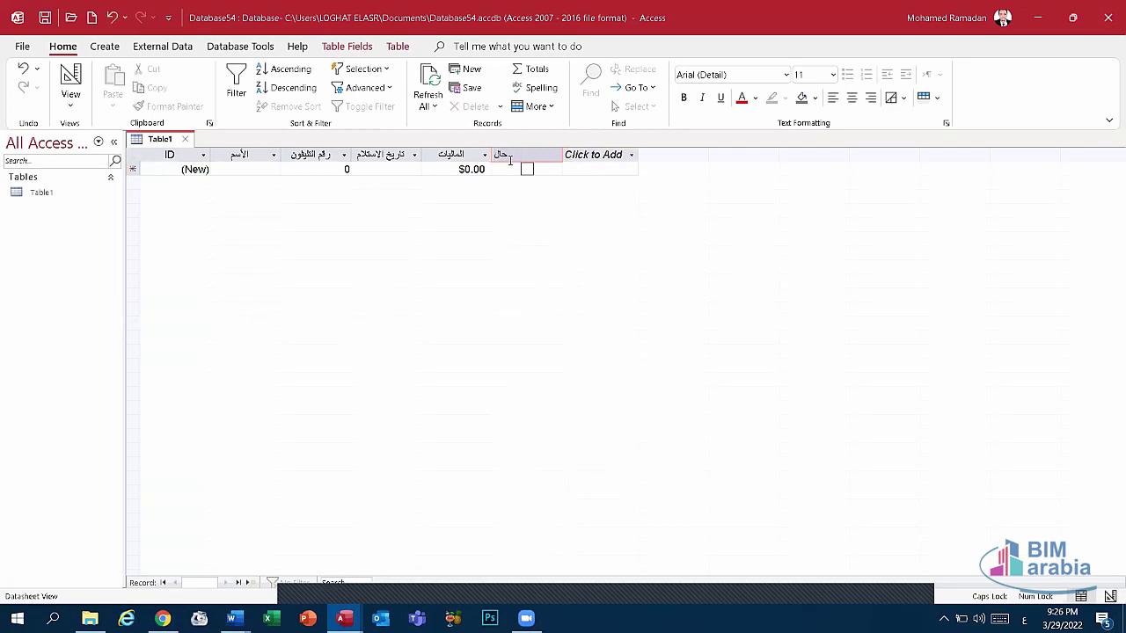
type("ة الدفع")
key("Return")
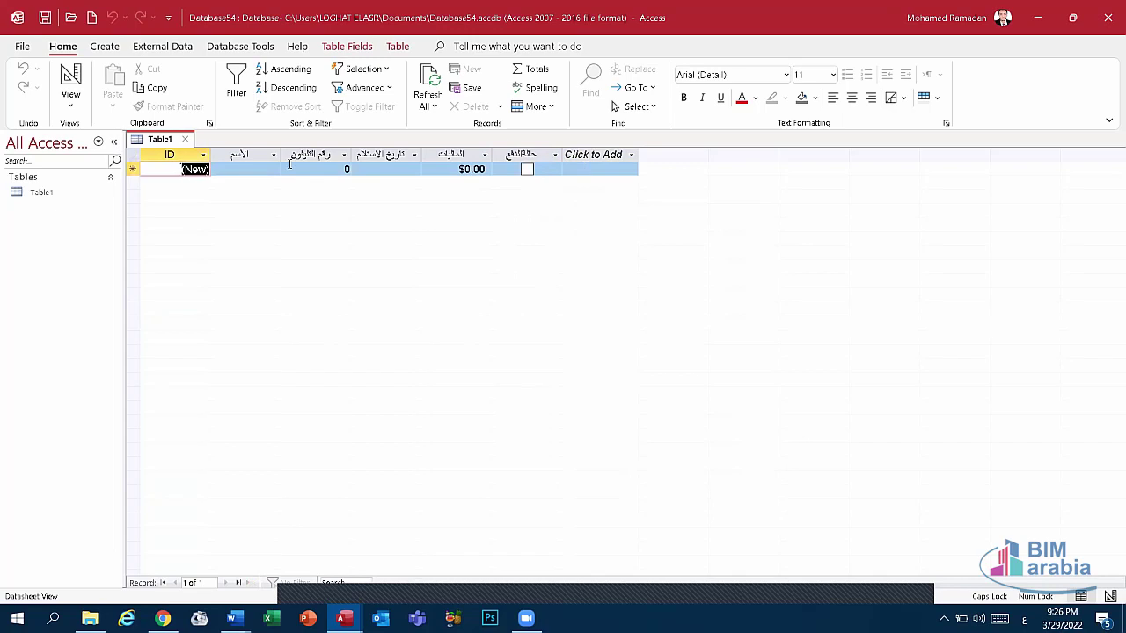
- Enter the first record's name, phone number and date 3/19/2022, and mark it paid
left_click(265, 167)
type("محم")
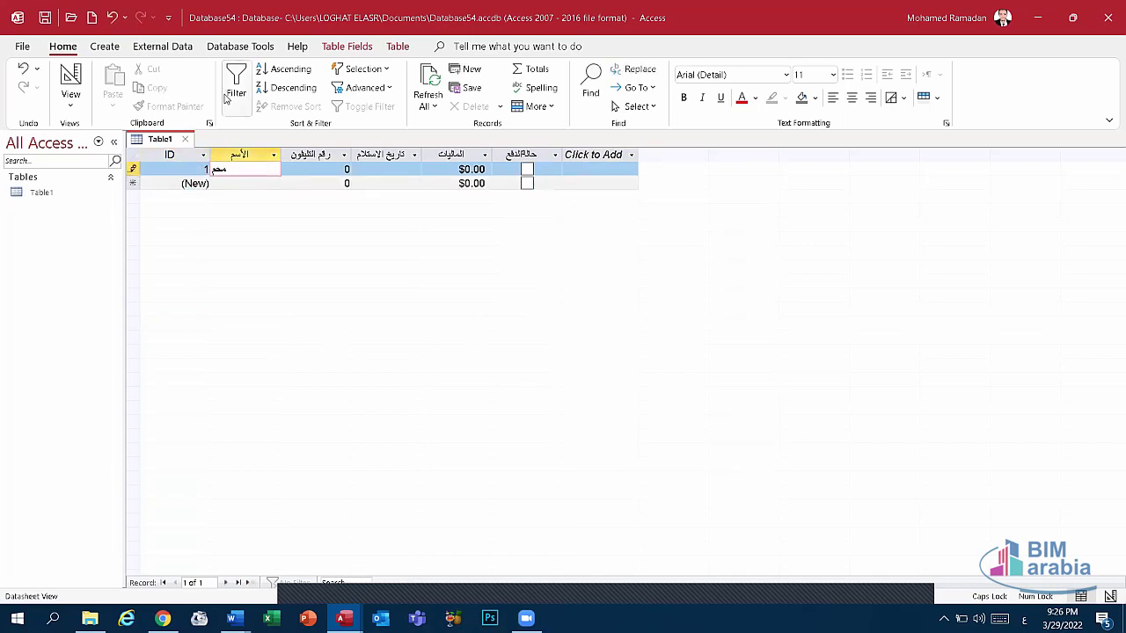
type("د")
key("Tab")
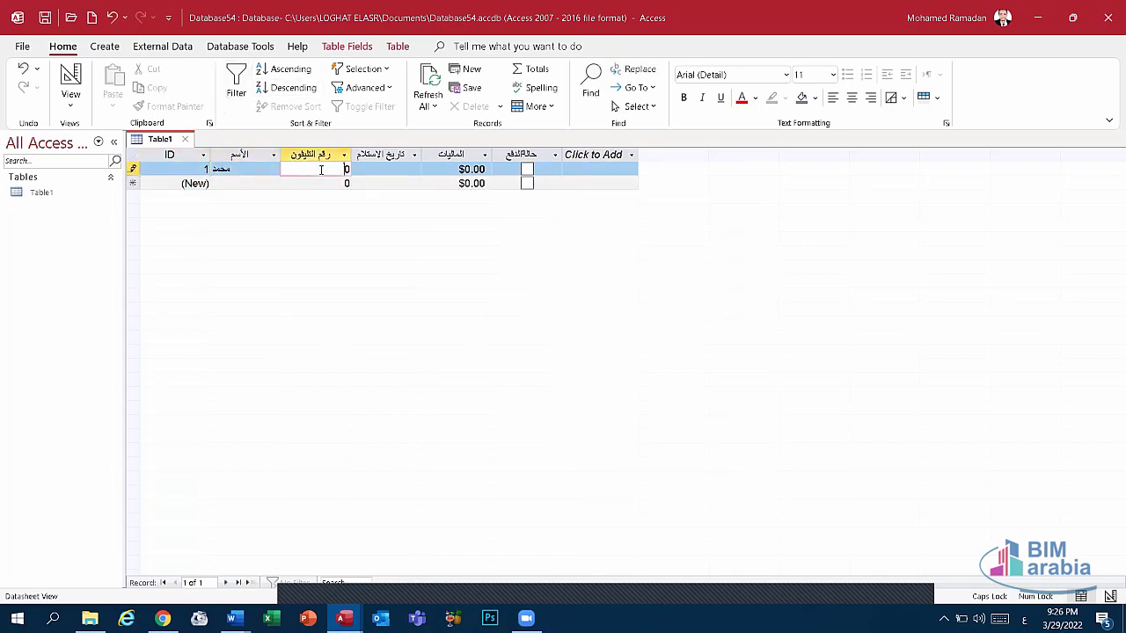
key("F2")
type("8416")
key("Tab")
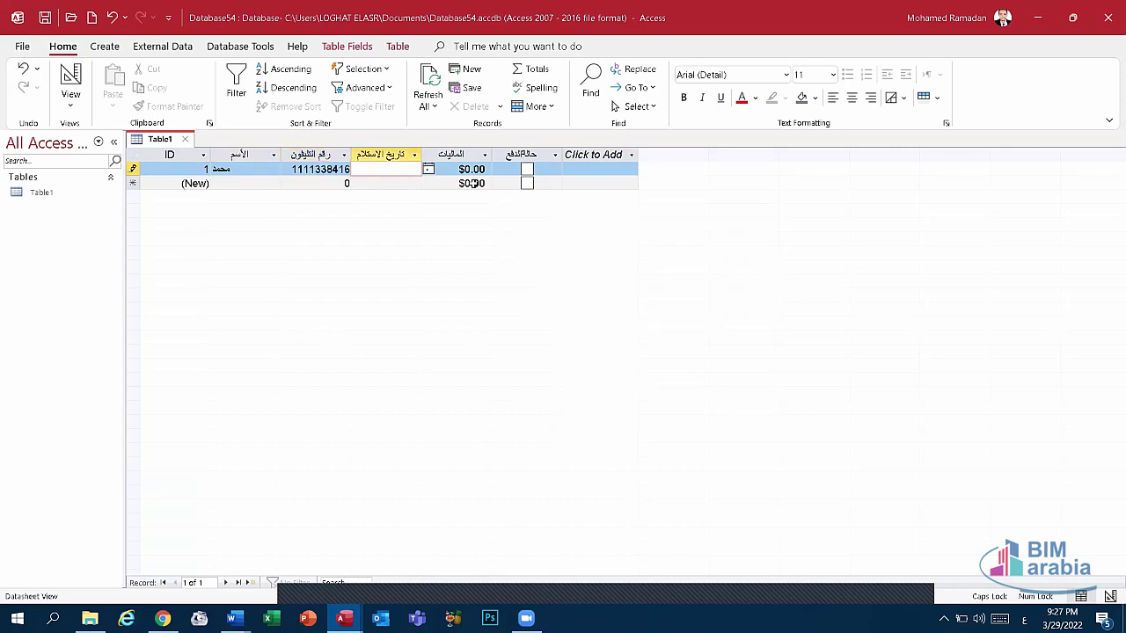
type("3/19/2022")
left_click(527, 169)
left_click(60, 108)
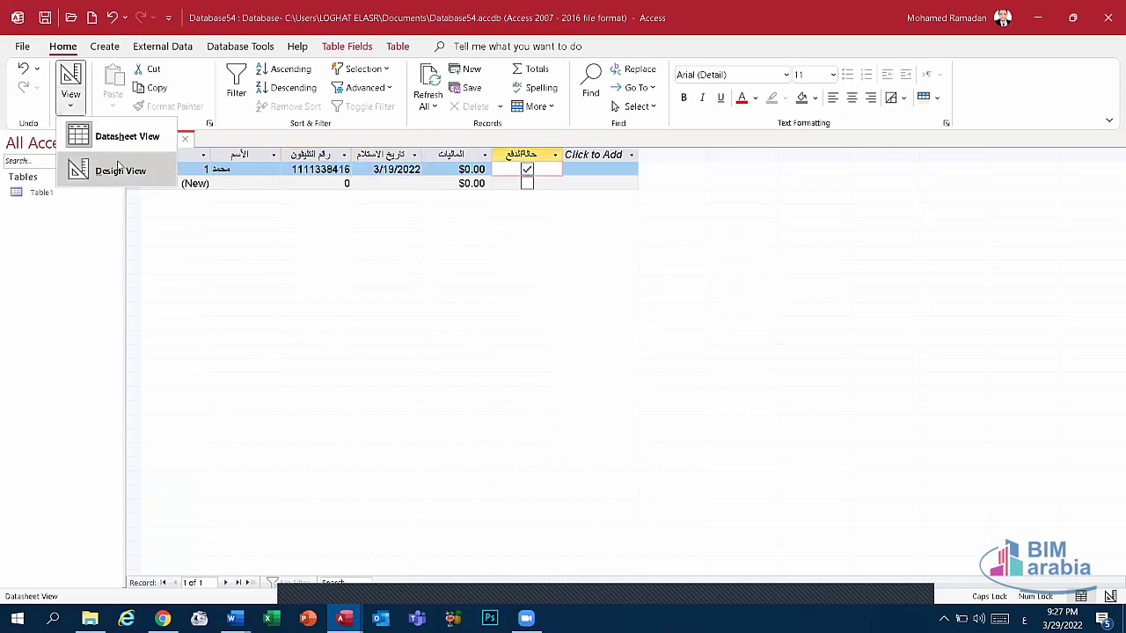
left_click(419, 162)
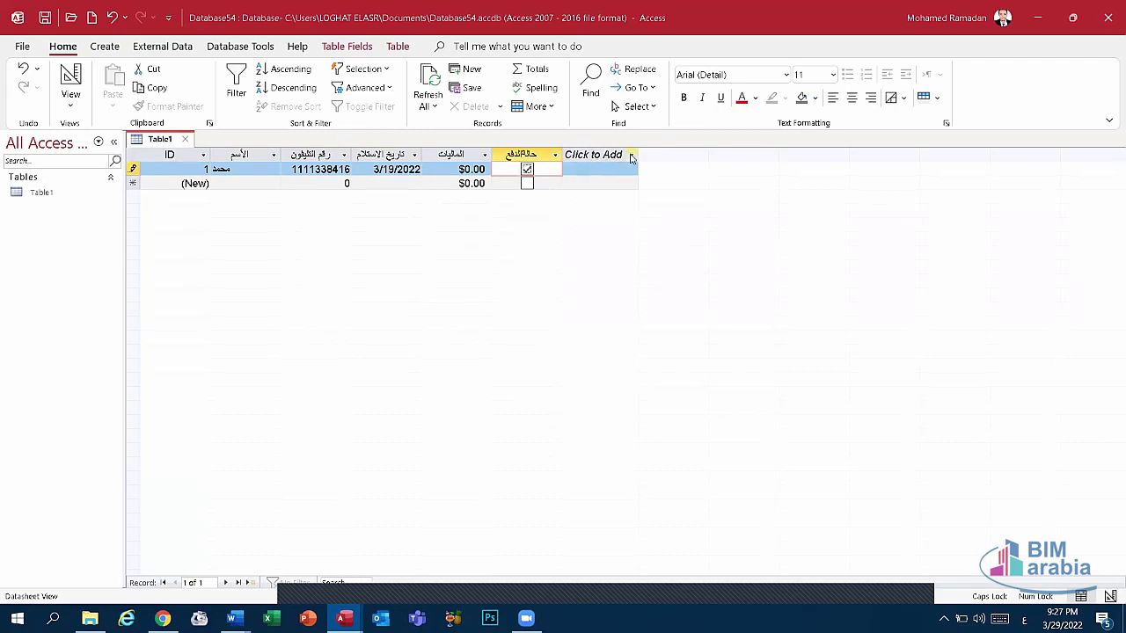
- Add an Attachment field and name the next column العنوان
left_click(630, 156)
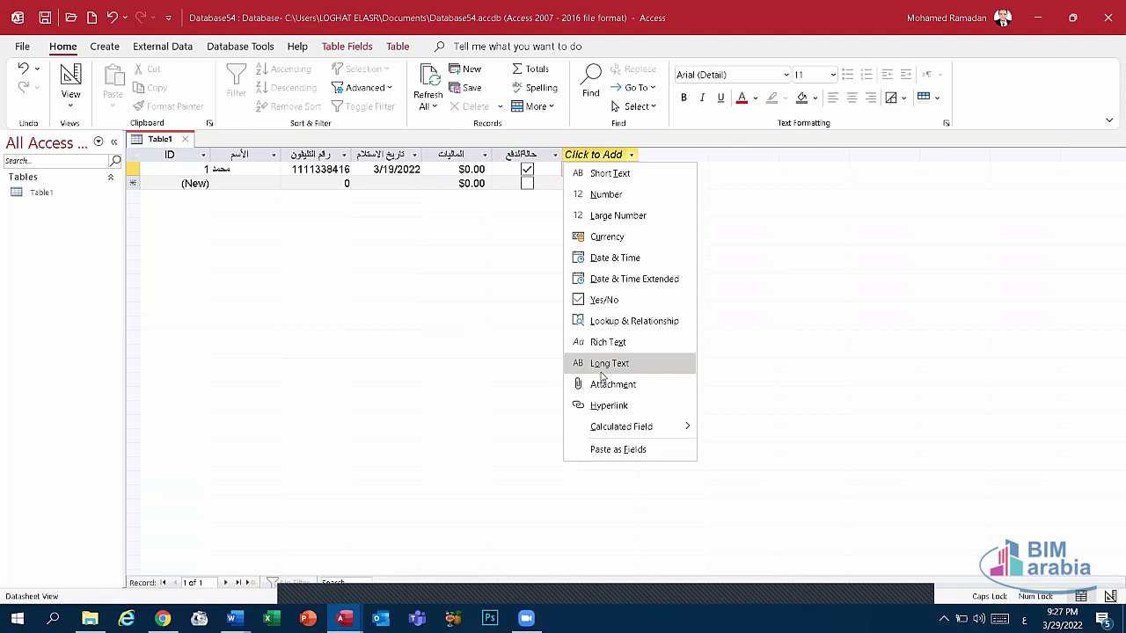
left_click(601, 383)
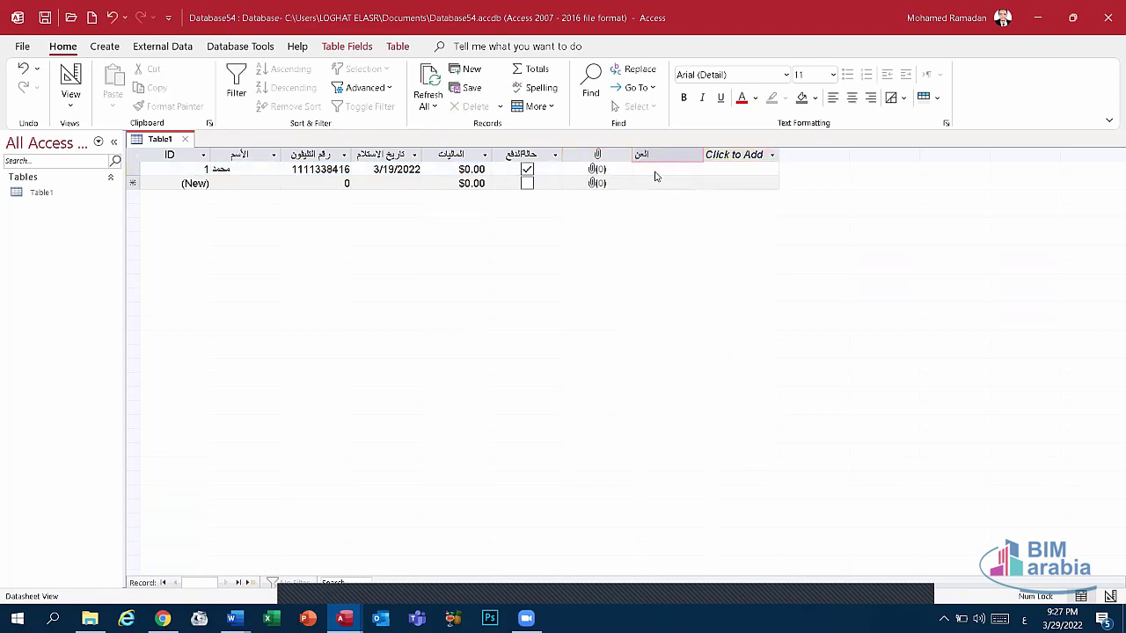
type("وان")
key("Return")
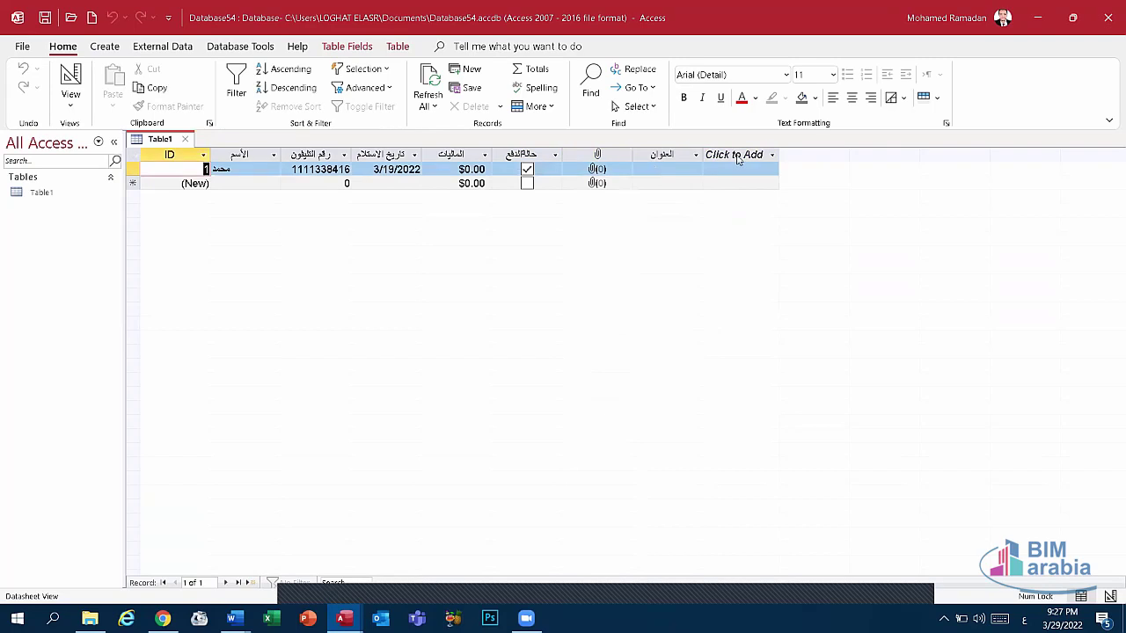
- Add a Hyperlink field named اللينك, leaving the view unchanged
left_click(739, 158)
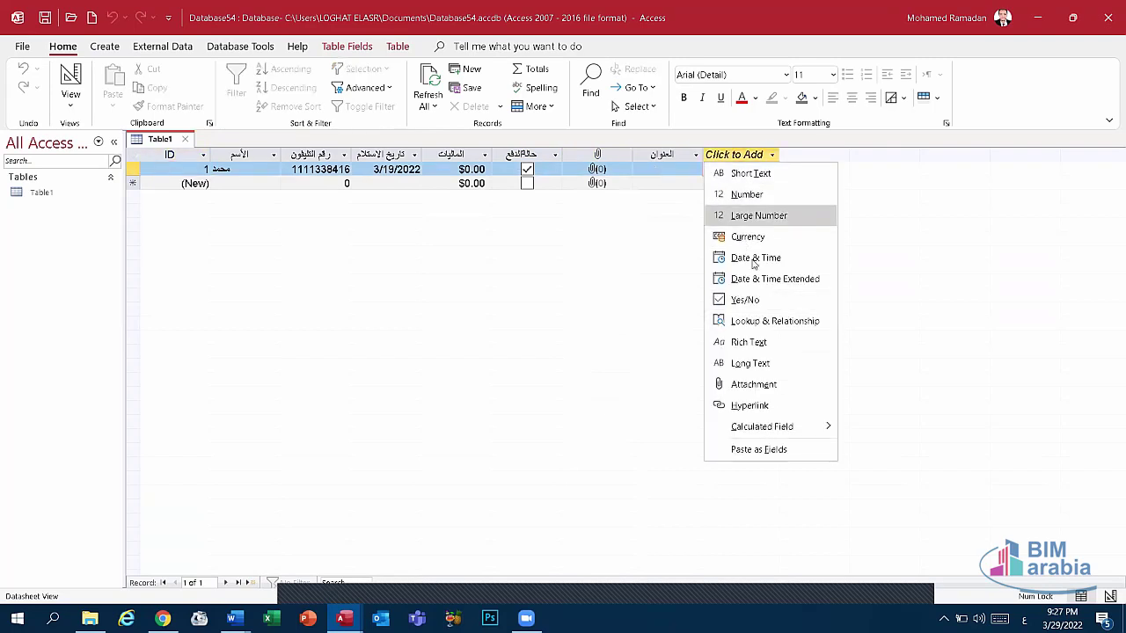
left_click(761, 404)
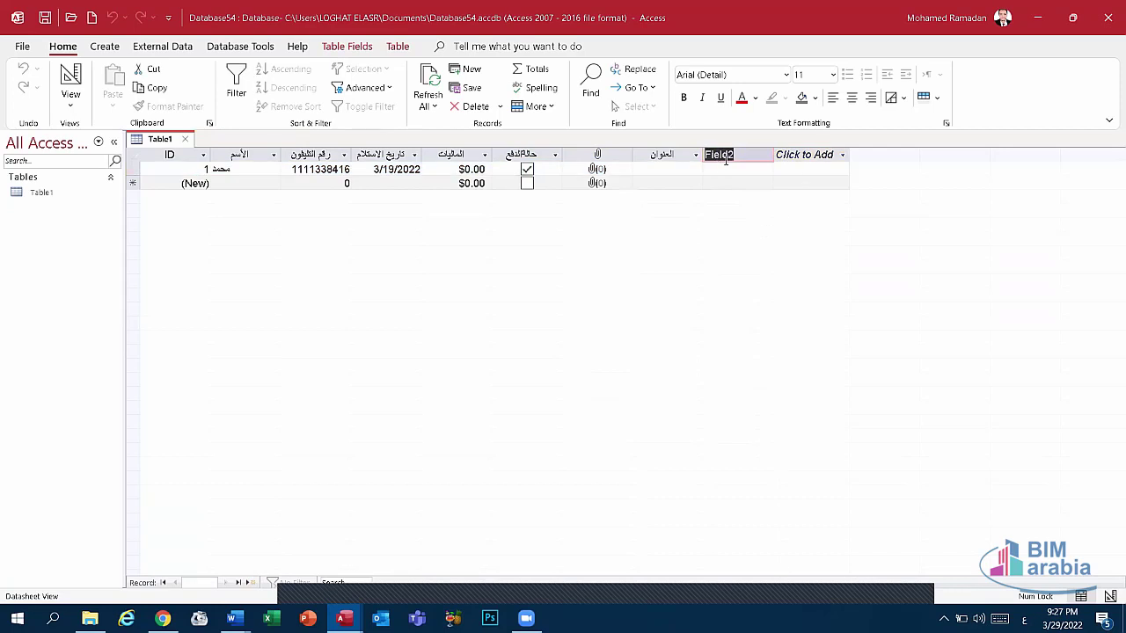
type("اللينك")
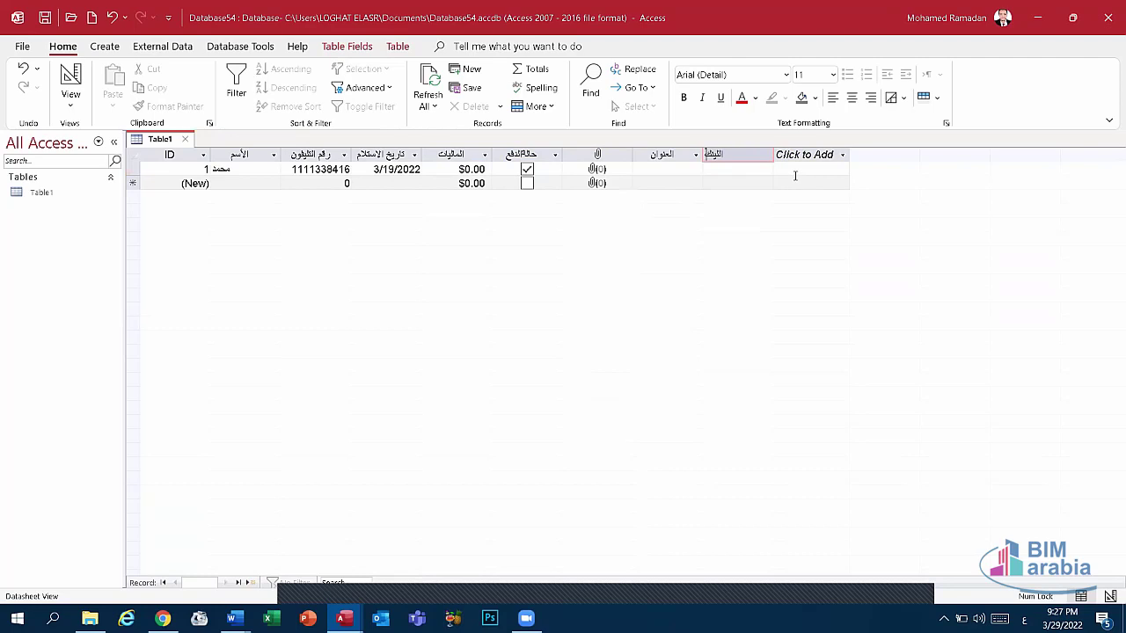
left_click(734, 169)
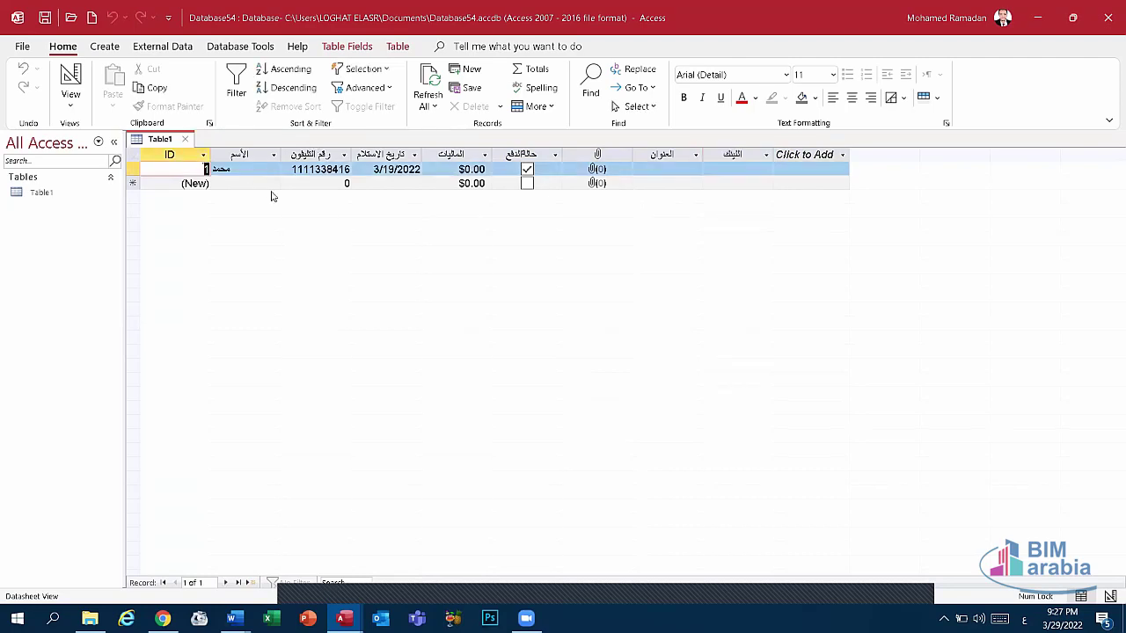
left_click(68, 99)
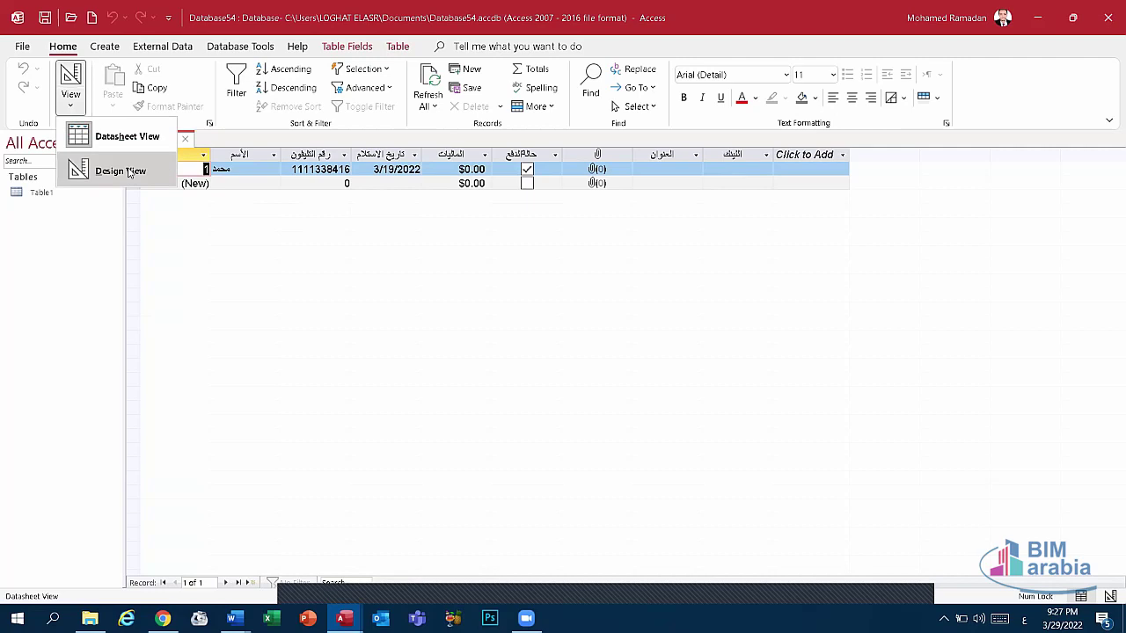
left_click(261, 183)
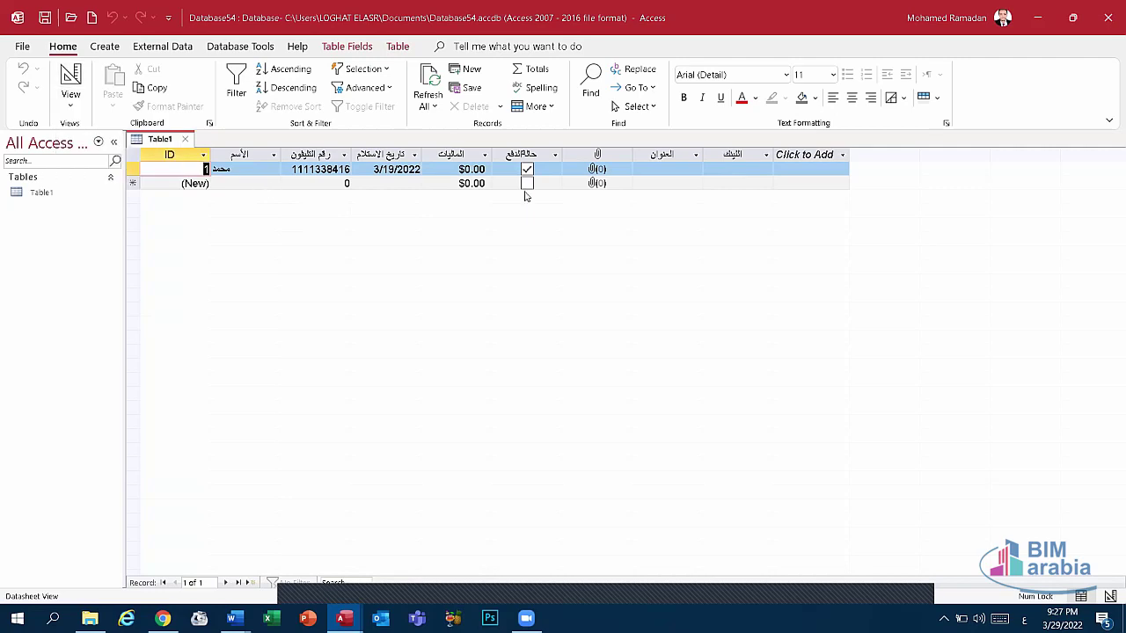
left_click(642, 170)
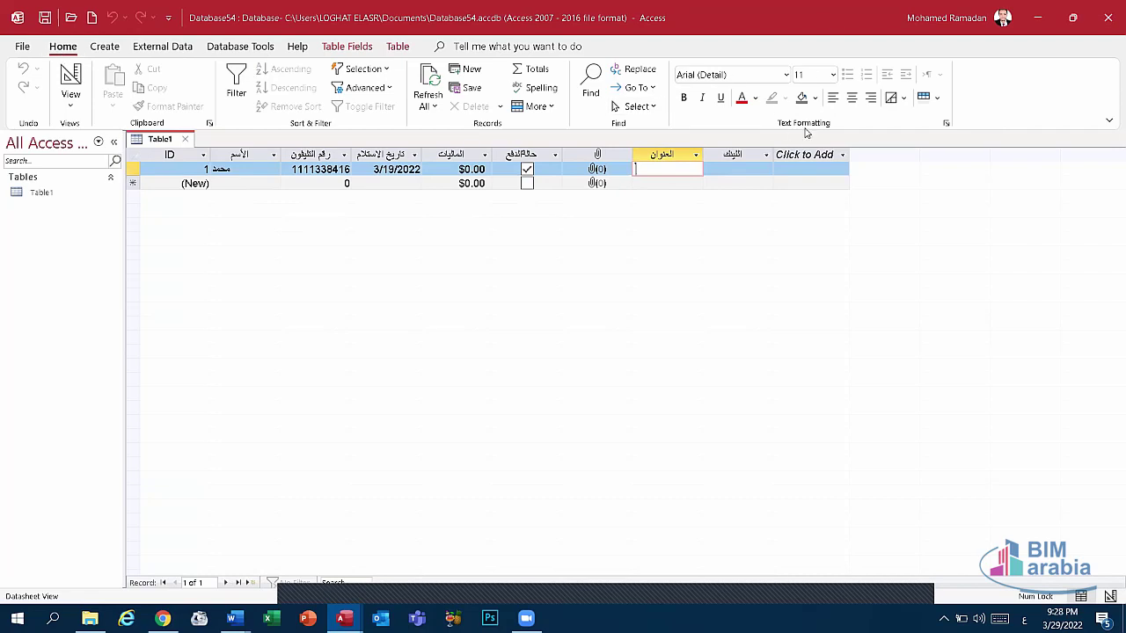
left_click(946, 126)
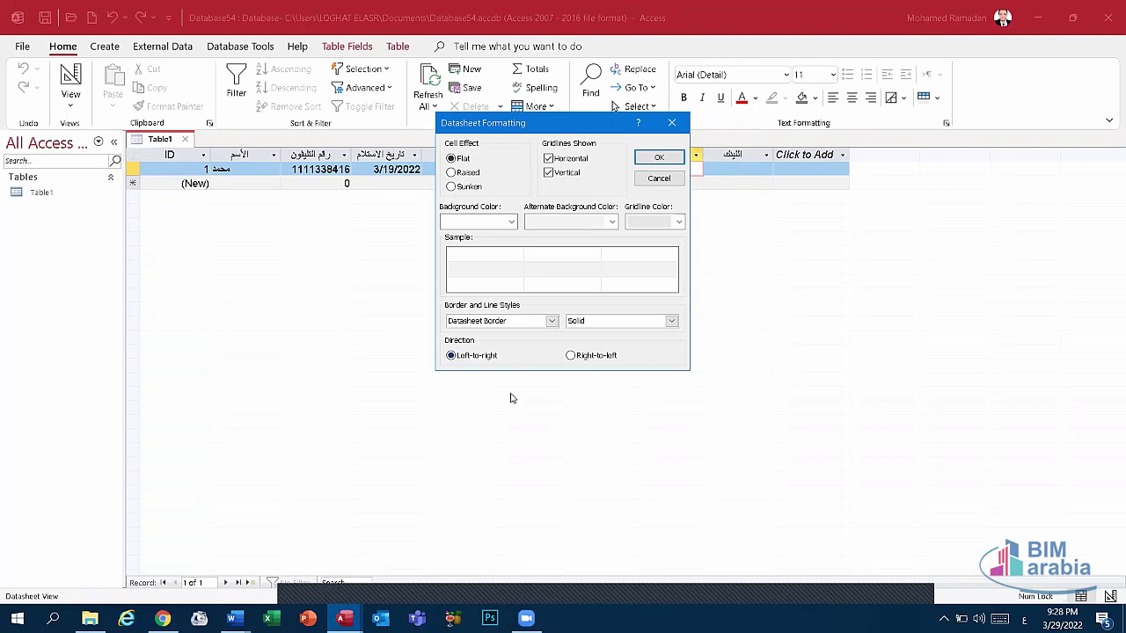
left_click(572, 355)
left_click(673, 158)
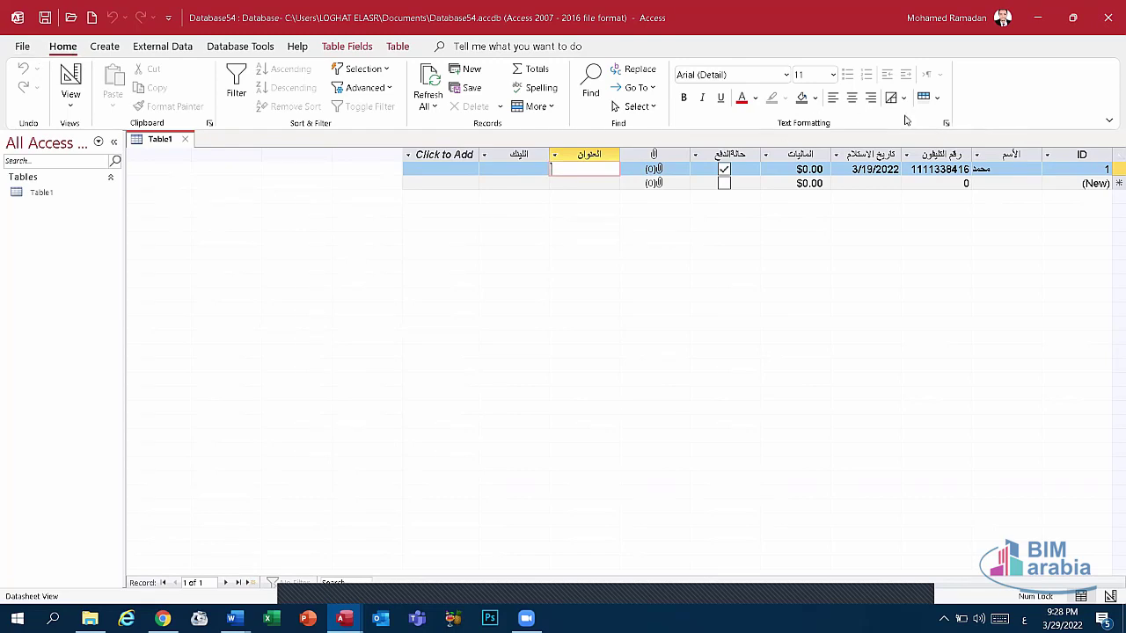
left_click(946, 123)
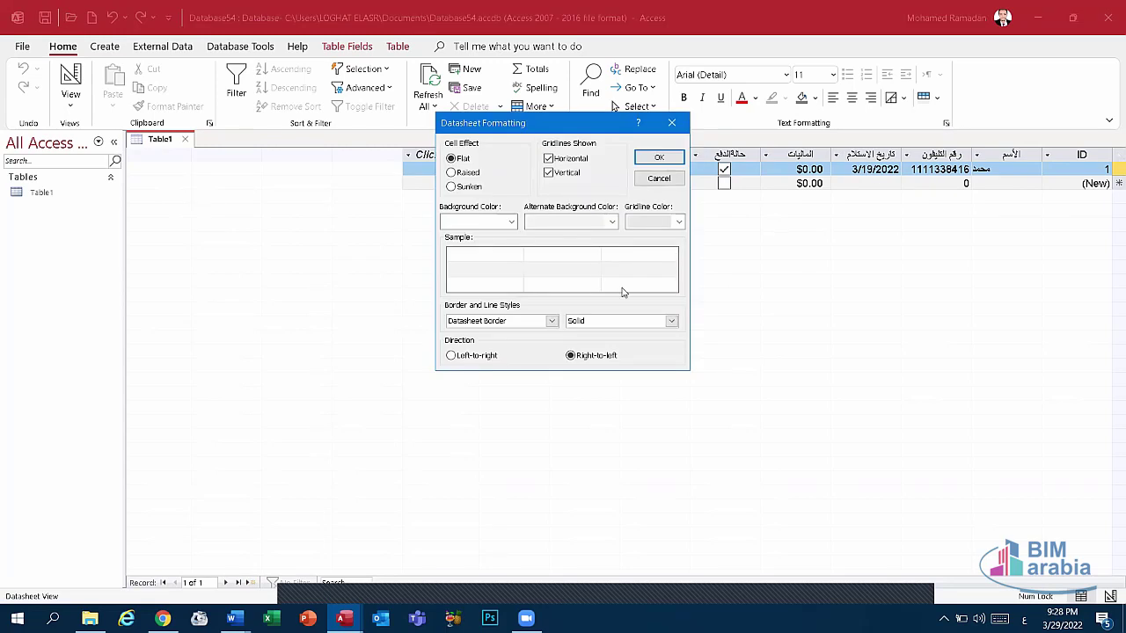
left_click(485, 357)
left_click(659, 158)
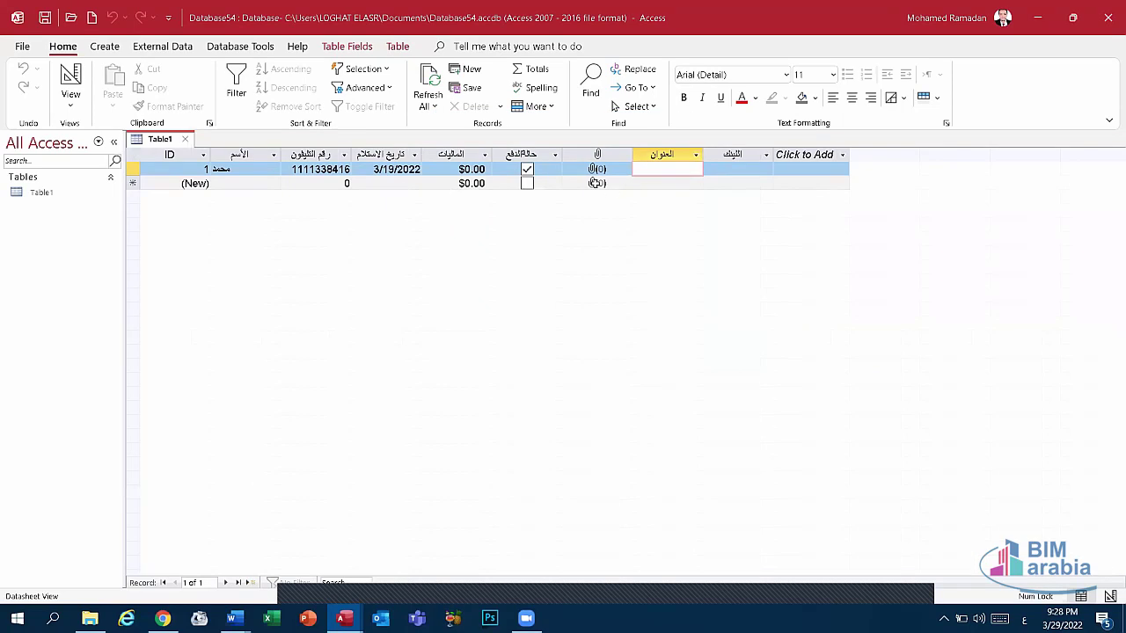
left_click(610, 157)
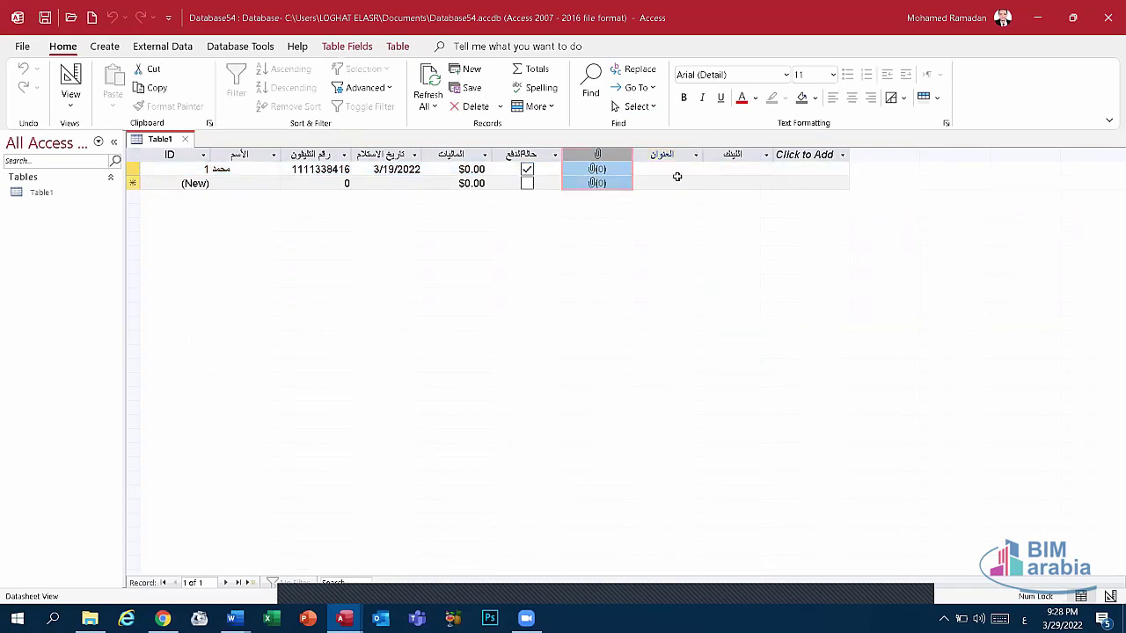
left_click(667, 156)
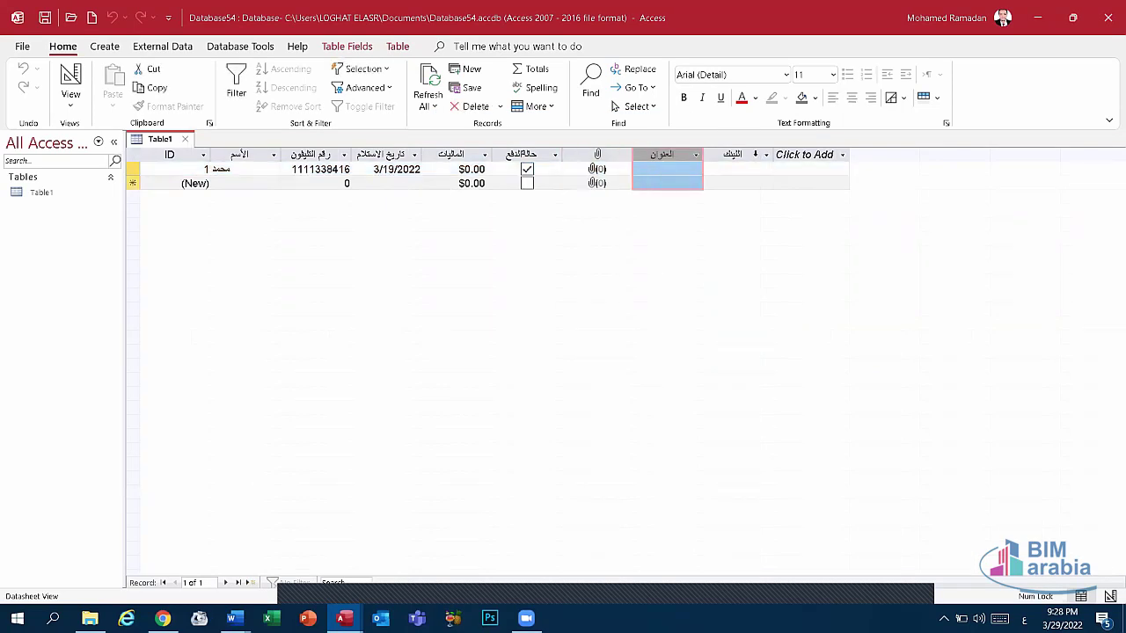
left_click(945, 123)
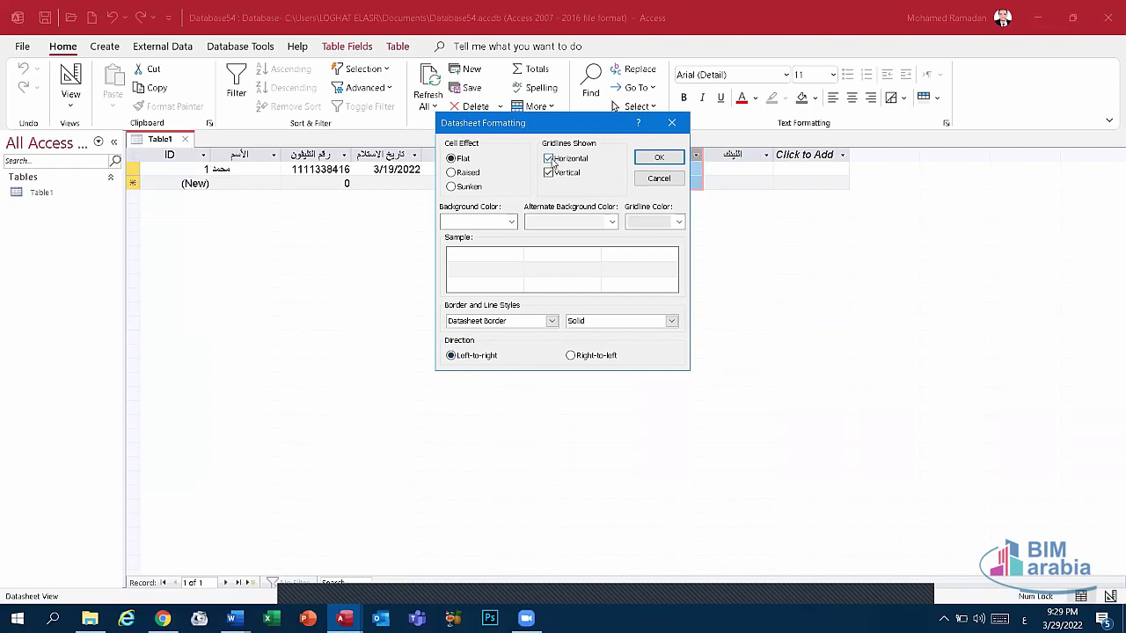
left_click(549, 159)
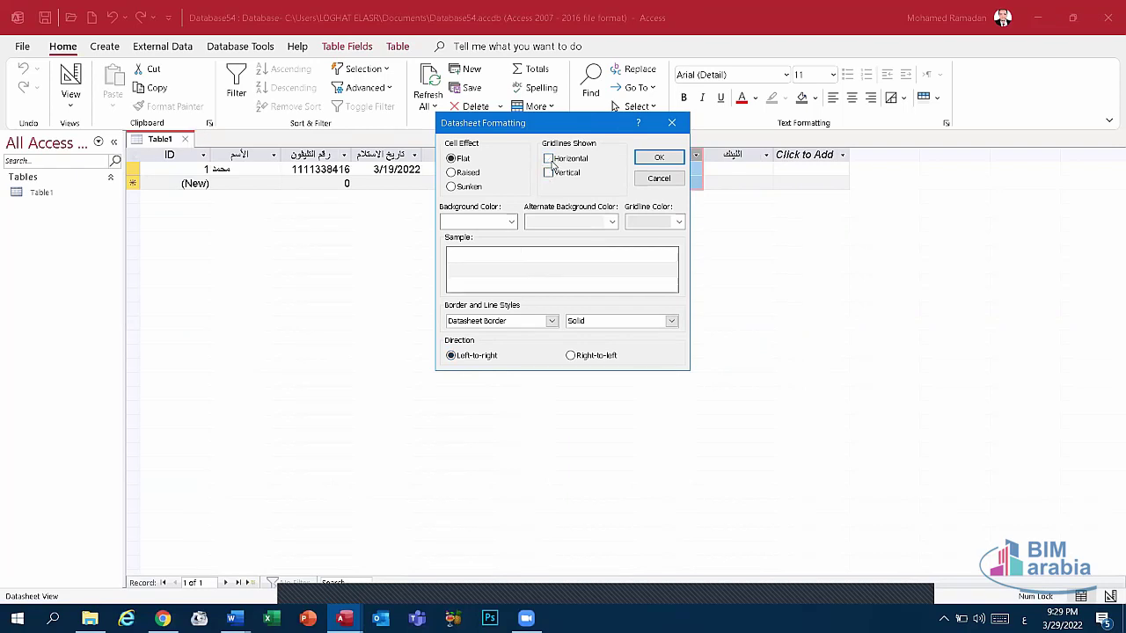
left_click(549, 159)
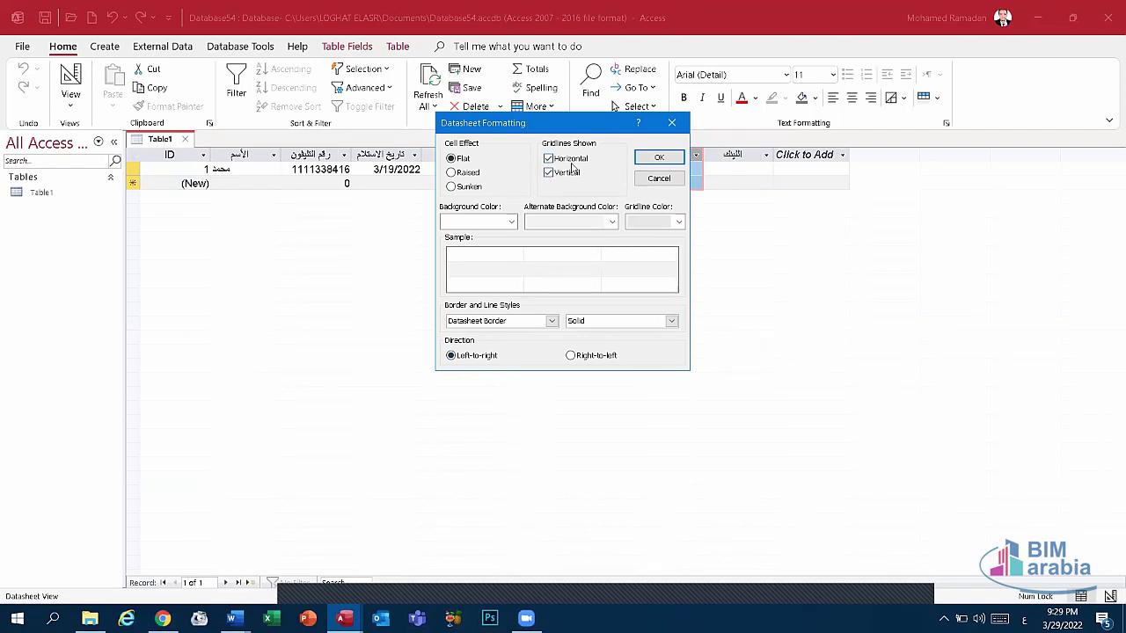
left_click(642, 160)
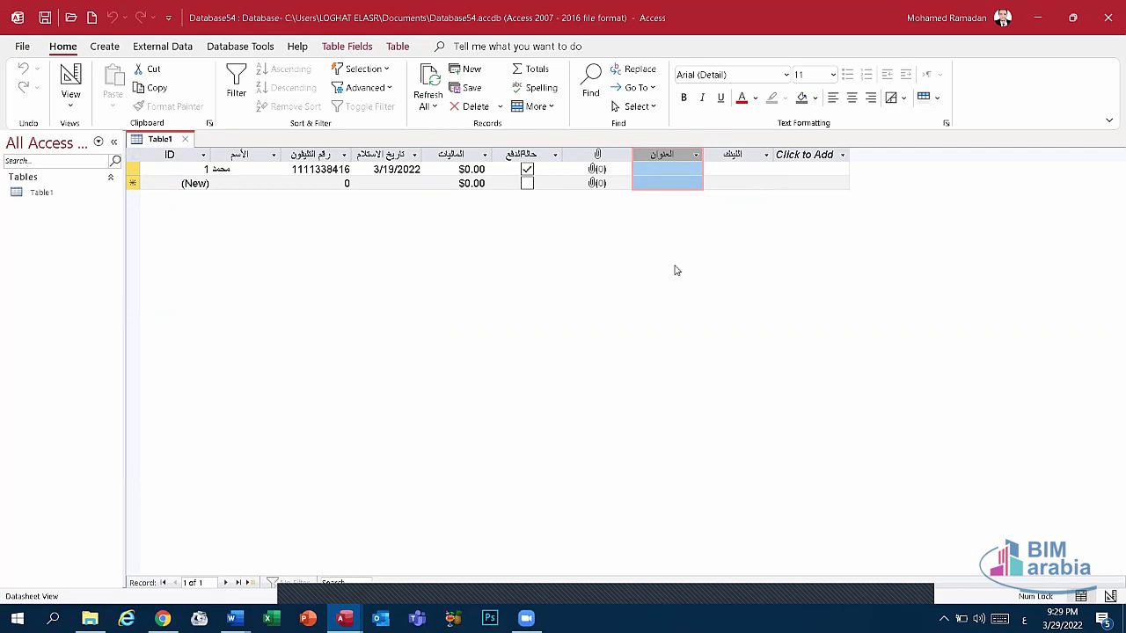
left_click(947, 124)
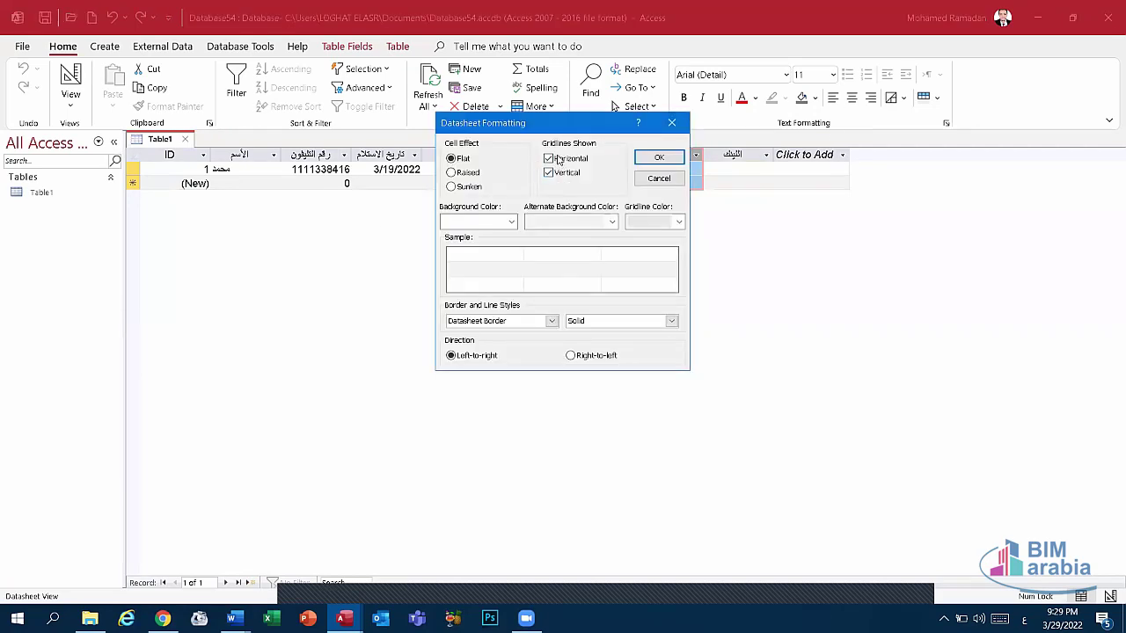
left_click(666, 159)
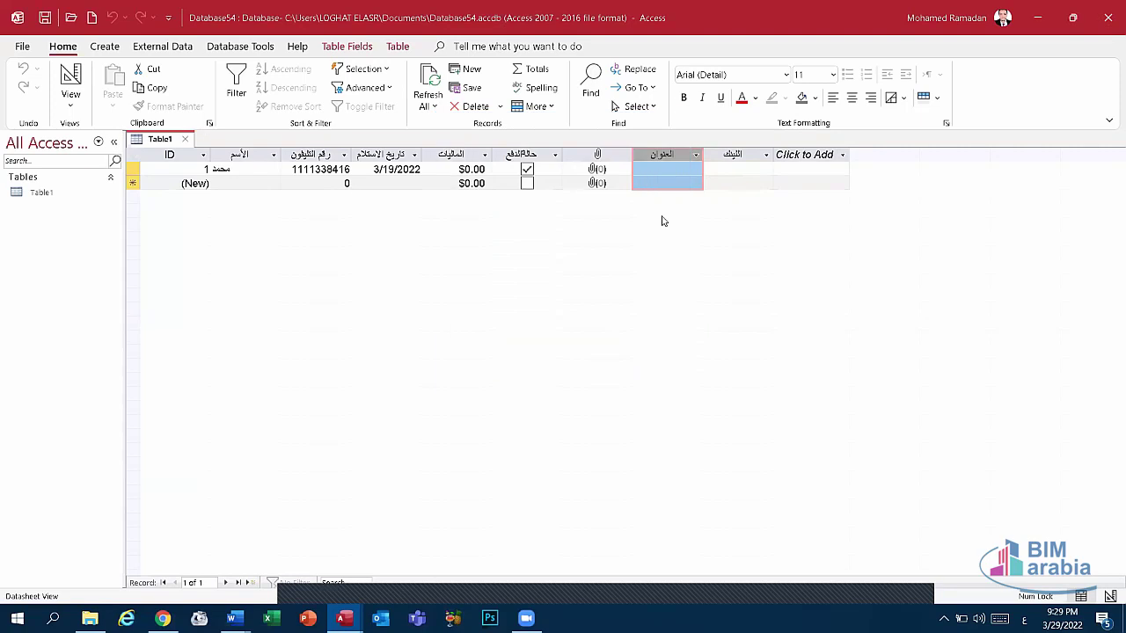
- Set the column header underline line style to Sparse Dots in Datasheet Formatting
left_click(946, 124)
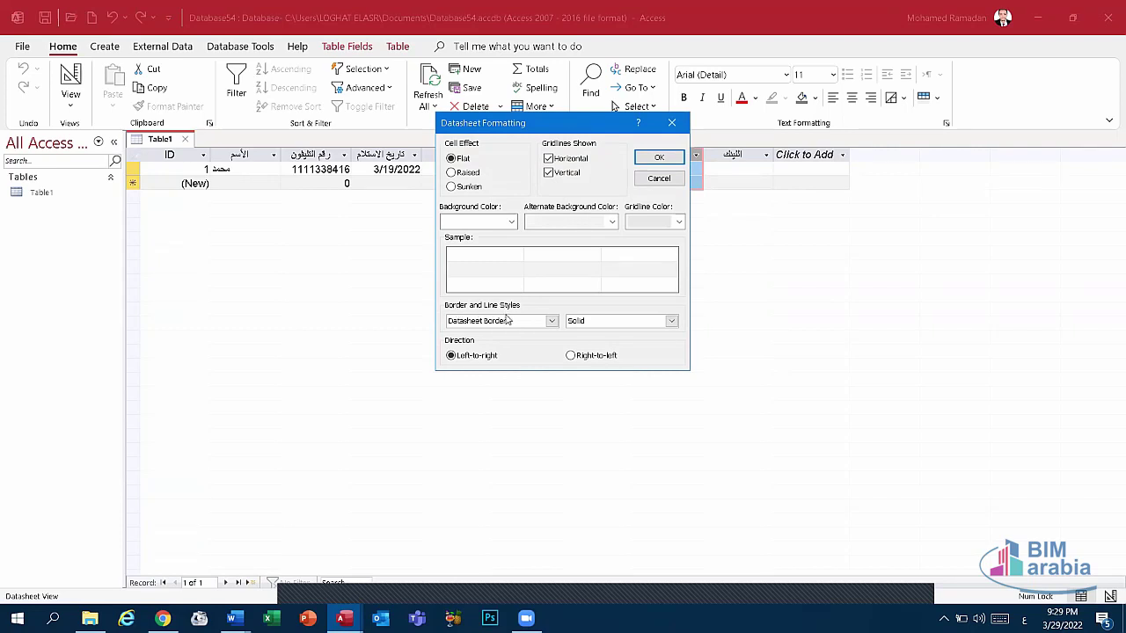
left_click(486, 322)
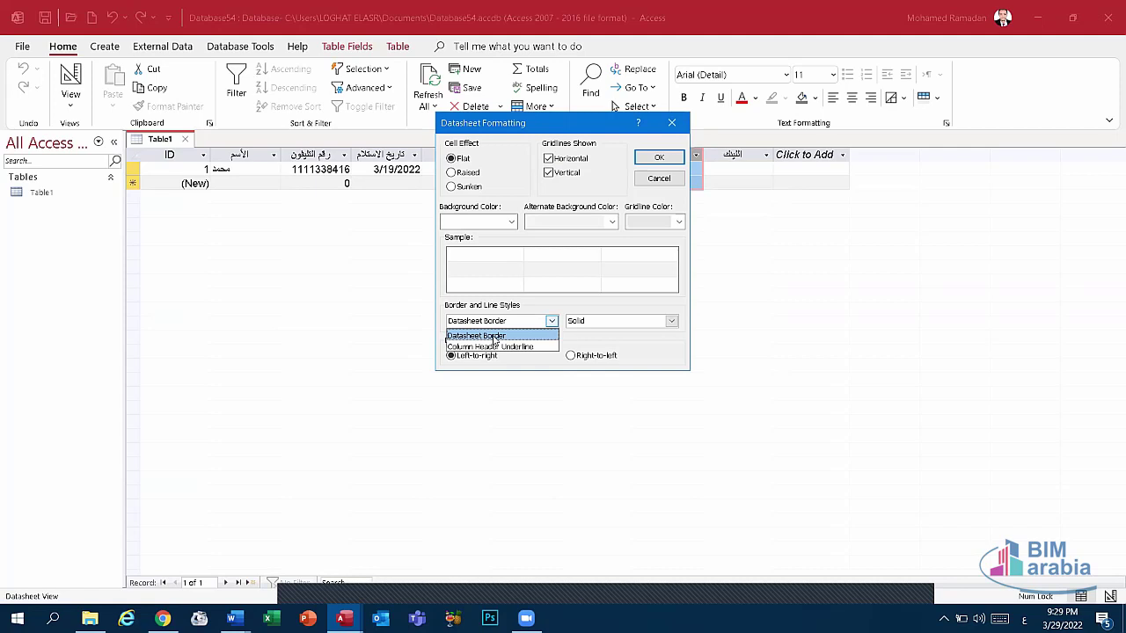
left_click(489, 347)
left_click(671, 321)
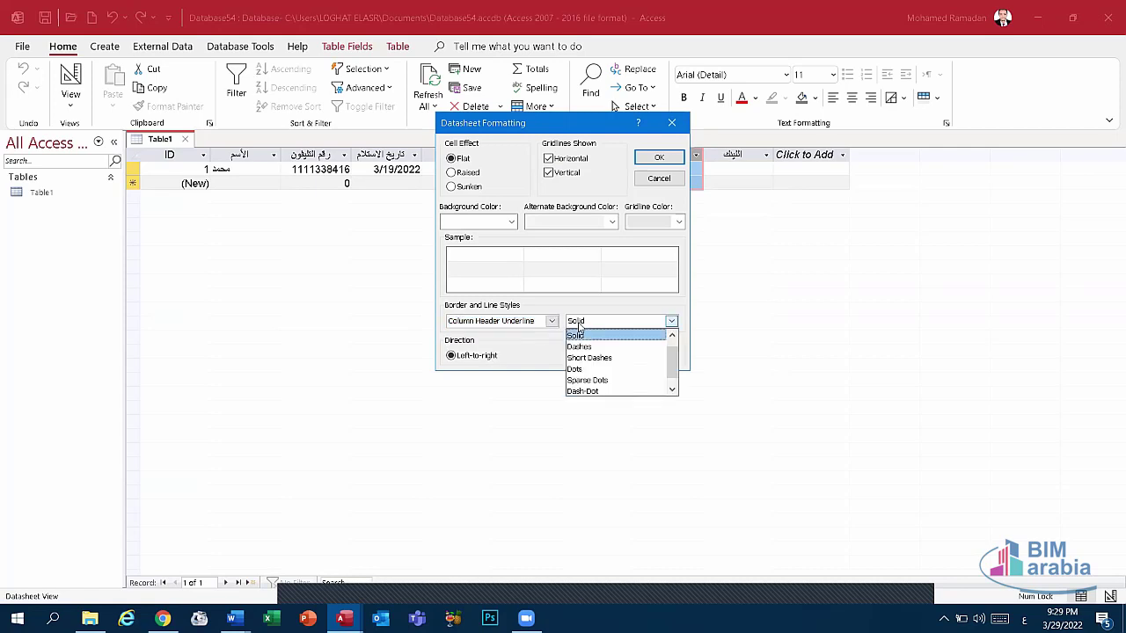
left_click(587, 380)
left_click(658, 158)
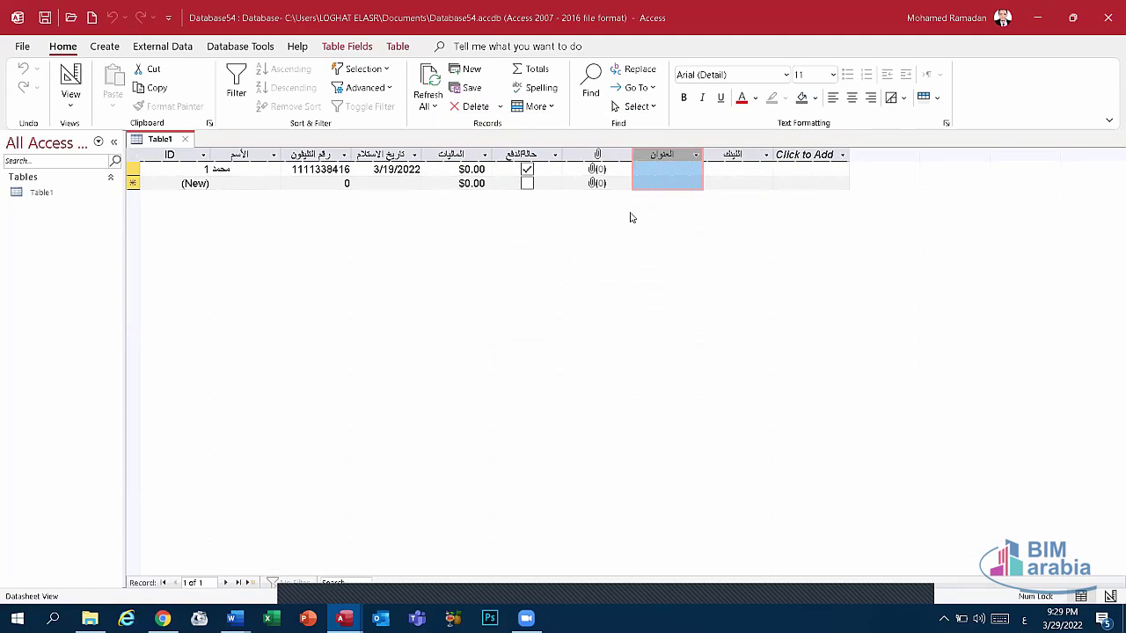
- Keep the datasheet border line style Solid in Datasheet Formatting
left_click(946, 124)
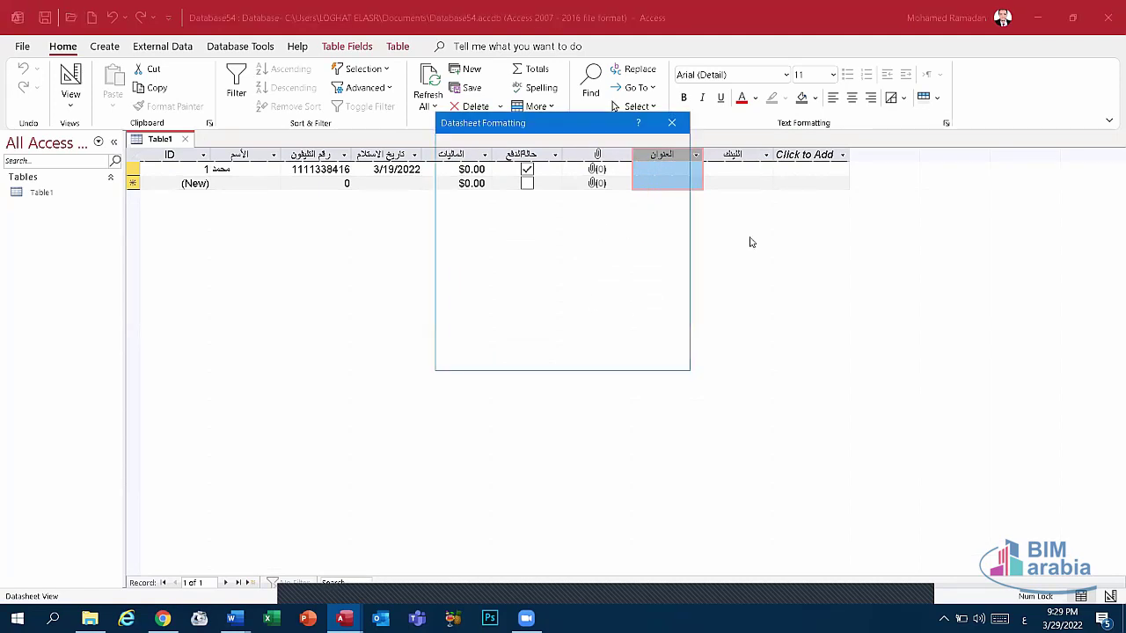
left_click(507, 324)
left_click(508, 336)
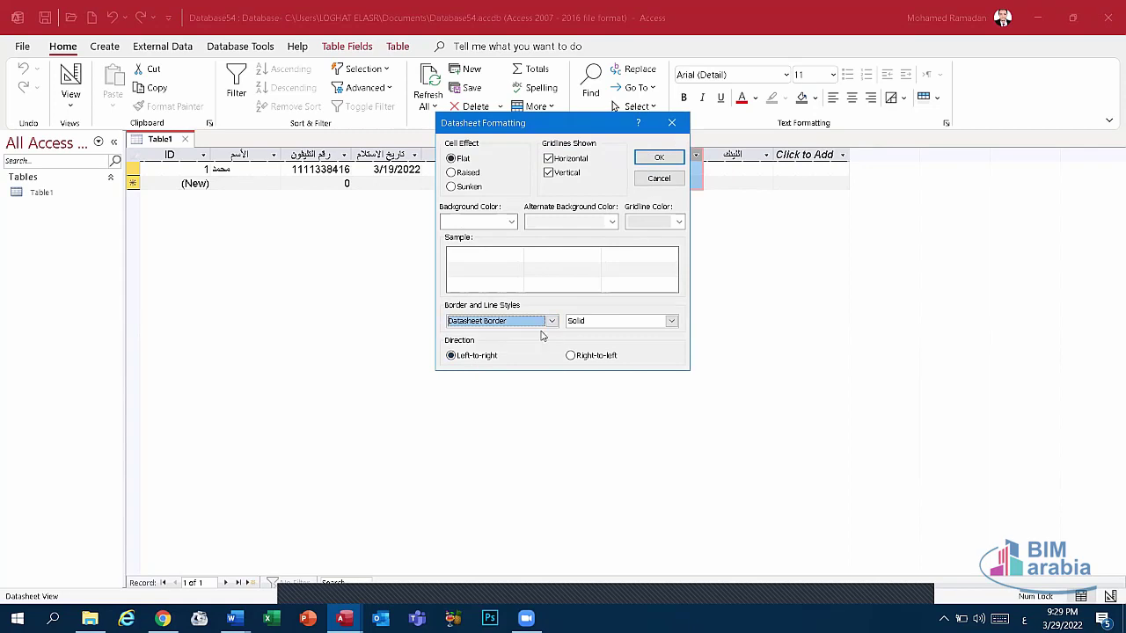
left_click(671, 320)
left_click(601, 380)
left_click(659, 157)
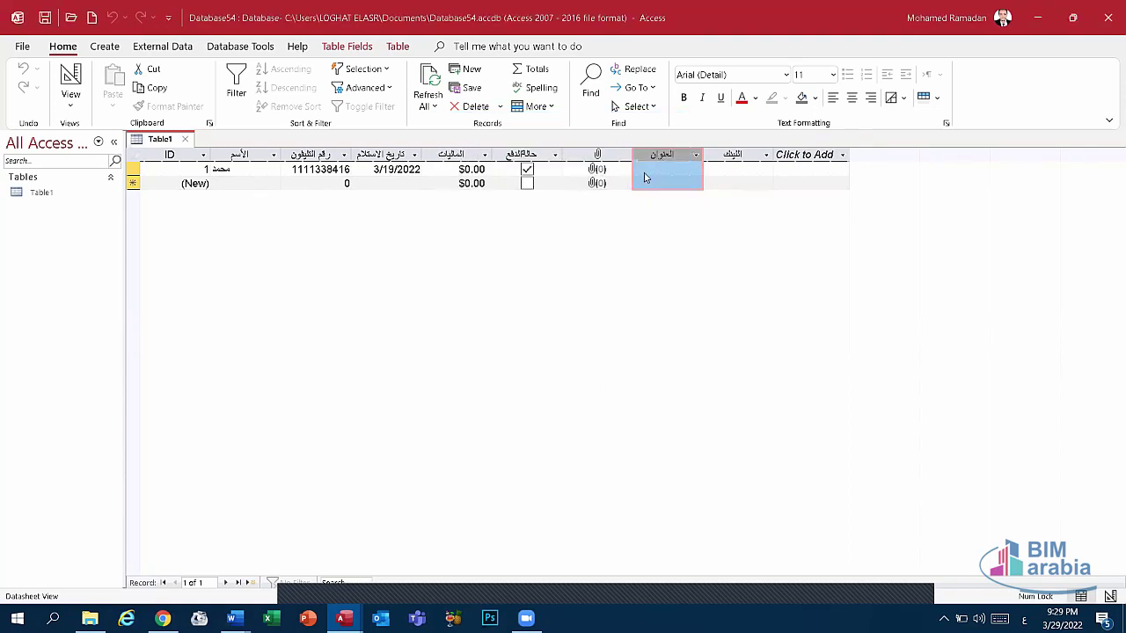
- Select row 1's cells from the attachment column onward and reapply a Solid datasheet border
left_click_drag(597, 169, 810, 147)
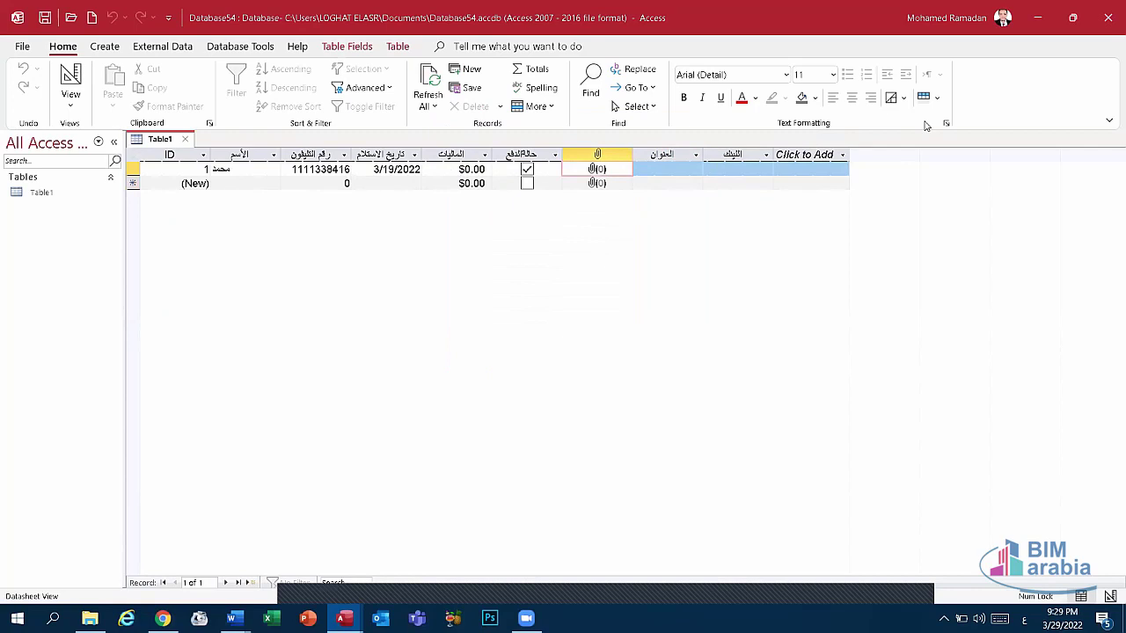
left_click(527, 321)
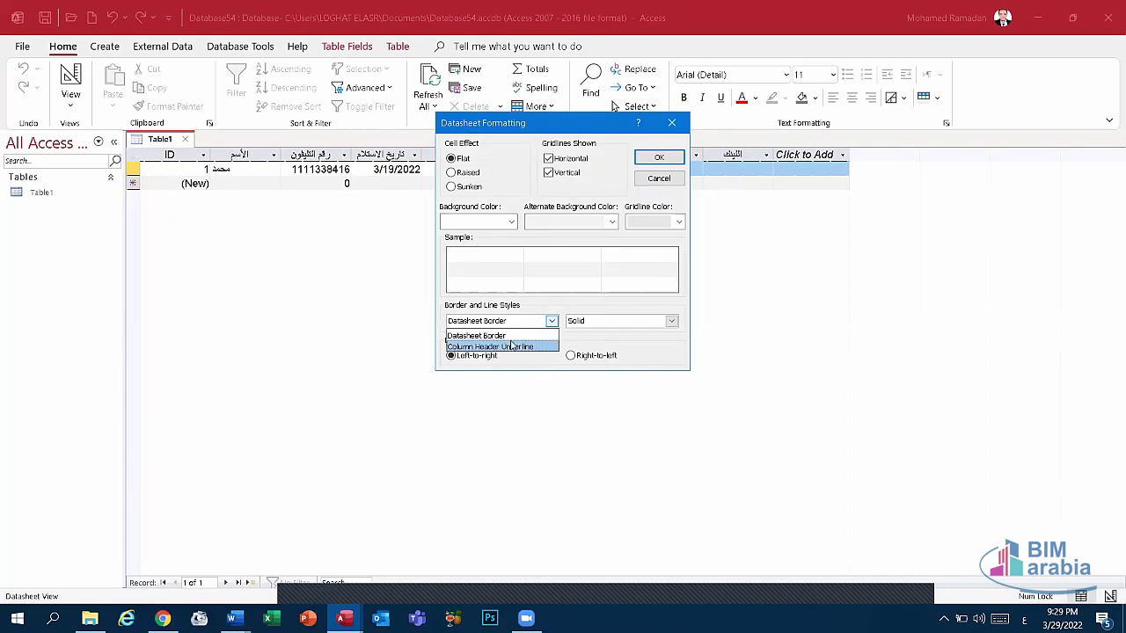
left_click(502, 347)
left_click(529, 322)
left_click(512, 335)
left_click(616, 321)
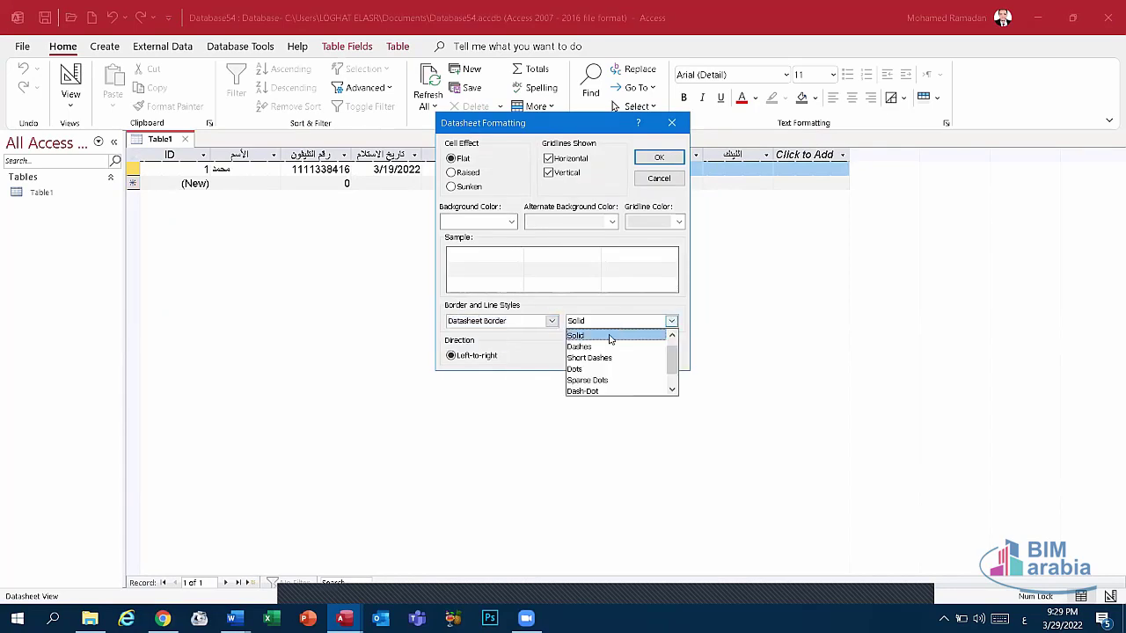
left_click(609, 338)
left_click(646, 159)
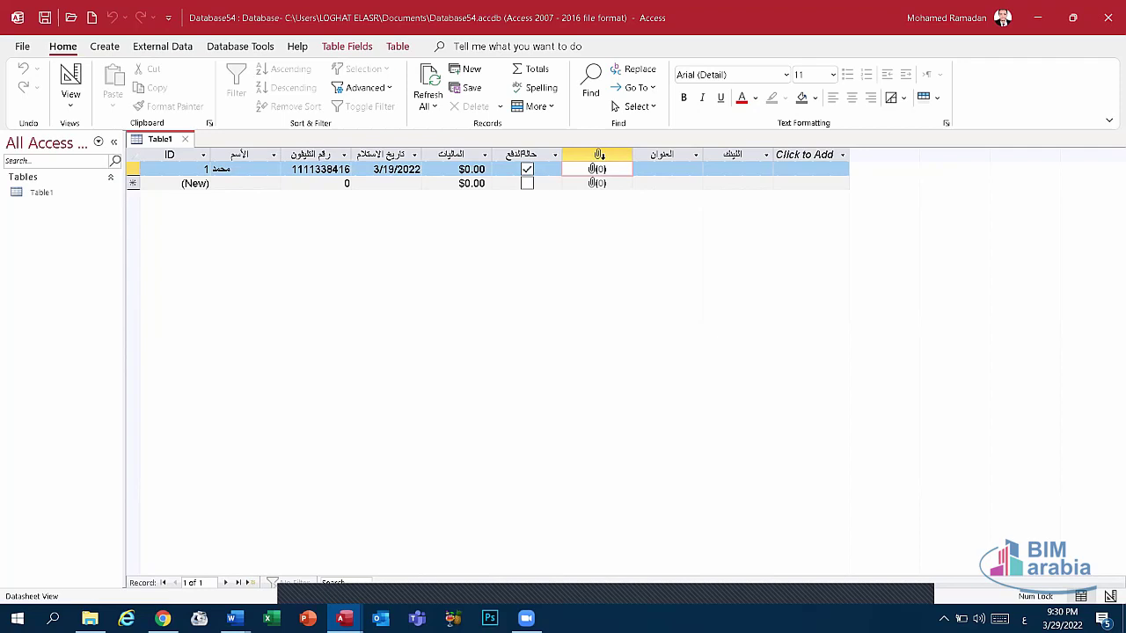
- Select the attachment column, view its Table Fields settings, then select the first العنوان cell
left_click(595, 155)
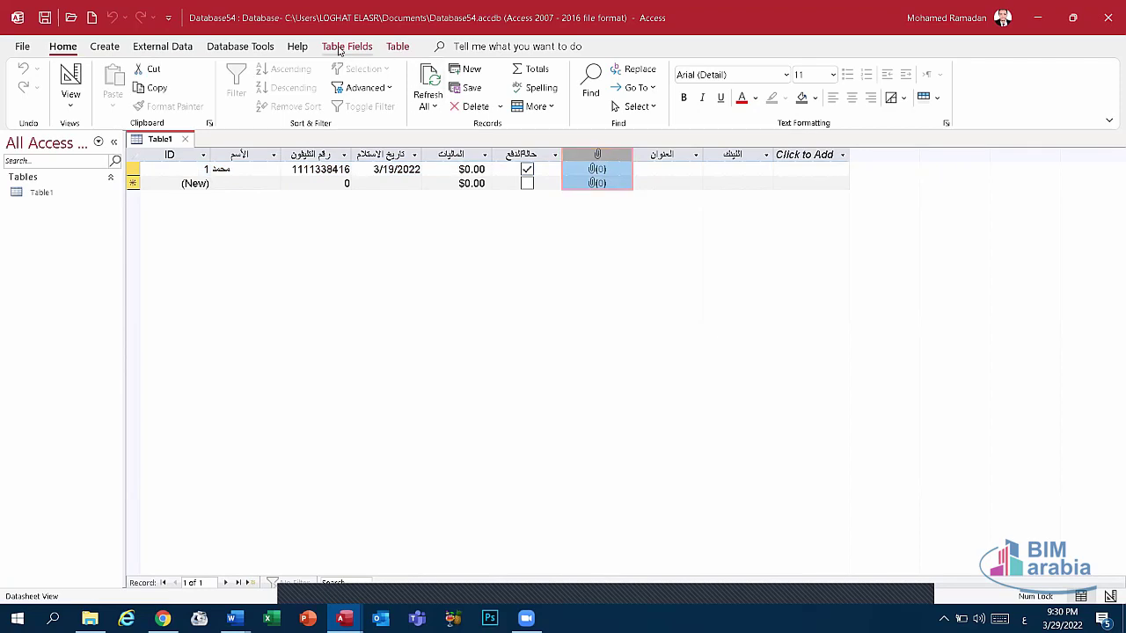
left_click(396, 51)
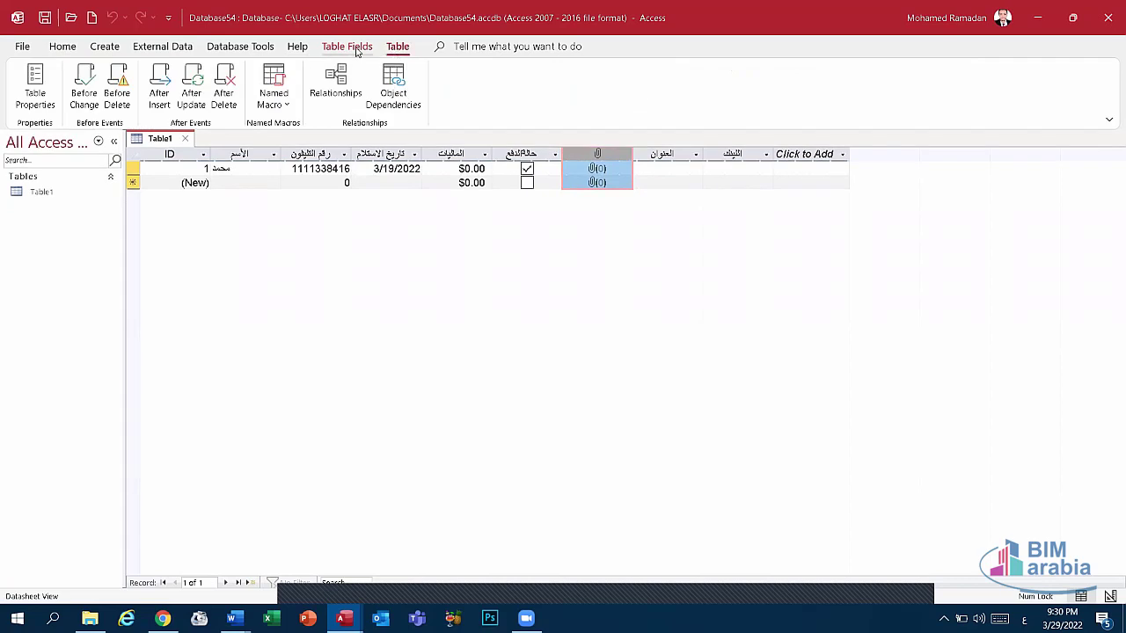
left_click(357, 51)
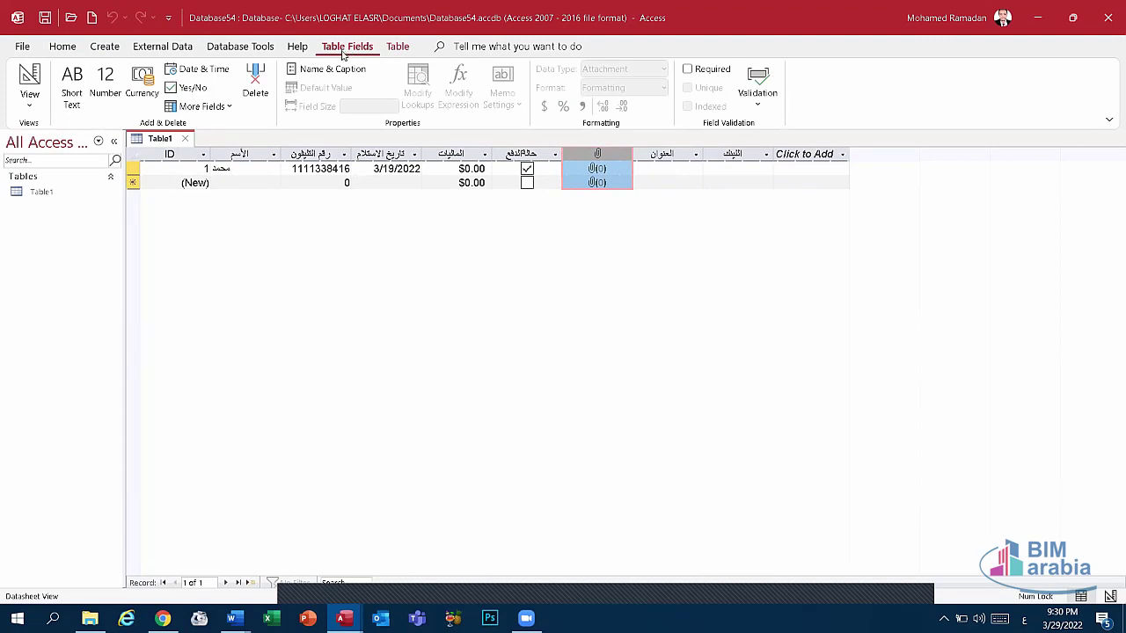
left_click(650, 167)
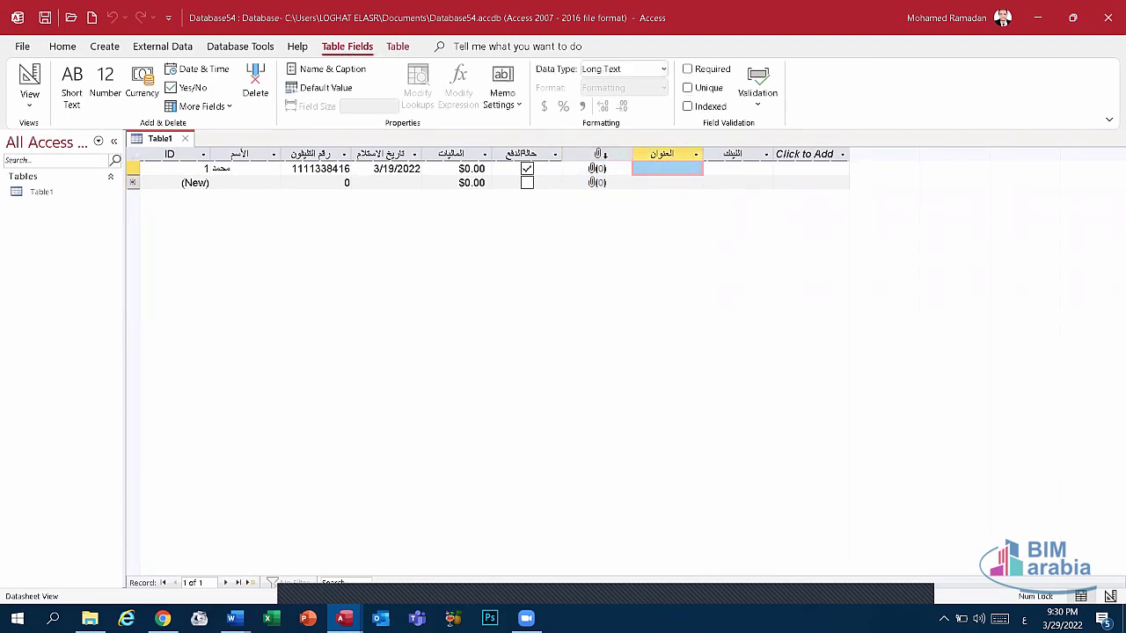
- Set the attachment column's caption to المرفقات
left_click(603, 155)
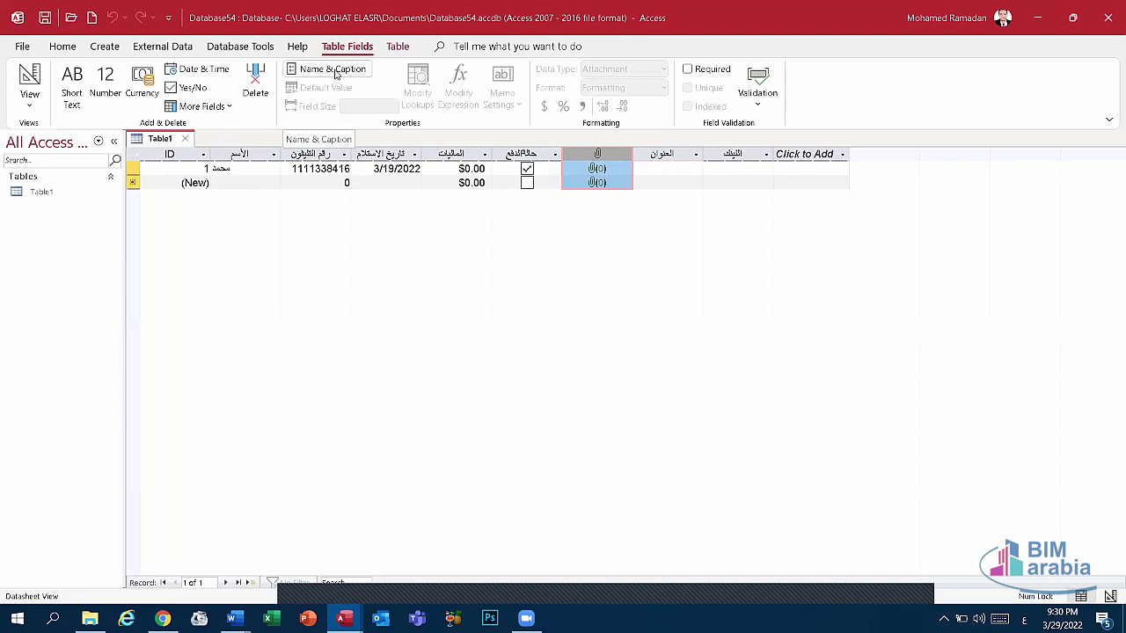
left_click(335, 72)
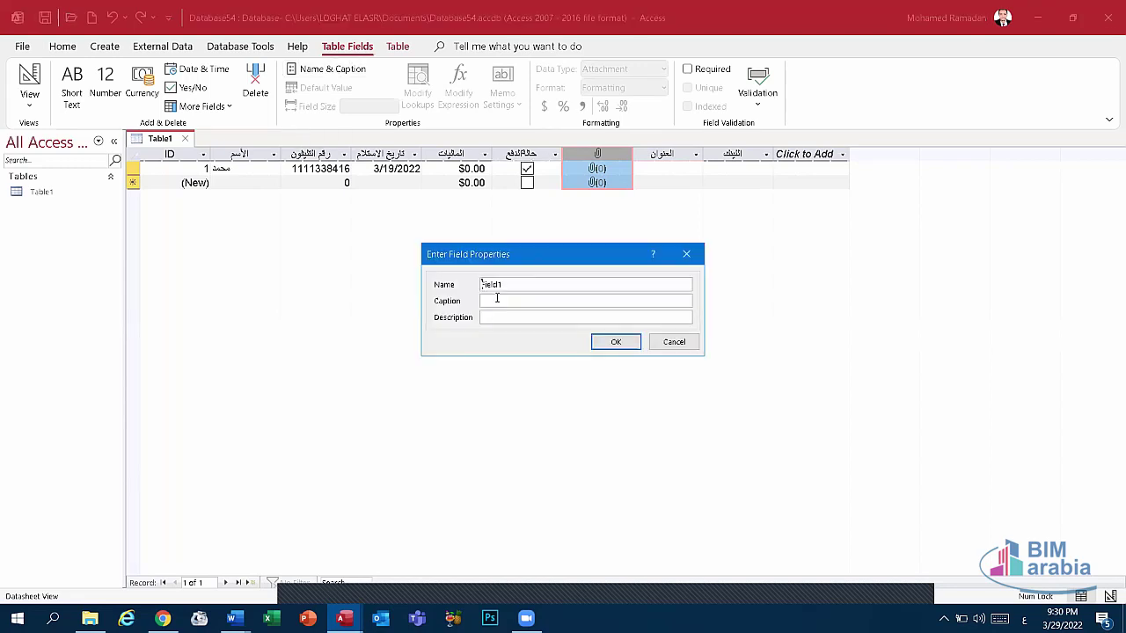
key("Caps_Lock")
type("مر")
type("فقات")
left_click(626, 345)
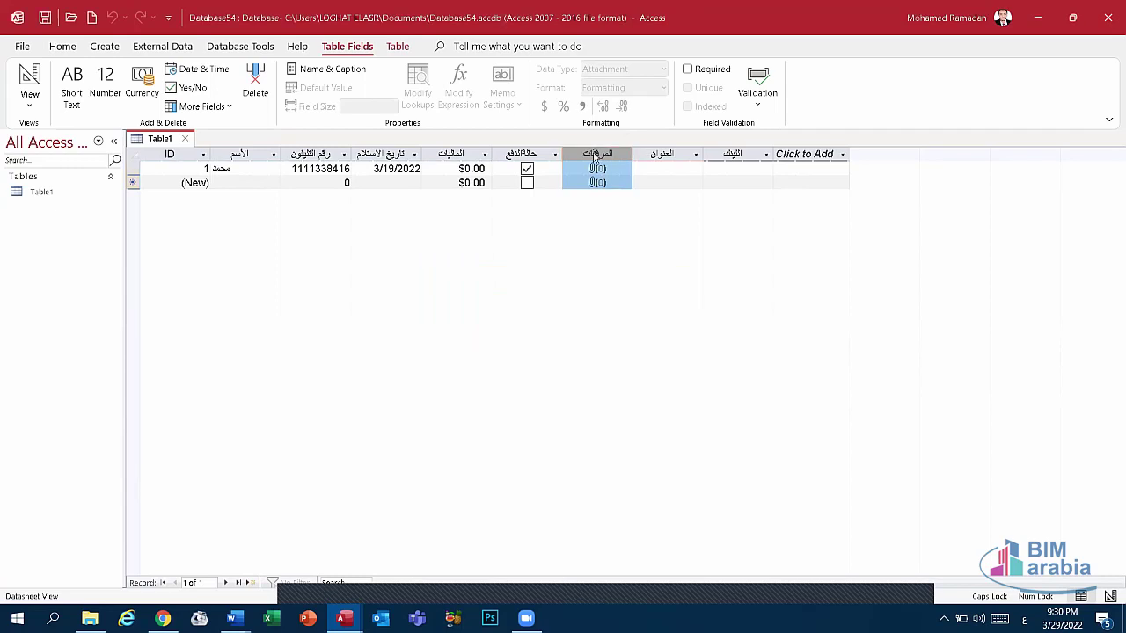
- Give the حالة الدفع column a temporary caption, then clear it to show its field name
left_click(522, 153)
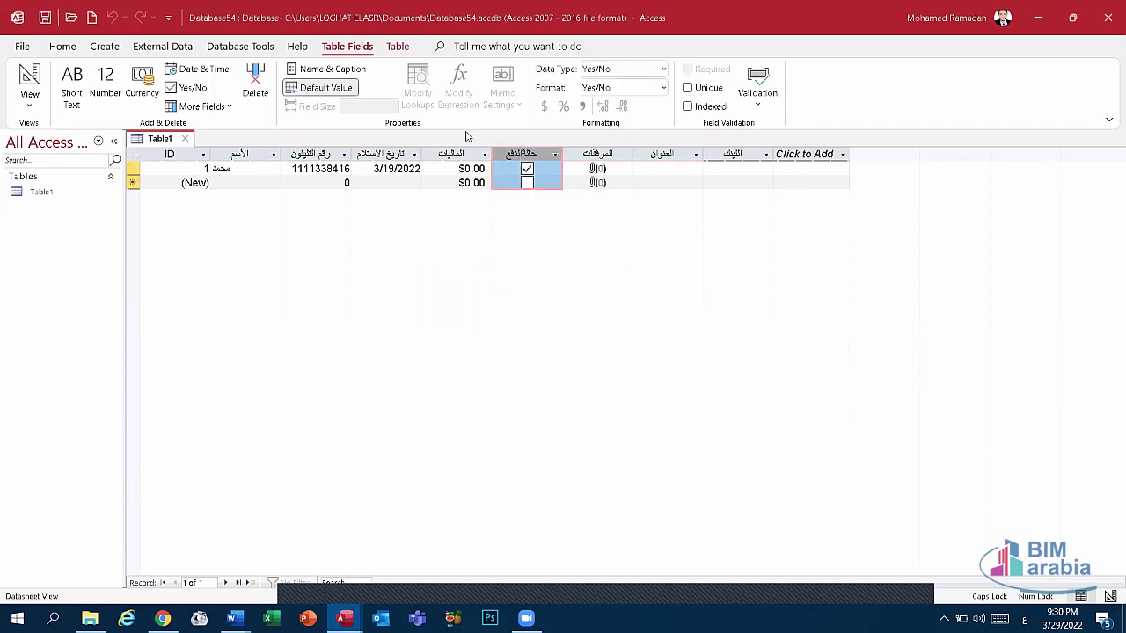
left_click(330, 70)
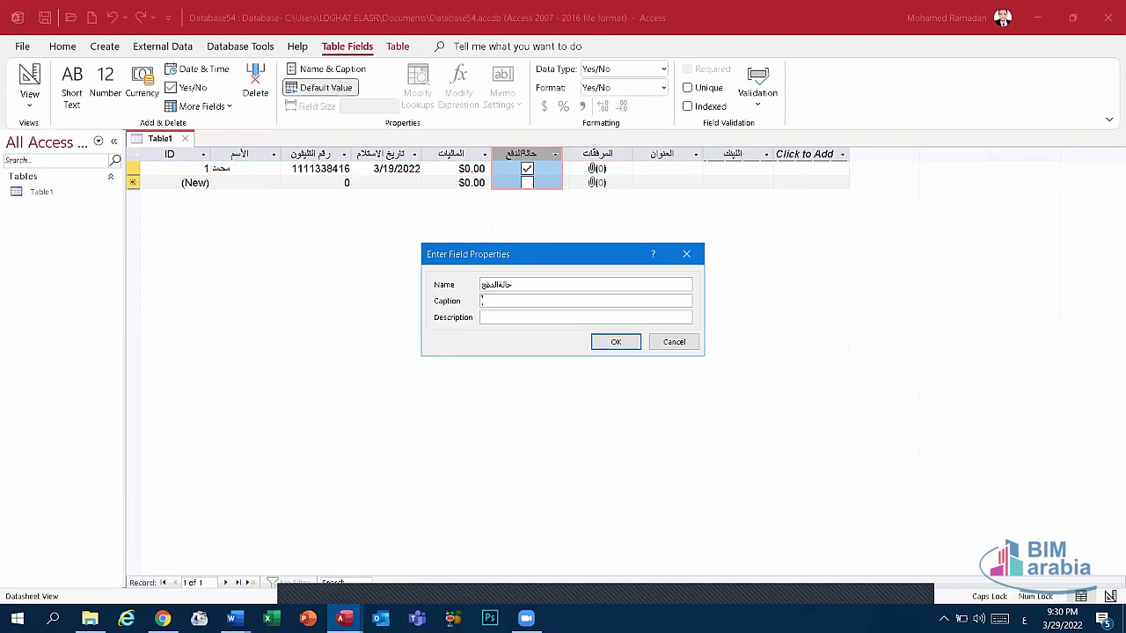
type("الحازانية")
left_click(619, 343)
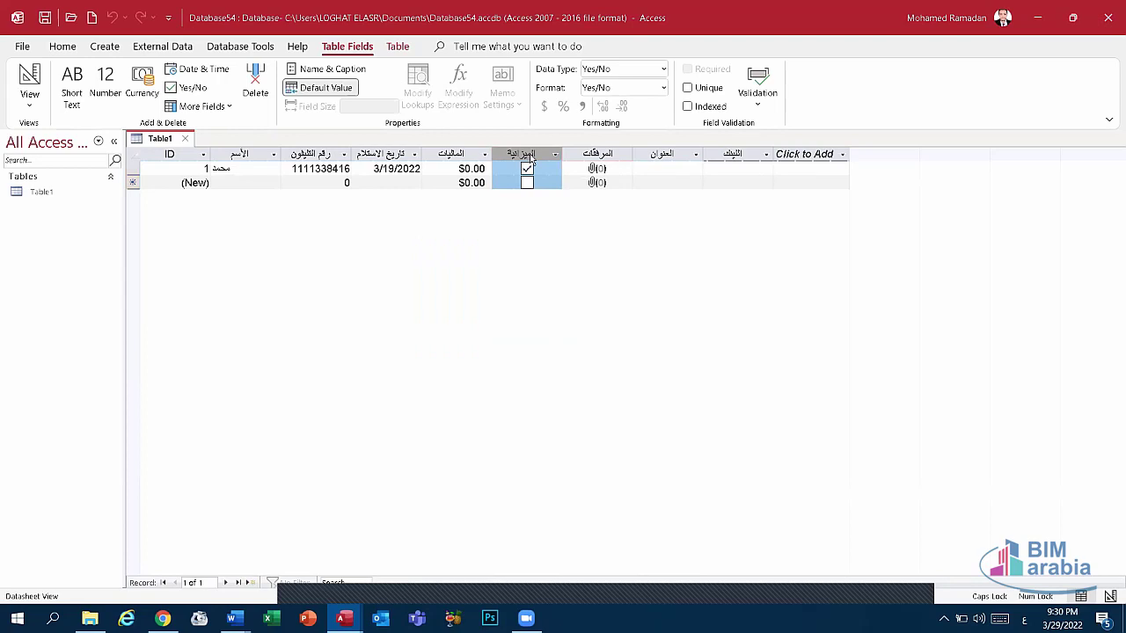
left_click(323, 70)
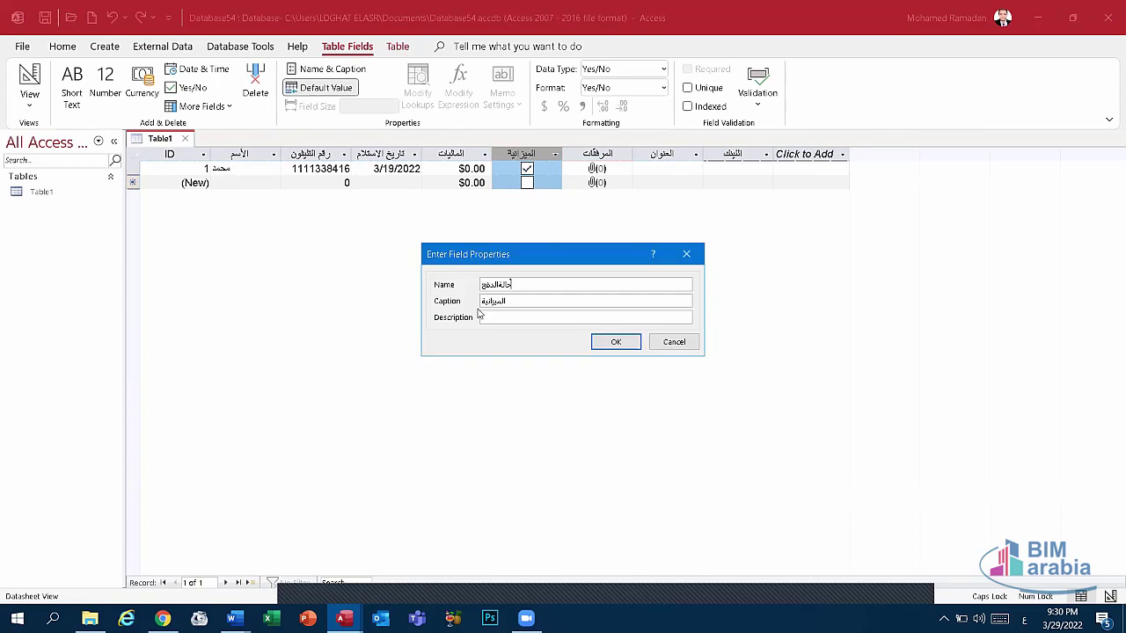
key("ctrl+a")
key("BackSpace")
left_click(616, 341)
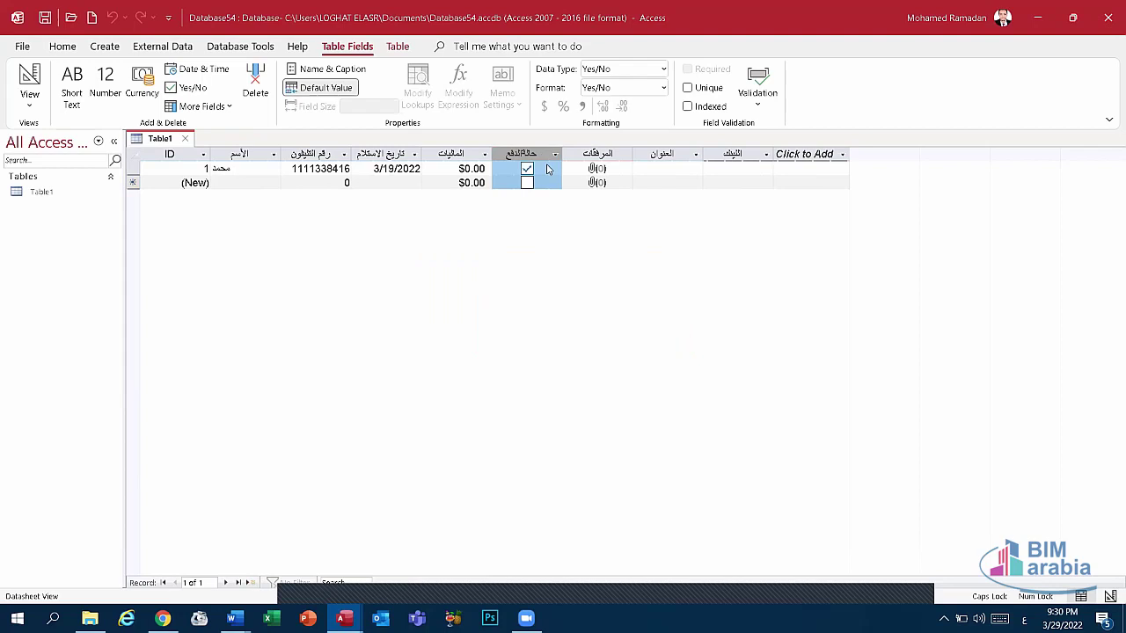
left_click(588, 157)
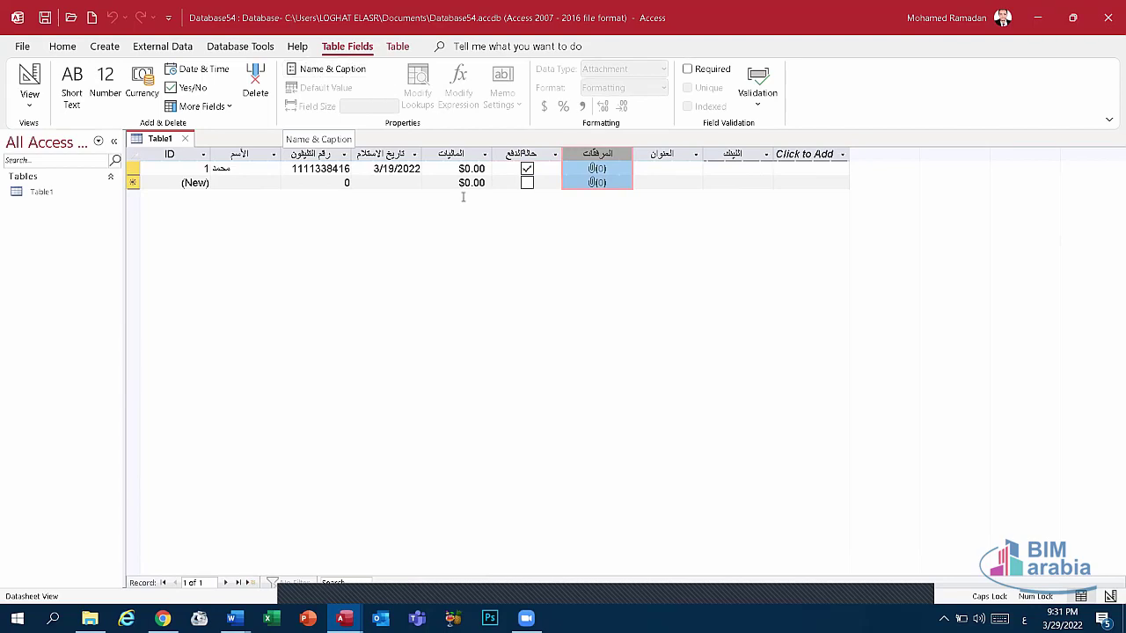
- Enter the phone number in the new record 2, correcting a mistyped digit
left_click(257, 168)
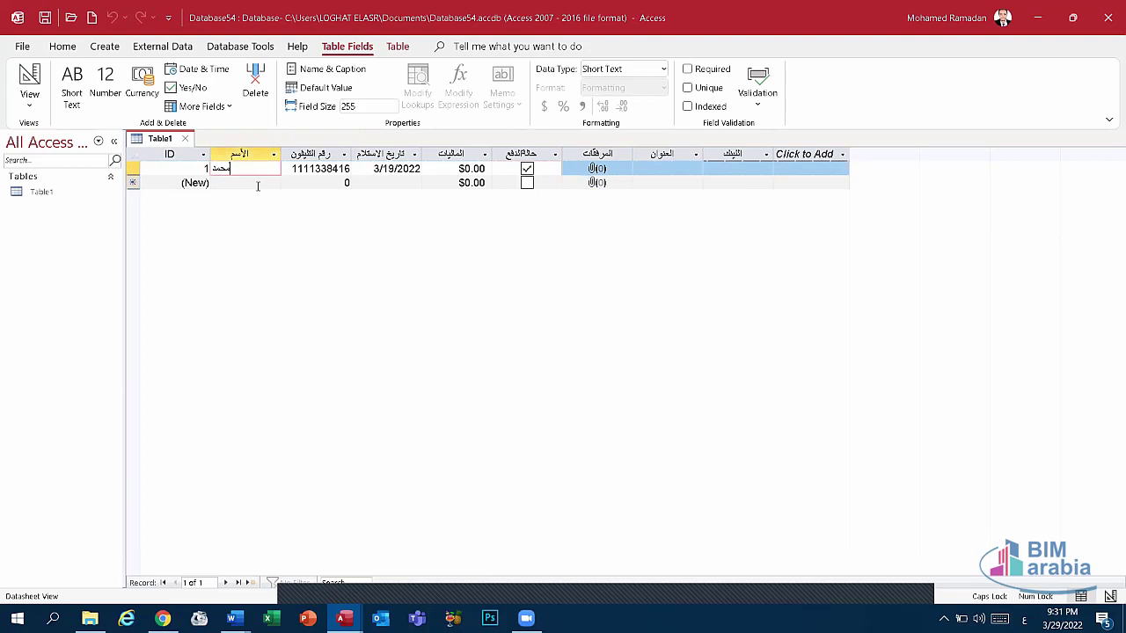
left_click(256, 182)
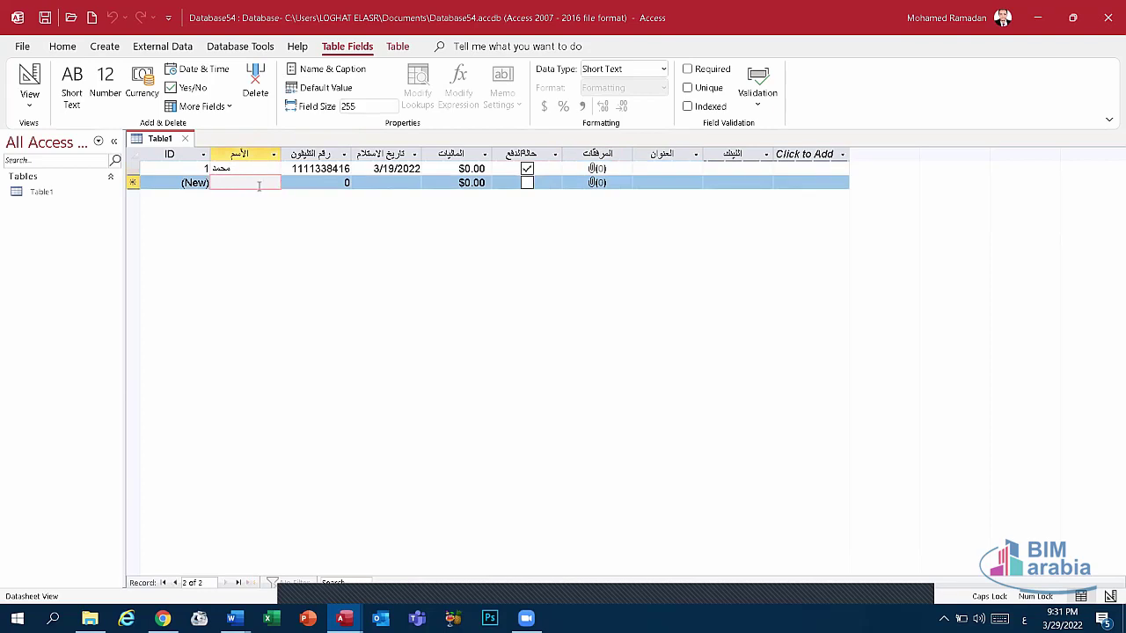
left_click(243, 173)
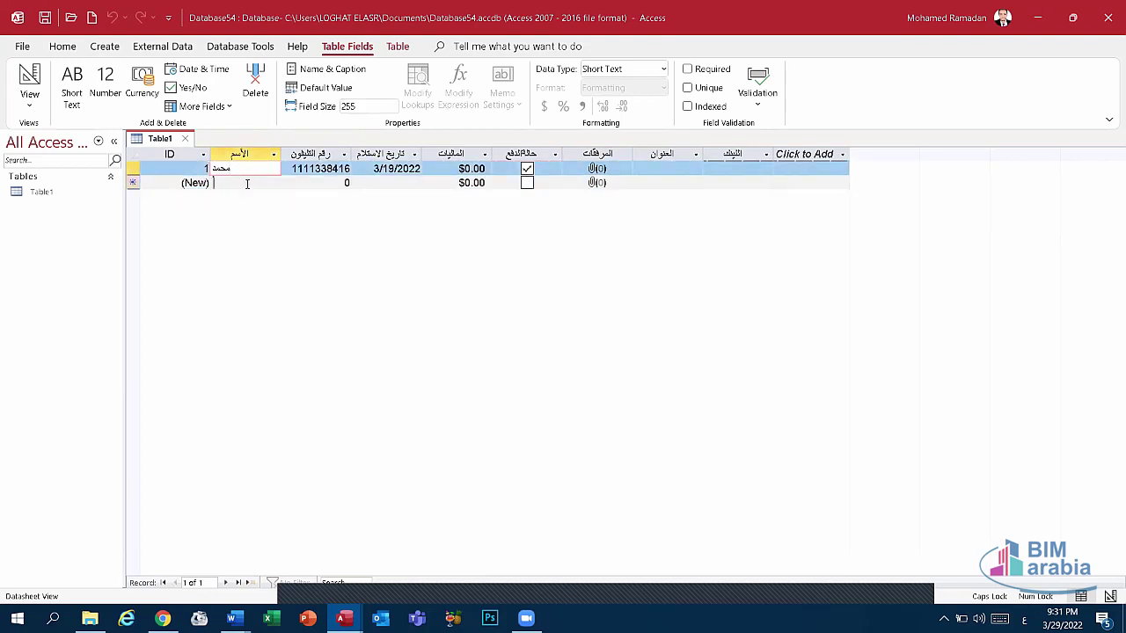
left_click(247, 184)
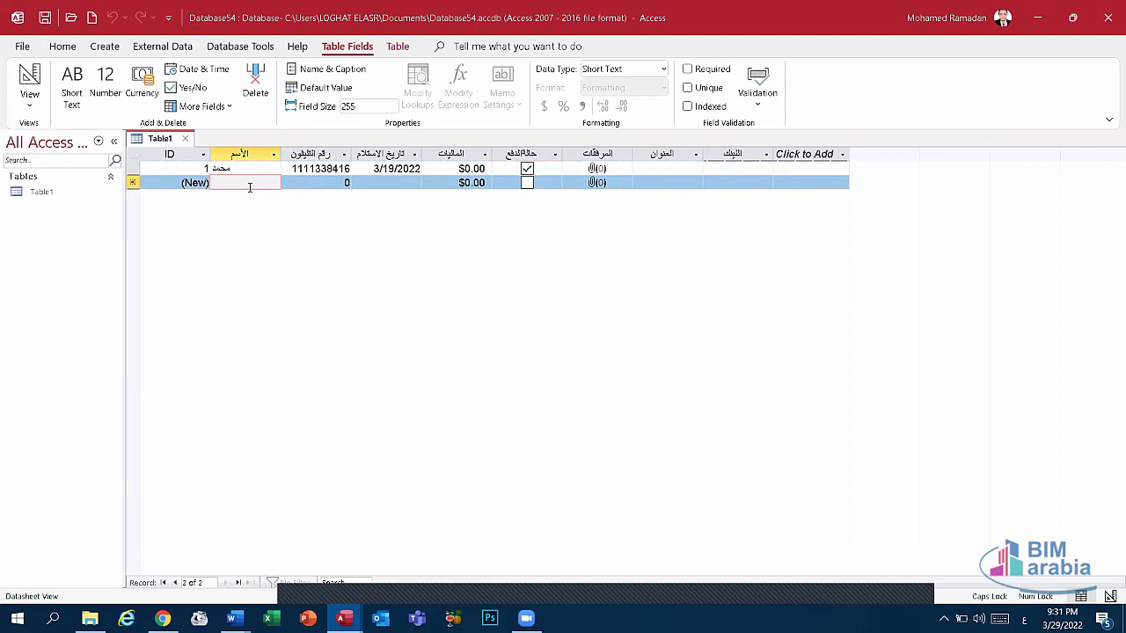
left_click(346, 182)
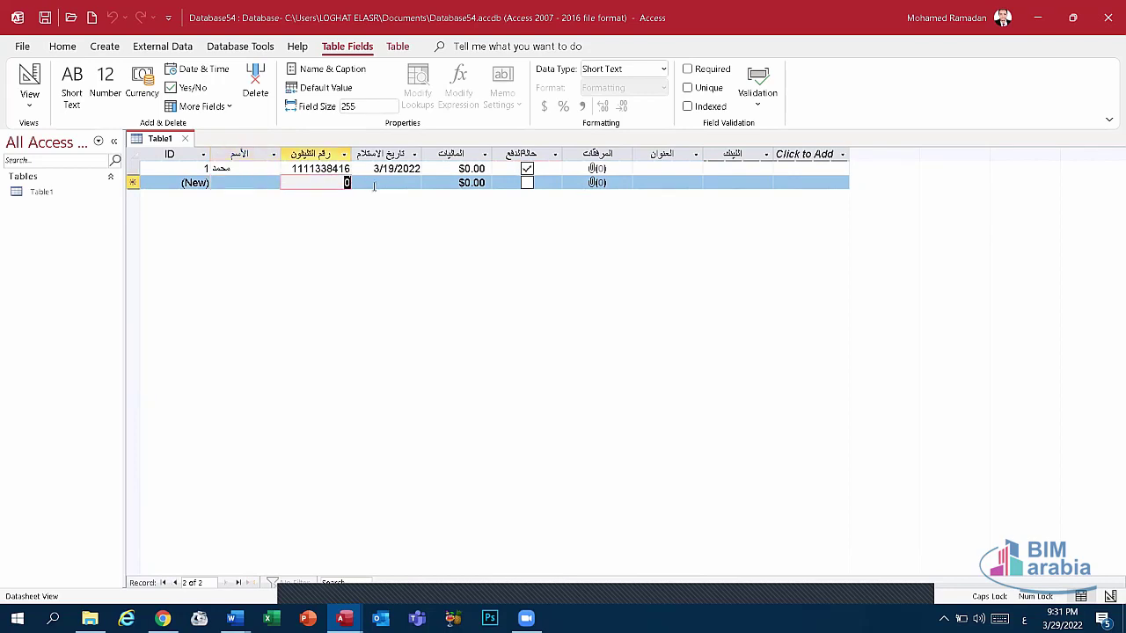
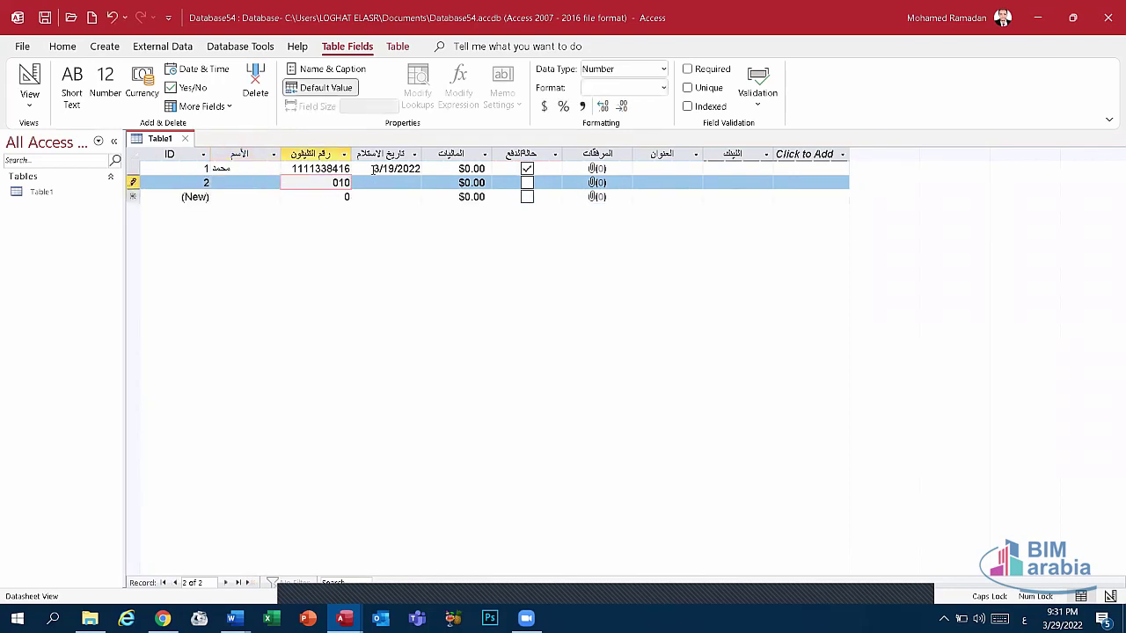
left_click(389, 181)
- Set record 2's date to 3/5/2022, mark it paid, and finish the row
left_click(429, 182)
left_click(421, 227)
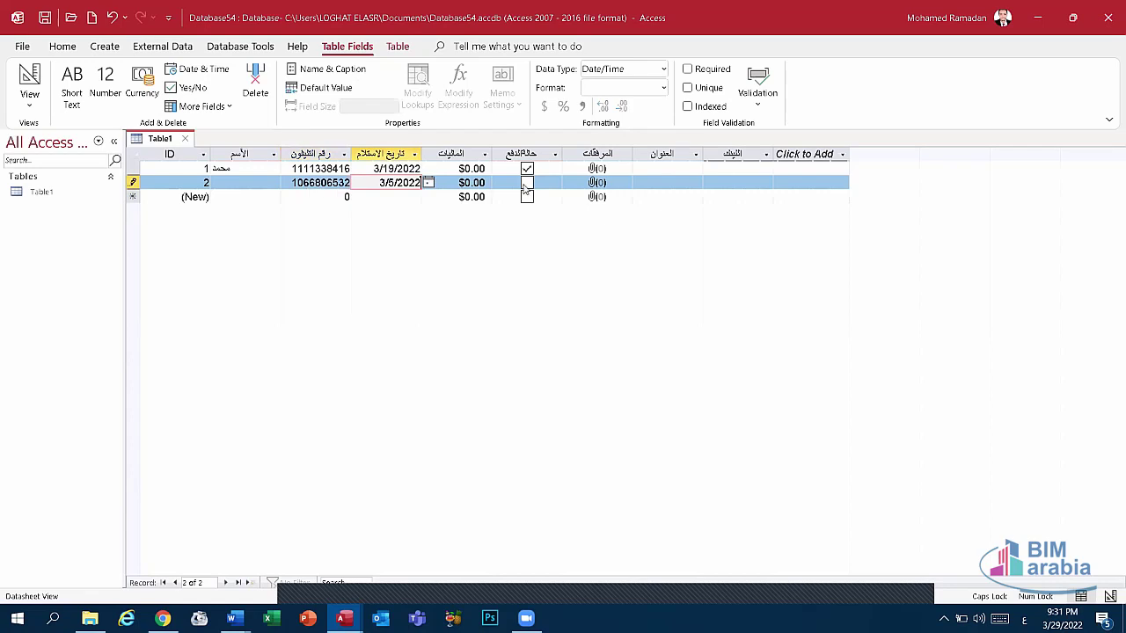
left_click(526, 182)
left_click(673, 185)
key("Tab")
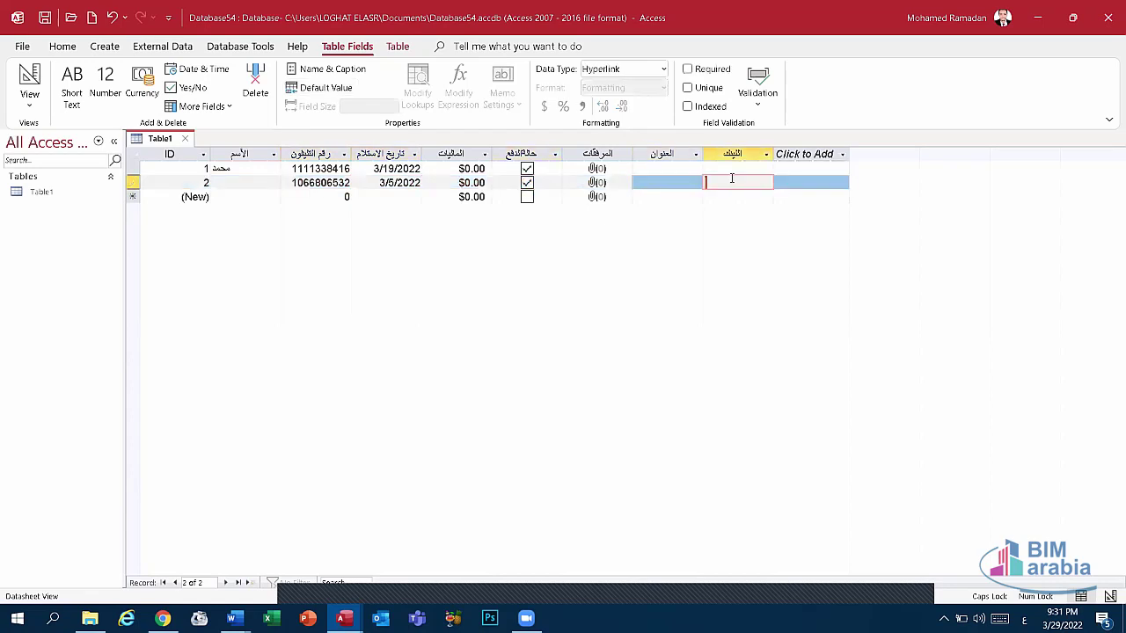
key("Tab")
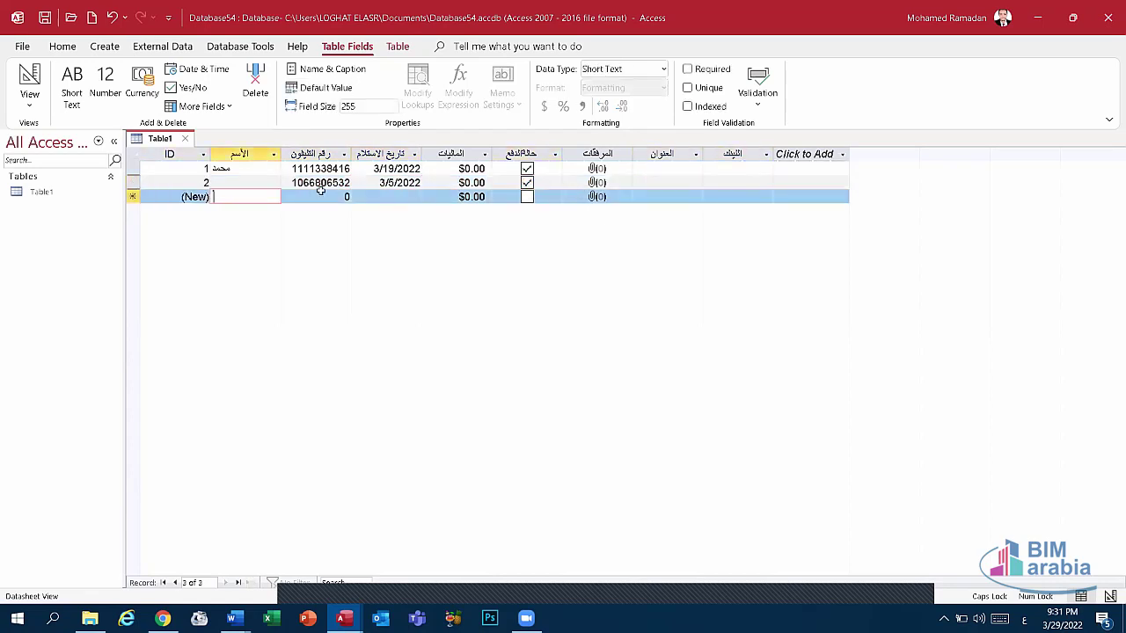
left_click(222, 182)
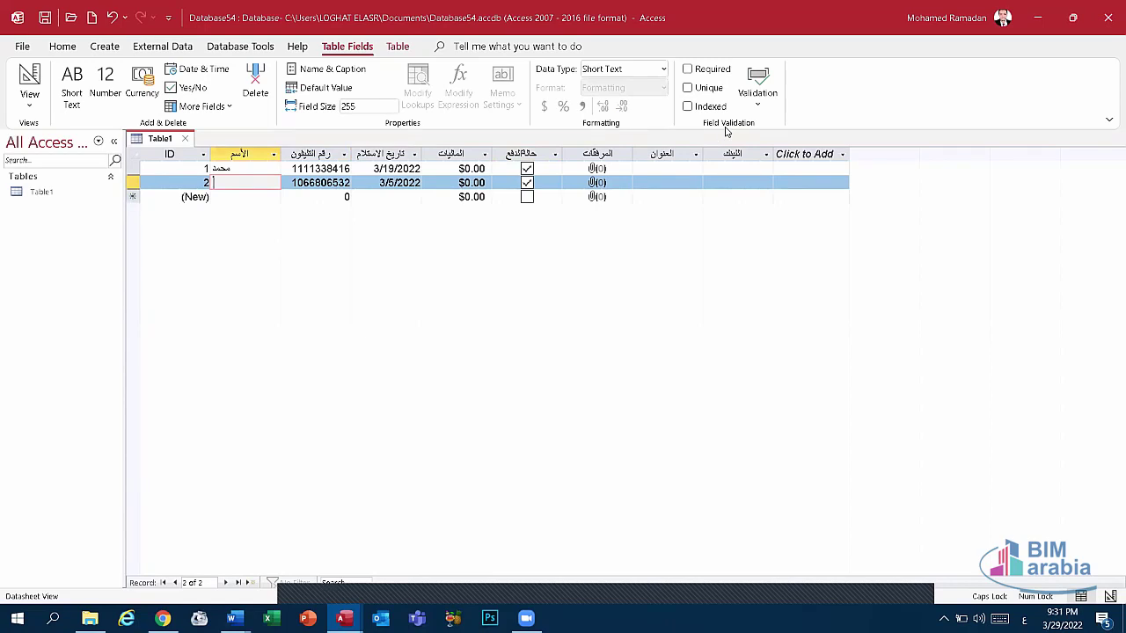
- Make the الأسم field required, then try leaving a new record with a blank name
left_click(688, 69)
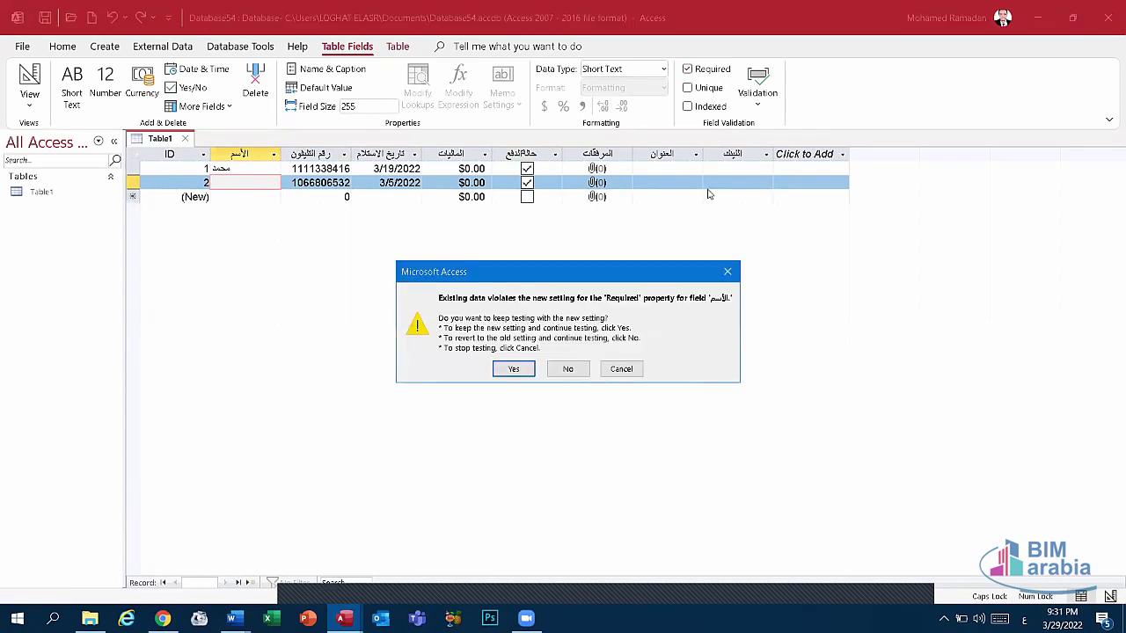
left_click(513, 369)
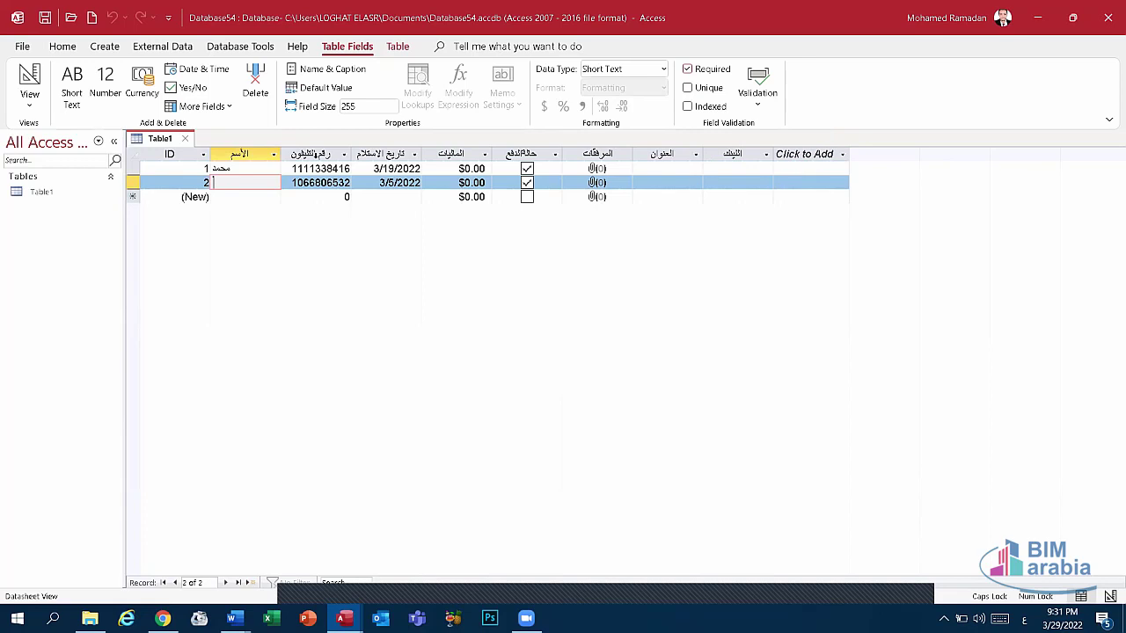
type("أ")
key("Tab")
key("Tab")
key("Tab")
key("Tab")
key("Tab")
key("Tab")
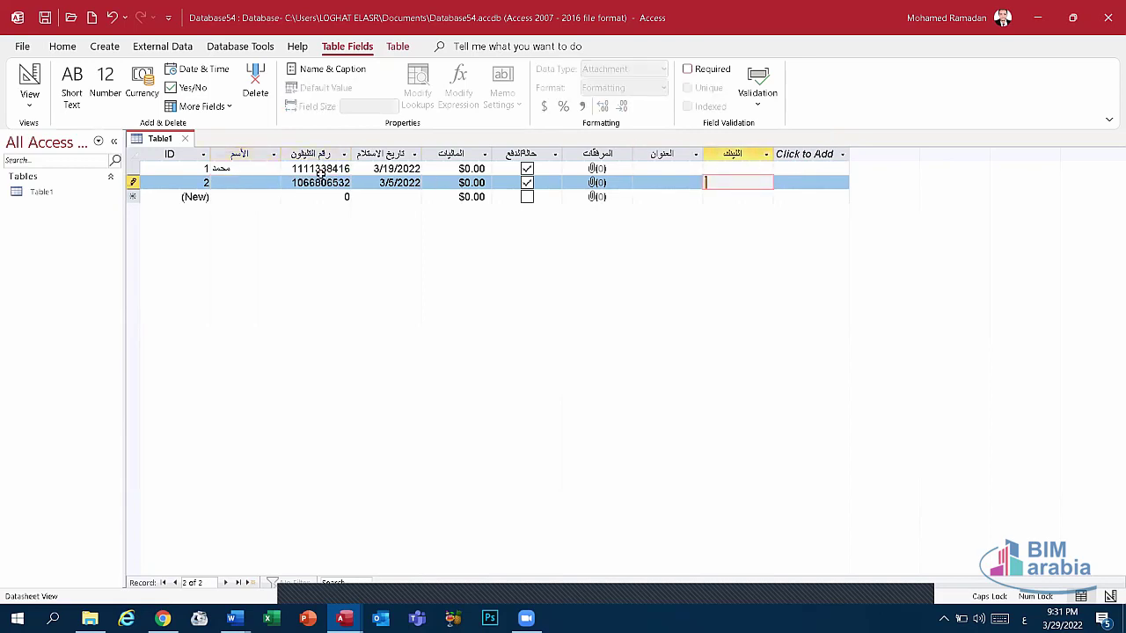
key("Tab")
key("Tab")
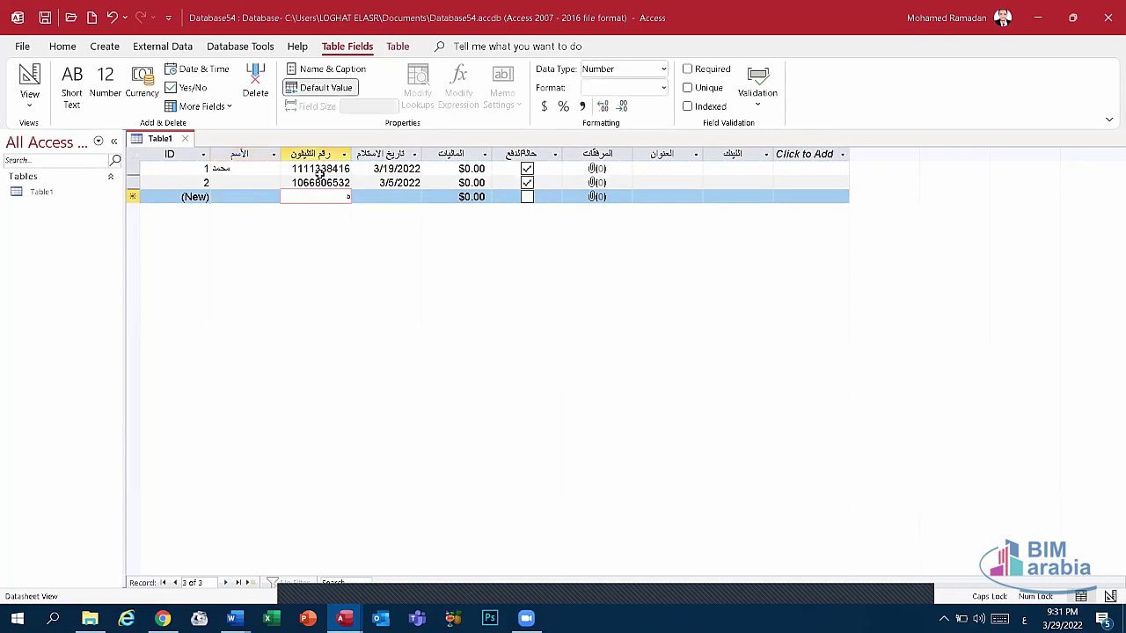
type("محمد")
key("BackSpace")
key("BackSpace")
key("BackSpace")
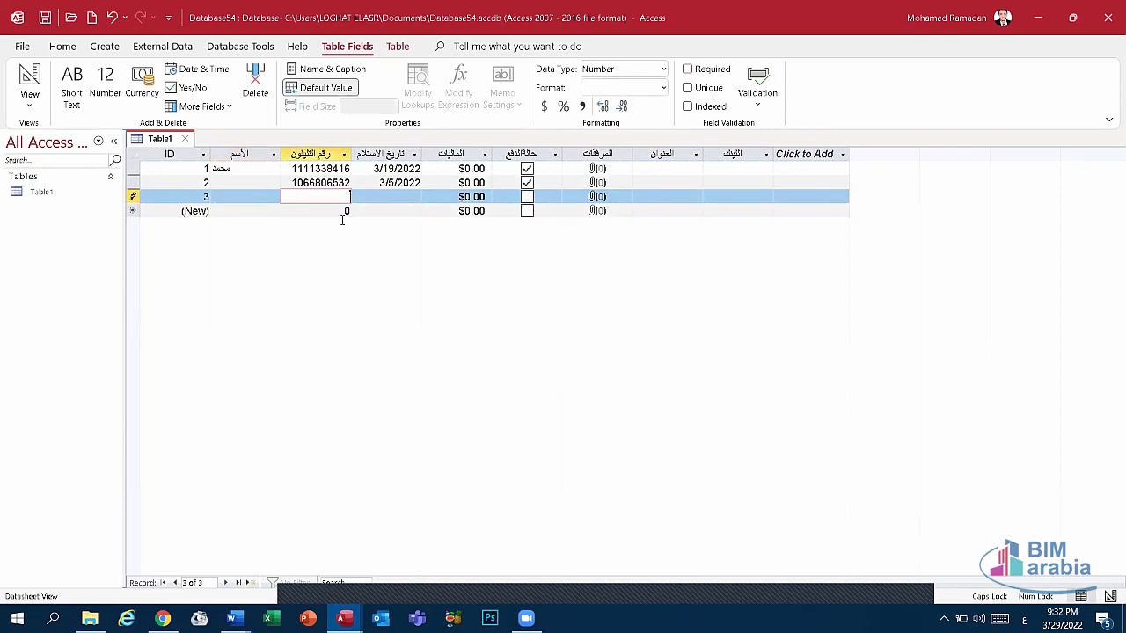
key("Down")
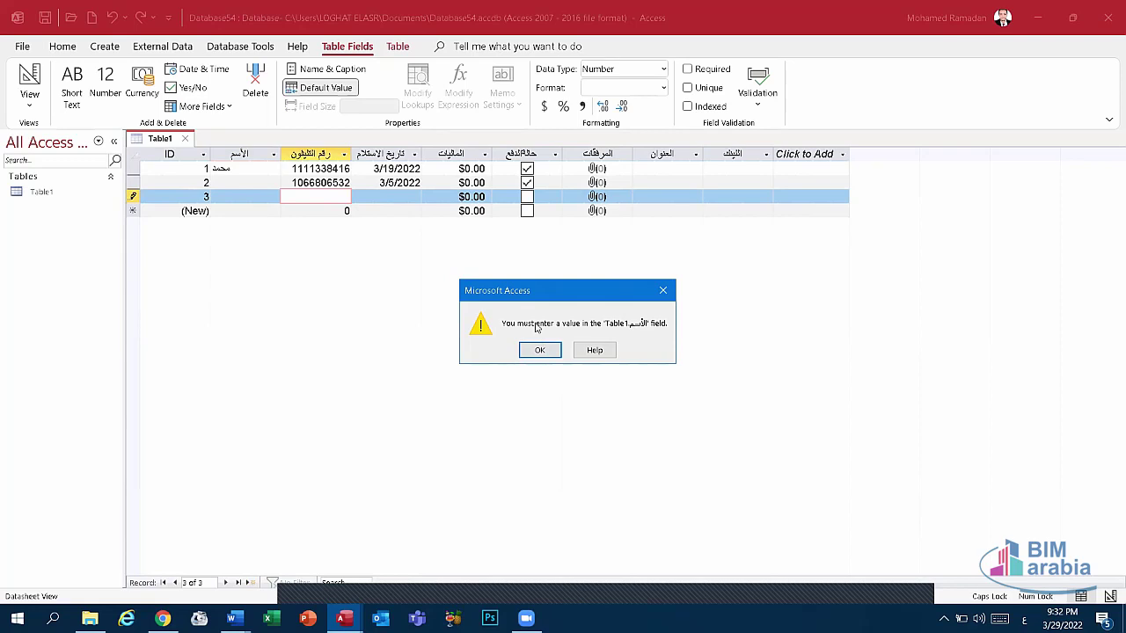
- Dismiss the missing-name warnings and turn off Required for the الأسم field
left_click(539, 350)
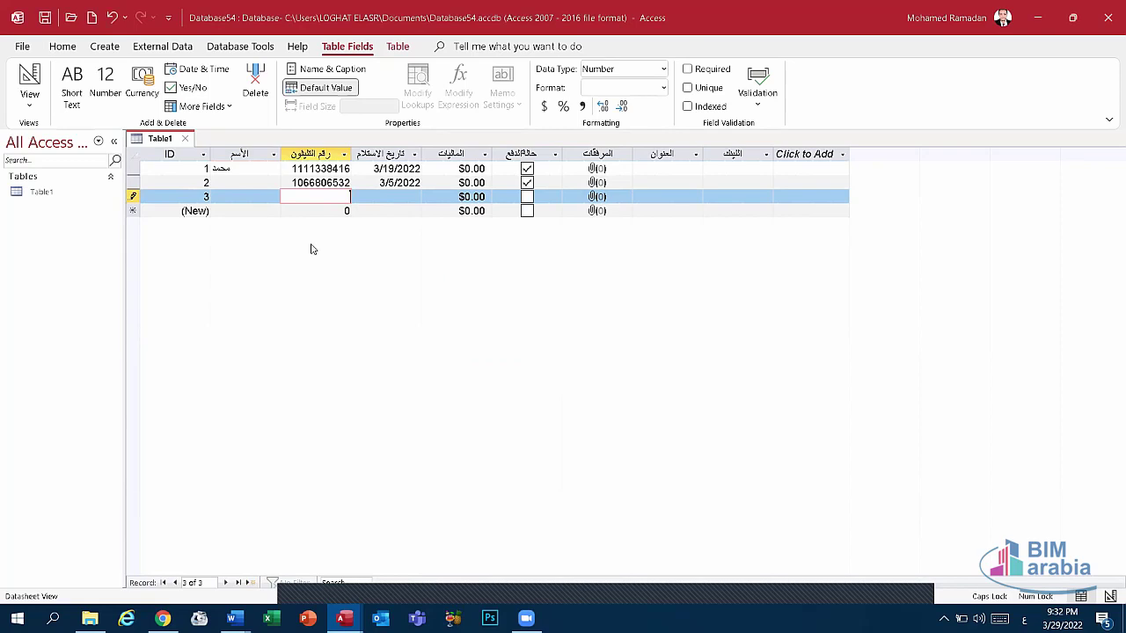
left_click(270, 195)
left_click(344, 211)
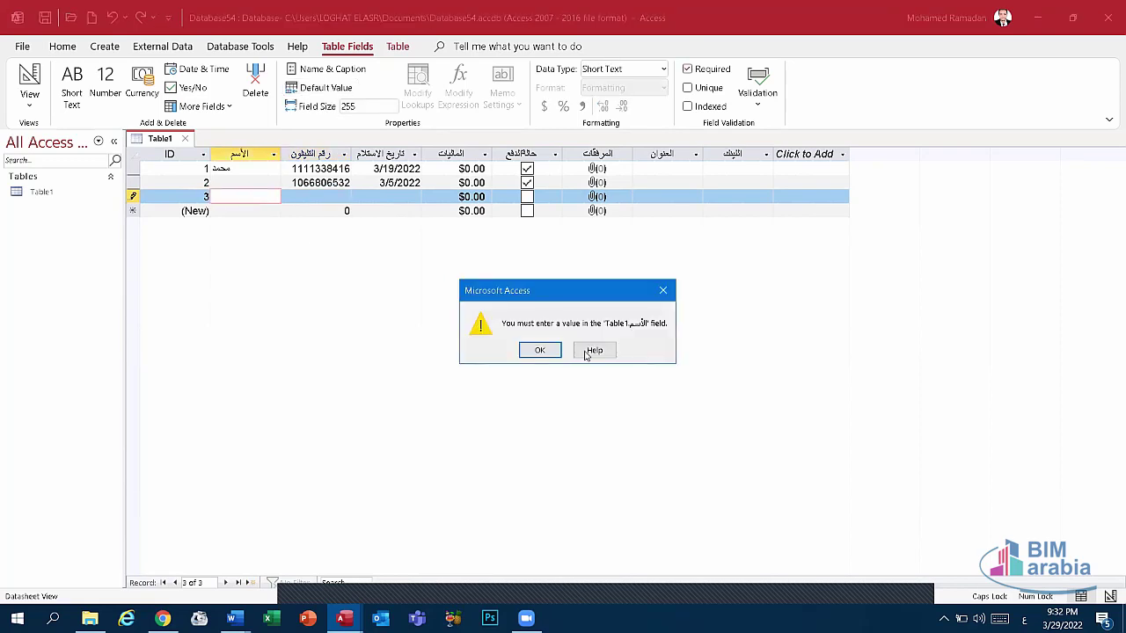
key("Return")
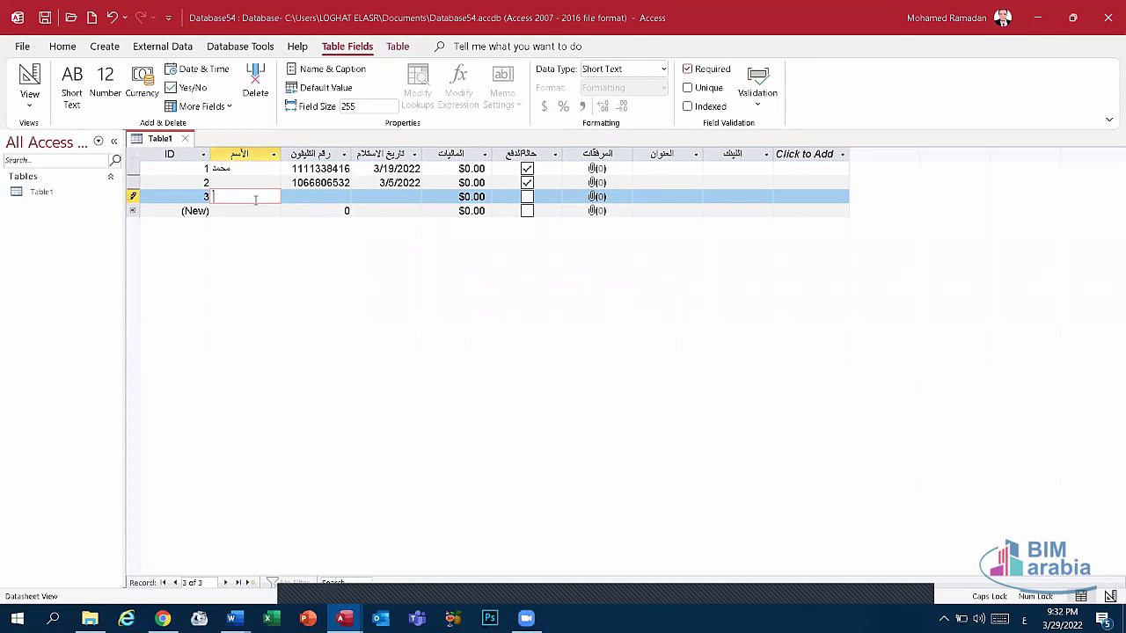
left_click(299, 198)
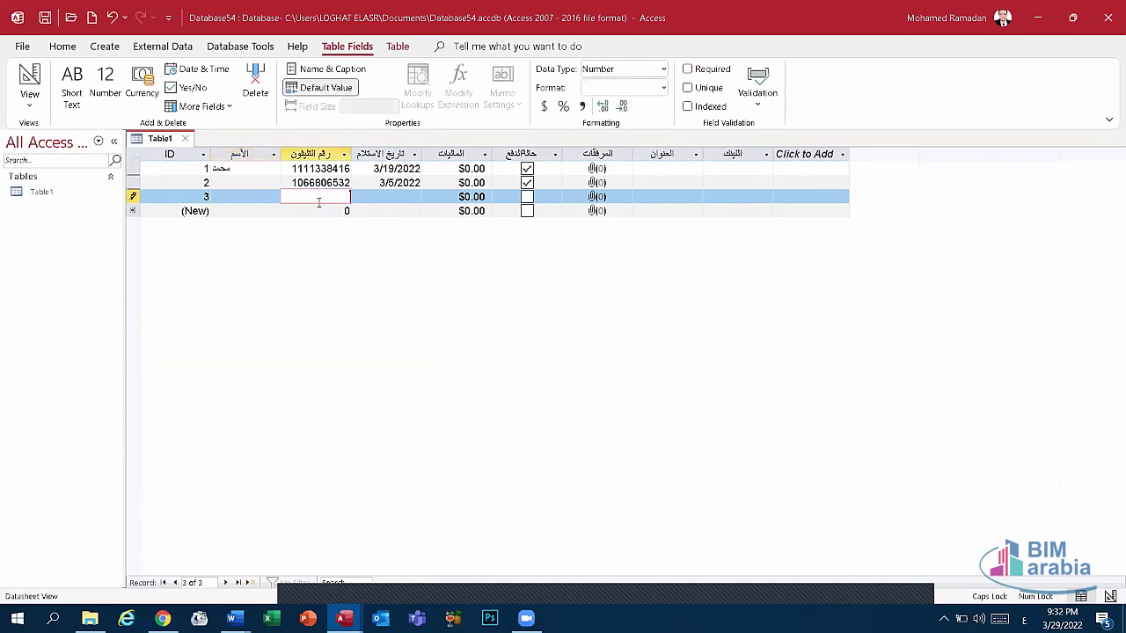
key("shift+Tab")
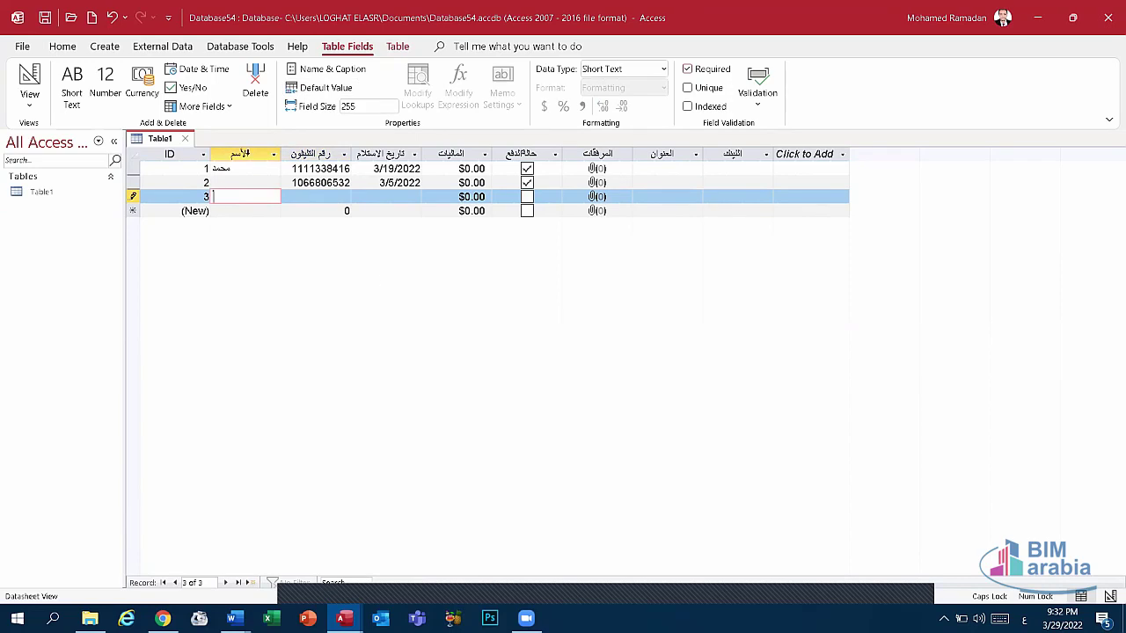
left_click(251, 163)
left_click(534, 349)
left_click(687, 69)
left_click(263, 159)
left_click(274, 154)
key("Escape")
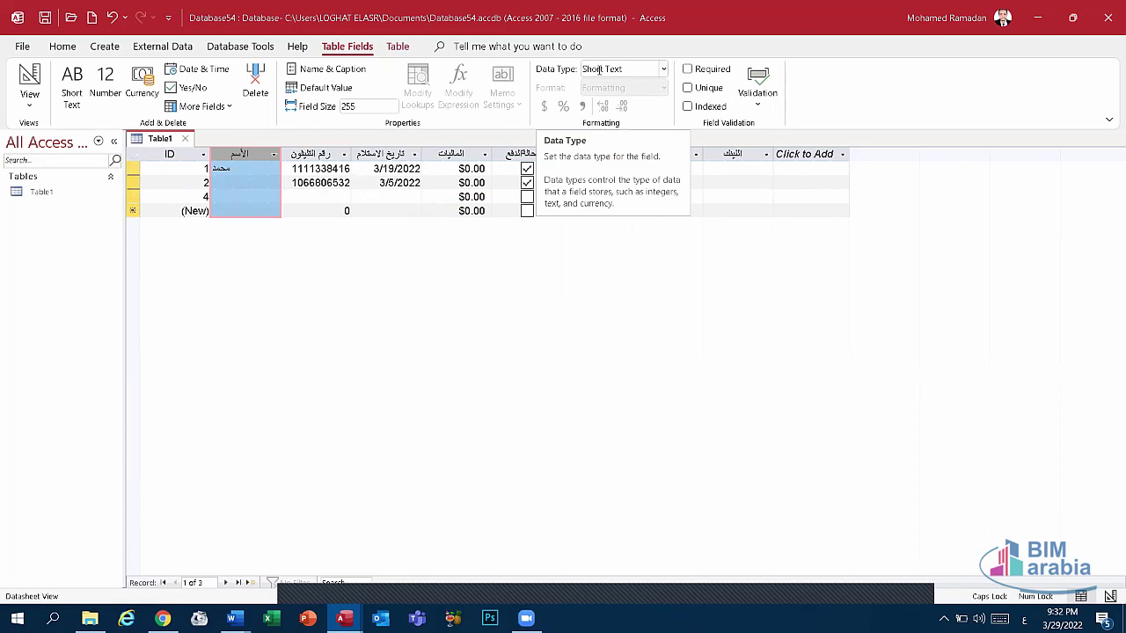
- Try a الأسم field size of 300 and acknowledge the 0–255 limit error
left_click(236, 167)
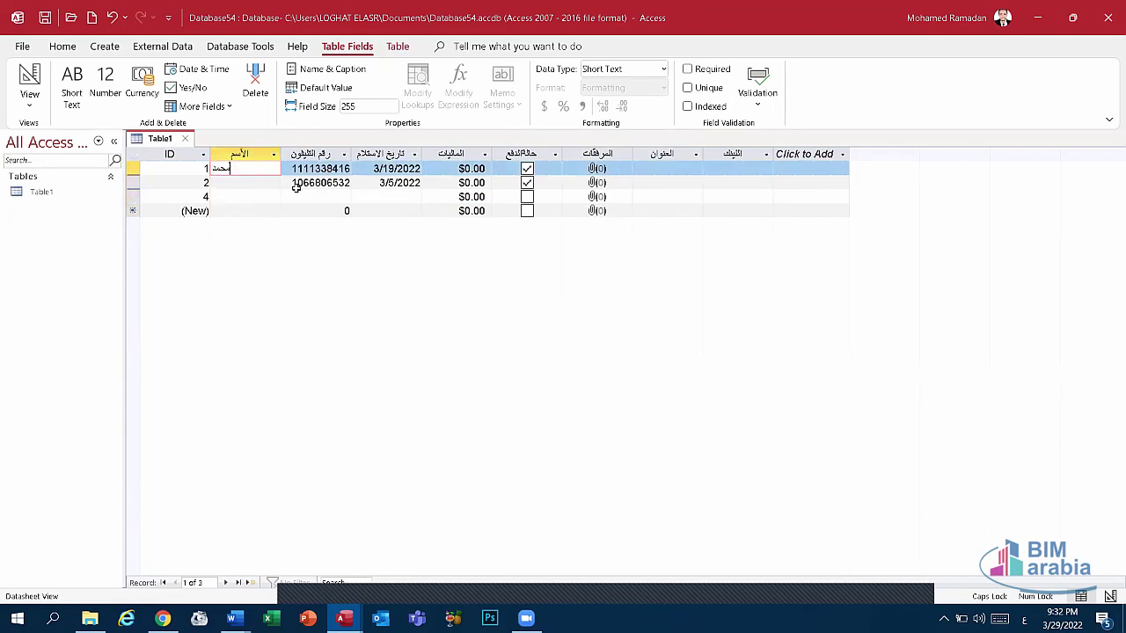
left_click(261, 185)
left_click(258, 197)
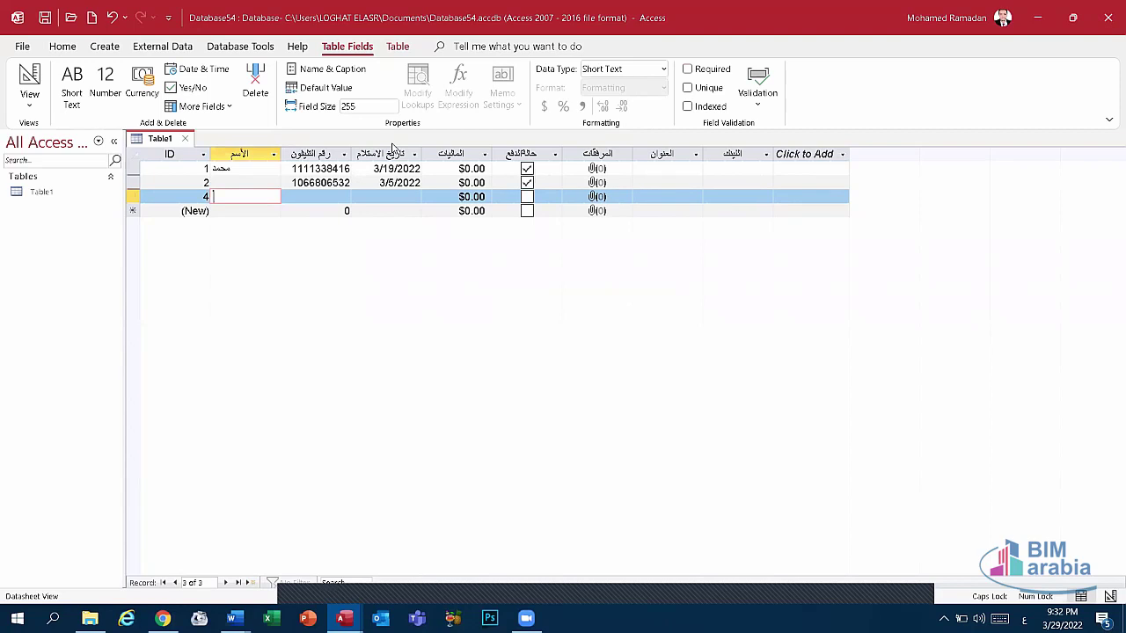
left_click(348, 106)
type("3")
type("00")
key("Return")
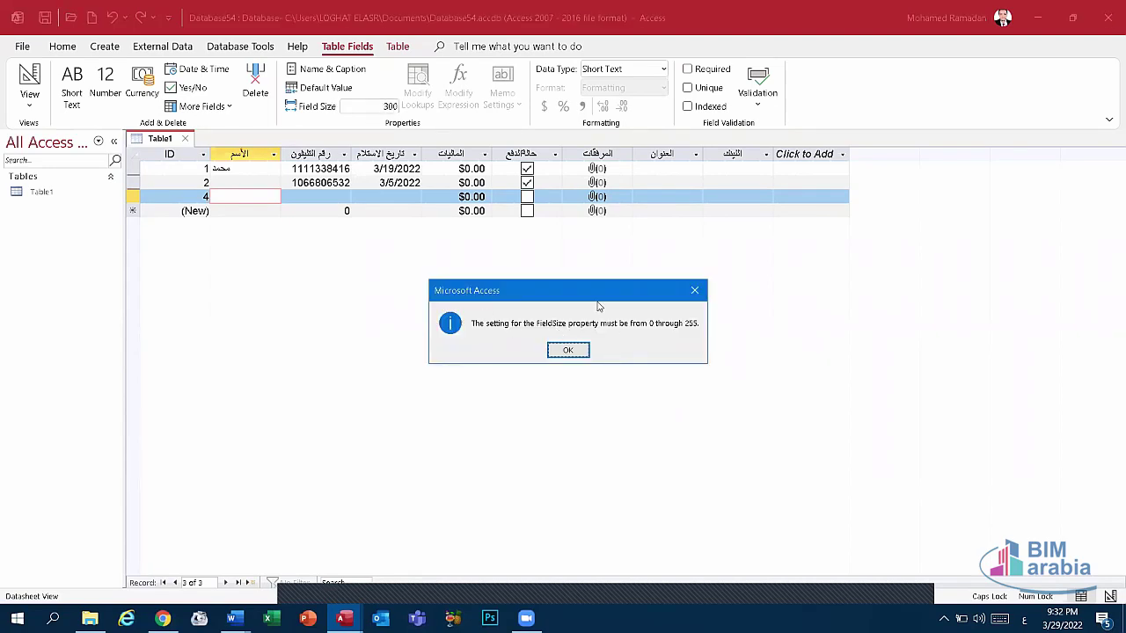
left_click_drag(597, 295, 514, 285)
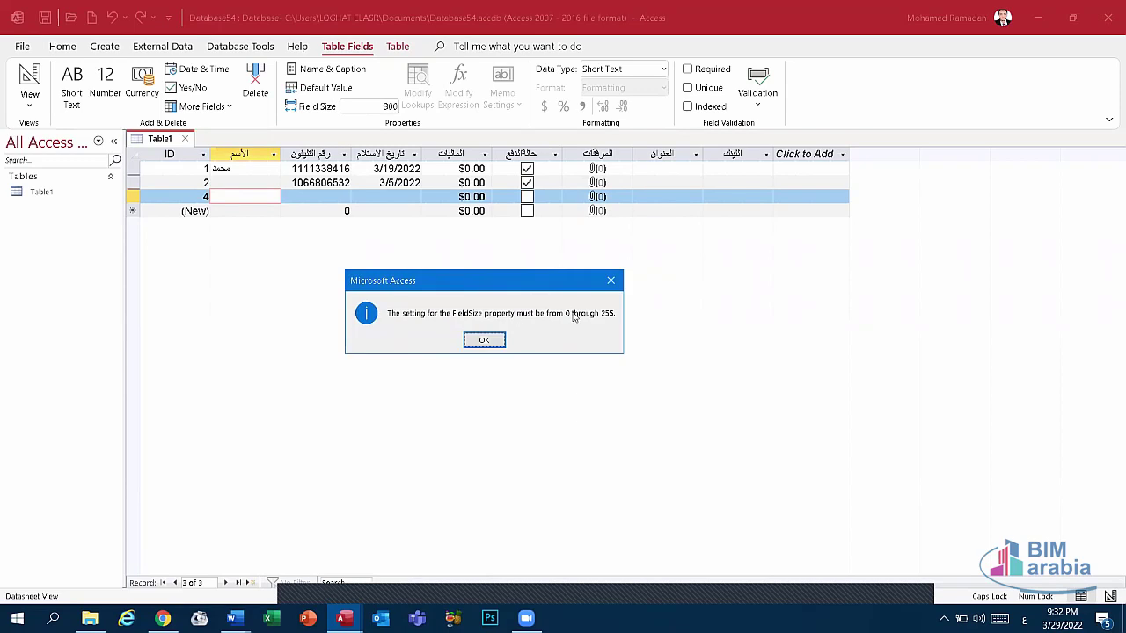
left_click(484, 340)
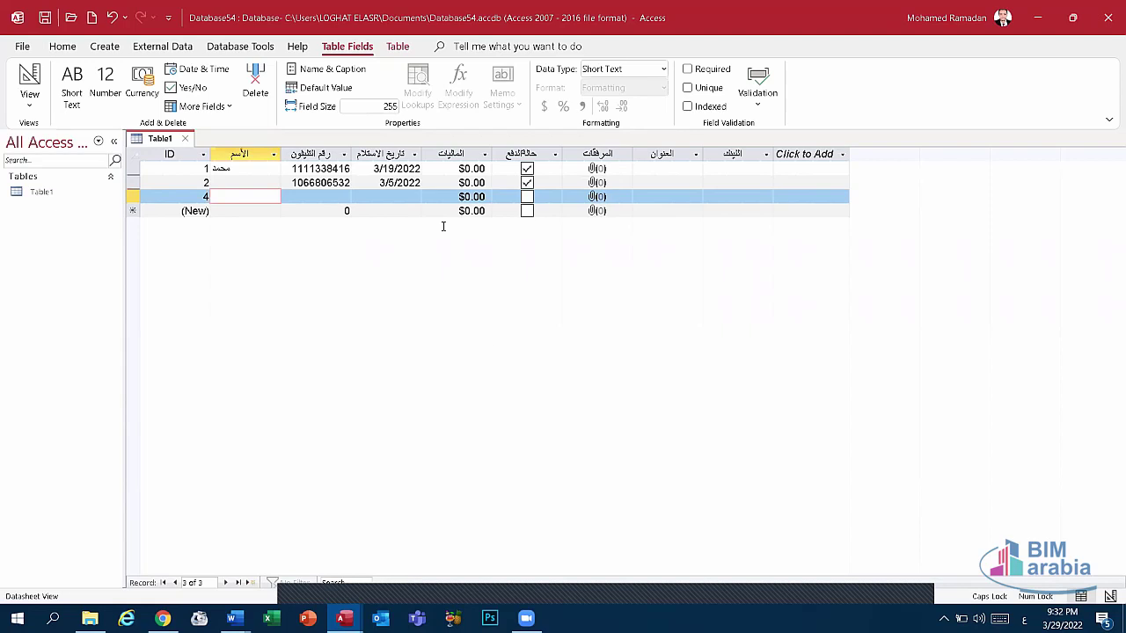
- Set the field size to 250, accept possible data loss, then change it to 255
left_click(378, 106)
type("250")
key("Return")
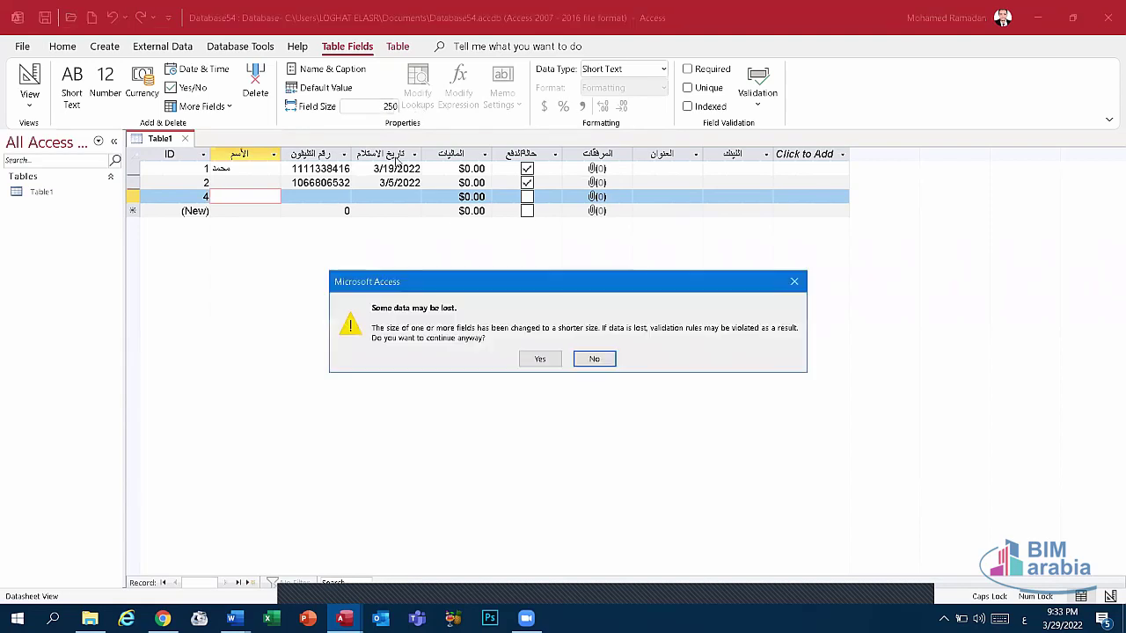
left_click(540, 359)
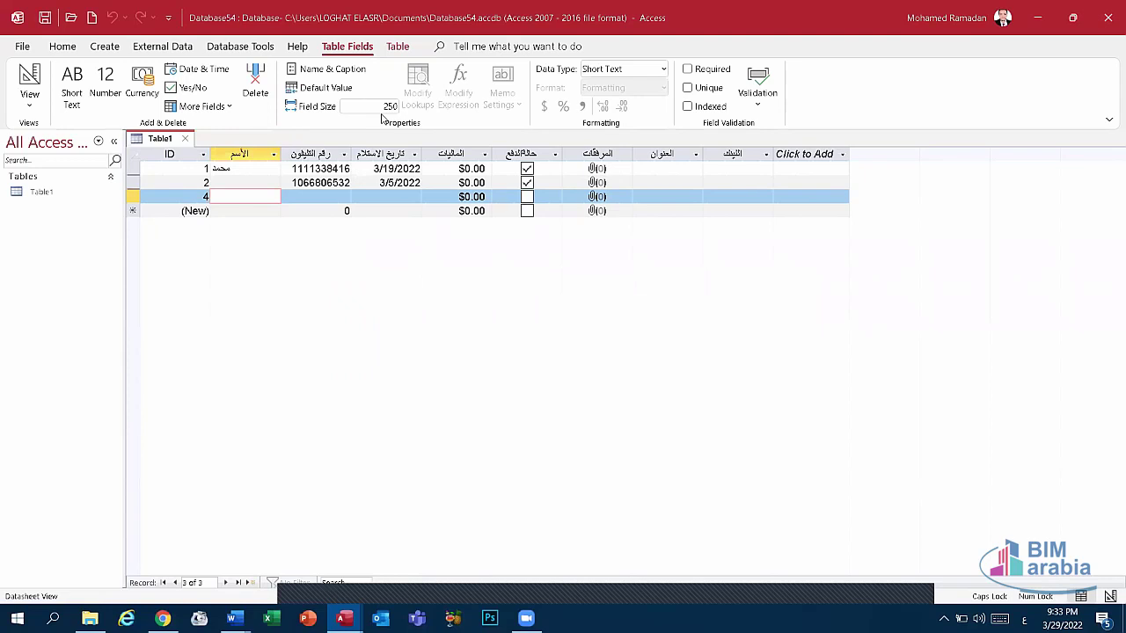
left_click(380, 106)
type("2")
key("Return")
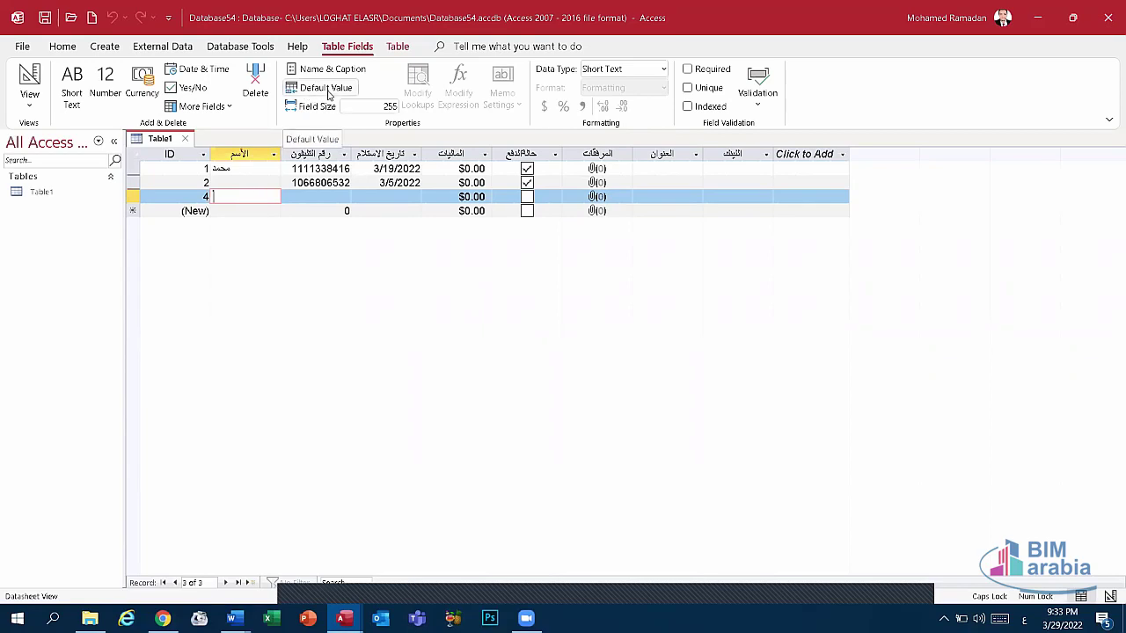
- Set the الأسم field's default value to ="محمد"
left_click(328, 89)
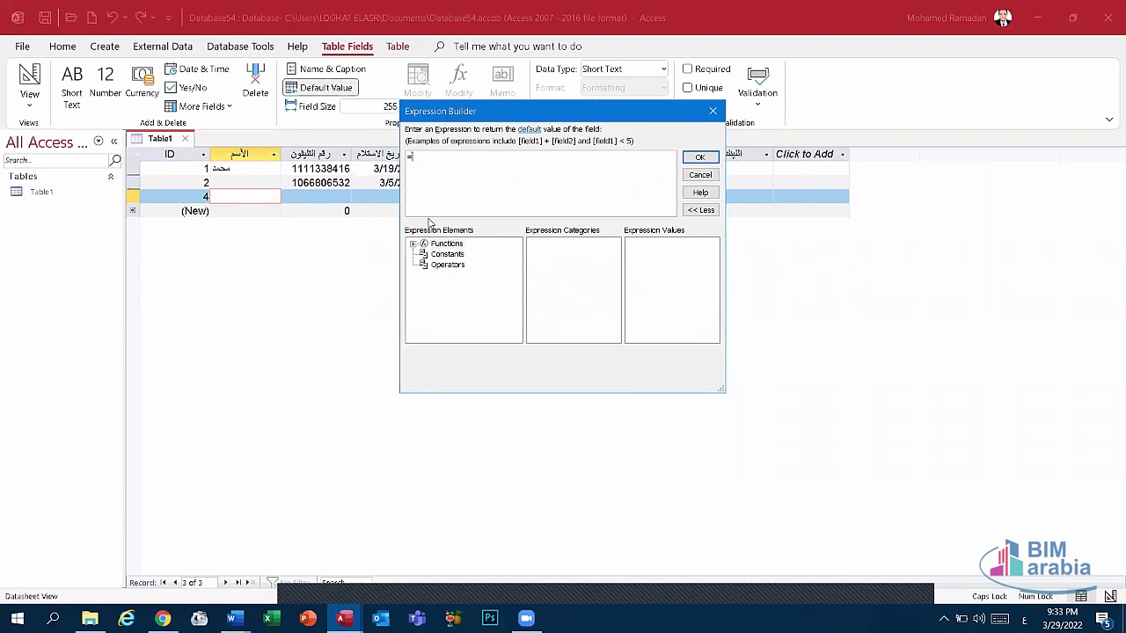
type("محمد")
left_click(695, 157)
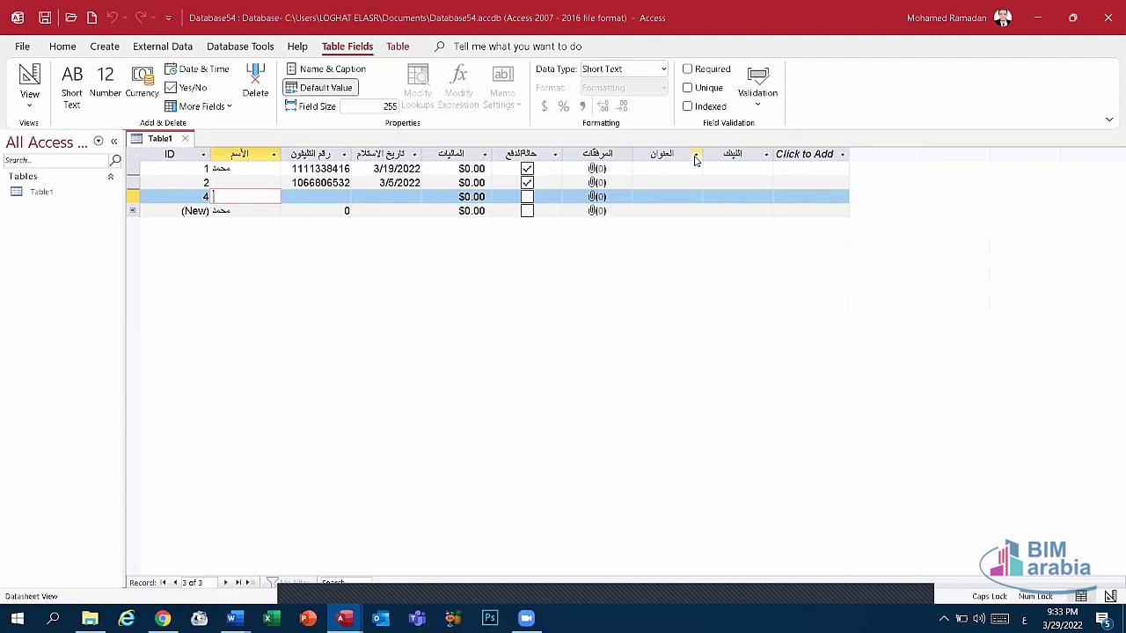
left_click(230, 211)
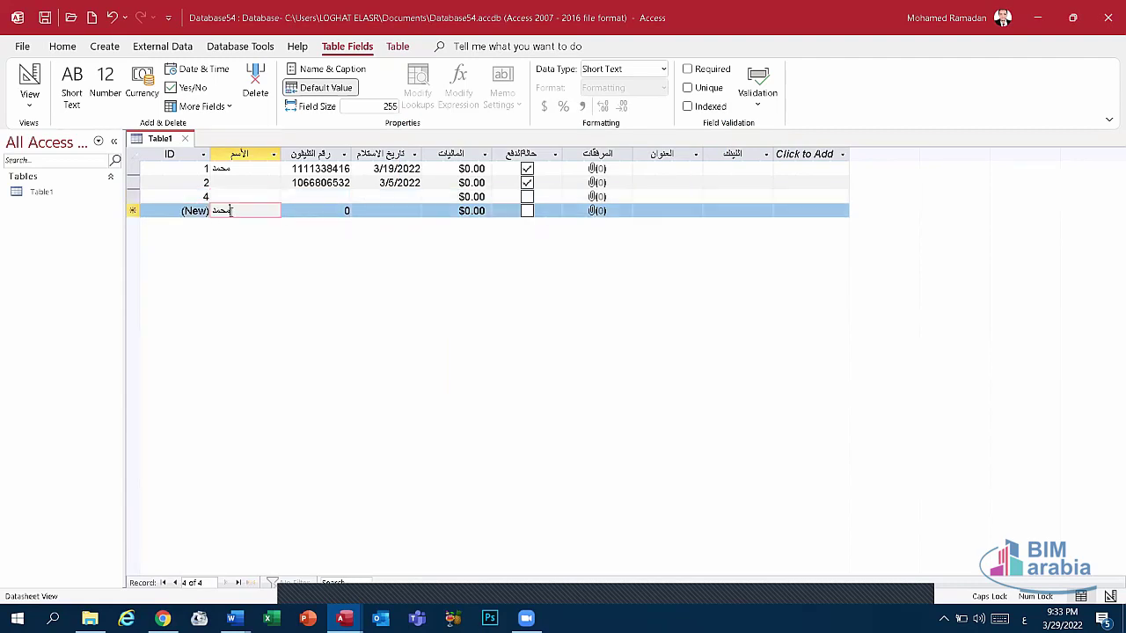
left_click(257, 211)
left_click(248, 197)
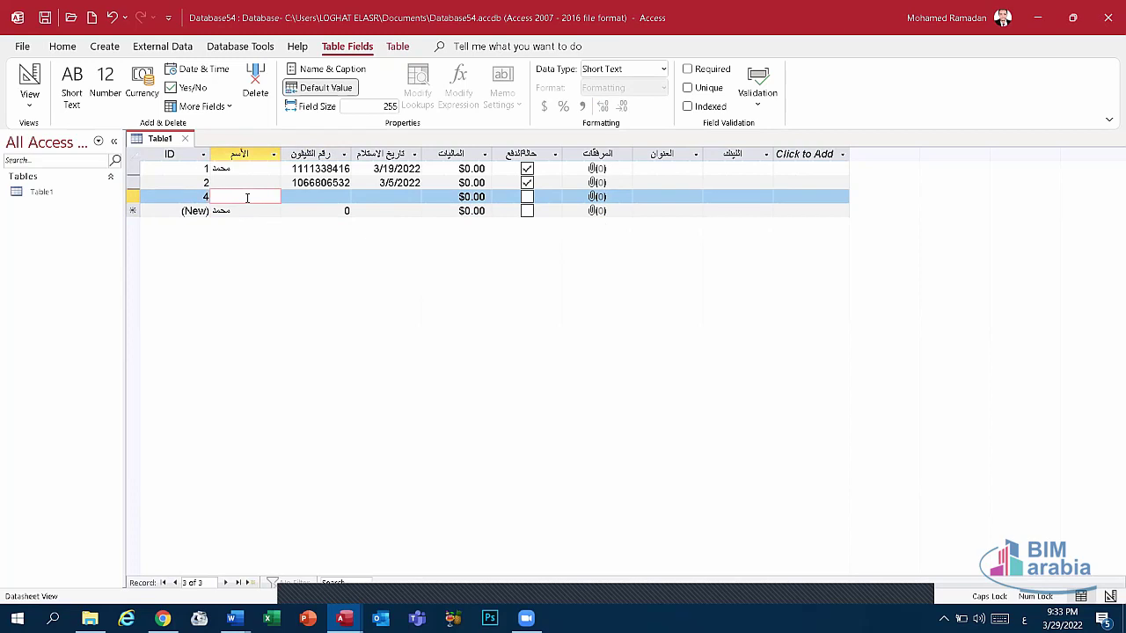
- Enter محمود and a phone number for record 4, fixing an over-long phone entry
type("أ")
type("مود")
left_click(304, 199)
type("898")
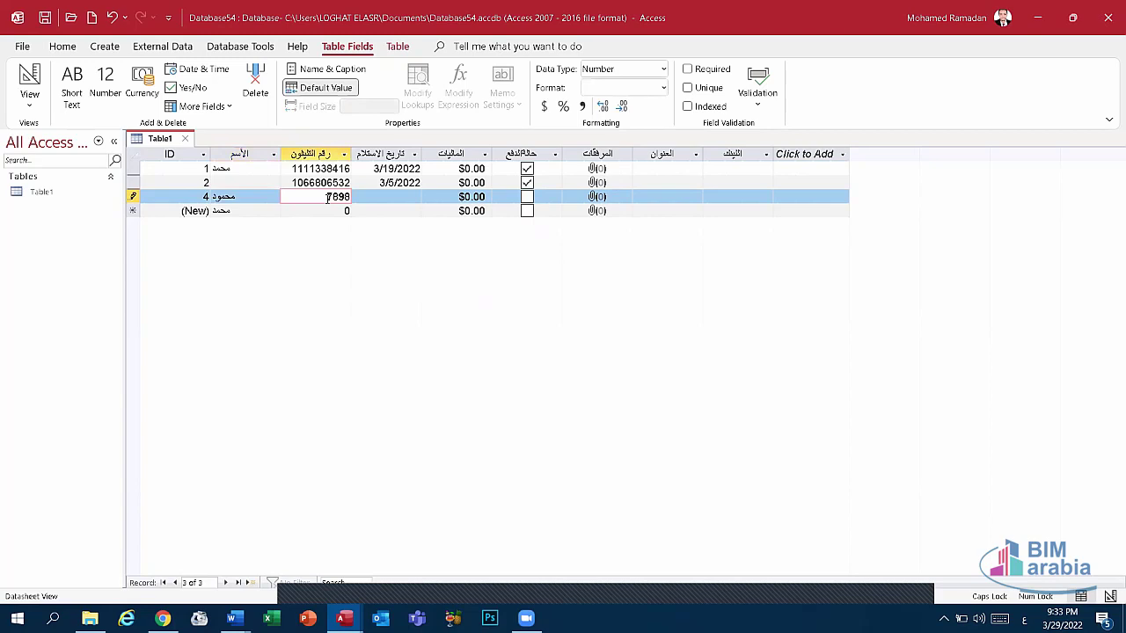
type("85673464")
key("BackSpace")
key("BackSpace")
left_click(395, 196)
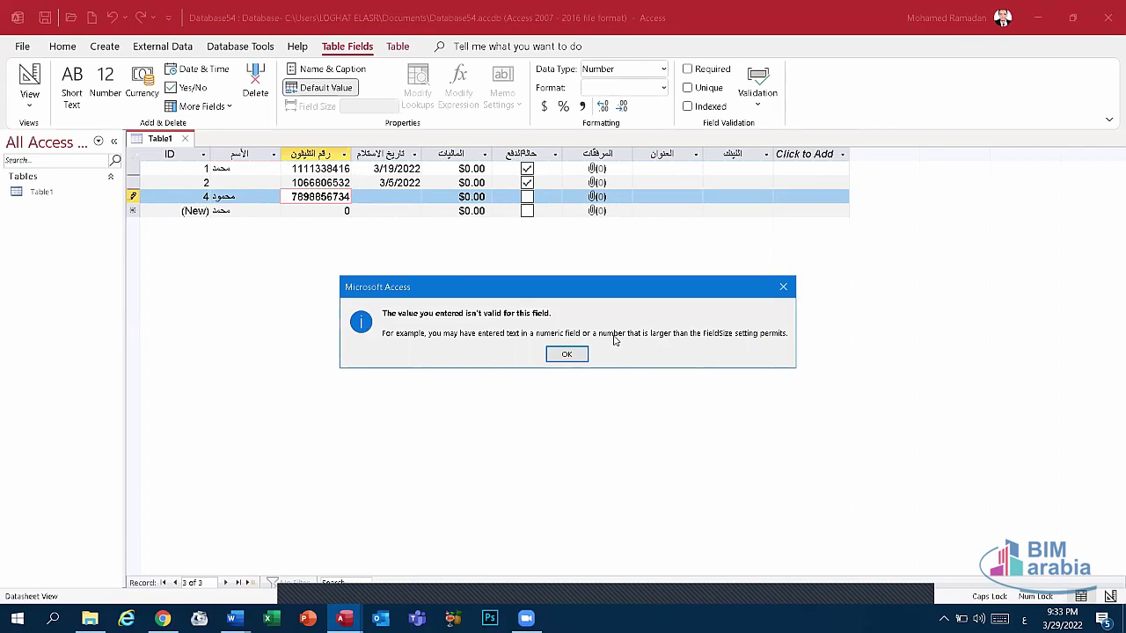
left_click(568, 352)
key("BackSpace")
key("BackSpace")
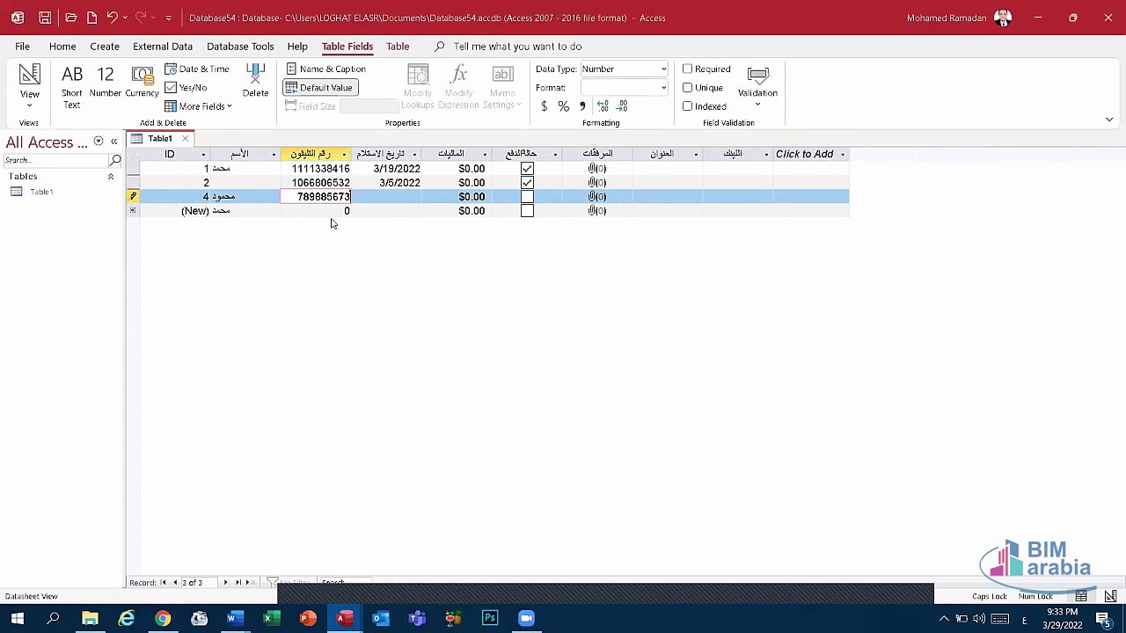
key("BackSpace")
key("BackSpace")
key("BackSpace")
type("1338416")
key("Tab")
- Give record 4 the date 11 March 2022, save it, and add record 5
left_click(430, 199)
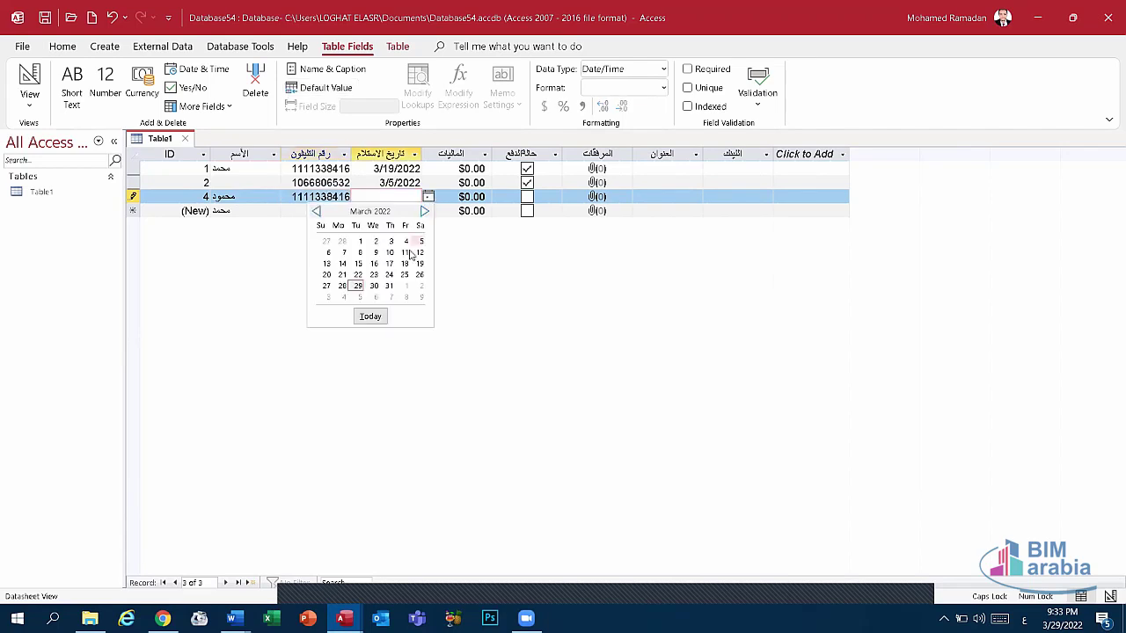
left_click(405, 251)
left_click(761, 194)
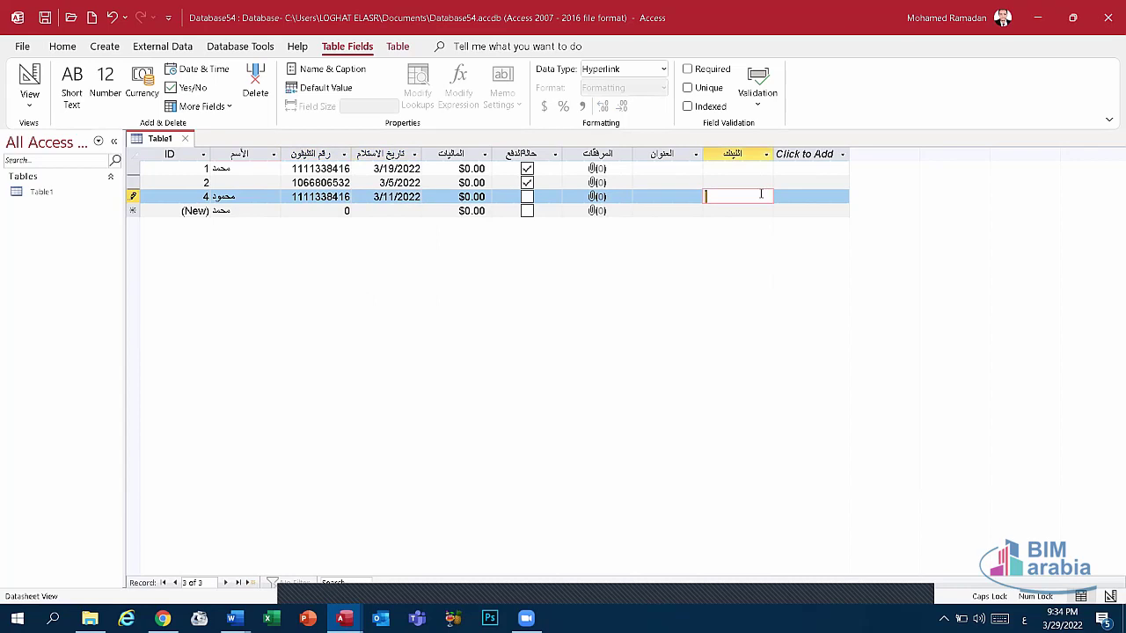
key("Tab")
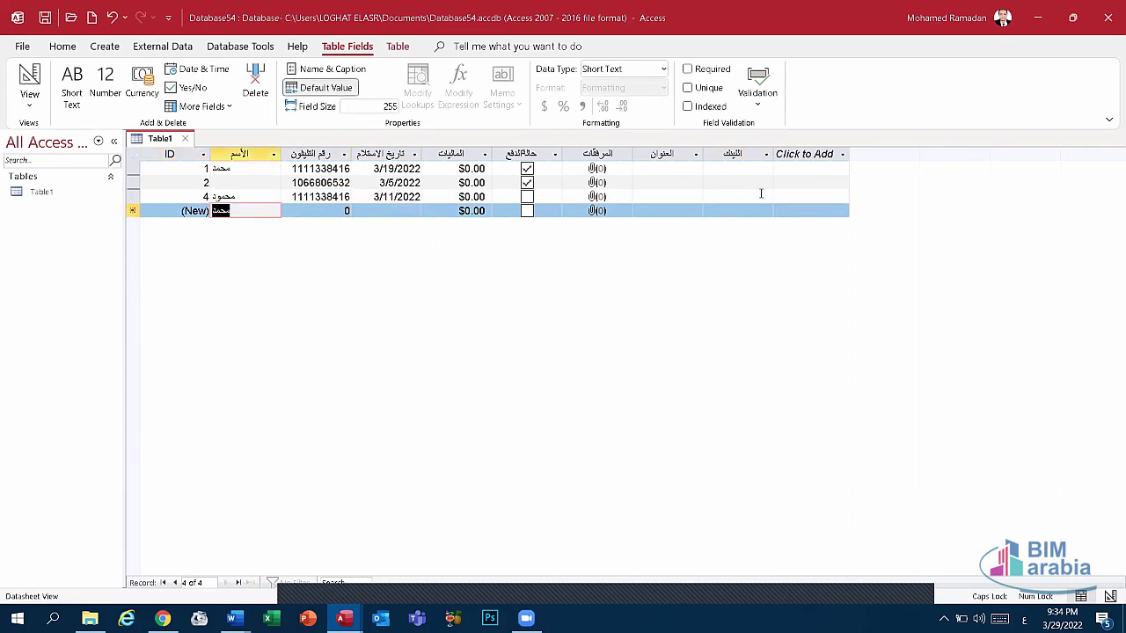
type("م")
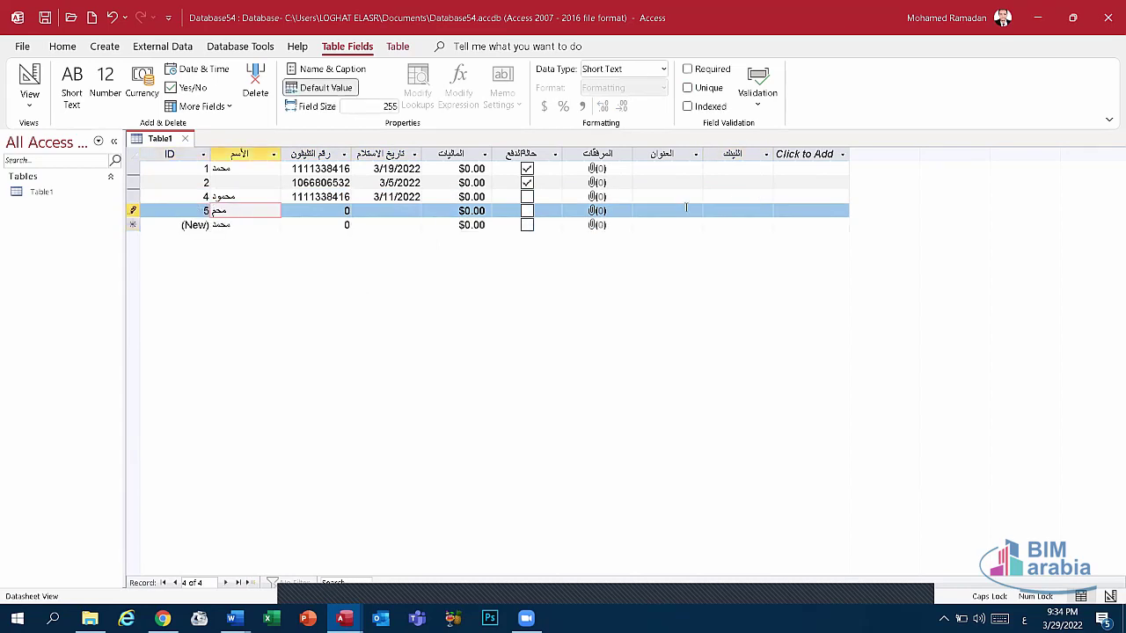
type("د")
double_click(224, 225)
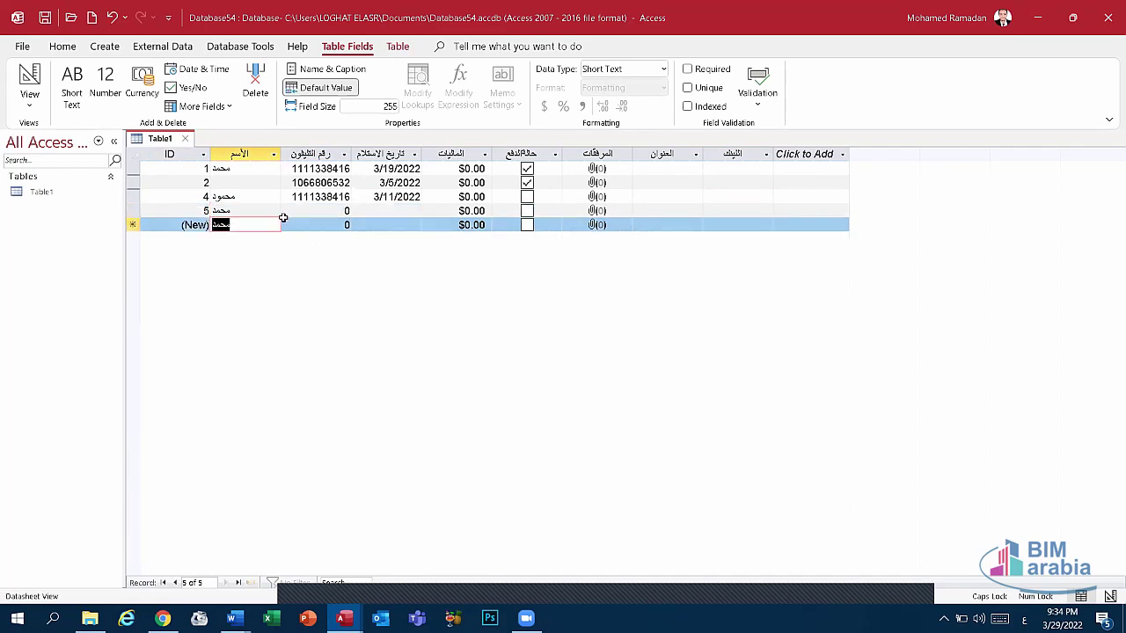
left_click(212, 226)
- Try emptying the default-value expression, dismiss the syntax errors, and close the editor
left_click(326, 92)
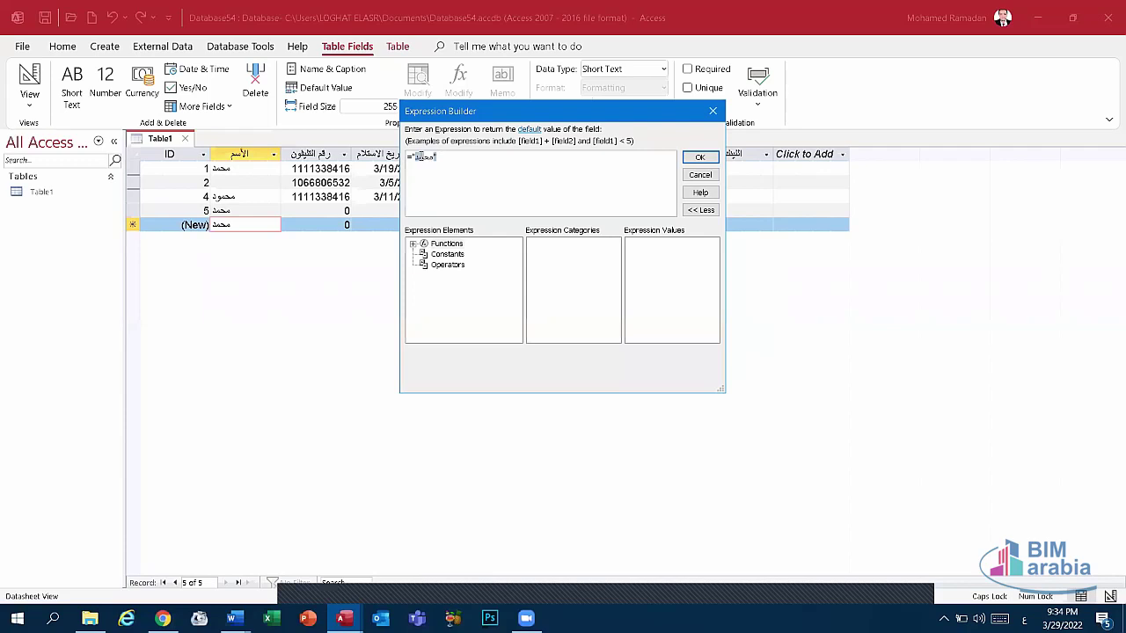
double_click(433, 160)
key("BackSpace")
left_click(693, 160)
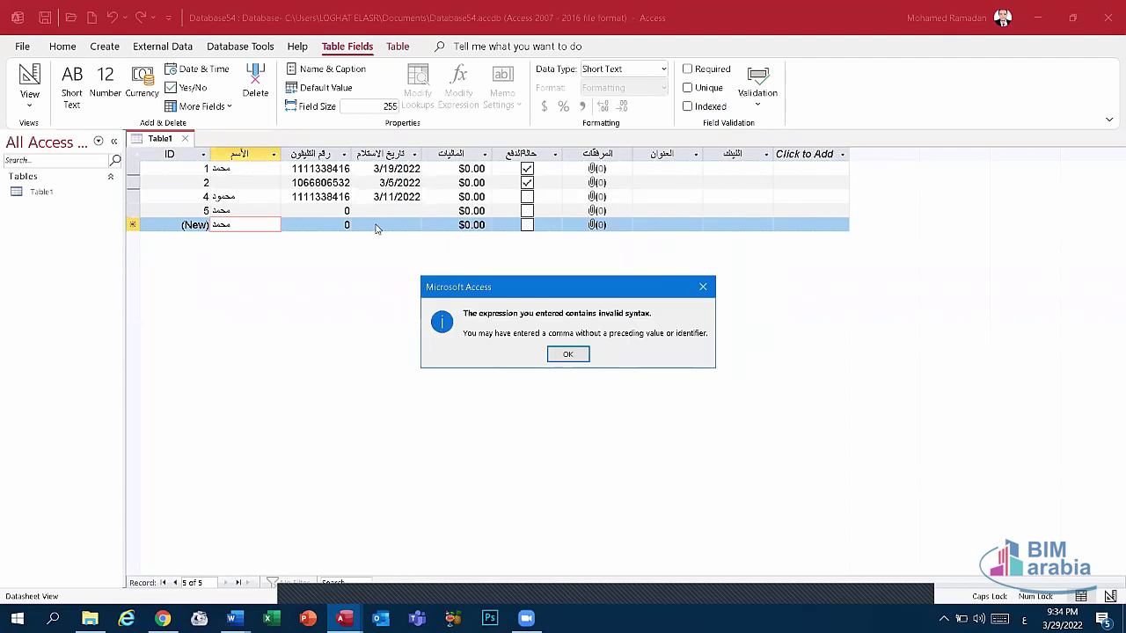
left_click(618, 357)
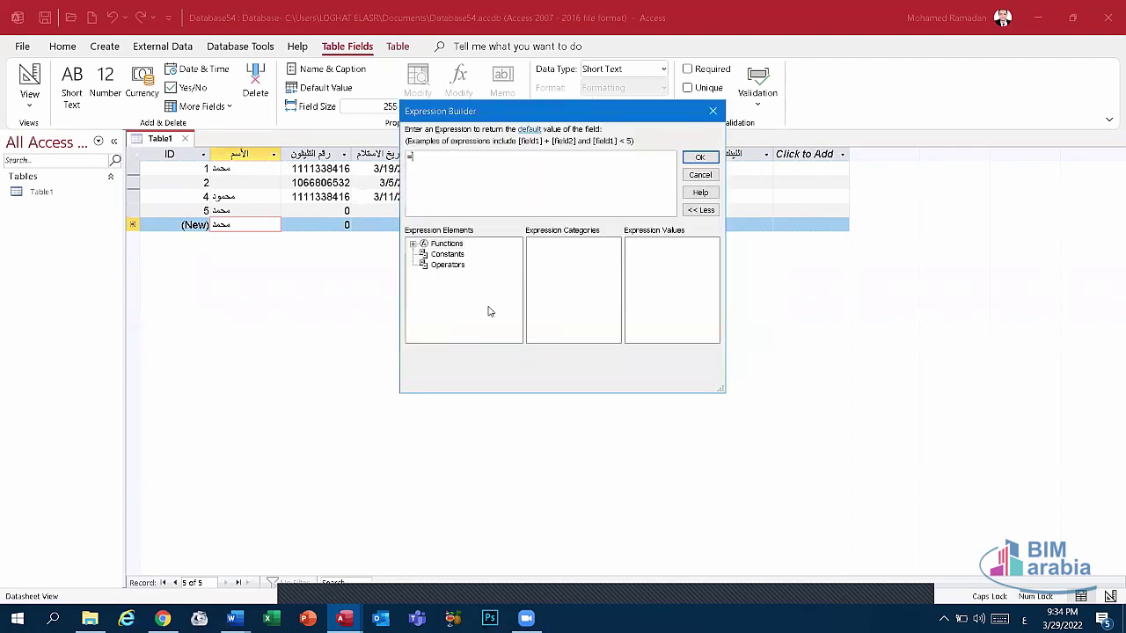
left_click(697, 158)
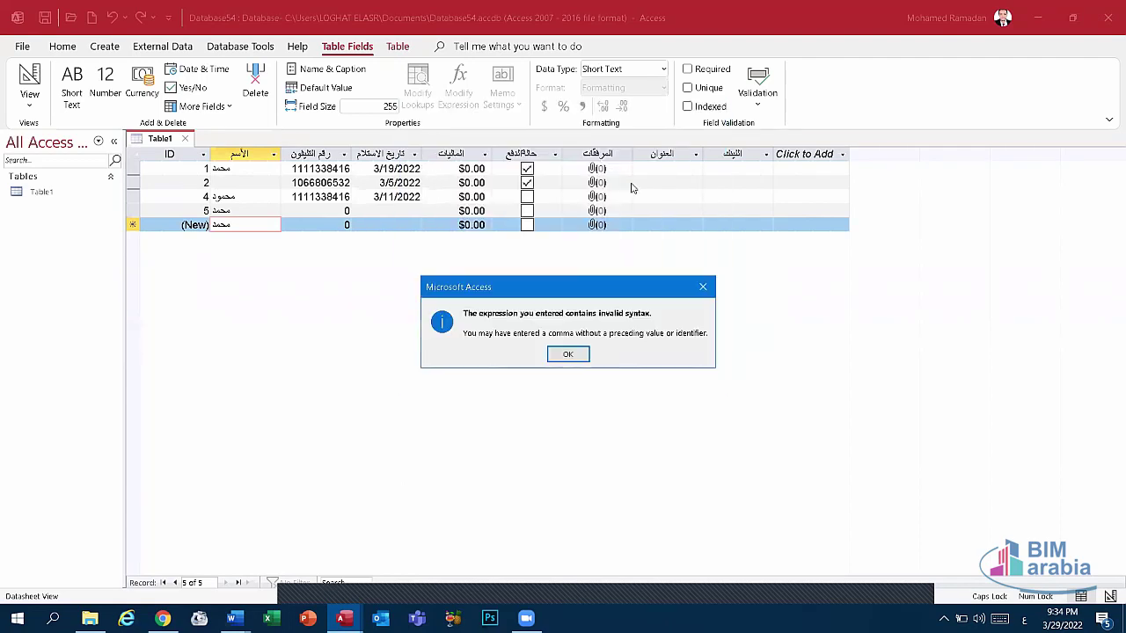
left_click(566, 357)
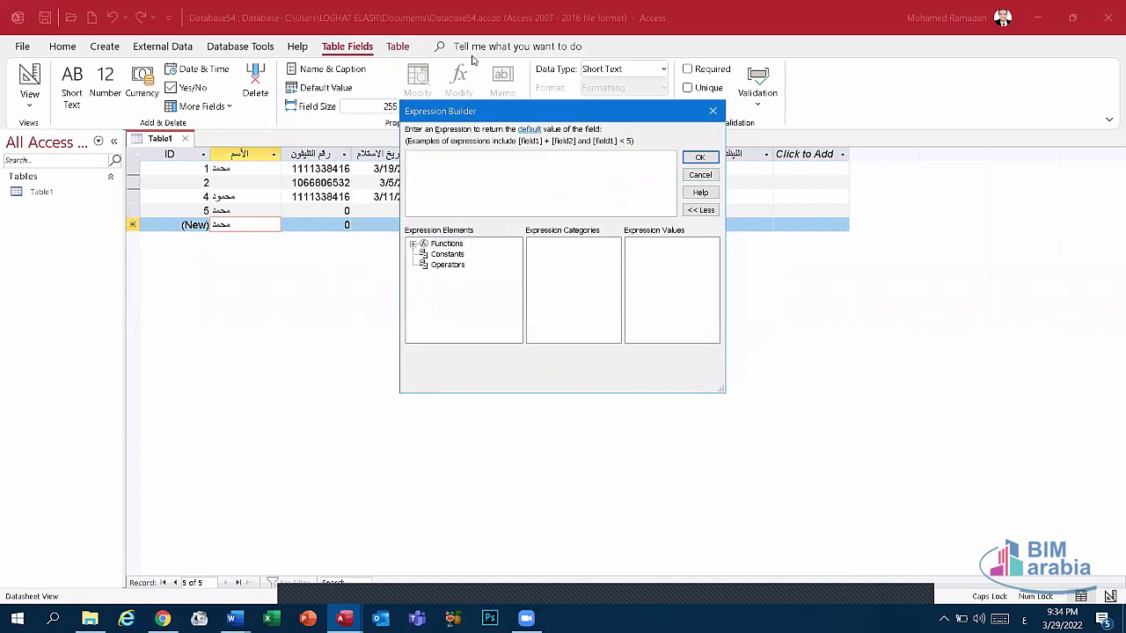
left_click(700, 175)
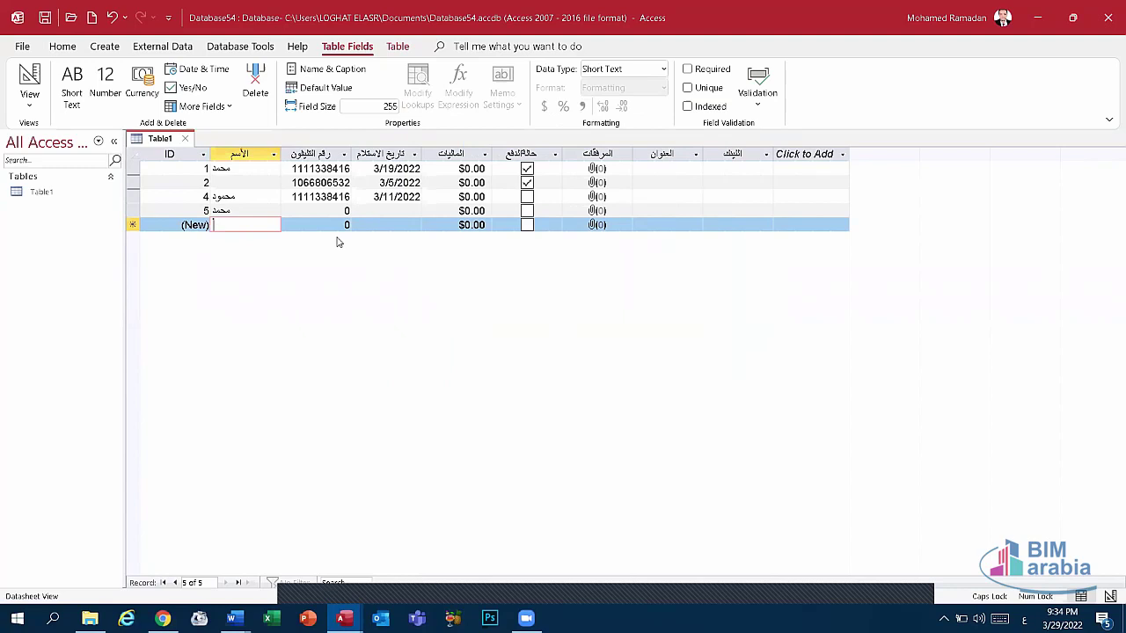
left_click(238, 215)
left_click(241, 223)
- Set the default name to مصطفي, then clear it in the new row and save record 6
left_click(336, 92)
type("=محمد")
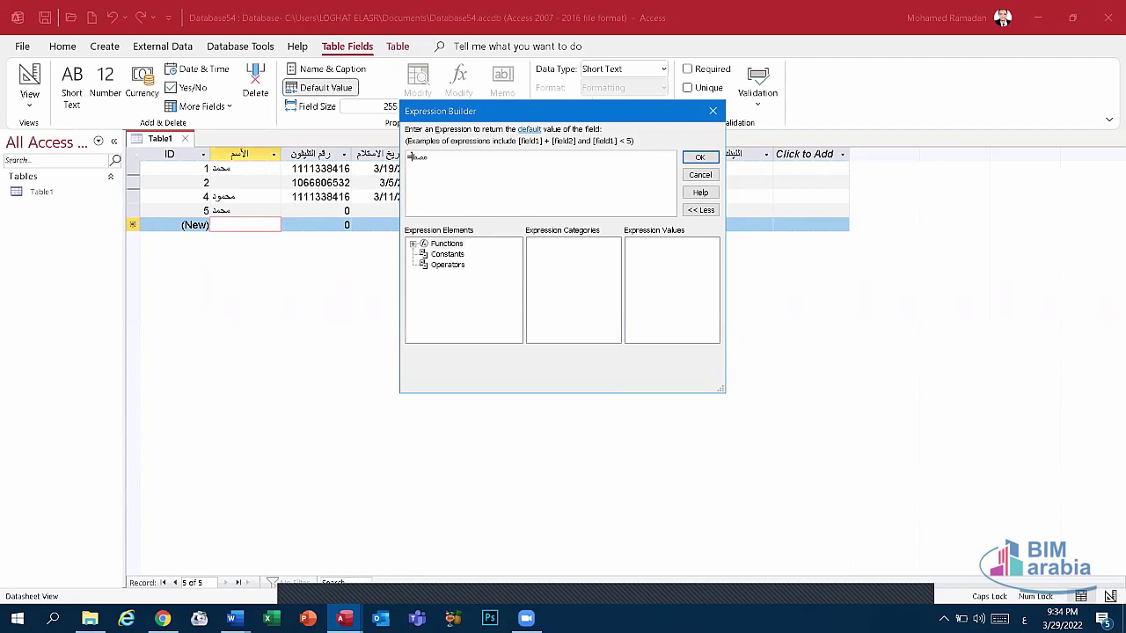
type("فى")
left_click(699, 157)
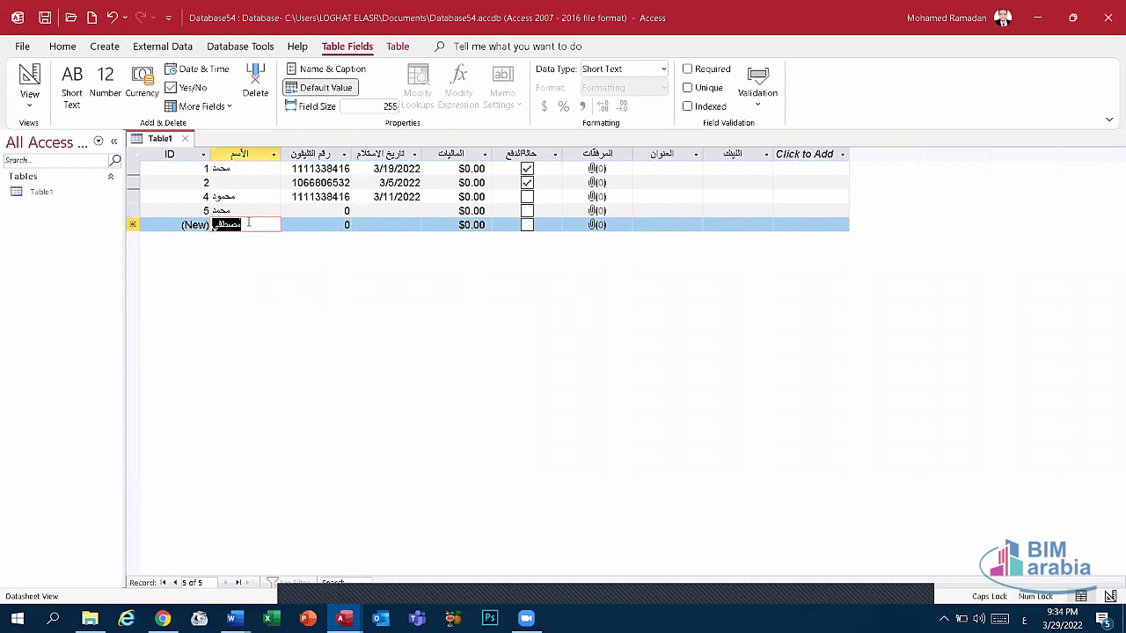
key("BackSpace")
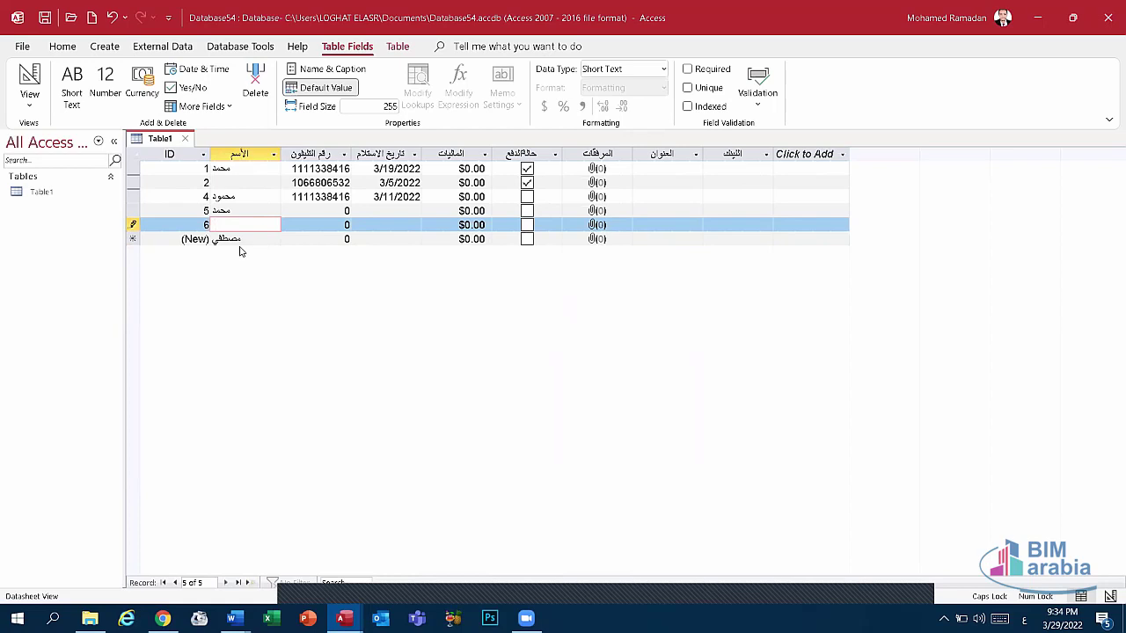
left_click(334, 184)
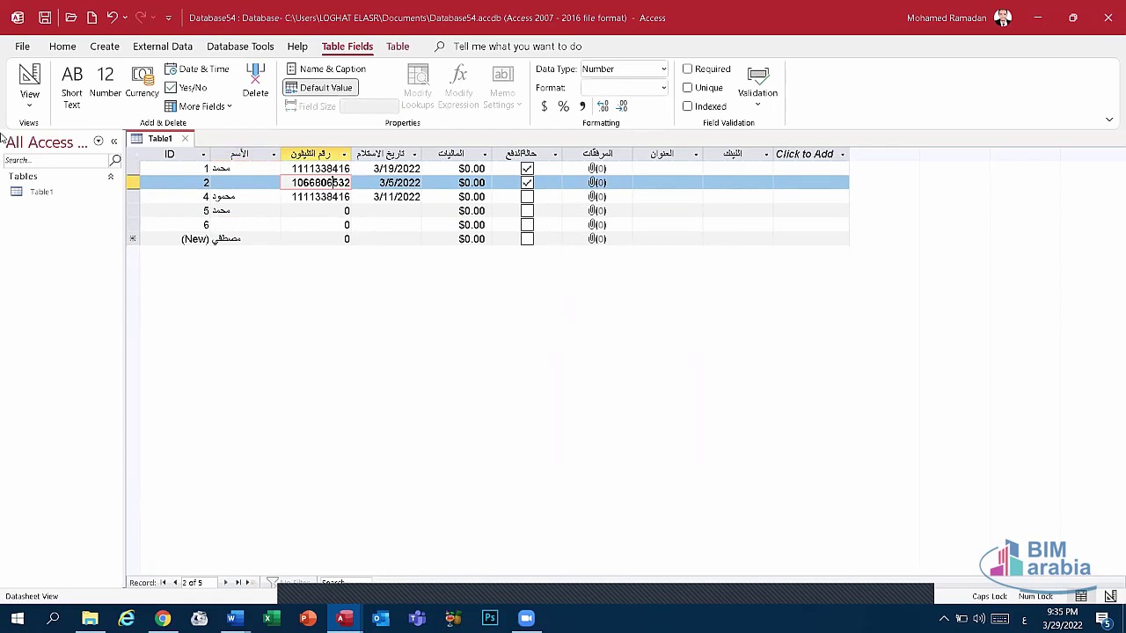
- Change the phone number field's data type to Short Text
left_click(29, 99)
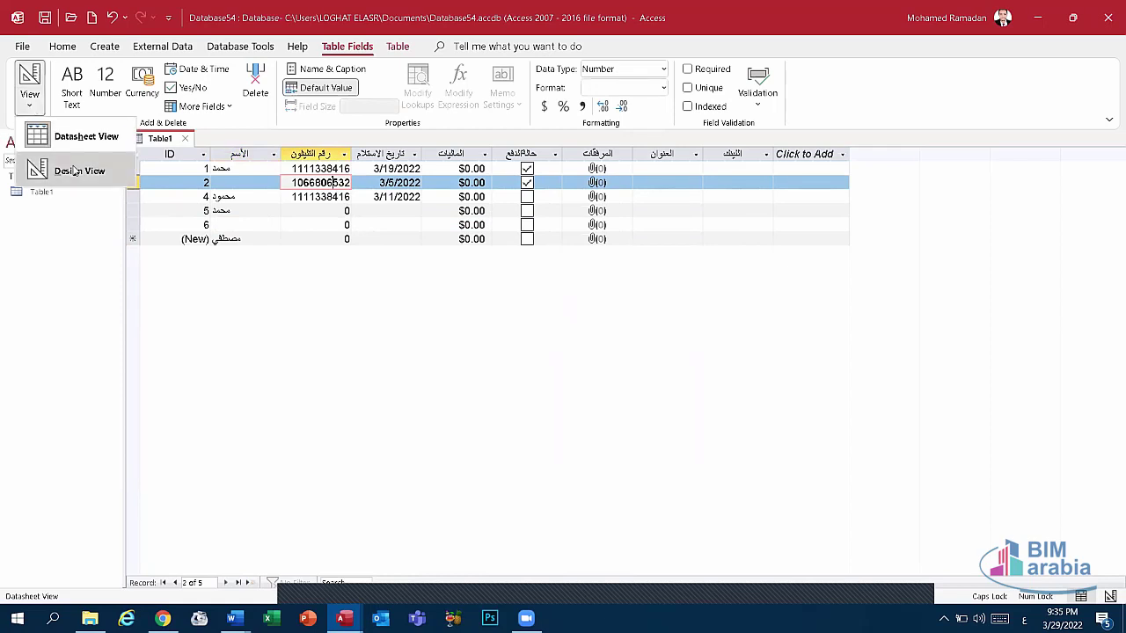
left_click(310, 188)
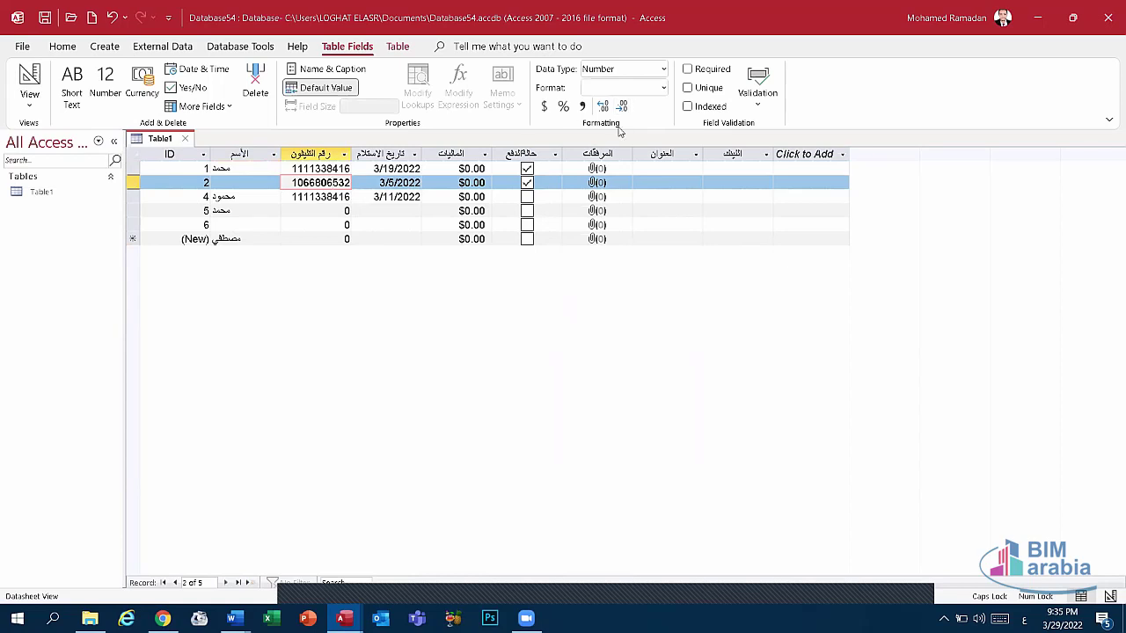
left_click(663, 69)
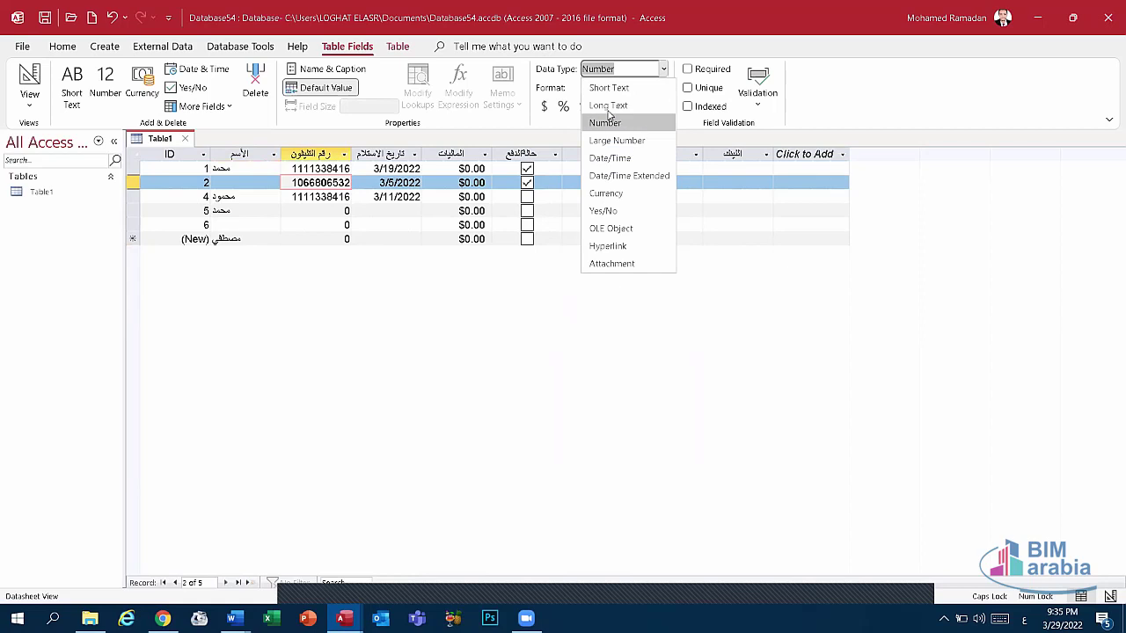
left_click(322, 192)
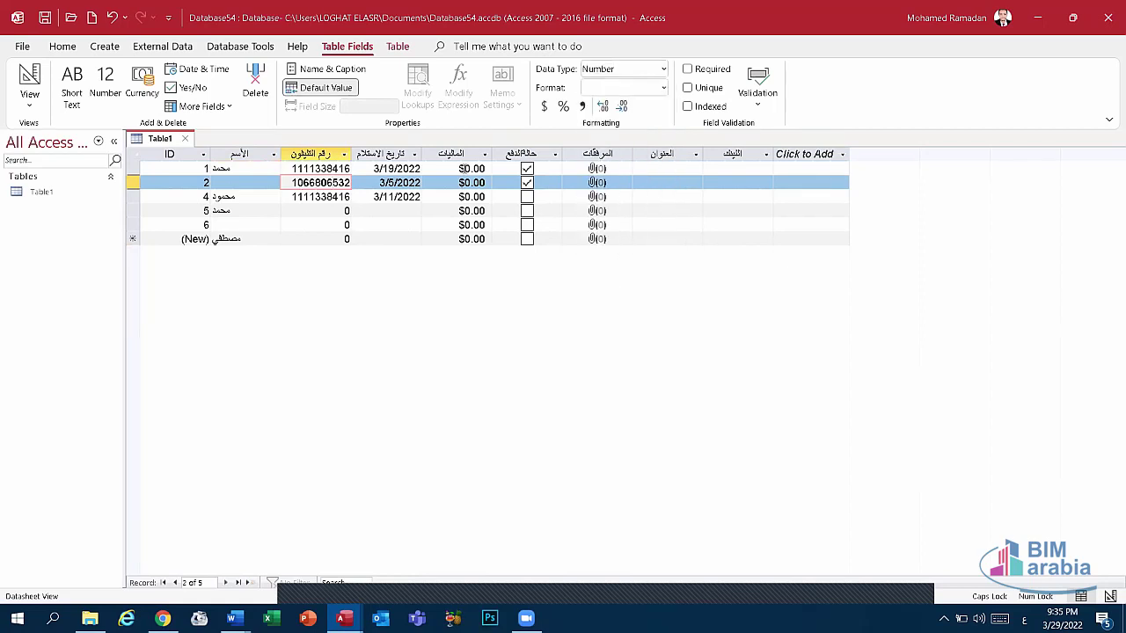
left_click(663, 69)
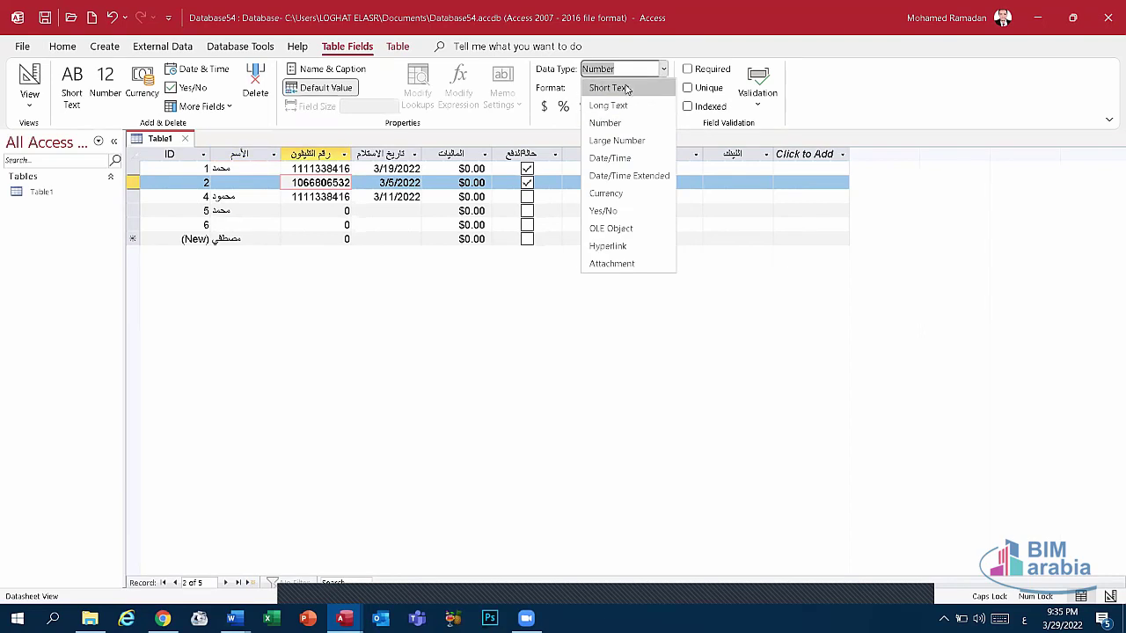
left_click(626, 88)
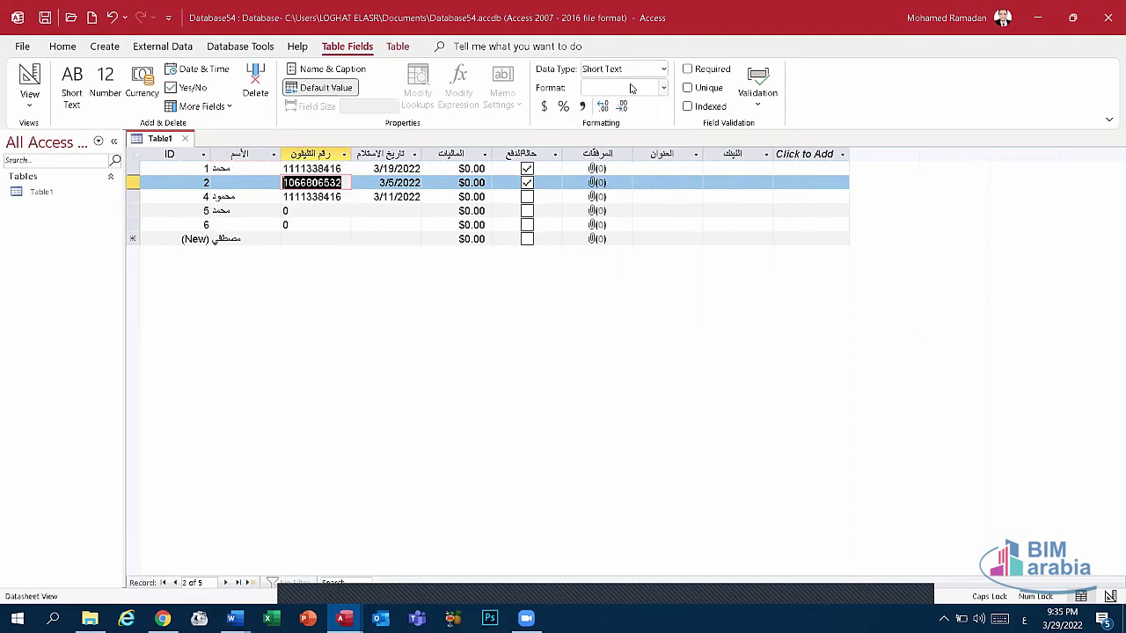
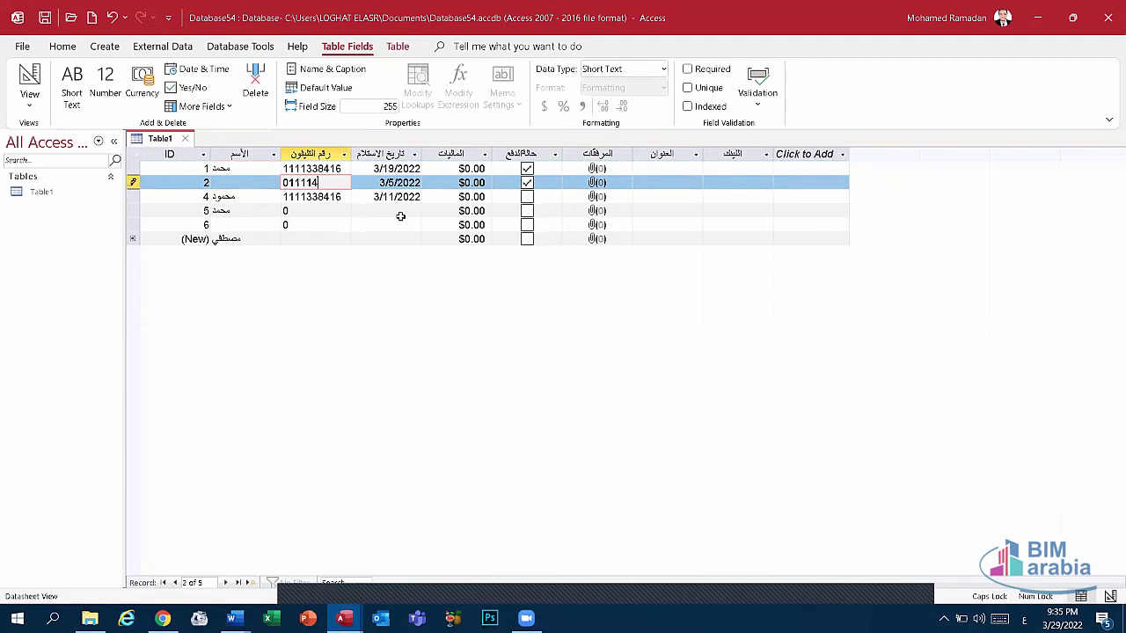
- Re-enter record 2's phone number starting with its leading zero
key("Tab")
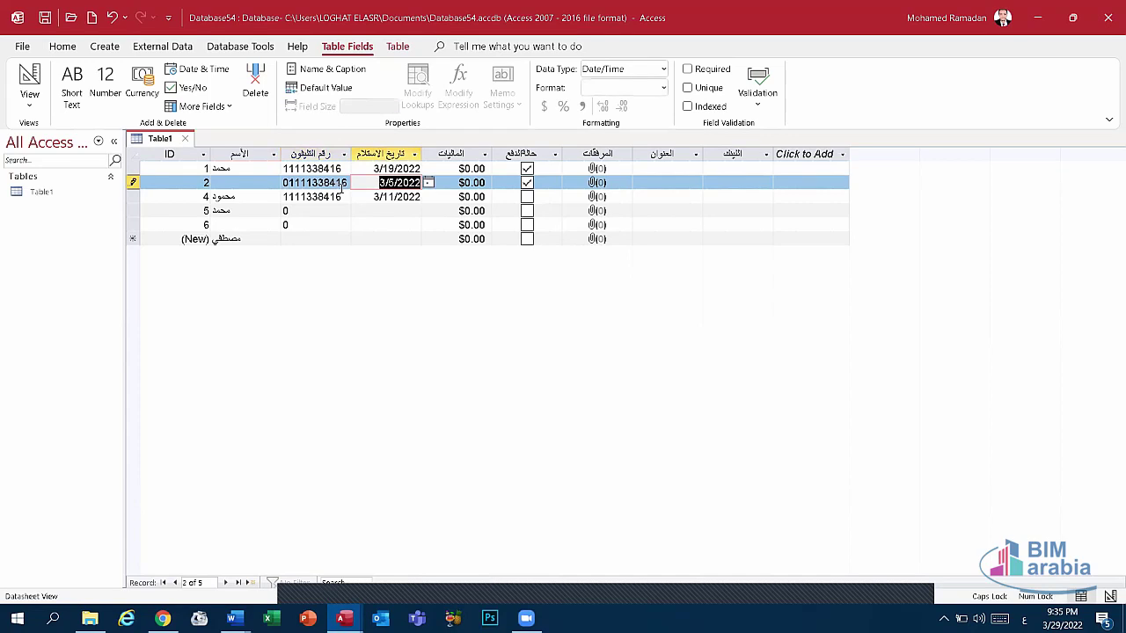
left_click(319, 188)
left_click(384, 184)
left_click(472, 183)
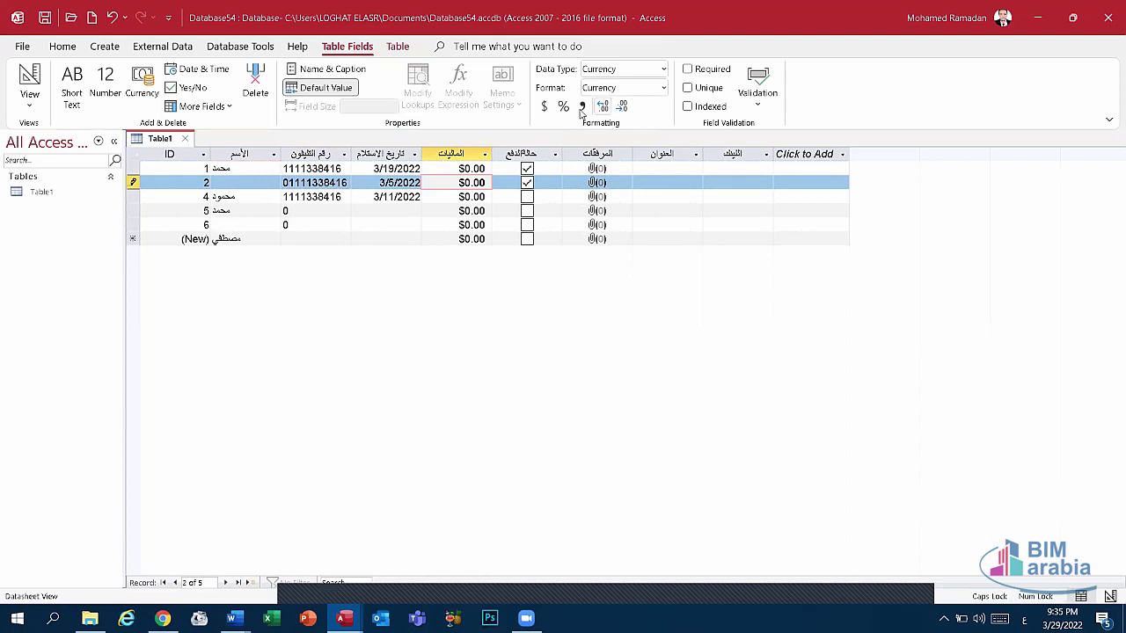
- Apply the Euro format to the الماليات field so amounts display as €0.00
left_click(662, 88)
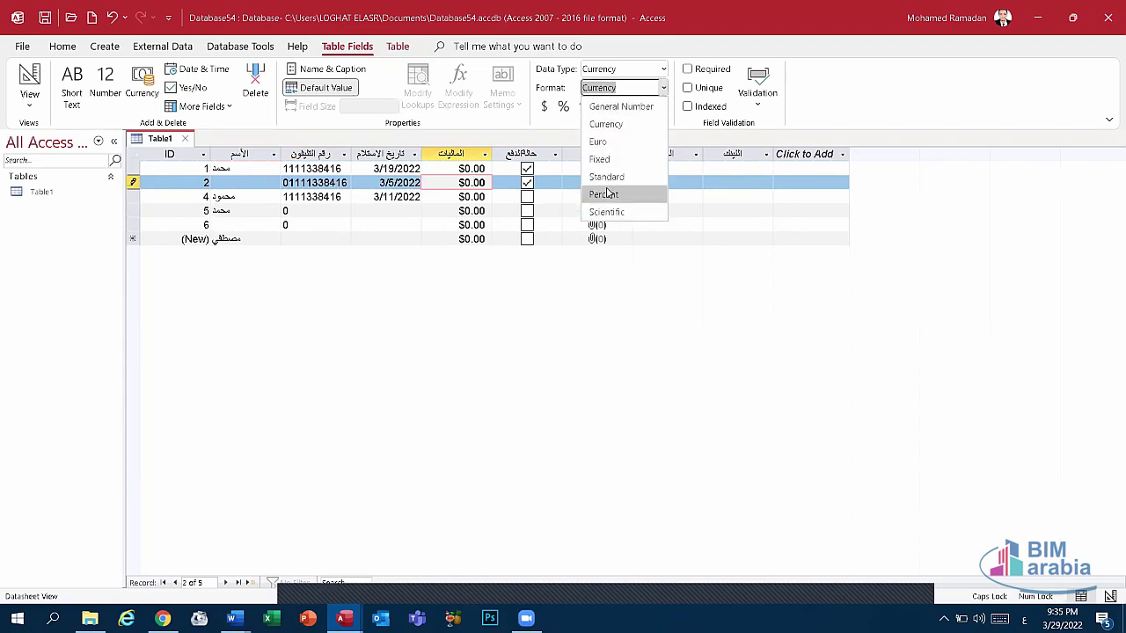
left_click(597, 142)
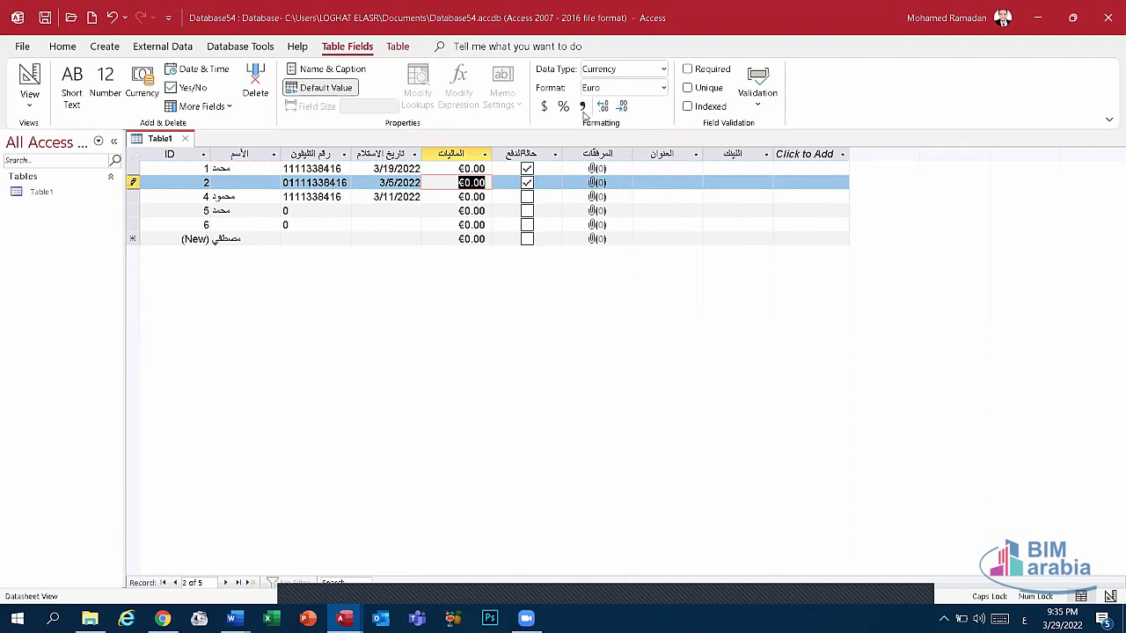
left_click(380, 168)
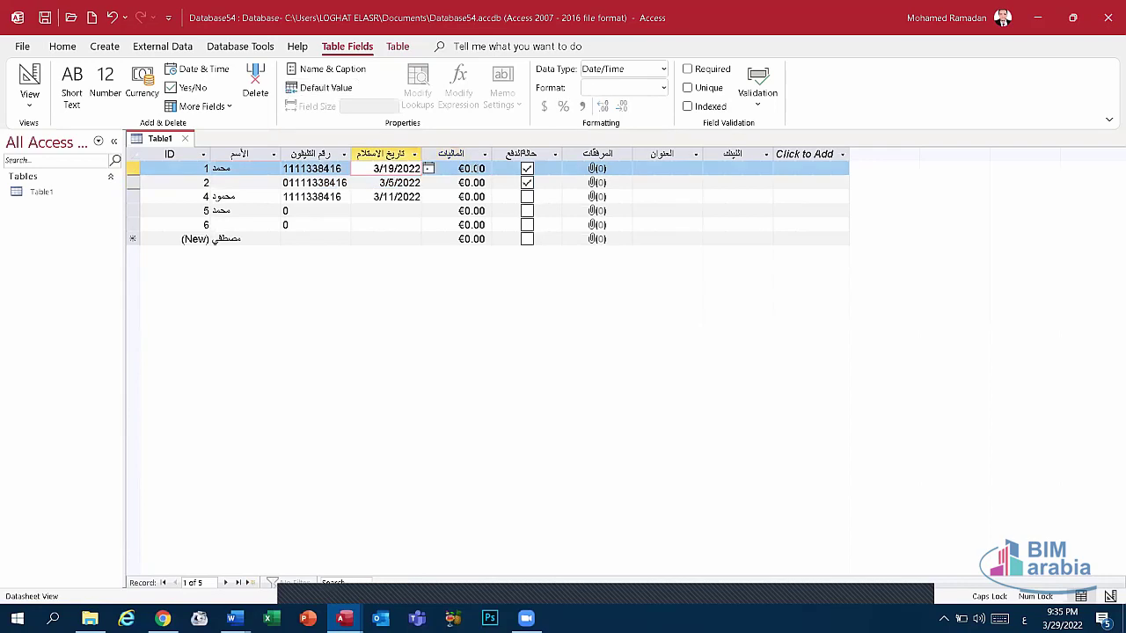
key("Tab")
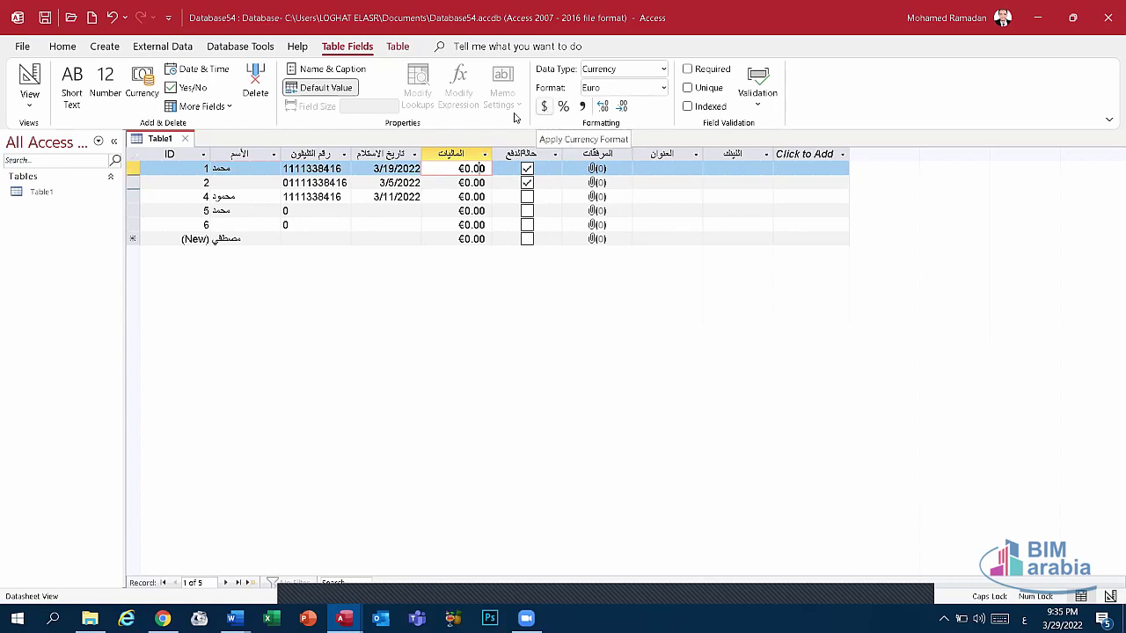
left_click(376, 182)
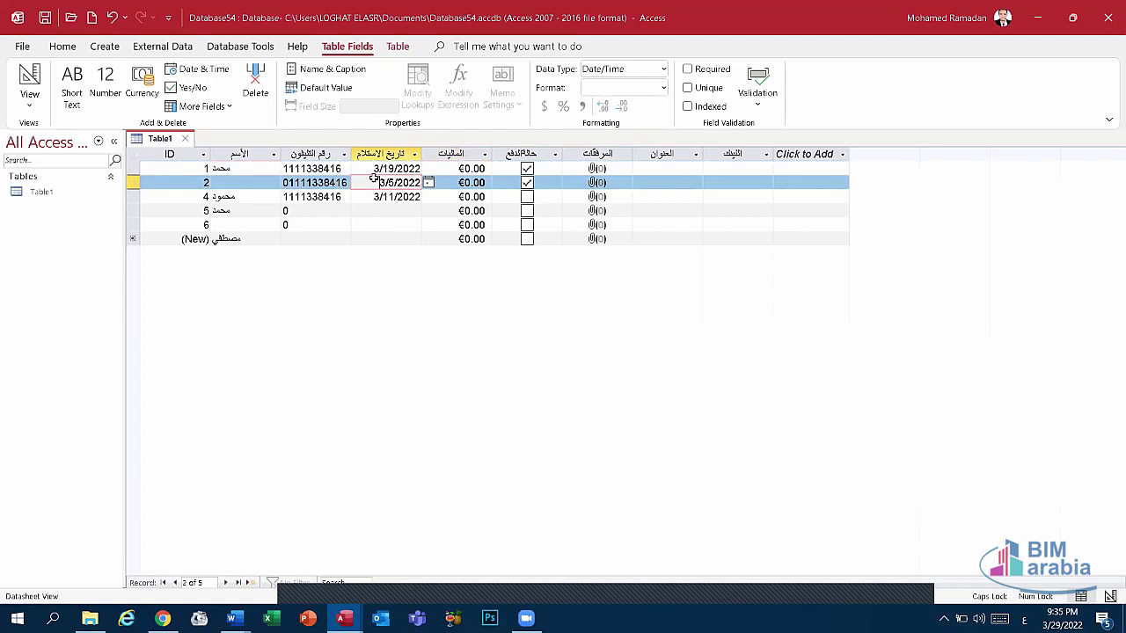
left_click(748, 111)
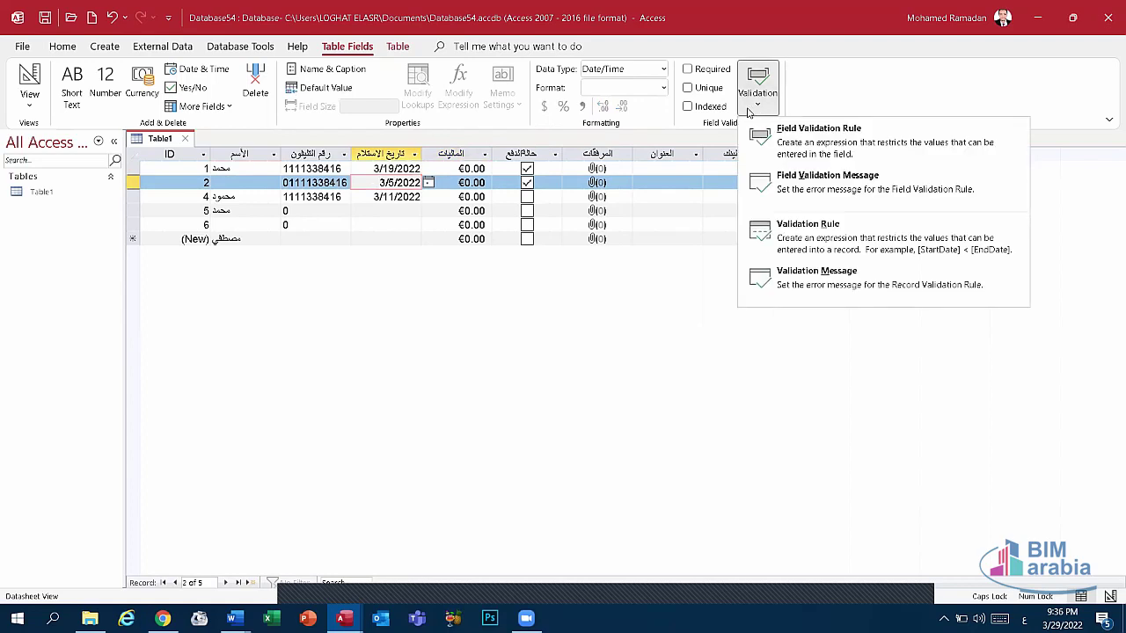
left_click(787, 147)
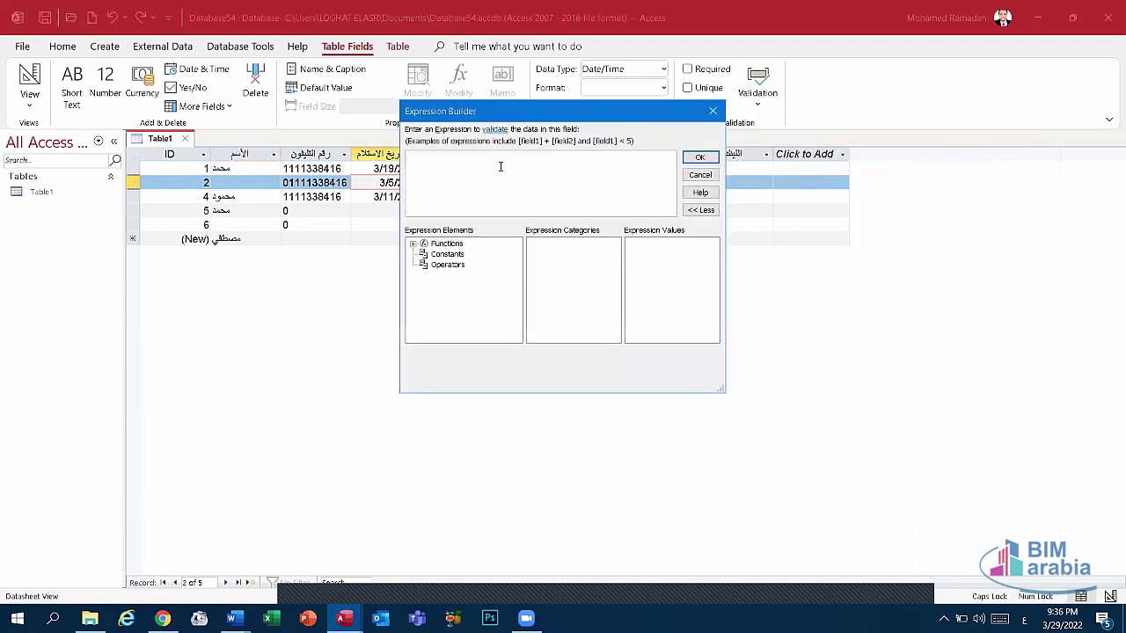
left_click(712, 110)
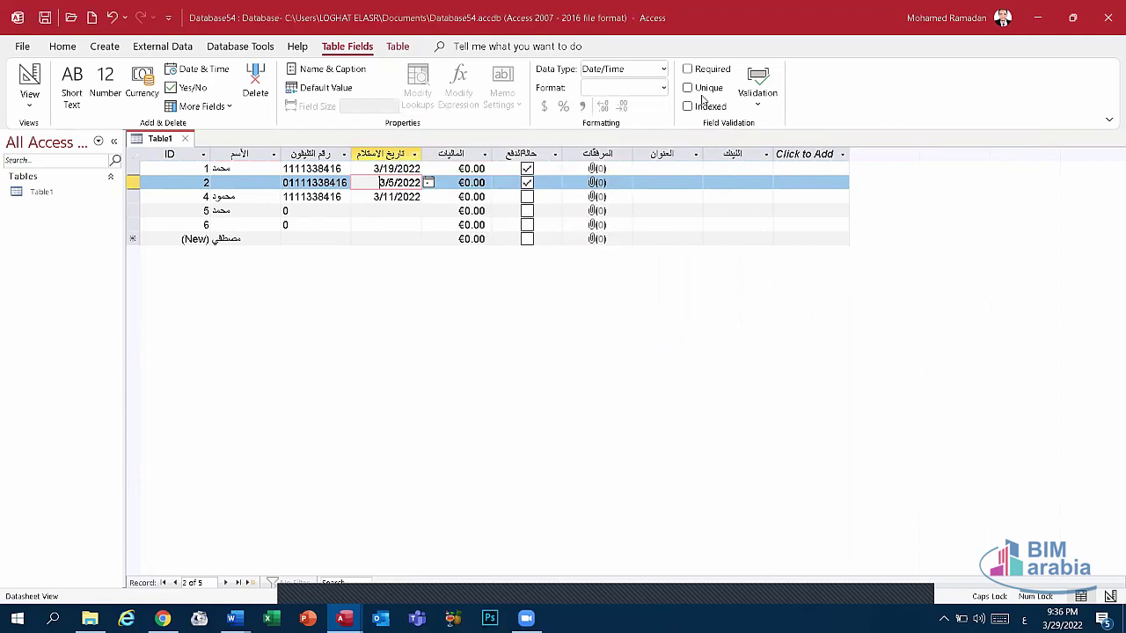
left_click(758, 105)
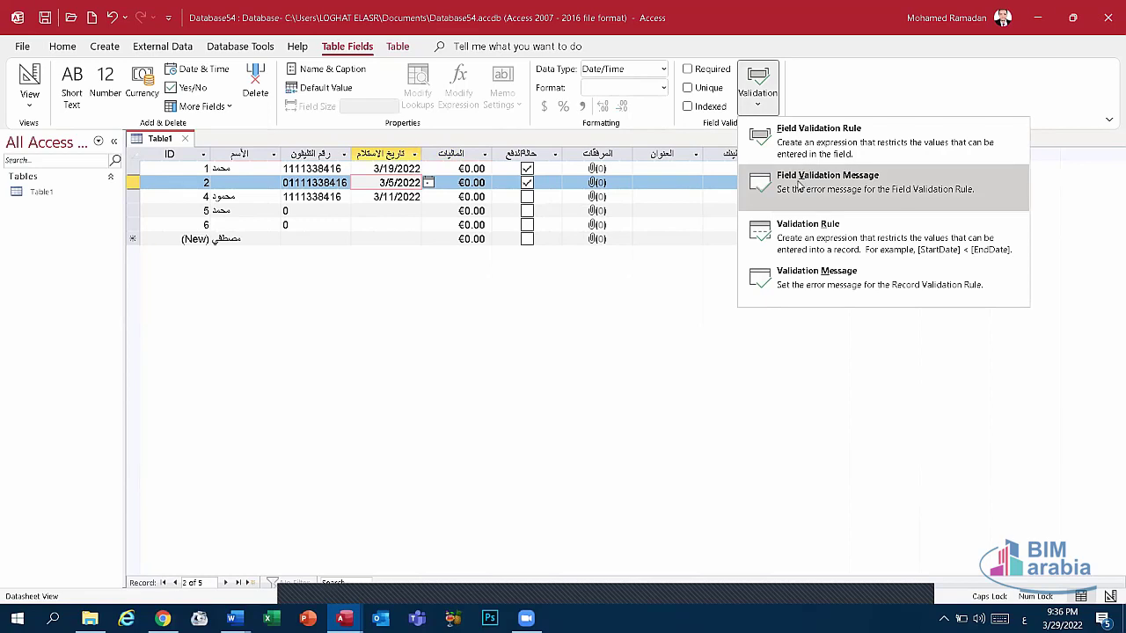
left_click(746, 105)
left_click(747, 105)
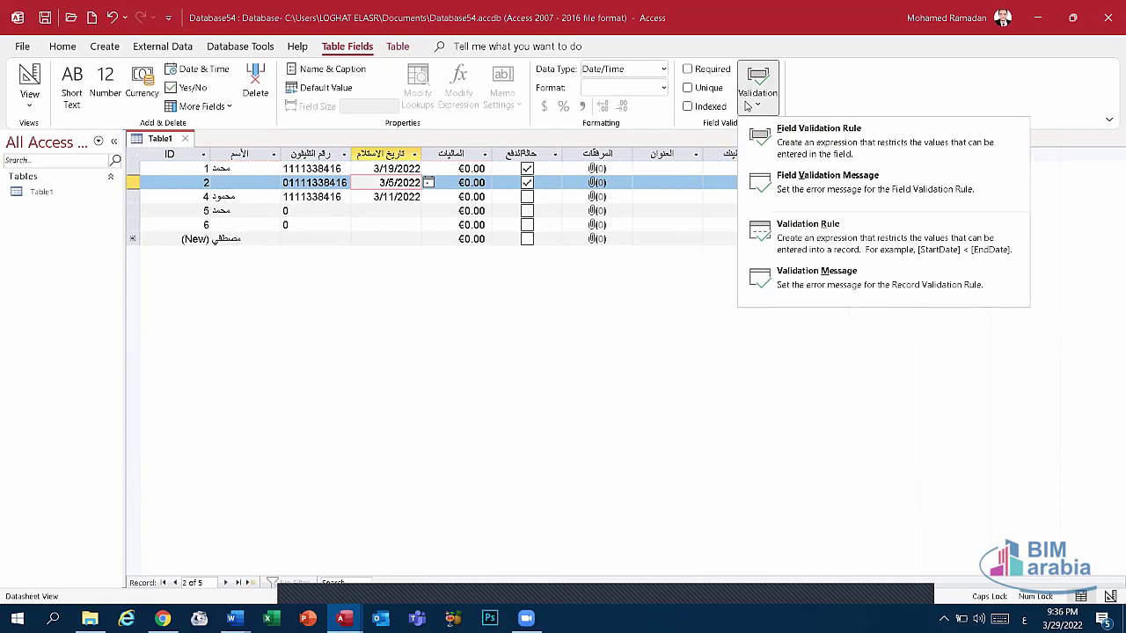
left_click(616, 175)
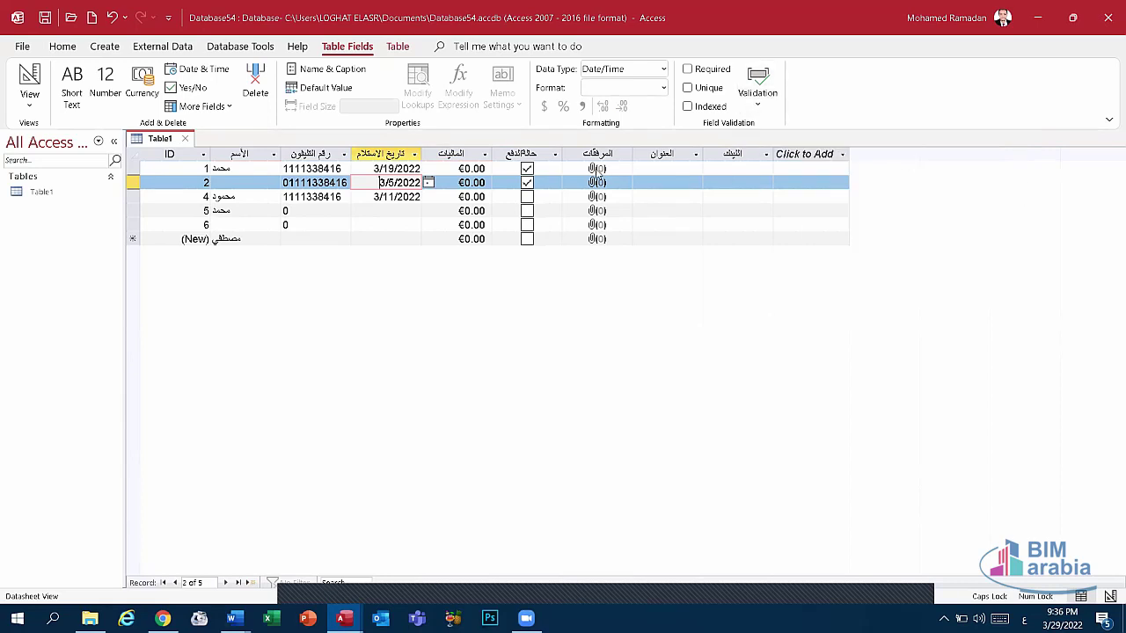
left_click(453, 168)
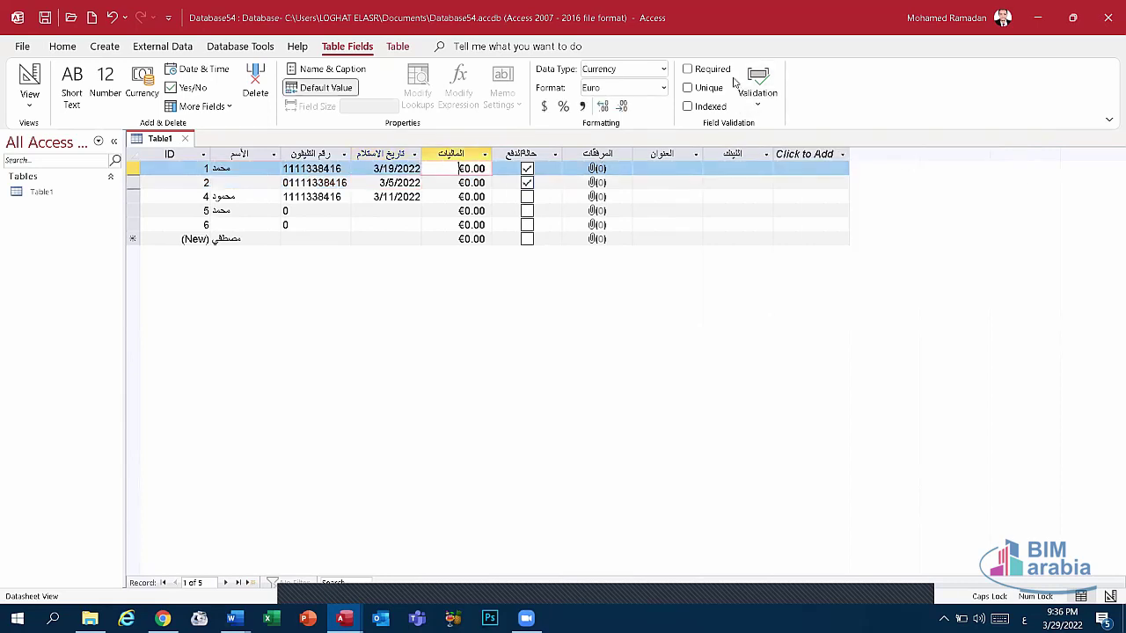
- Give the amount field a <10 validation rule, switching the keyboard to English
left_click(748, 99)
left_click(796, 139)
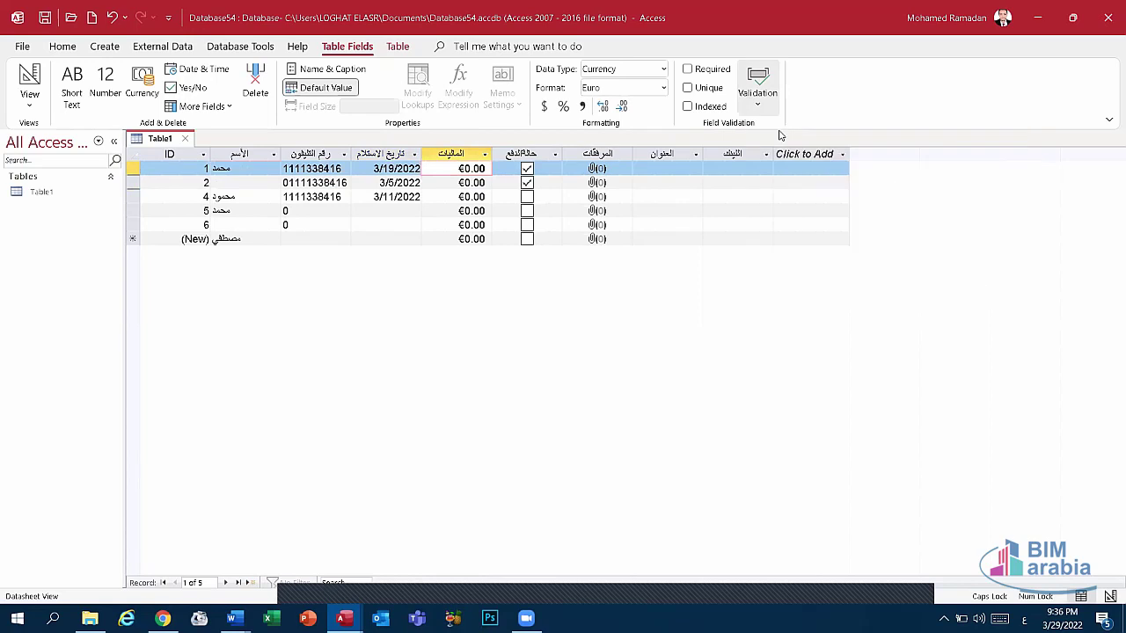
left_click_drag(546, 113, 861, 150)
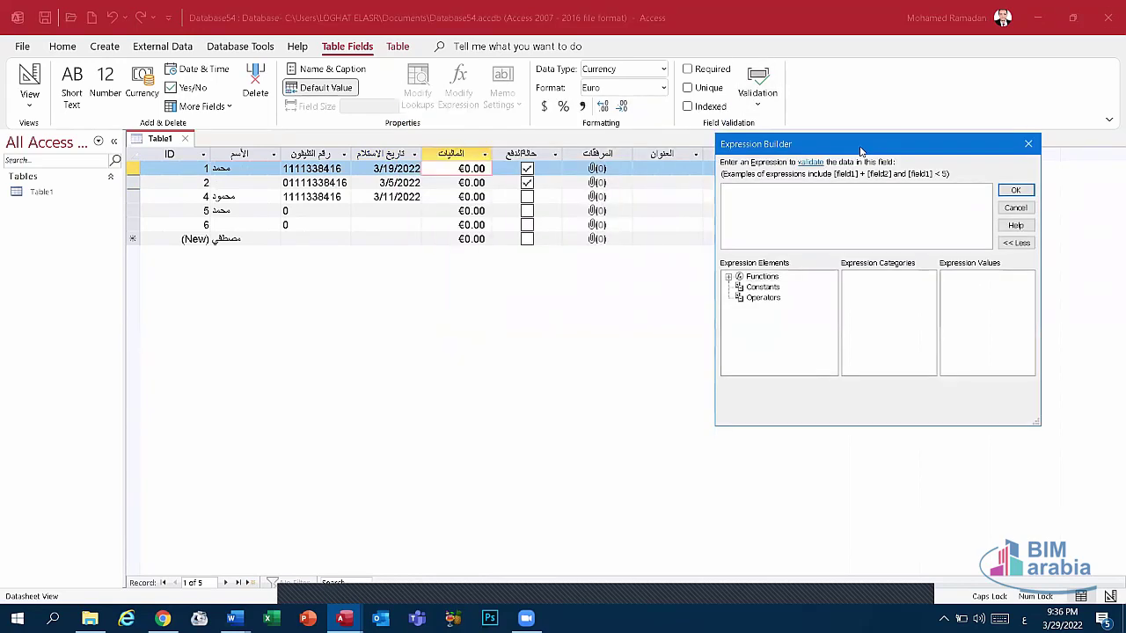
type(">10")
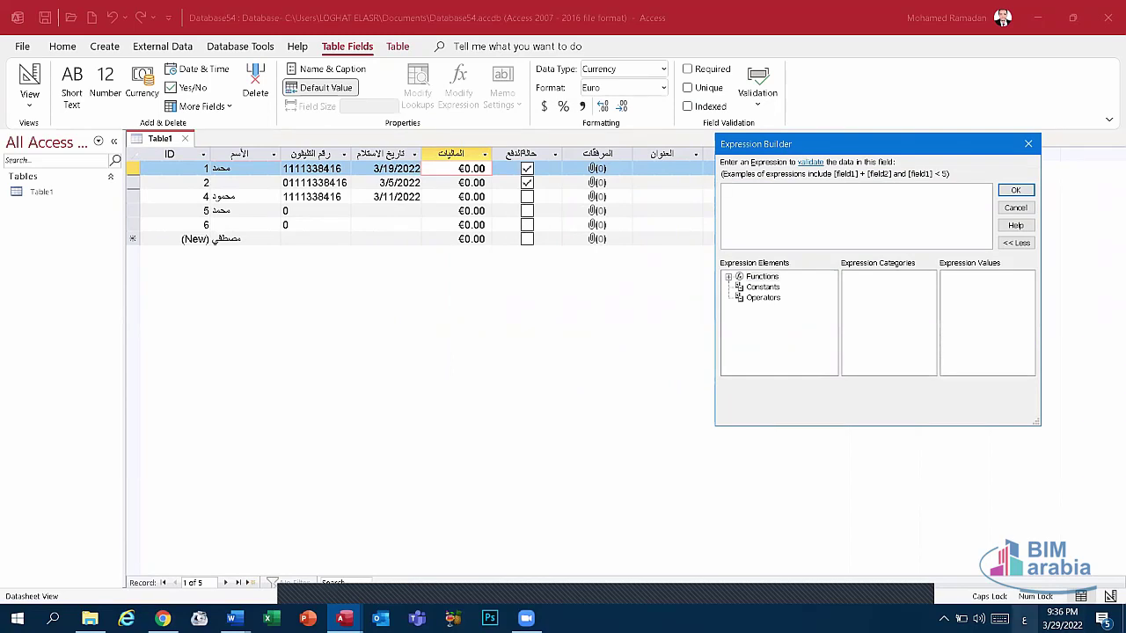
left_click(1024, 620)
left_click(1021, 492)
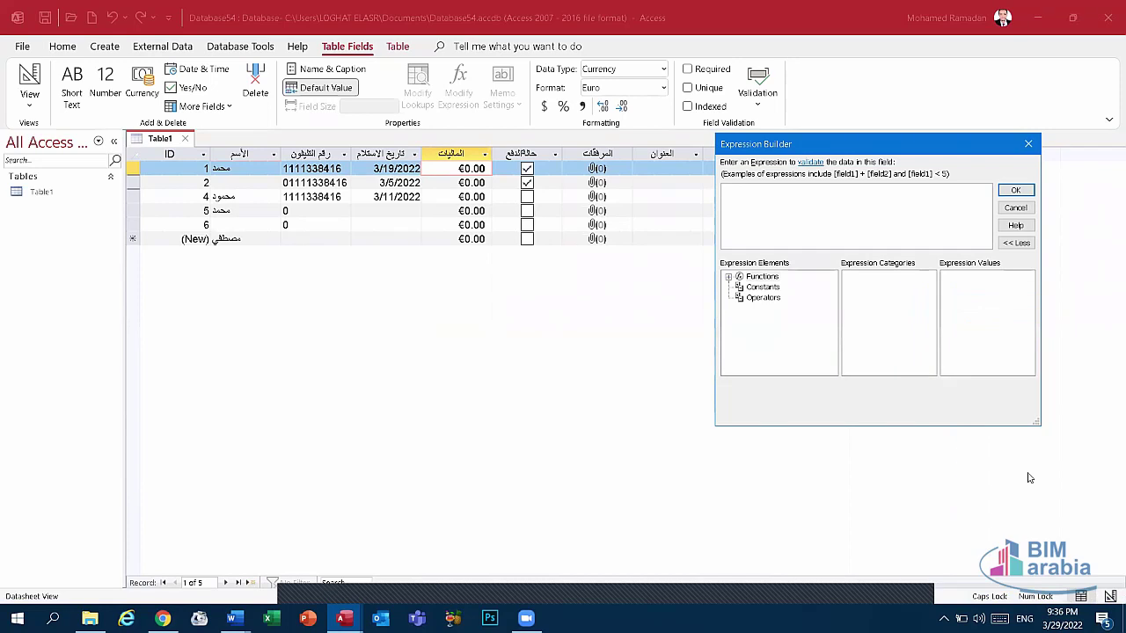
type("<")
type("10")
left_click(1016, 191)
- Enter 5 as the first record's amount and toggle the second record's payment checkbox
left_click(470, 168)
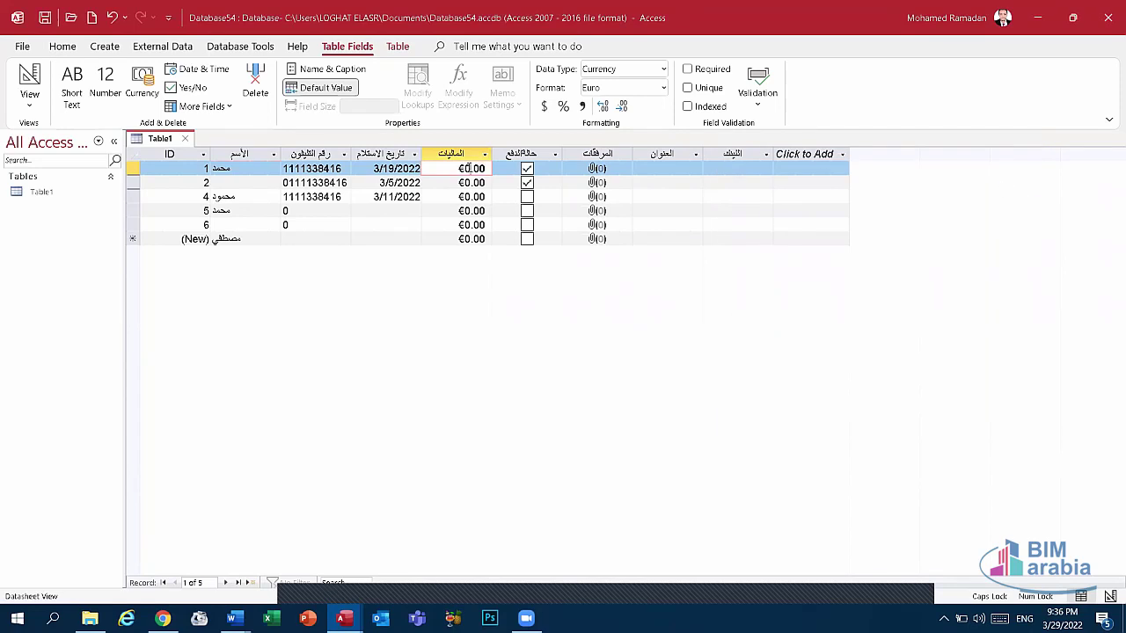
left_click_drag(466, 168, 494, 174)
type("5")
key("Tab")
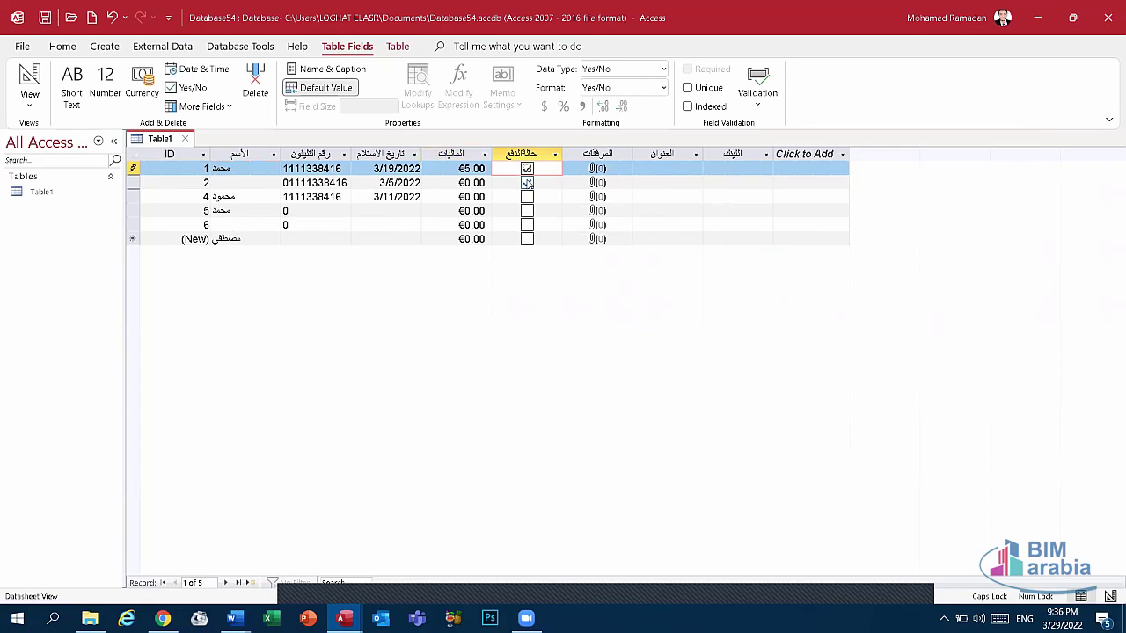
left_click(527, 182)
left_click(467, 168)
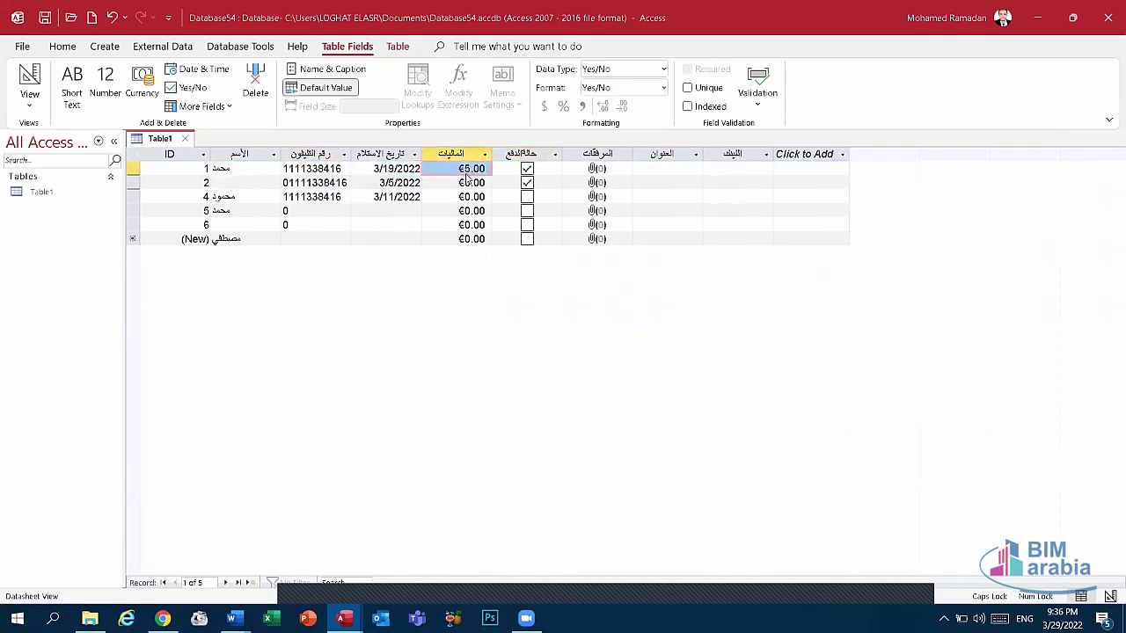
- Keep the <10 rule, then test it with 15 in the first record and dismiss the rejection
left_click(762, 107)
left_click(794, 147)
type("<10")
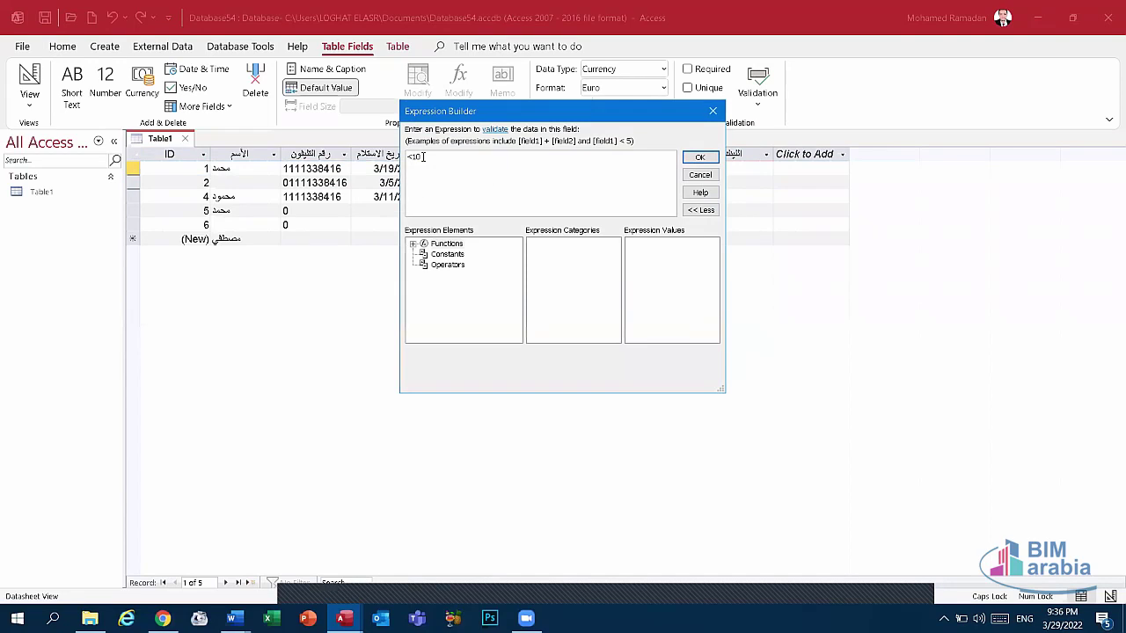
left_click_drag(423, 157, 398, 155)
type("<")
left_click(699, 157)
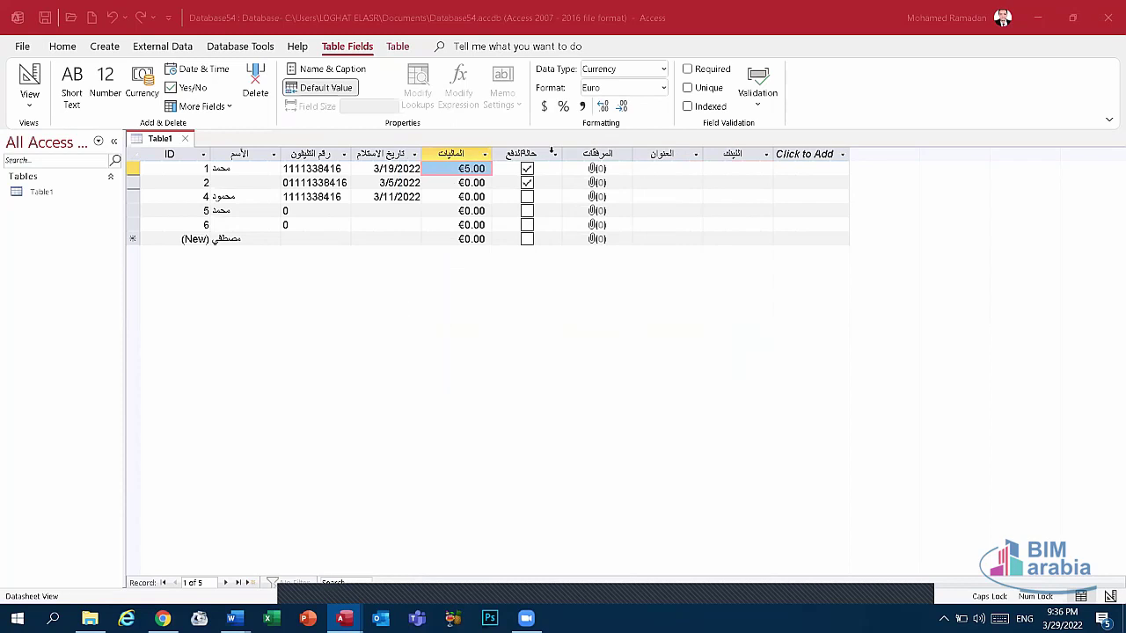
left_click(463, 169)
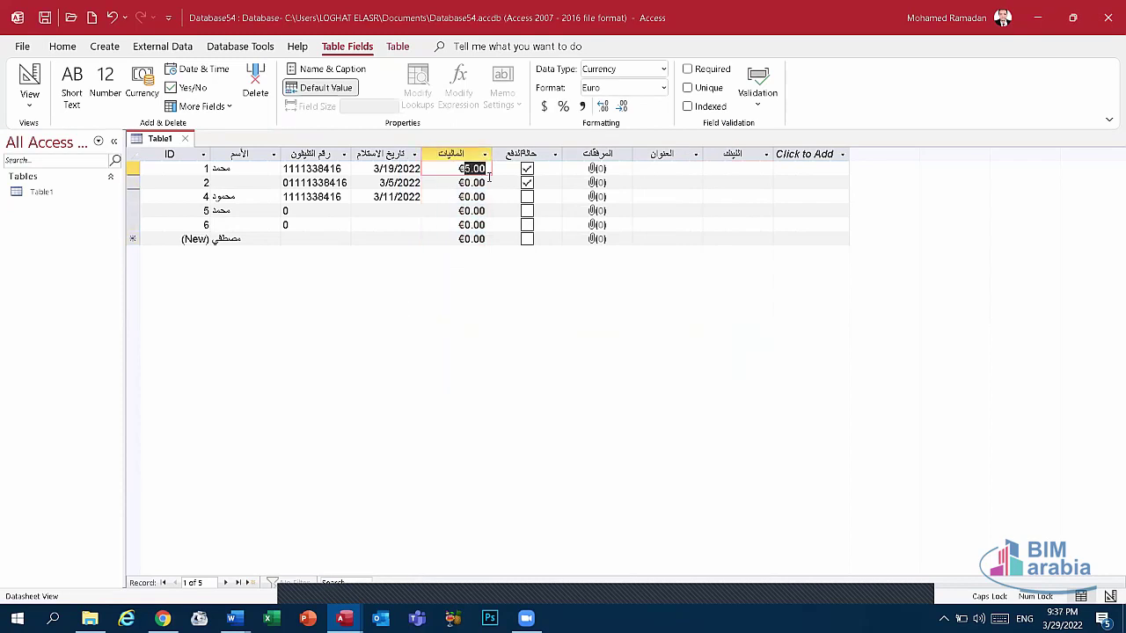
type("15")
key("Return")
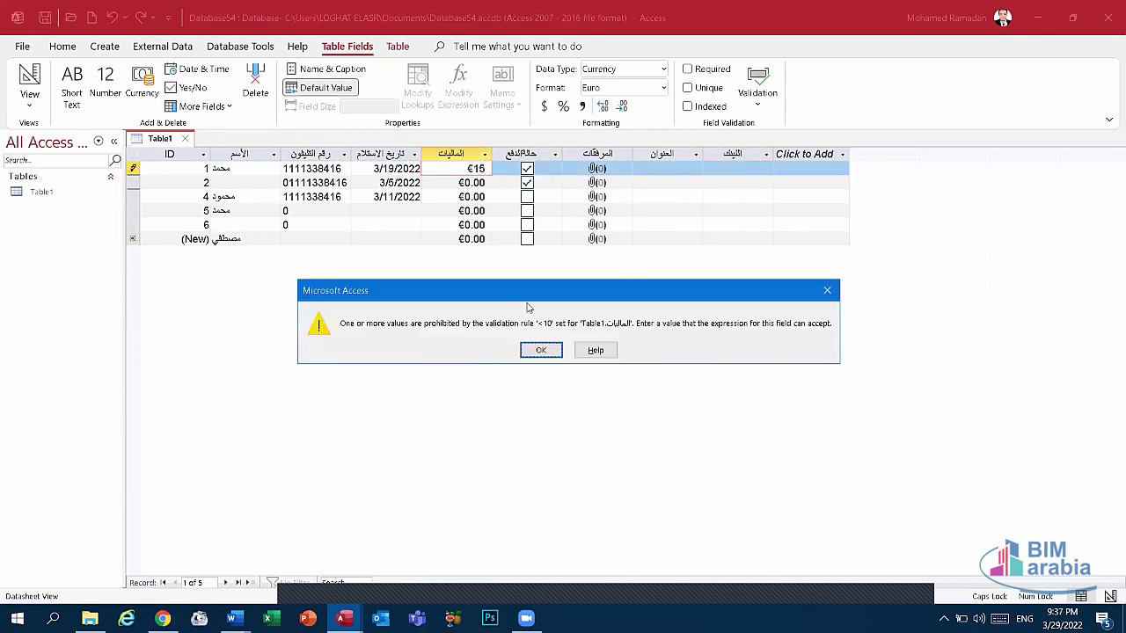
left_click(538, 351)
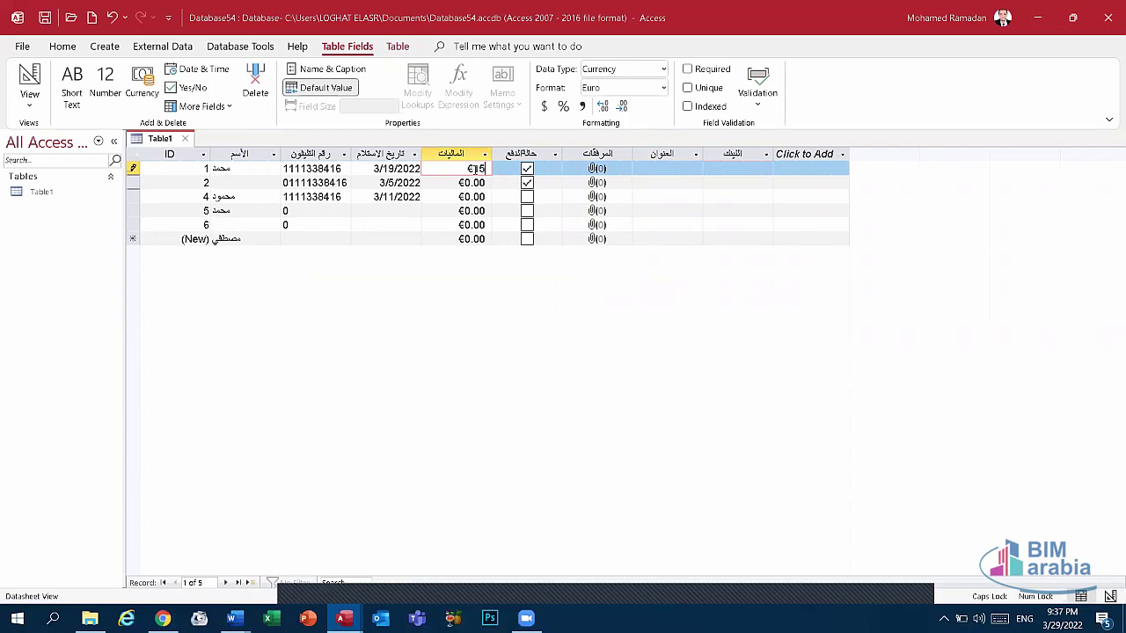
- Change the amount field's rule to >50 and apply it despite the existing-data warning
left_click(758, 95)
left_click(792, 127)
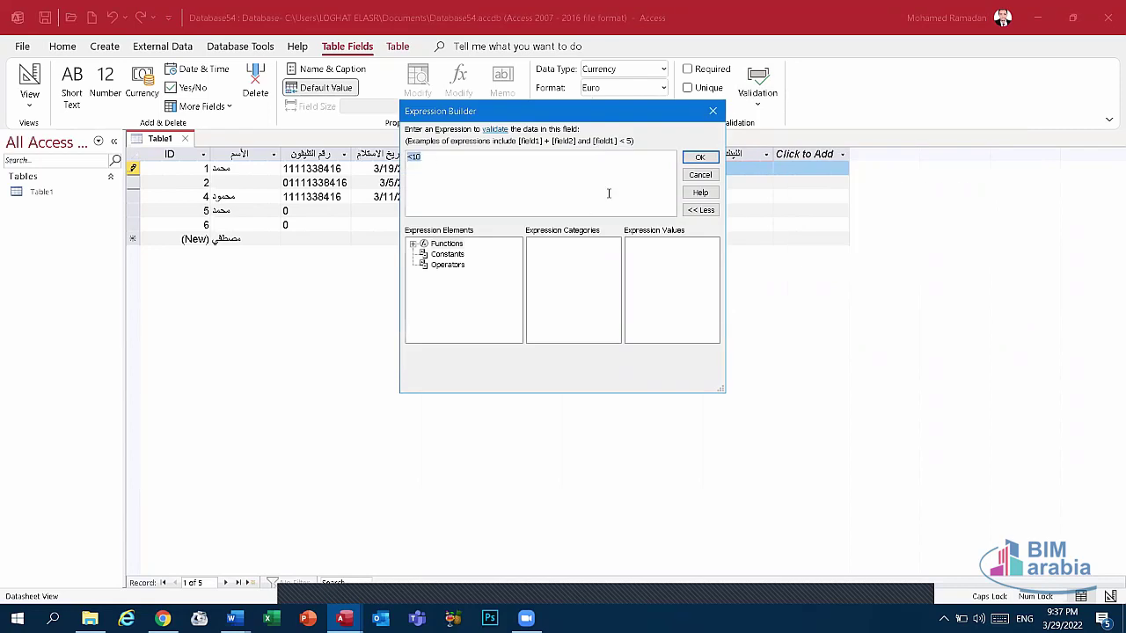
type(">5")
type("0")
left_click(707, 158)
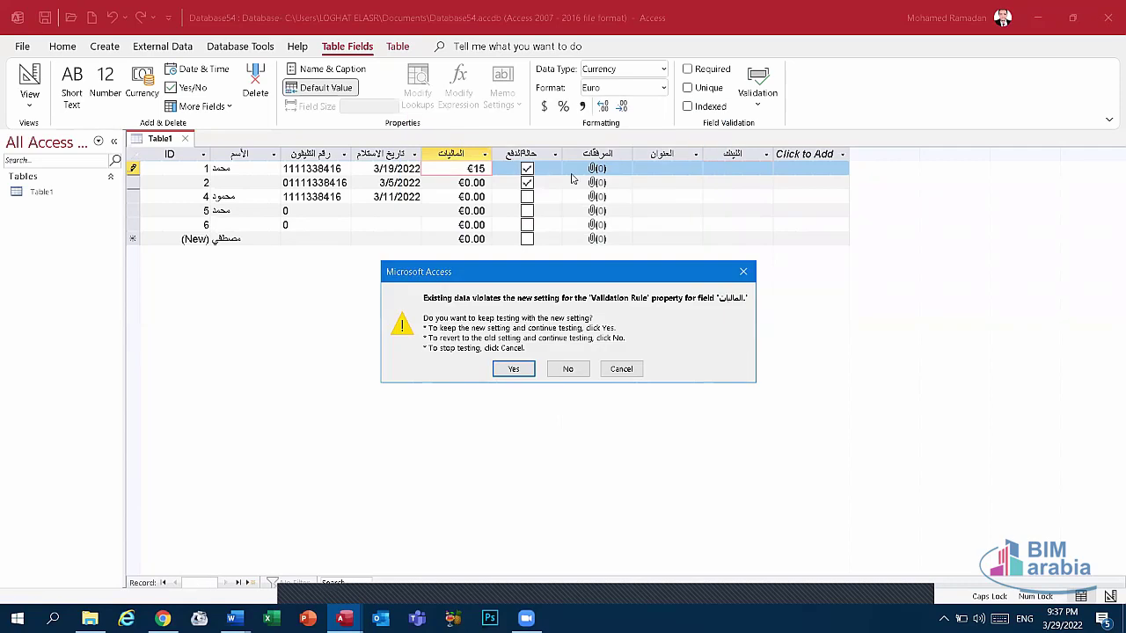
left_click(513, 368)
- Test the >50 rule with 40 and 30 in the first record, dismissing each rejection
left_click(463, 173)
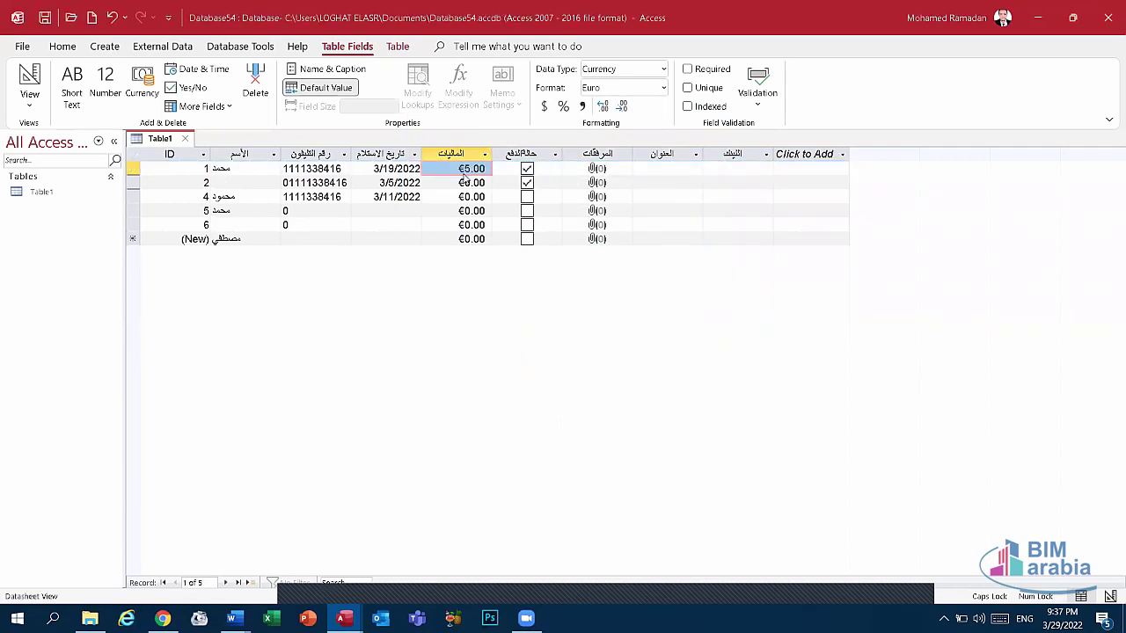
double_click(463, 168)
type("4")
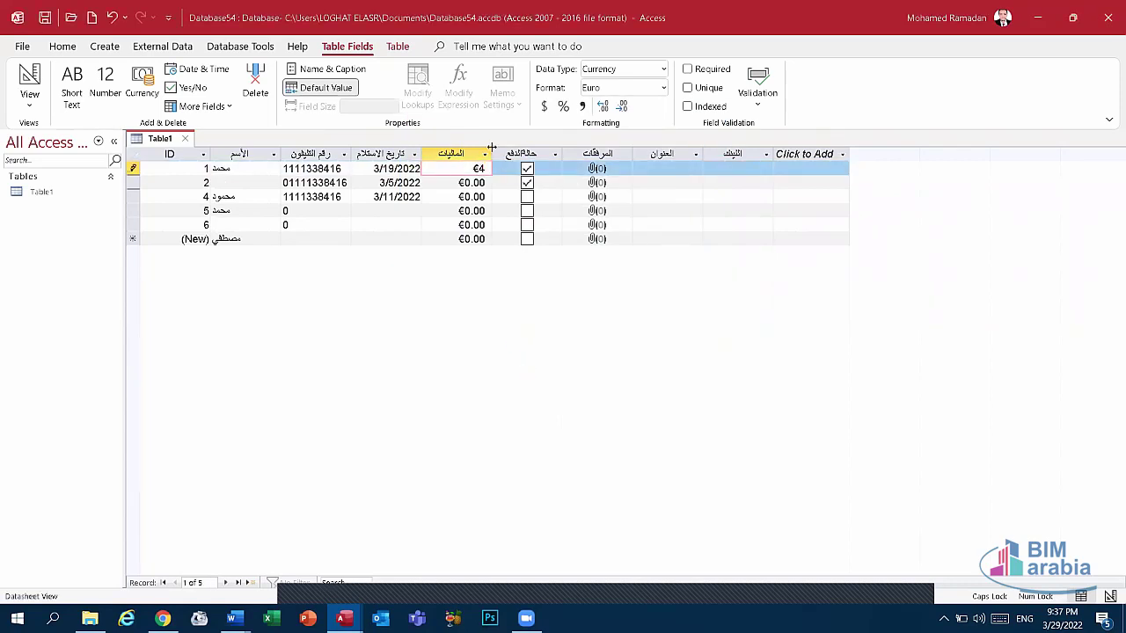
type("0")
key("Return")
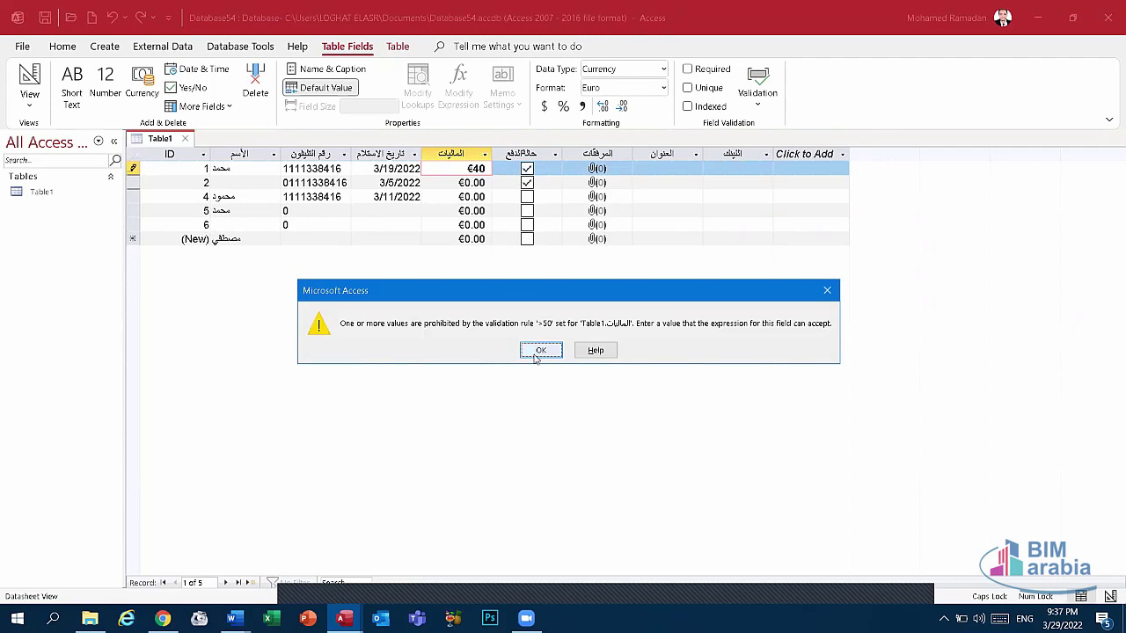
left_click(531, 349)
double_click(464, 168)
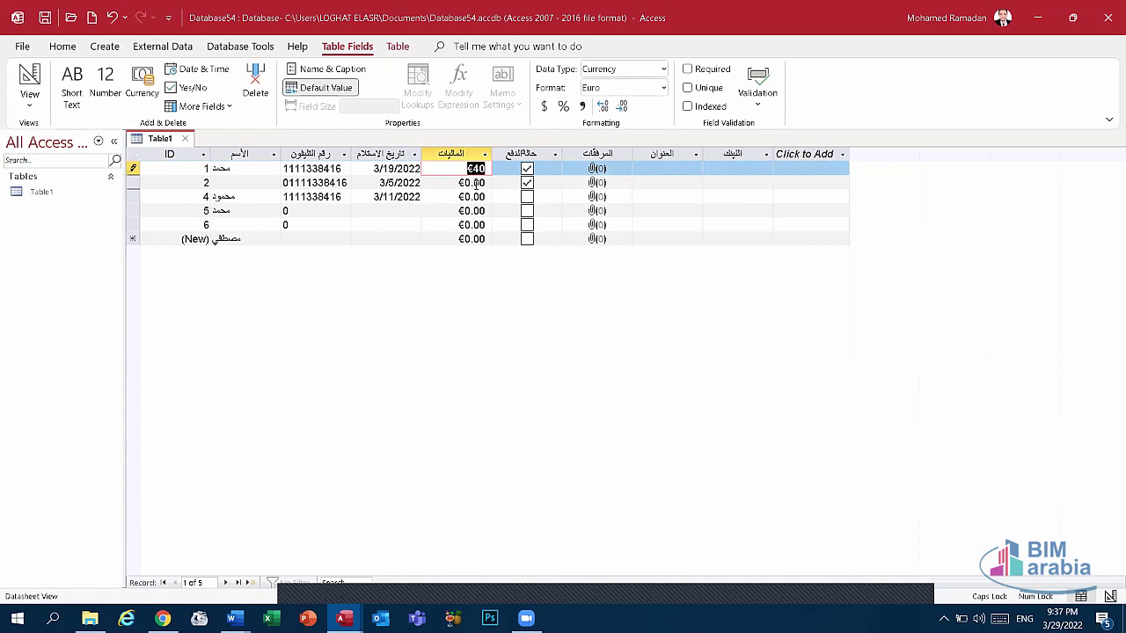
type("30")
key("Return")
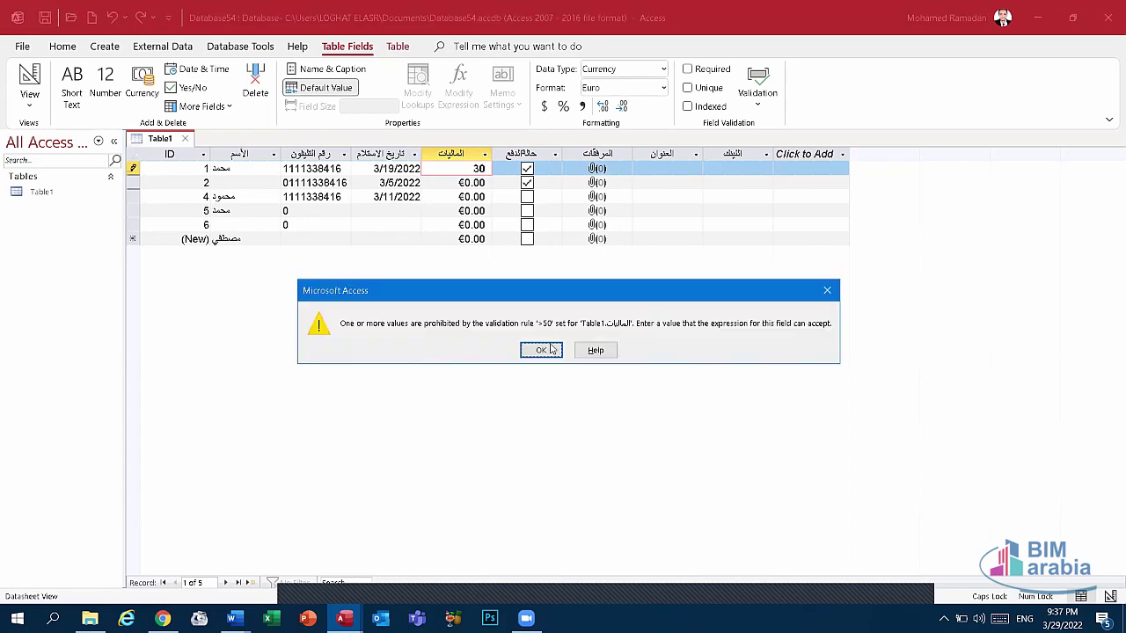
left_click(534, 350)
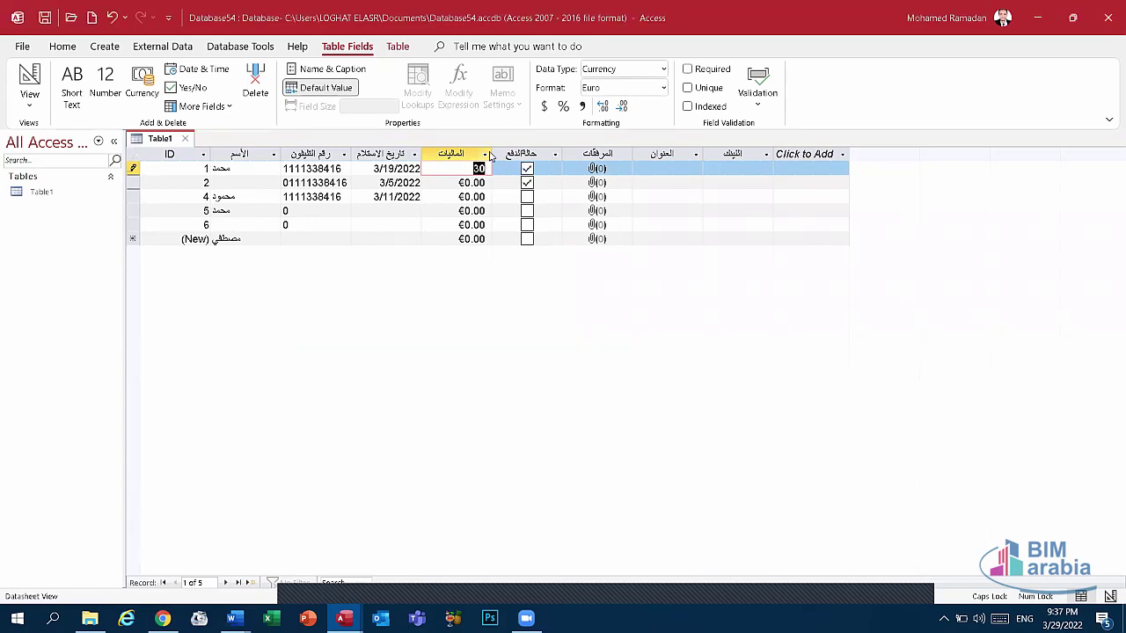
- Try 50, dismiss its rejection, then enter the accepted amount 51
type("50")
key("Return")
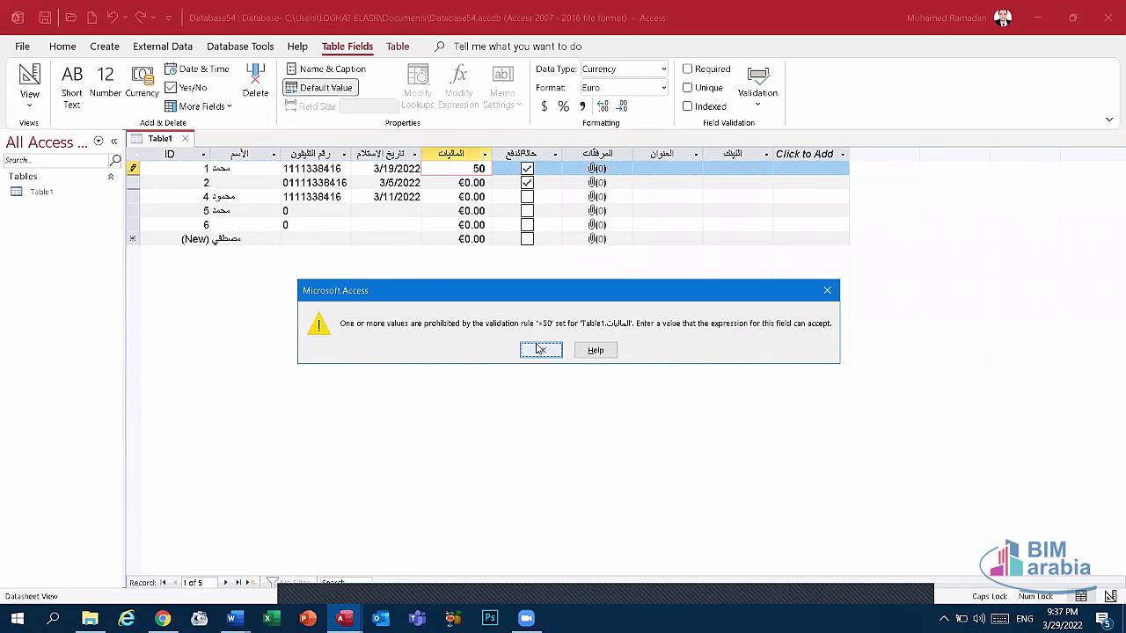
left_click(540, 350)
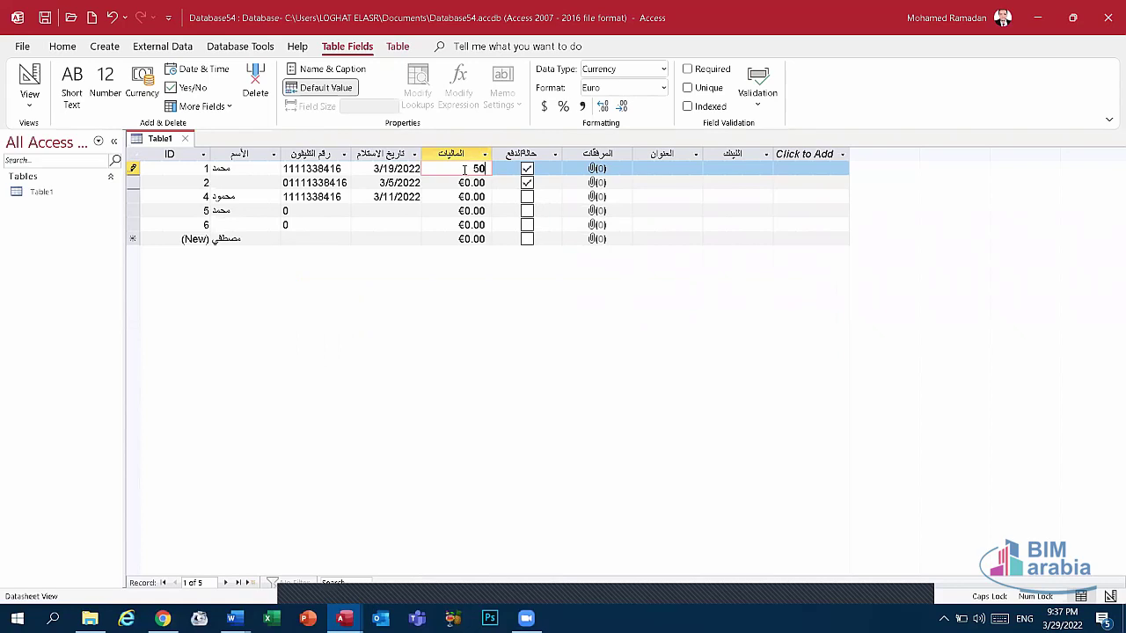
left_click_drag(464, 169, 490, 168)
type("51")
key("Tab")
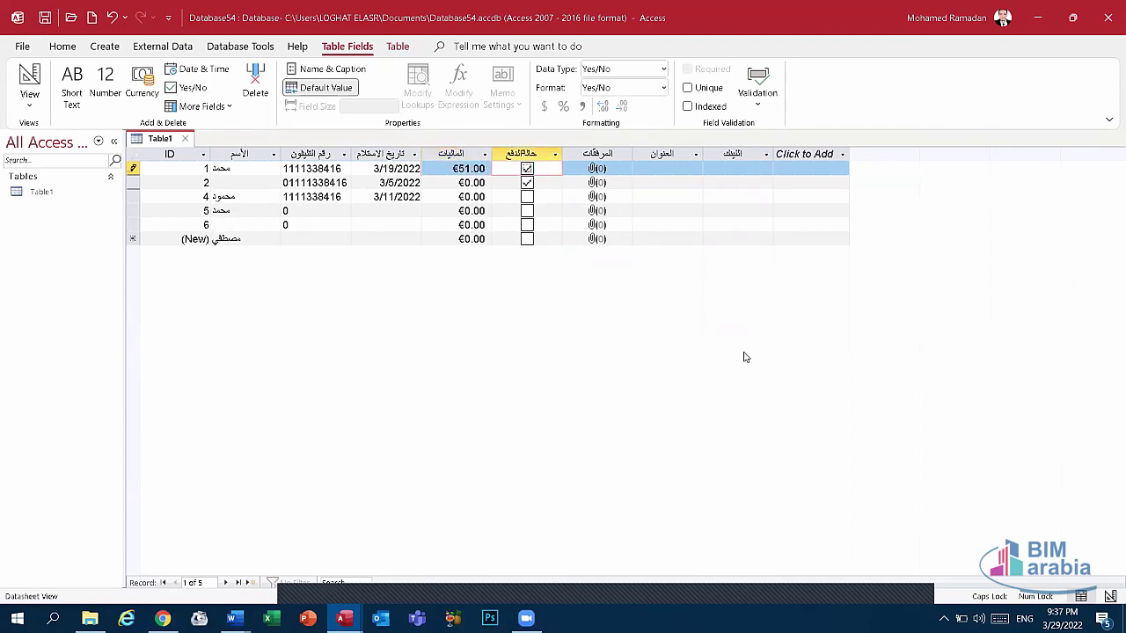
- Inspect the field validation rule in the Expression Builder and close it unchanged
left_click(747, 98)
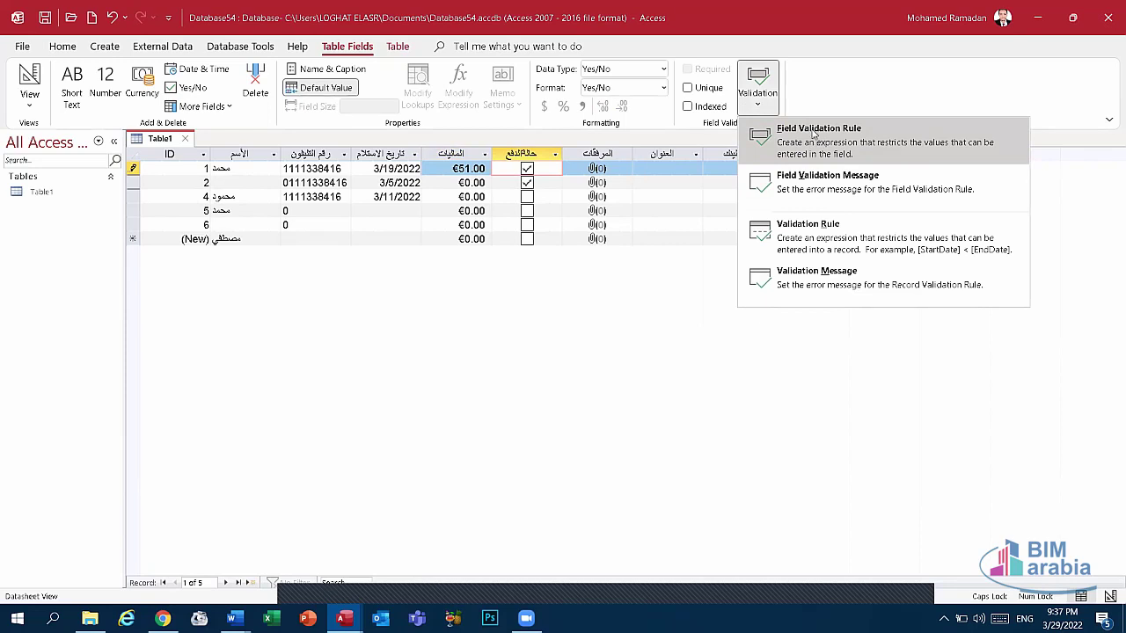
left_click(813, 132)
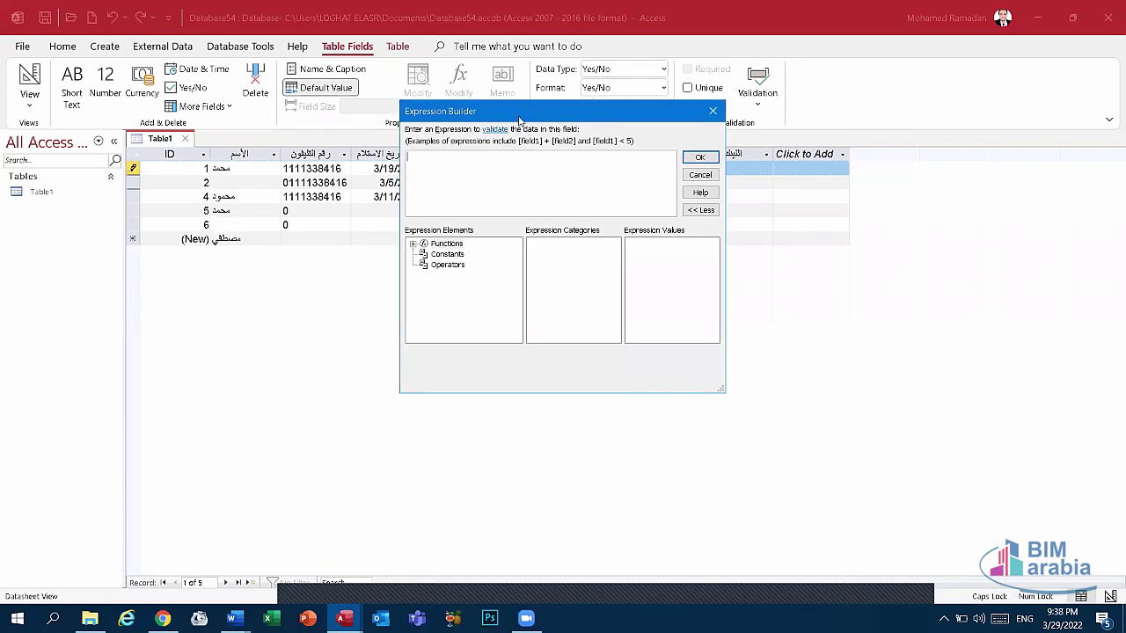
left_click_drag(466, 112, 679, 125)
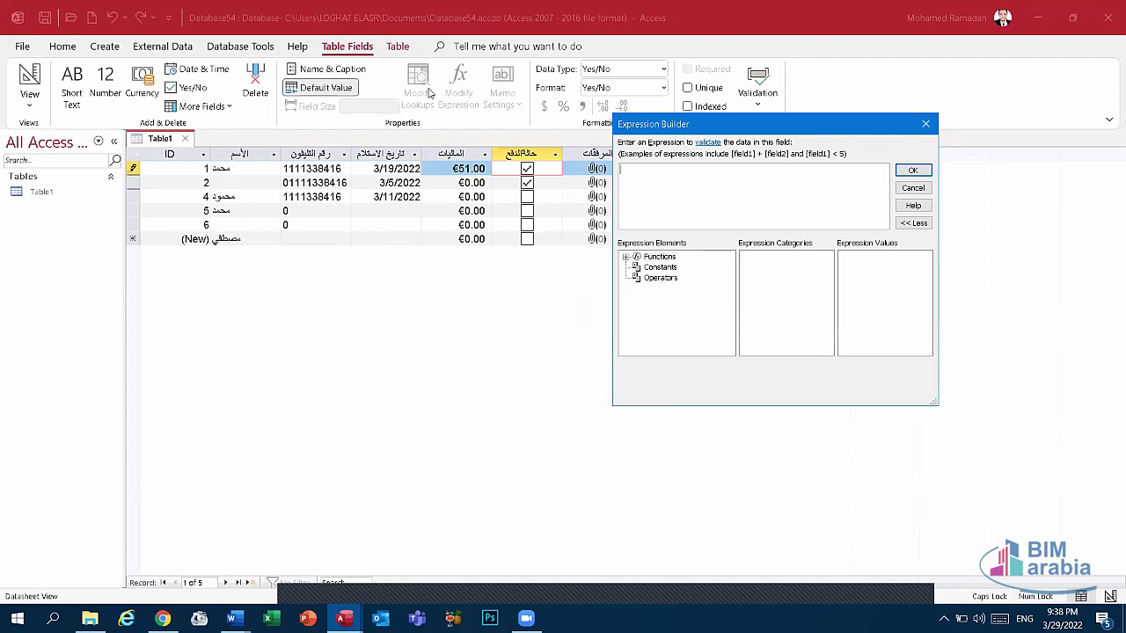
left_click(925, 124)
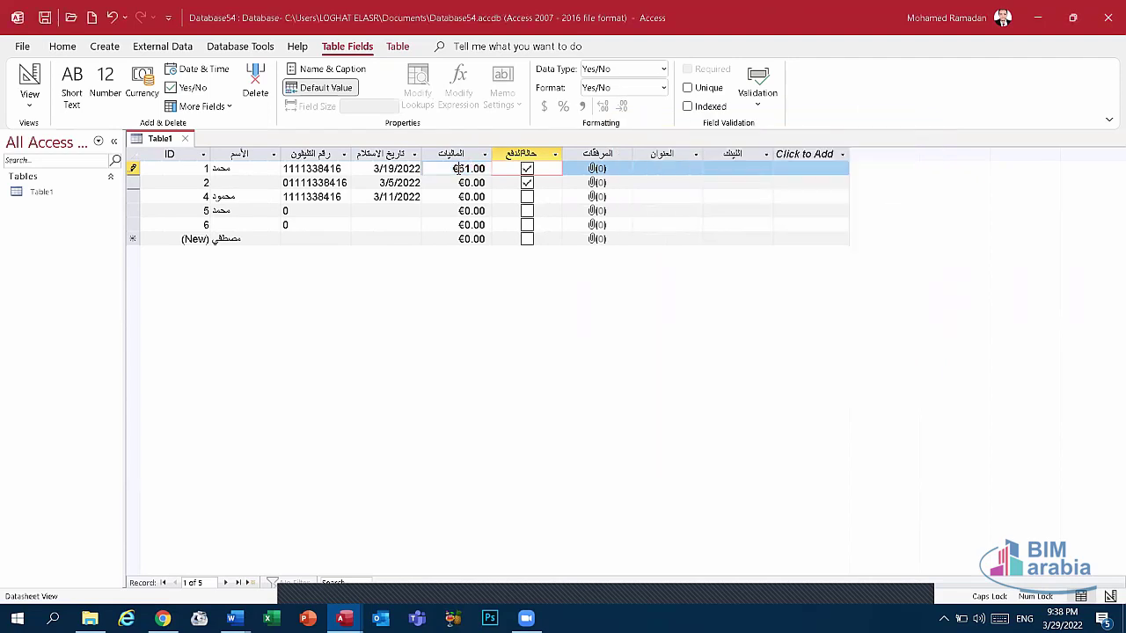
- Re-enter 50 as the first record's amount and dismiss the >50 rule's default error
left_click_drag(456, 168, 527, 186)
type("5")
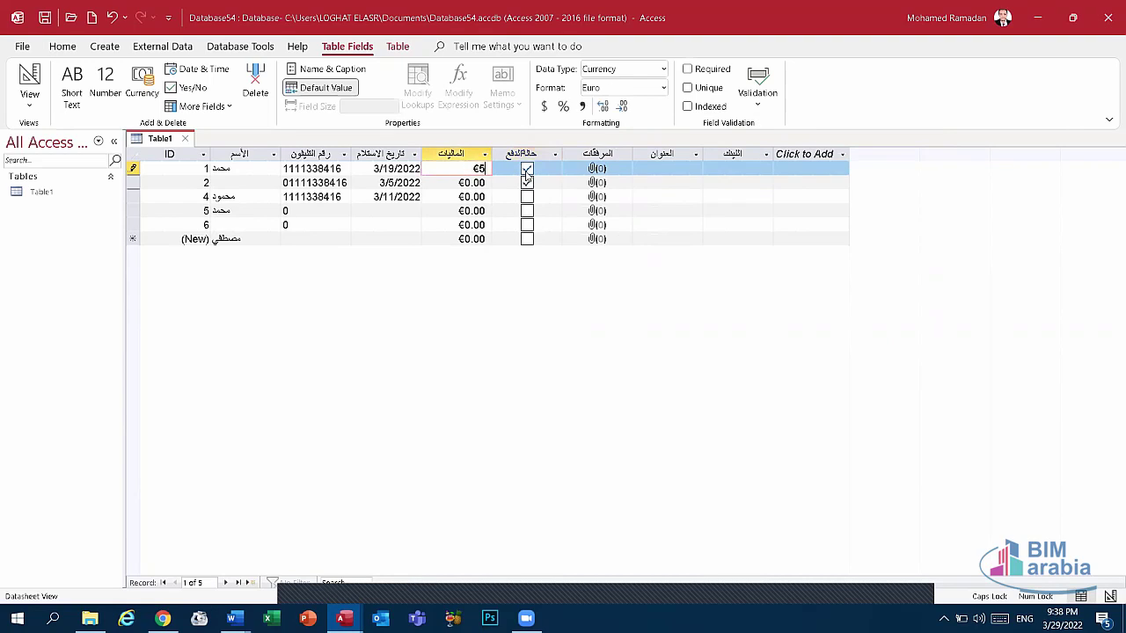
type("0")
key("Return")
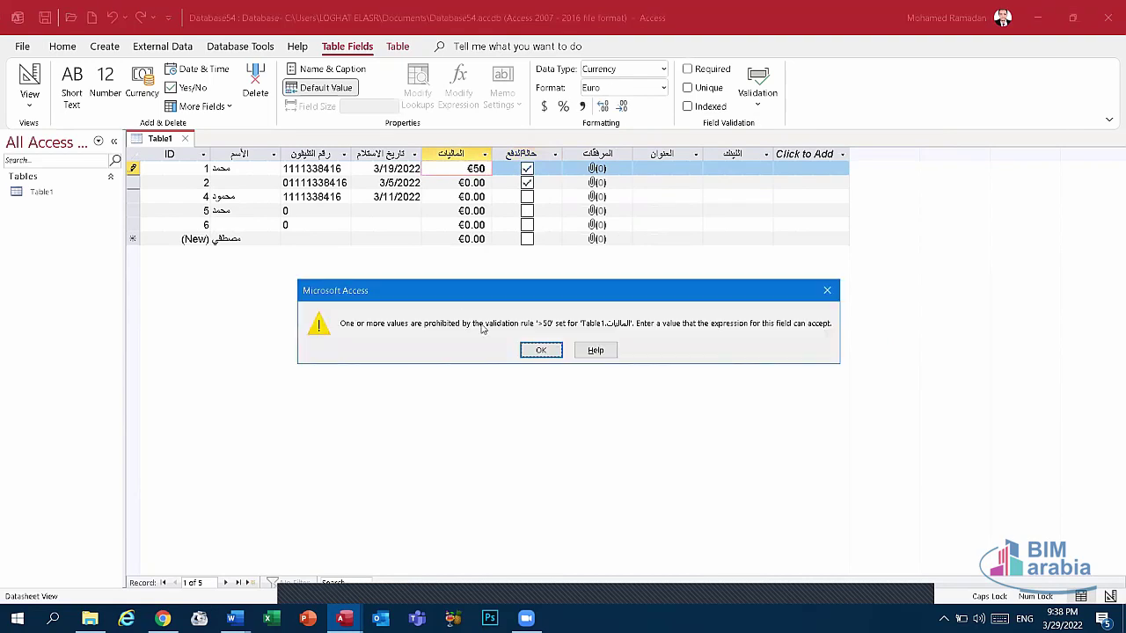
left_click(541, 350)
left_click(758, 104)
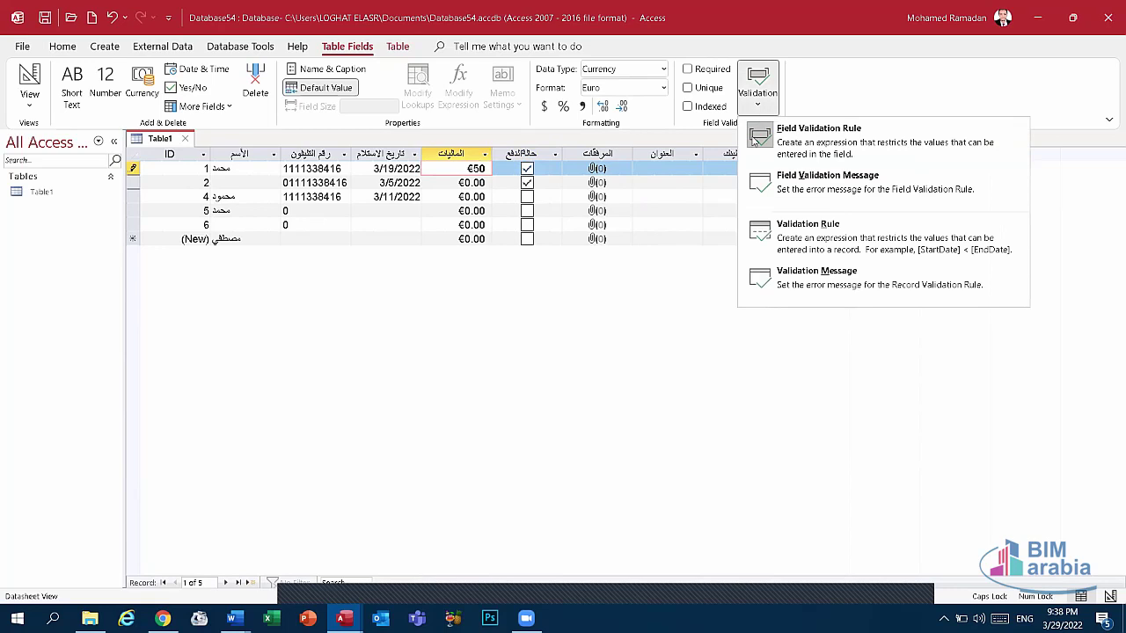
- Set the field validation message to 'وا لا نقبل اقل من 50' using the Arabic keyboard
left_click(817, 188)
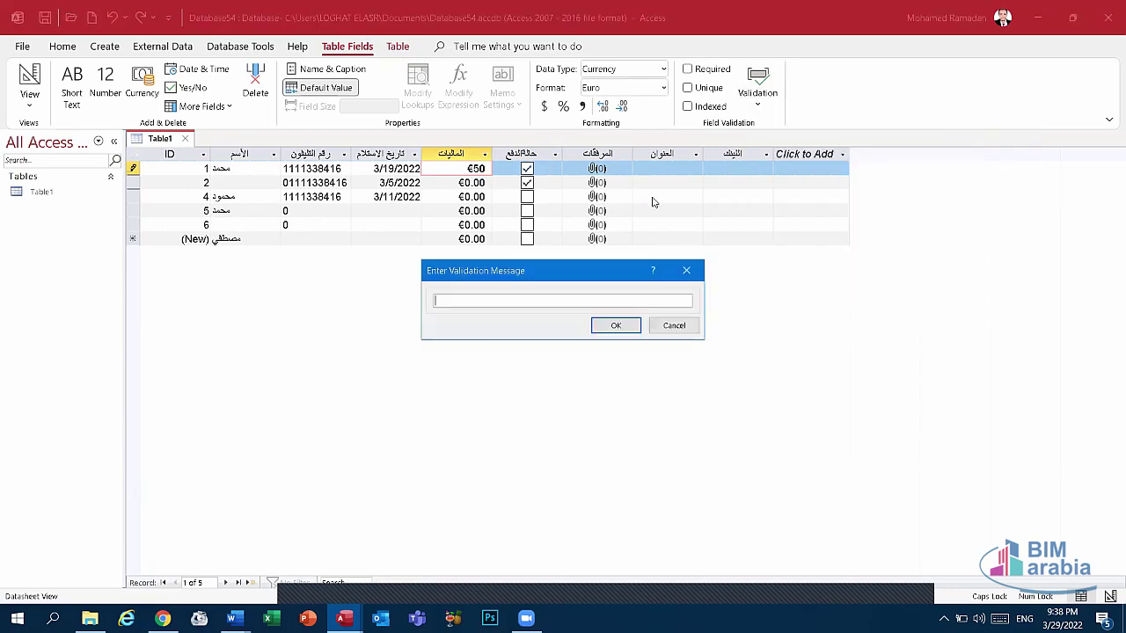
left_click_drag(614, 271, 758, 224)
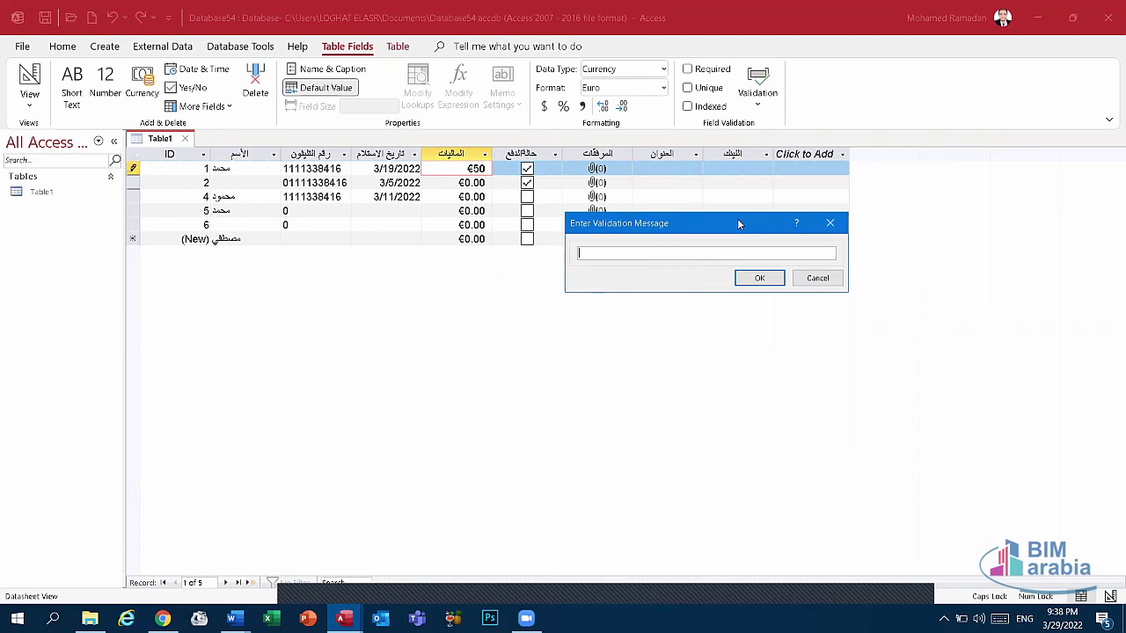
type("ل")
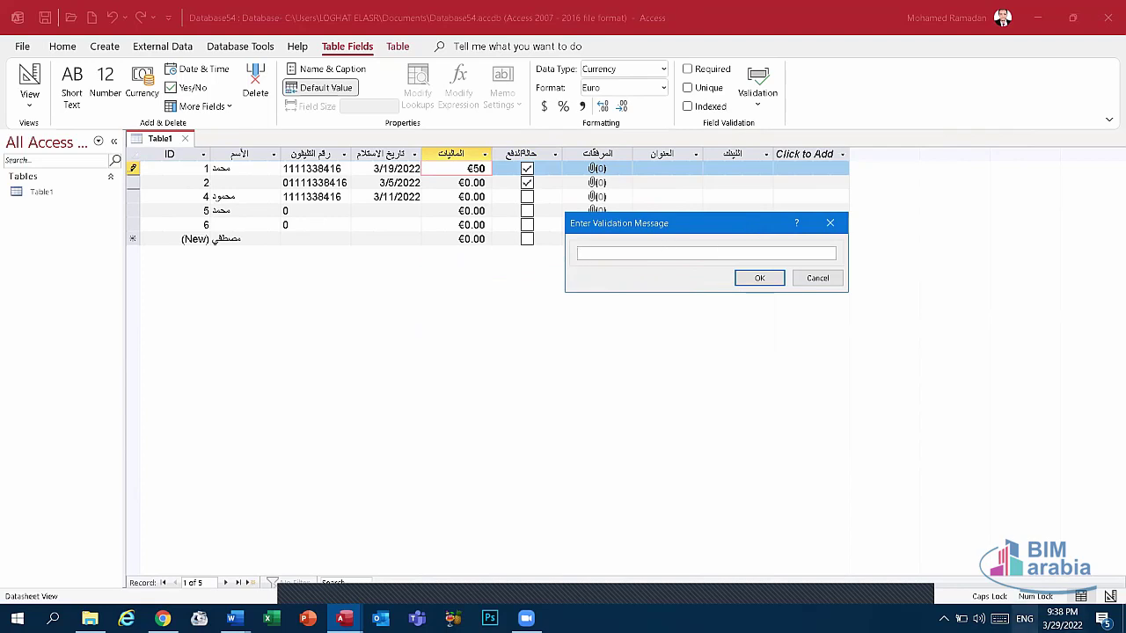
left_click(1024, 618)
left_click(1017, 529)
type("عم")
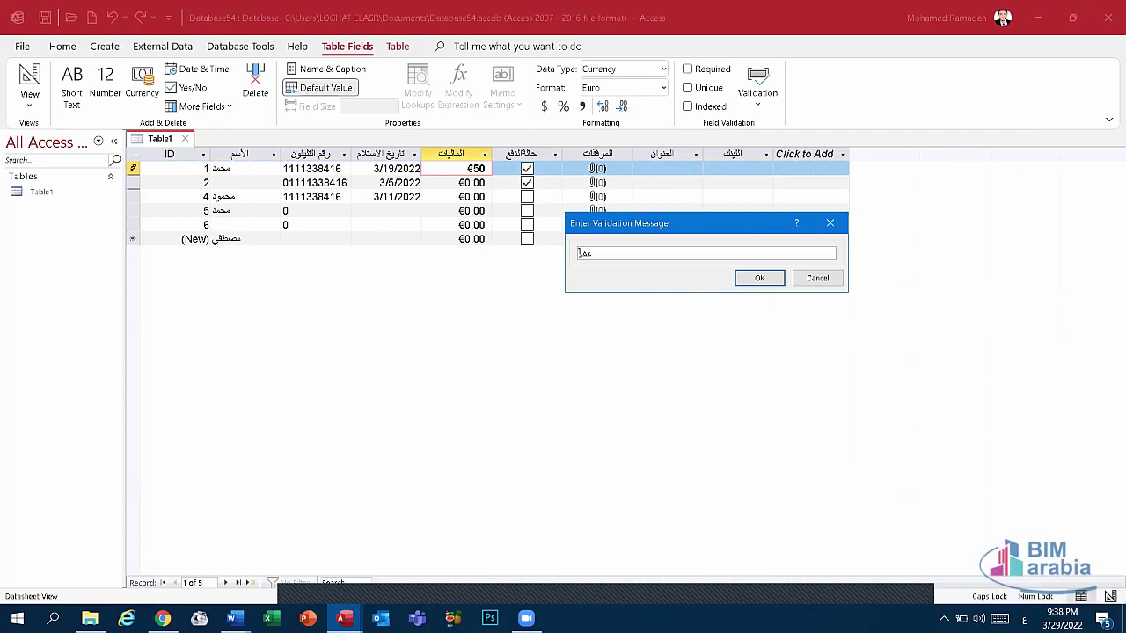
type("وا لا")
type(" نقبل")
type(" اقل من")
type(" 50")
left_click(761, 280)
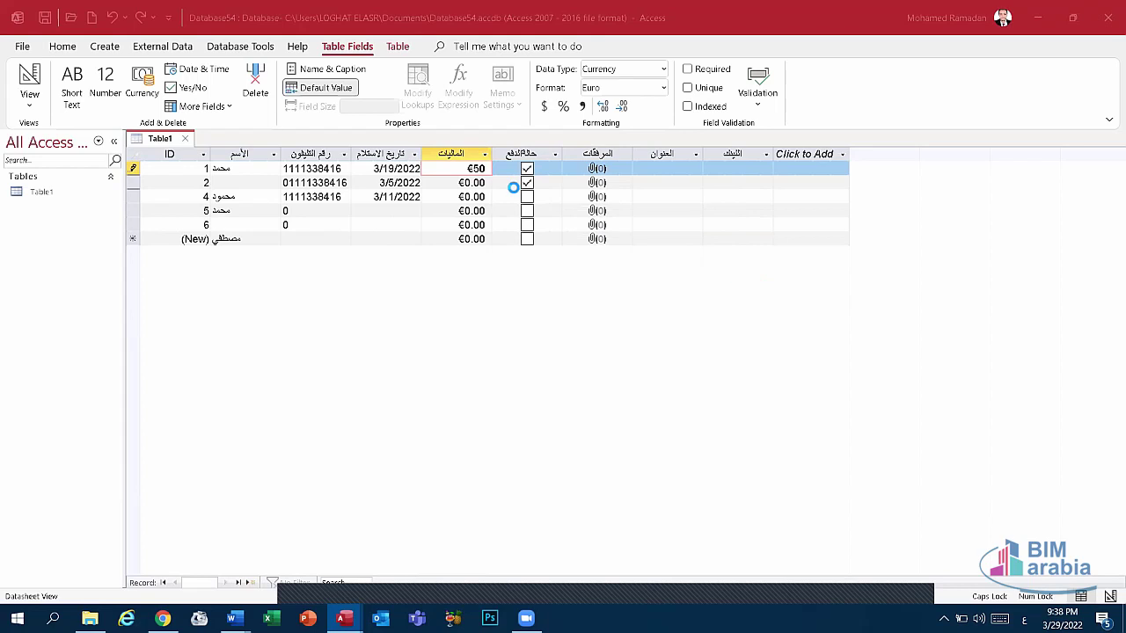
- Enter 40 as the first record's amount and dismiss the Arabic rejection message
left_click(475, 169)
left_click(474, 169)
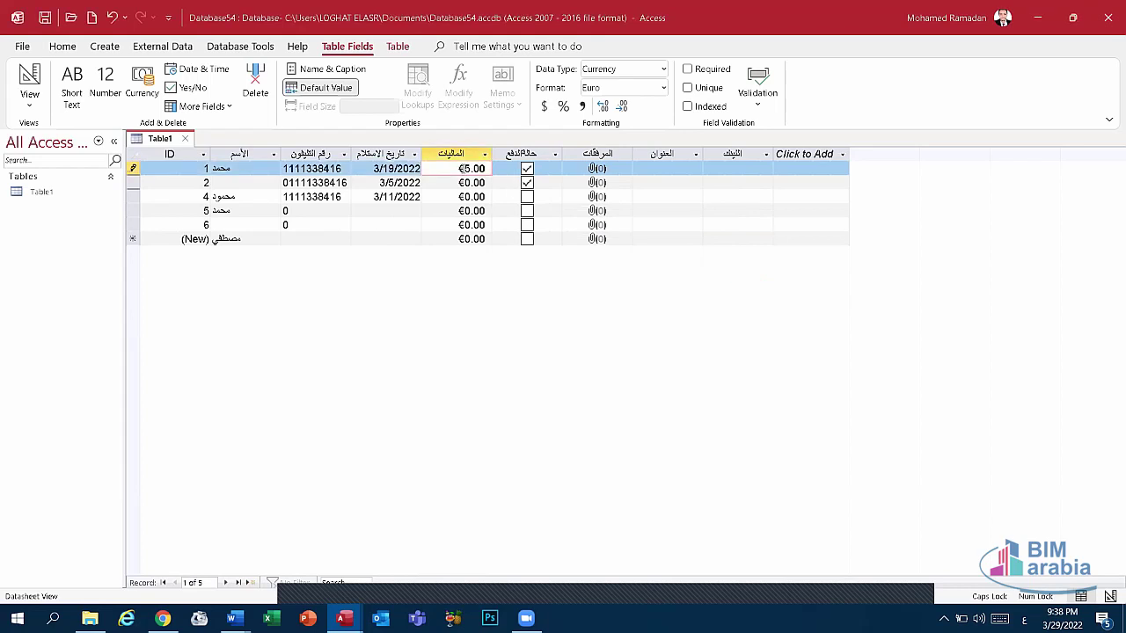
left_click_drag(461, 168, 498, 171)
type("40")
key("Return")
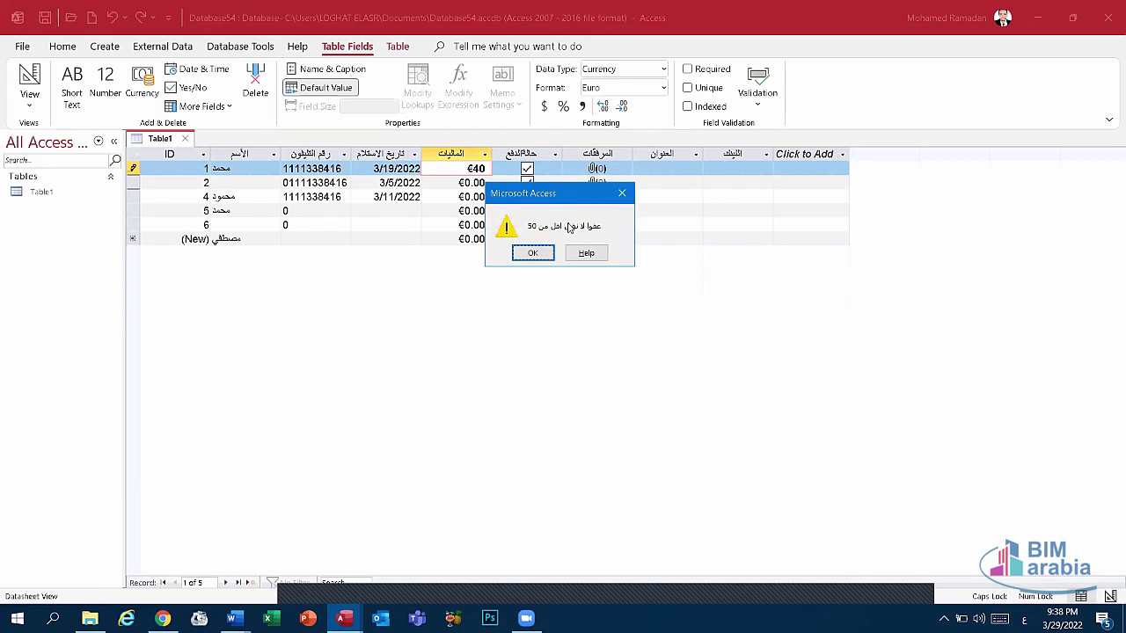
left_click(532, 253)
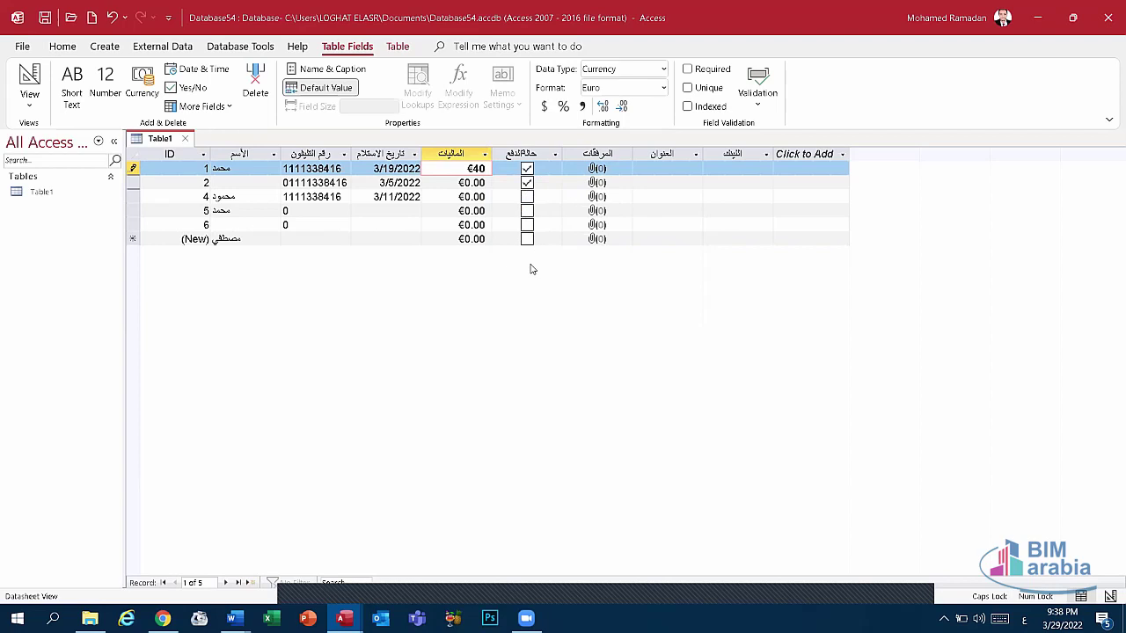
- Review the >50 field validation rule and close the Expression Builder unchanged
left_click(752, 93)
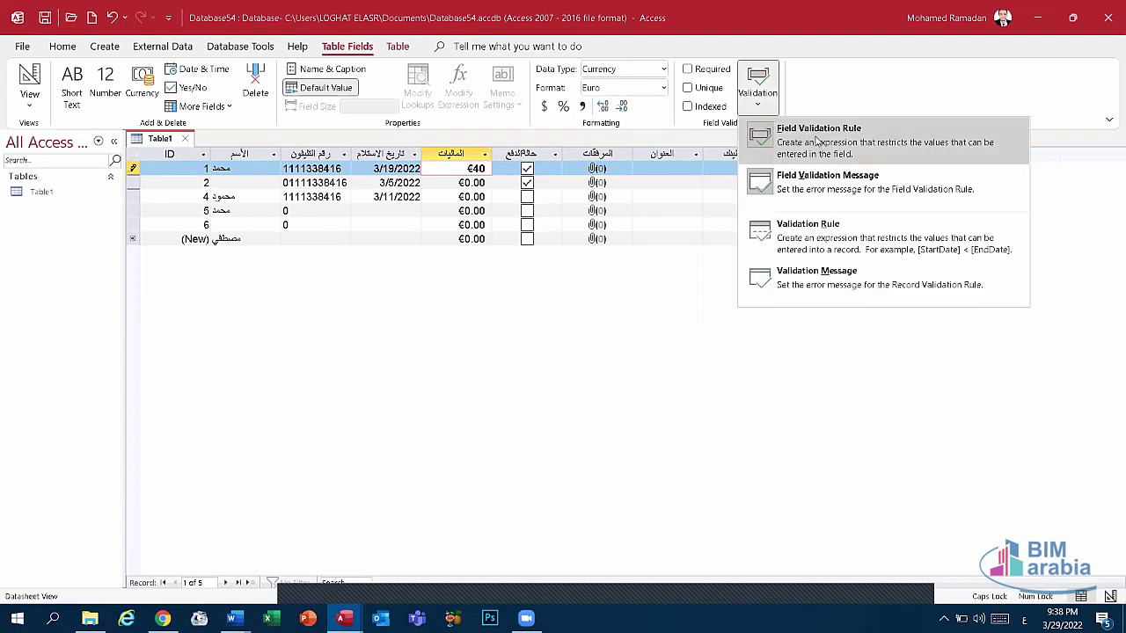
left_click(814, 141)
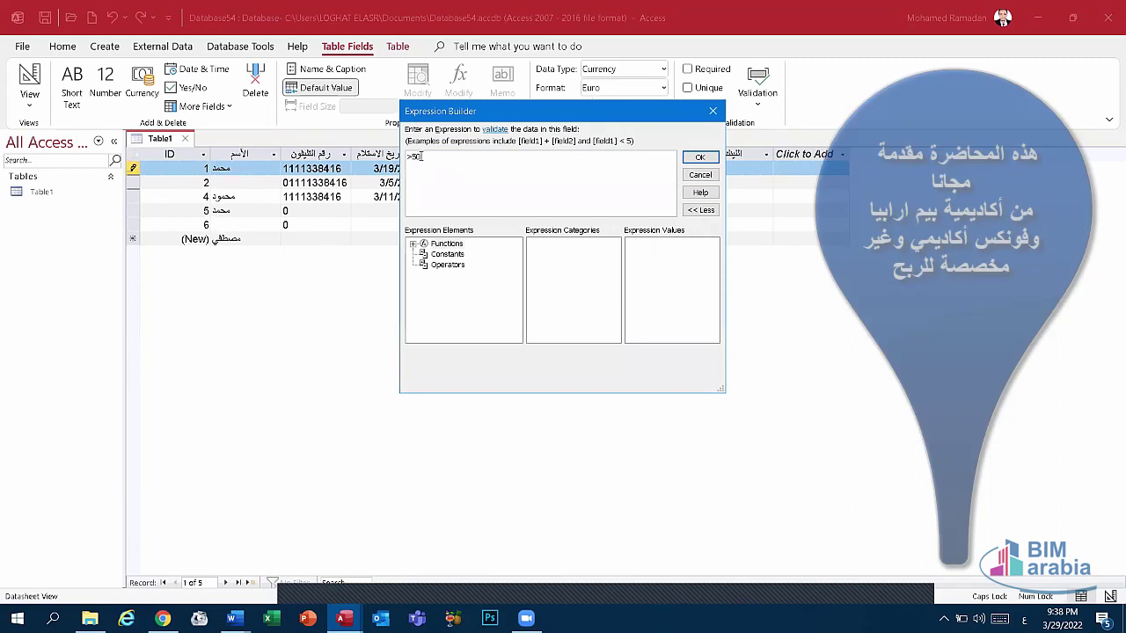
double_click(414, 156)
left_click_drag(466, 106, 579, 107)
left_click(534, 152)
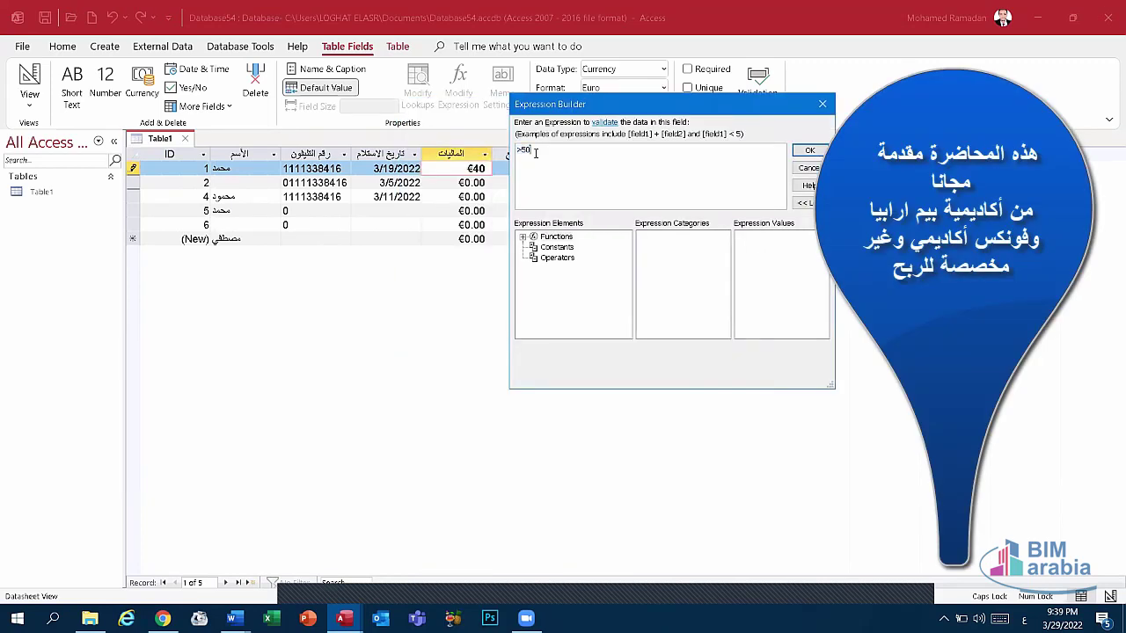
left_click_drag(628, 153, 517, 151)
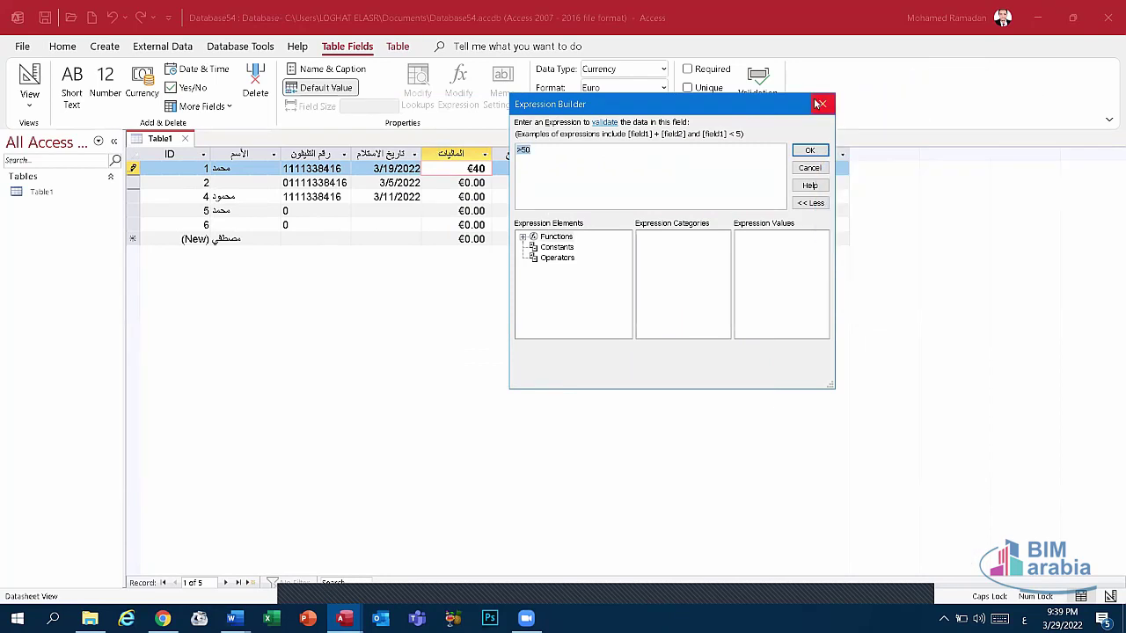
left_click(819, 103)
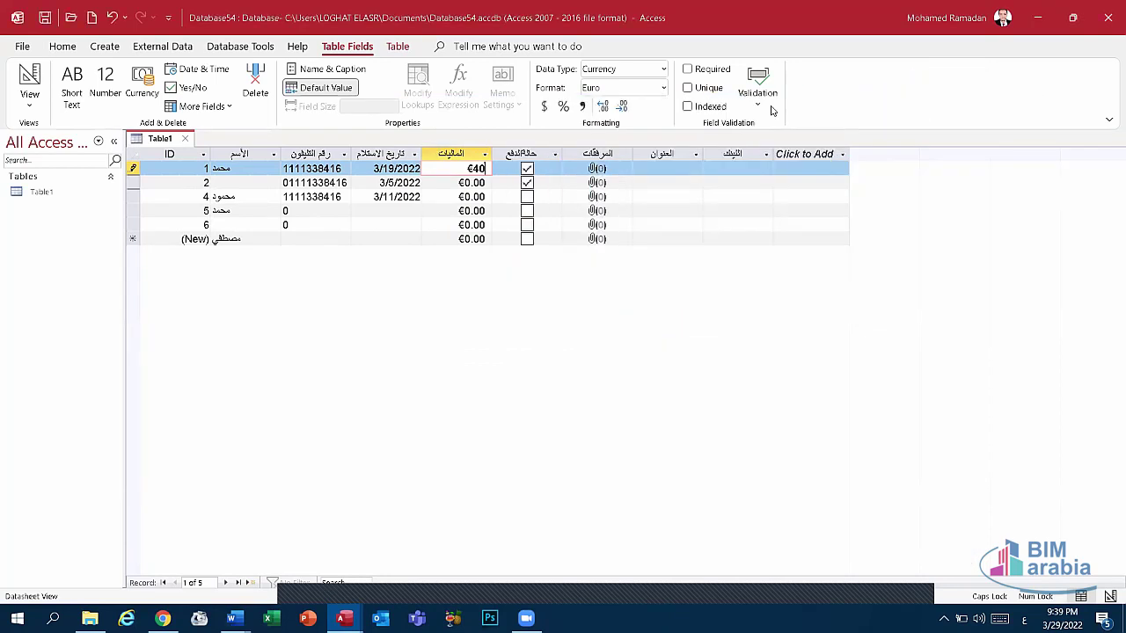
- Check the field validation message and keep the existing Arabic text
left_click(757, 88)
left_click(844, 184)
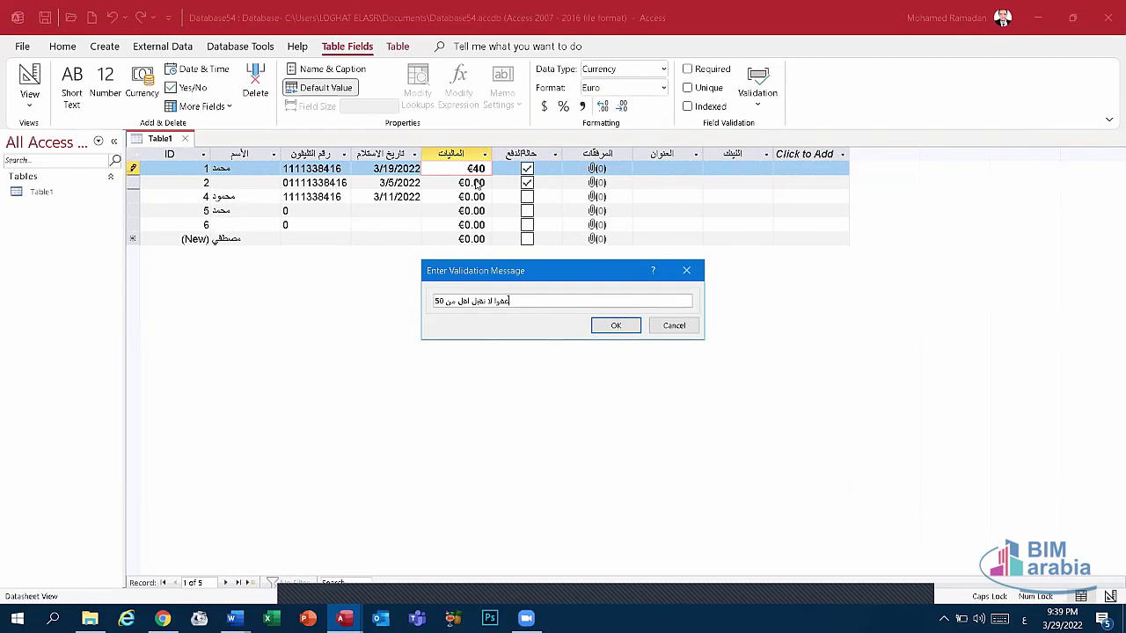
left_click(616, 327)
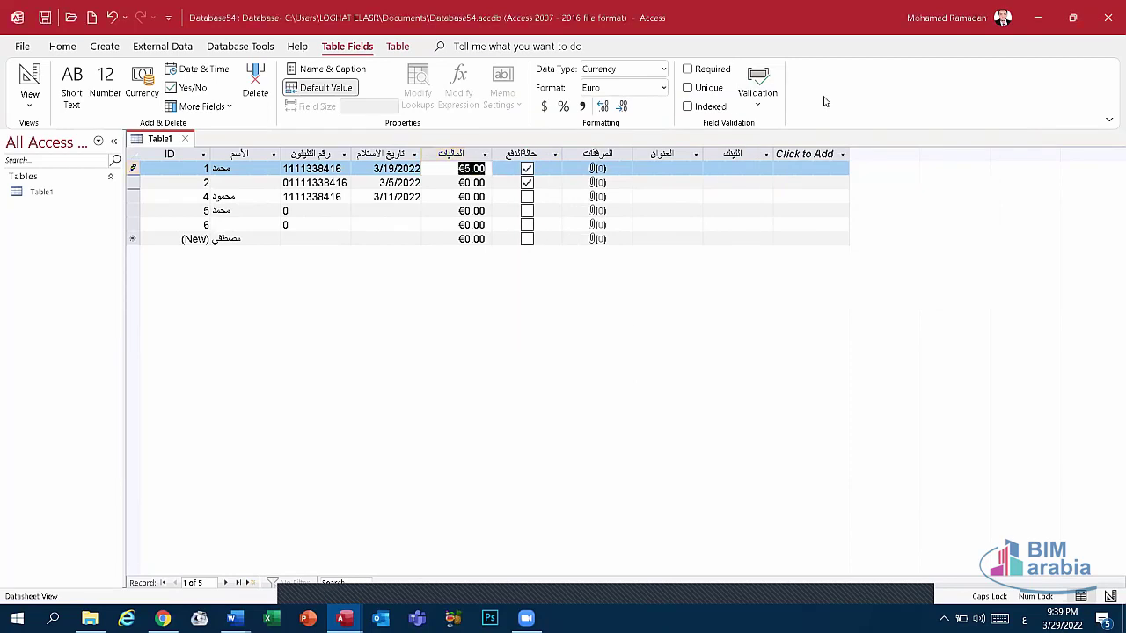
left_click(756, 92)
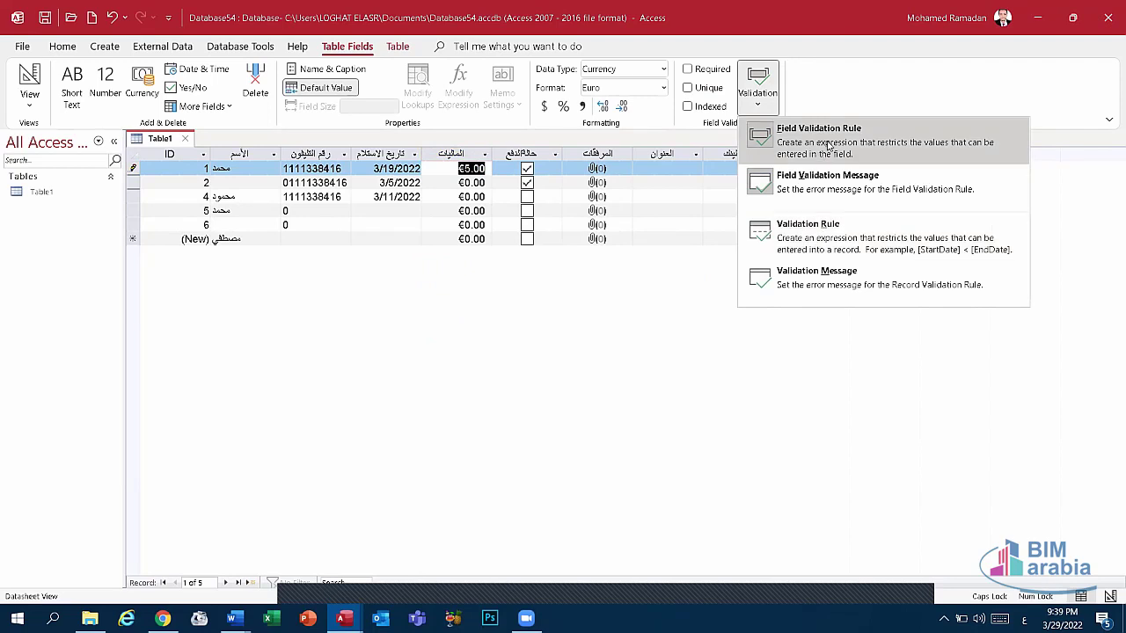
- Open the record validation rule builder and browse fields الأسم, تاريخ الاستلام, حالة الدفع and العنوان
left_click(809, 244)
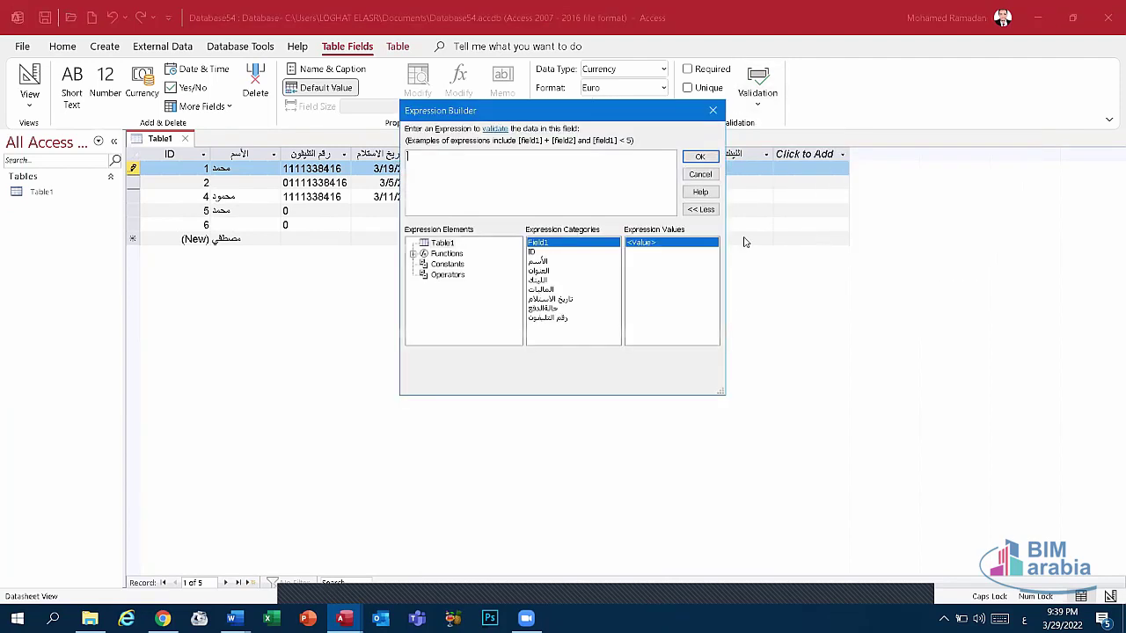
left_click(545, 262)
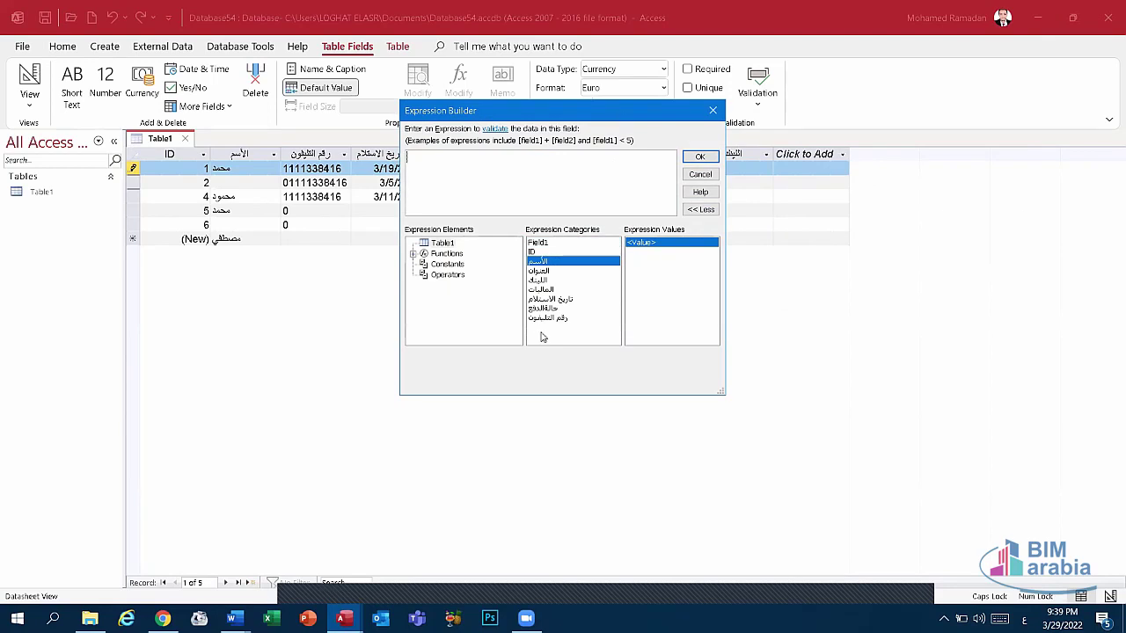
left_click(547, 289)
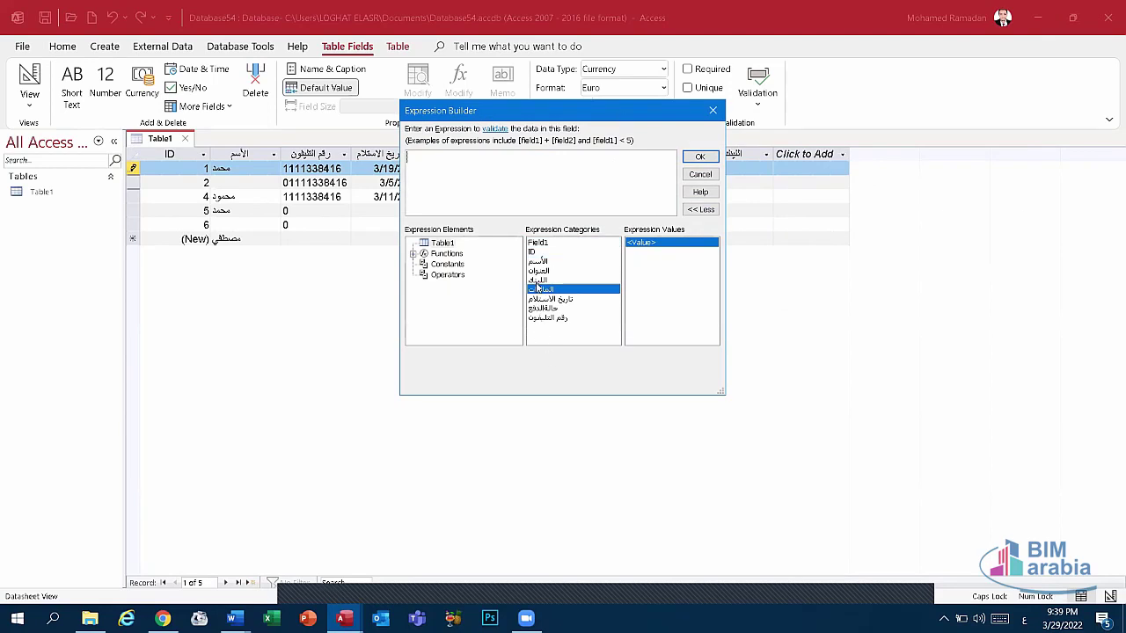
key("Up")
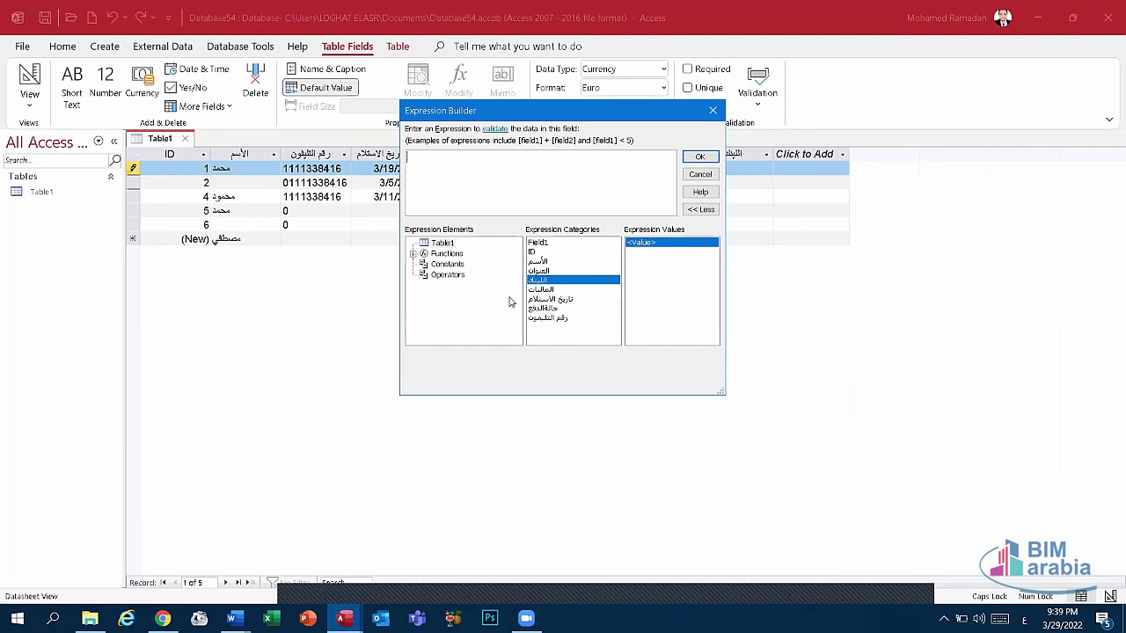
left_click(548, 262)
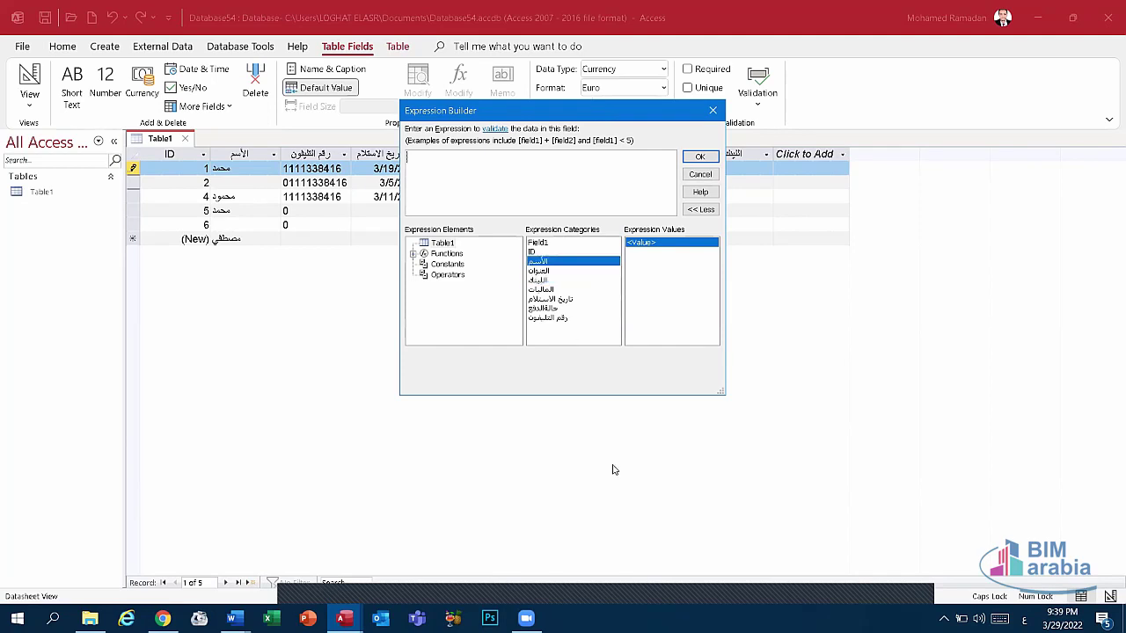
left_click(561, 300)
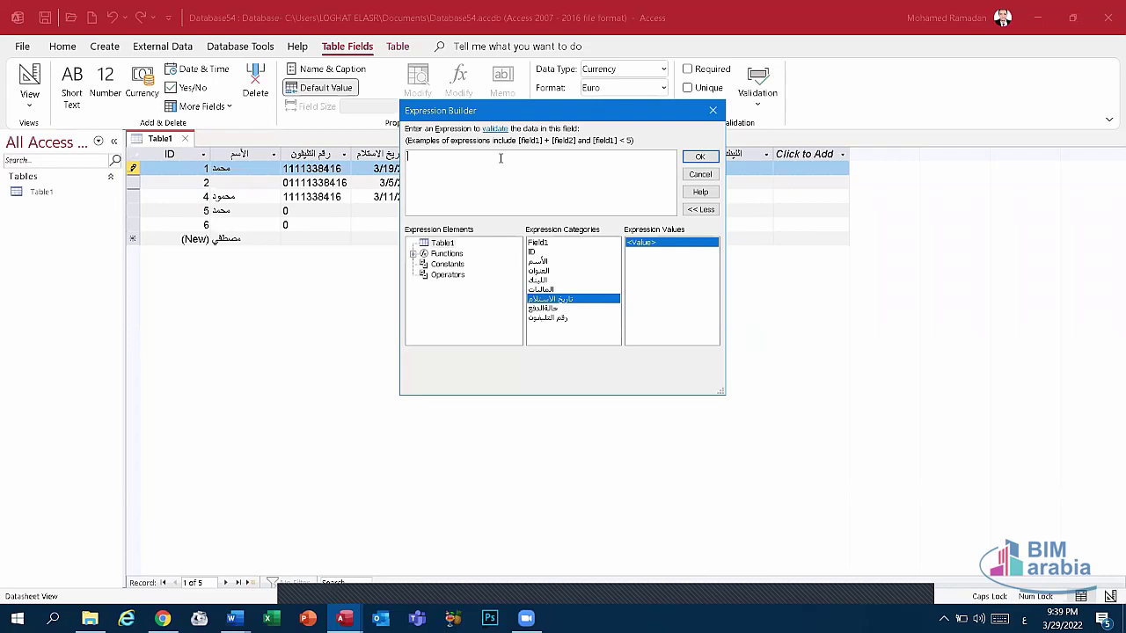
left_click_drag(538, 110, 837, 102)
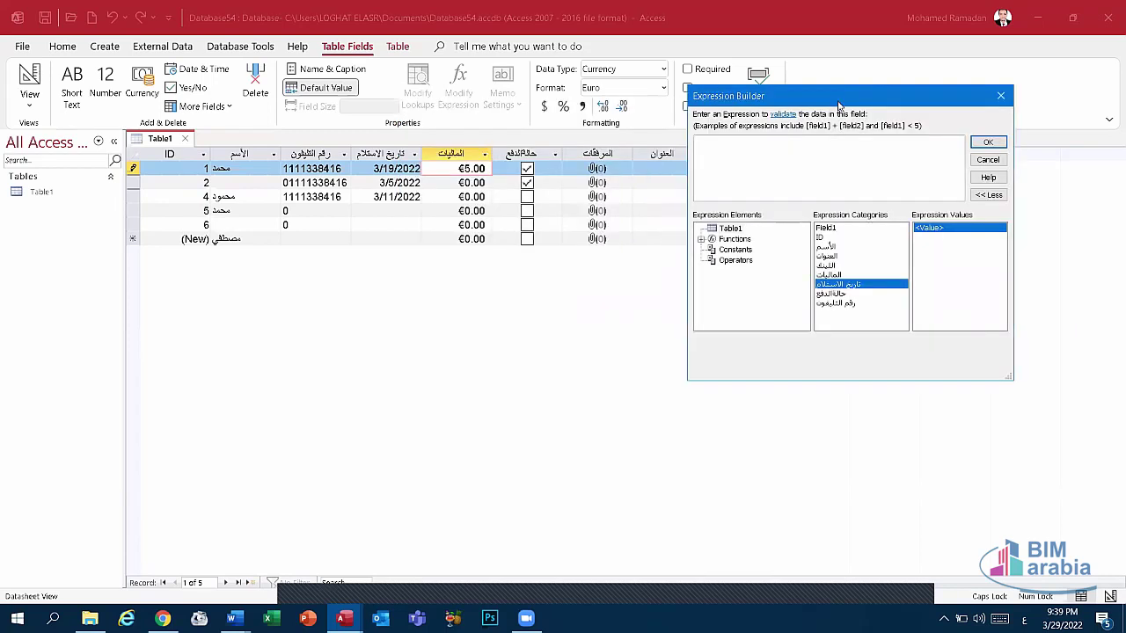
left_click_drag(758, 102, 676, 101)
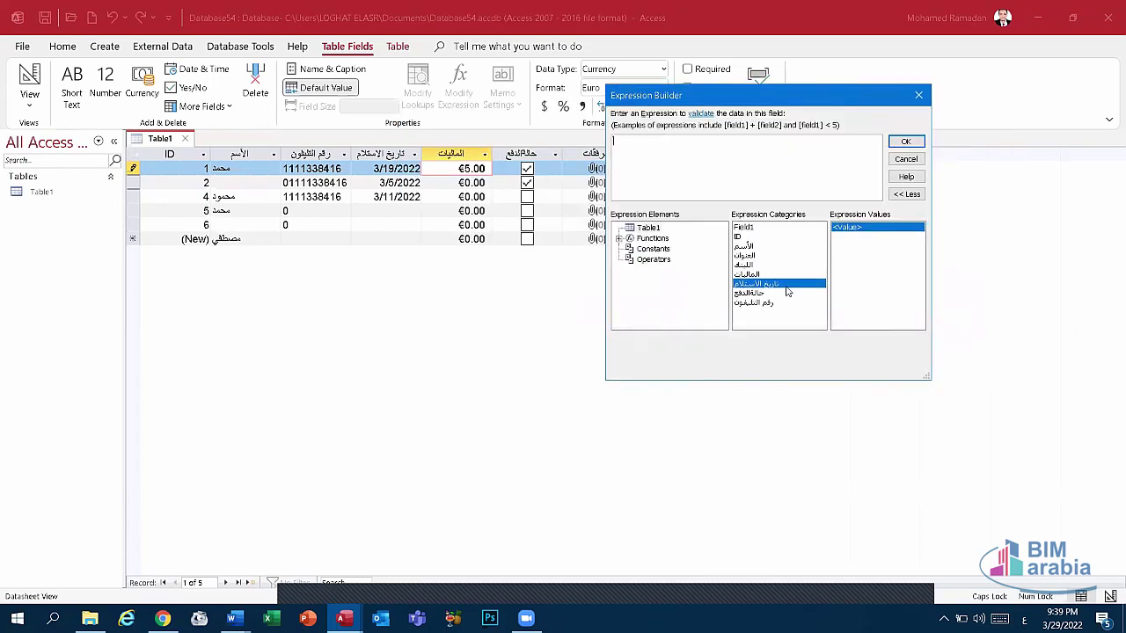
left_click(742, 294)
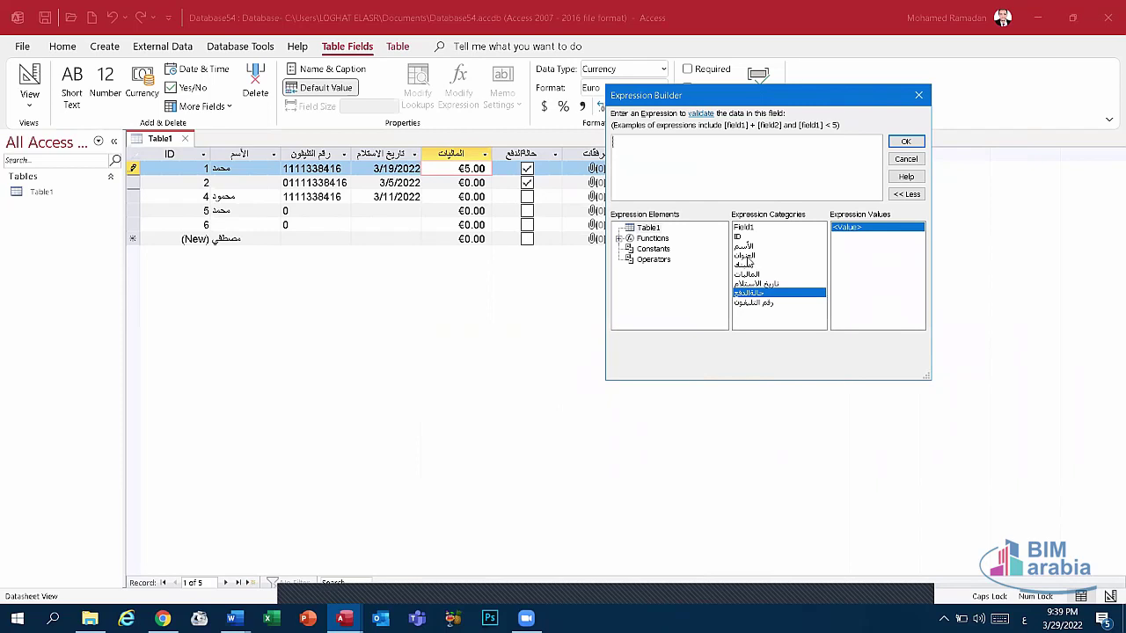
left_click(745, 255)
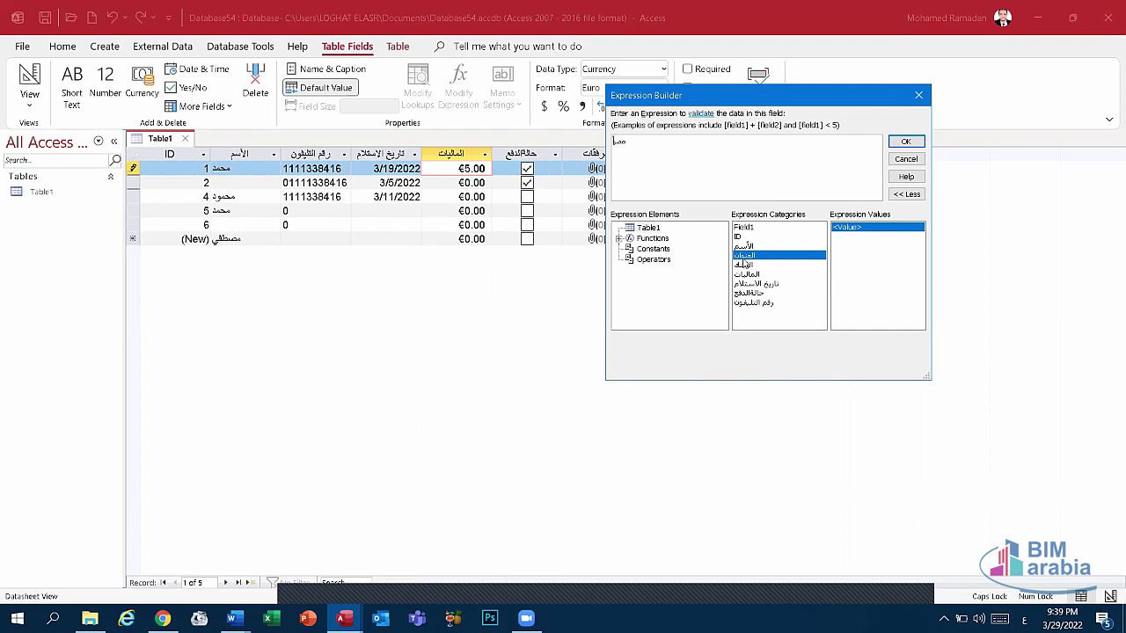
- Confirm the validation expression and edit record 1's address, triggering the validation error
left_click(905, 142)
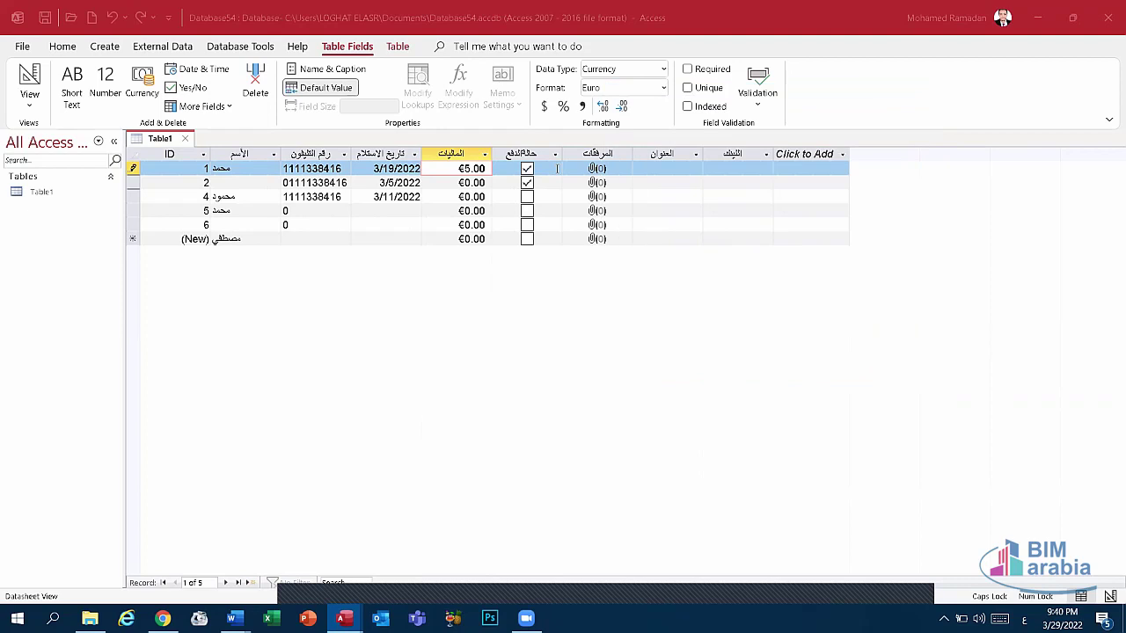
left_click(659, 168)
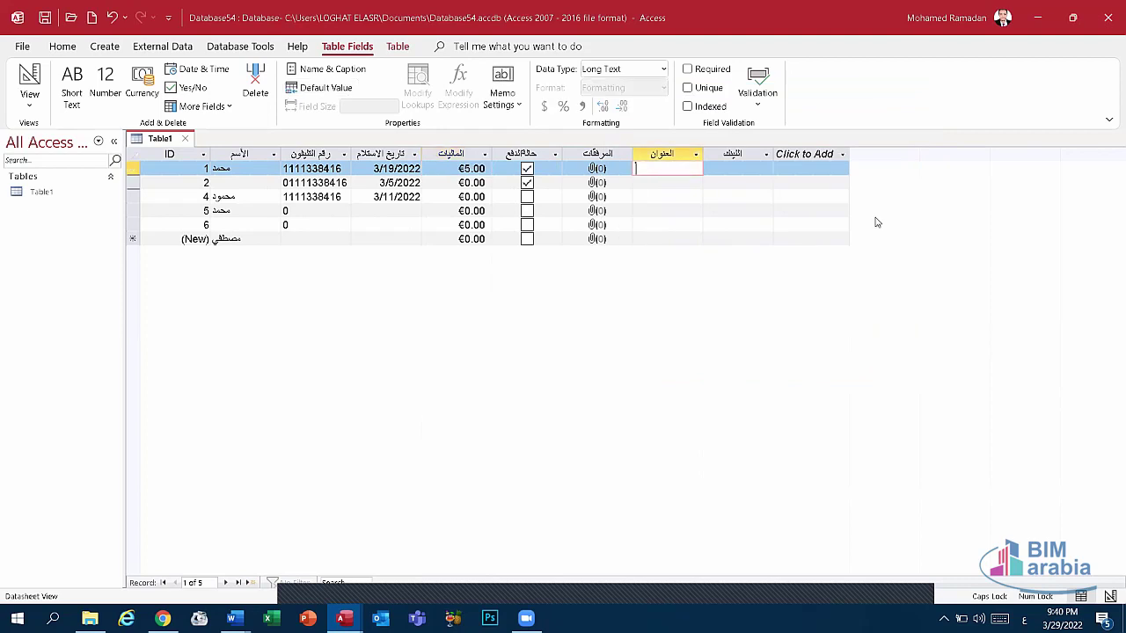
type("اسوان")
key("Tab")
left_click(827, 219)
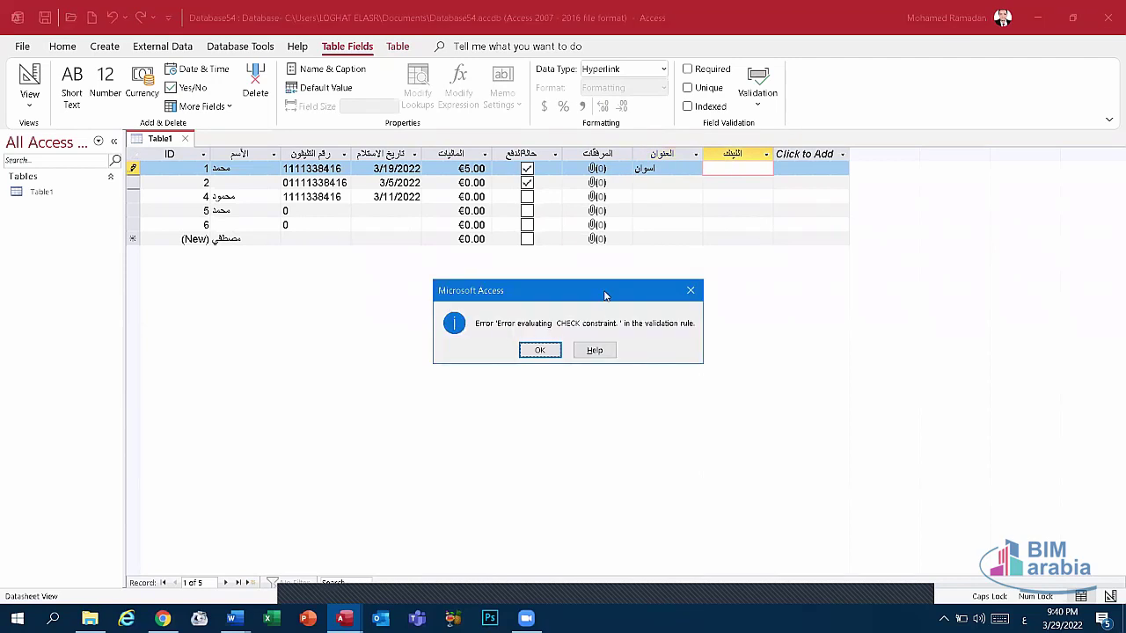
left_click_drag(600, 283, 507, 237)
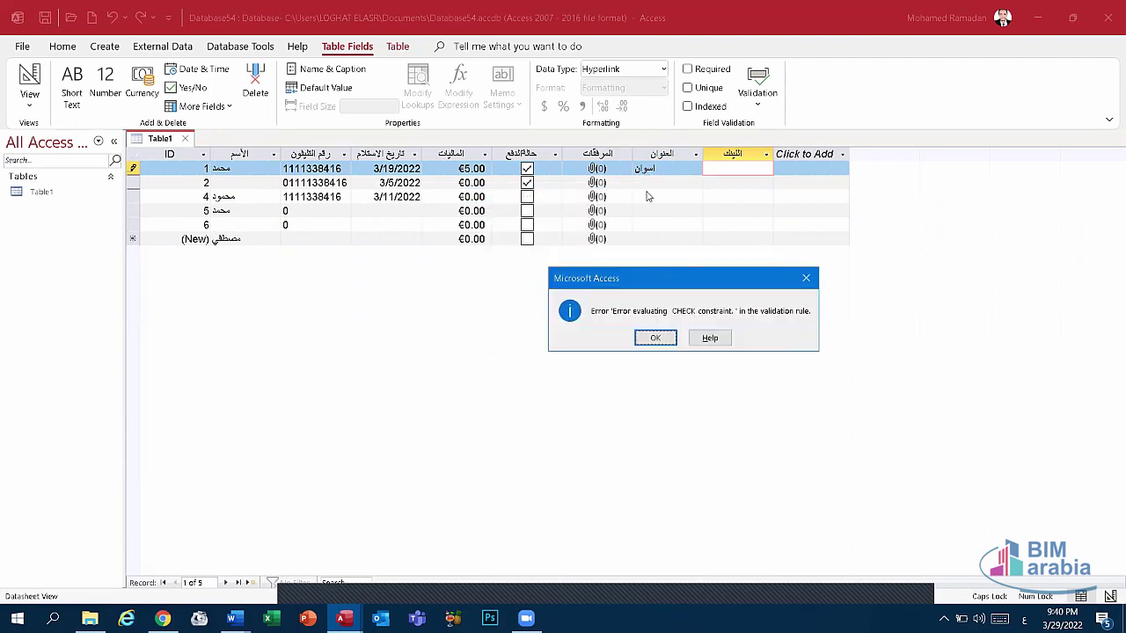
- Dismiss the error and replace the first record's address with مصر
left_click(670, 340)
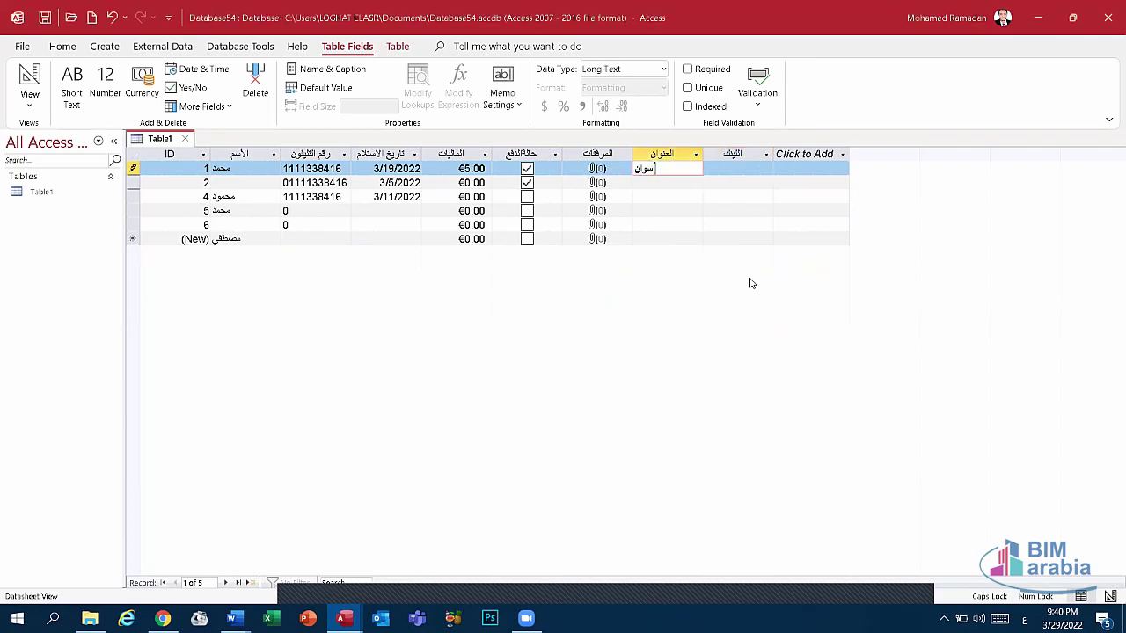
key("shift+Home")
type("مص")
key("Tab")
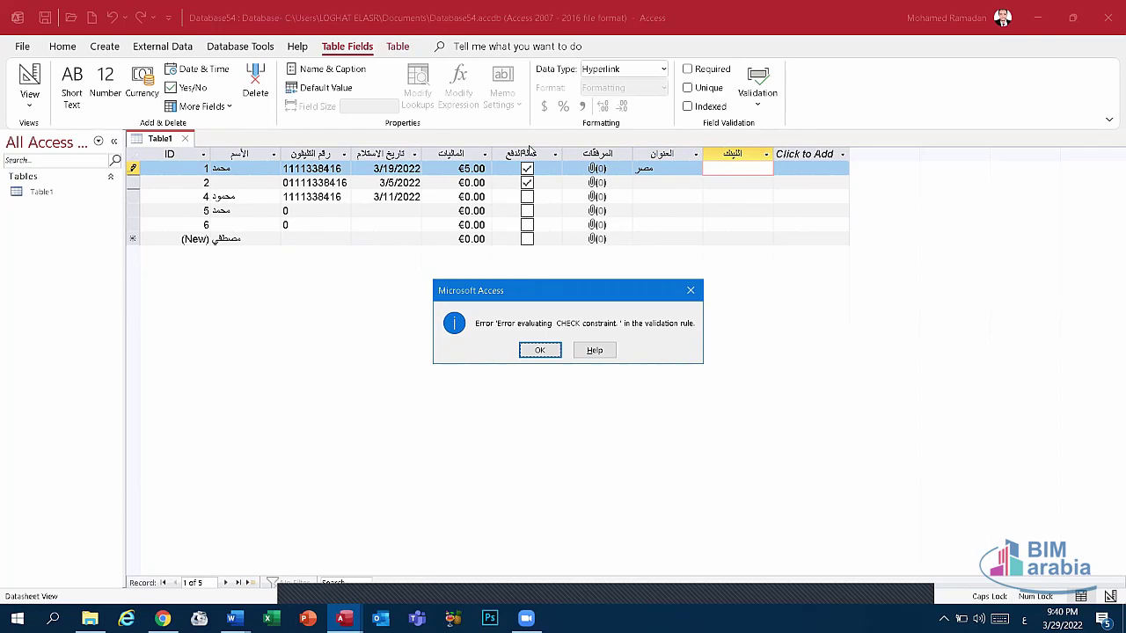
- Try editing the record validation rule in Expression Builder, then abandon the change
left_click(691, 291)
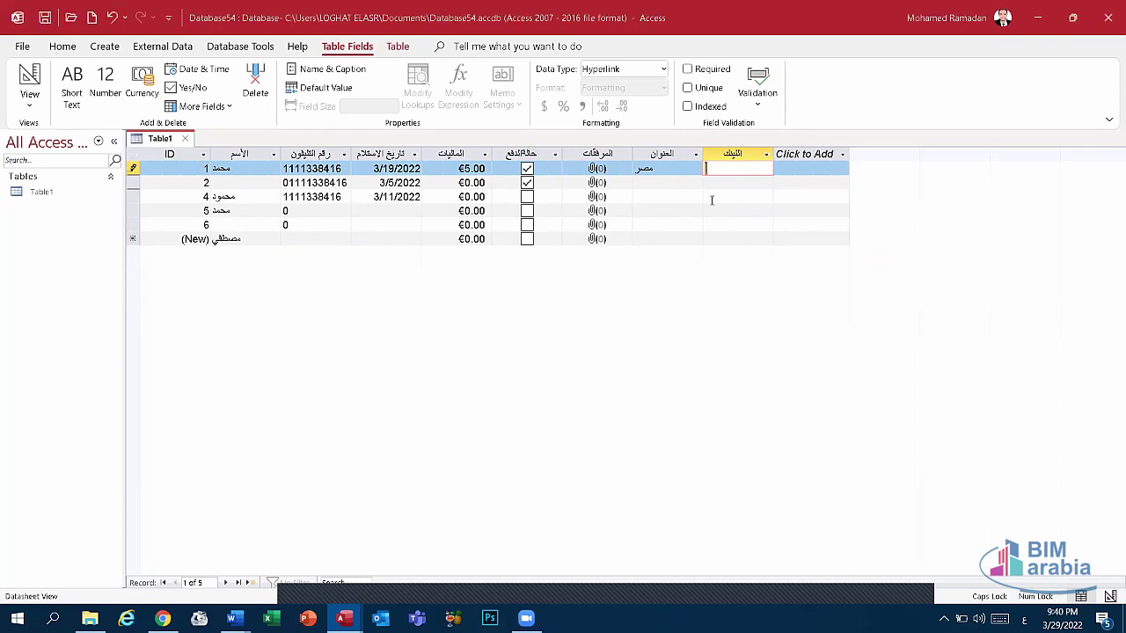
left_click(762, 81)
left_click(774, 229)
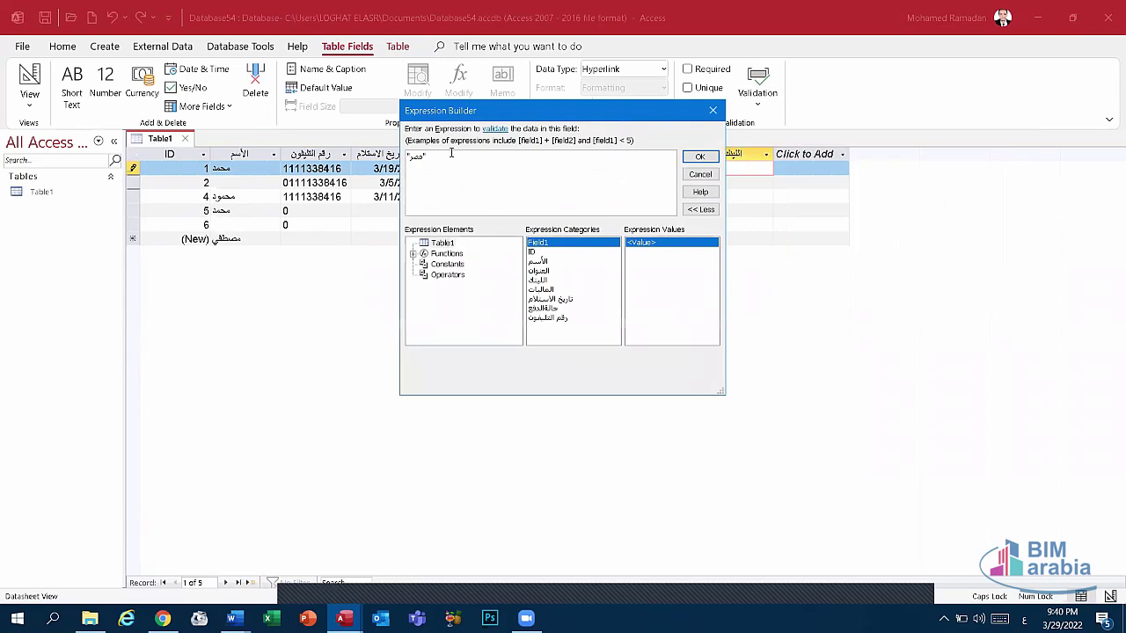
left_click_drag(401, 155, 406, 170)
type("=")
left_click(709, 160)
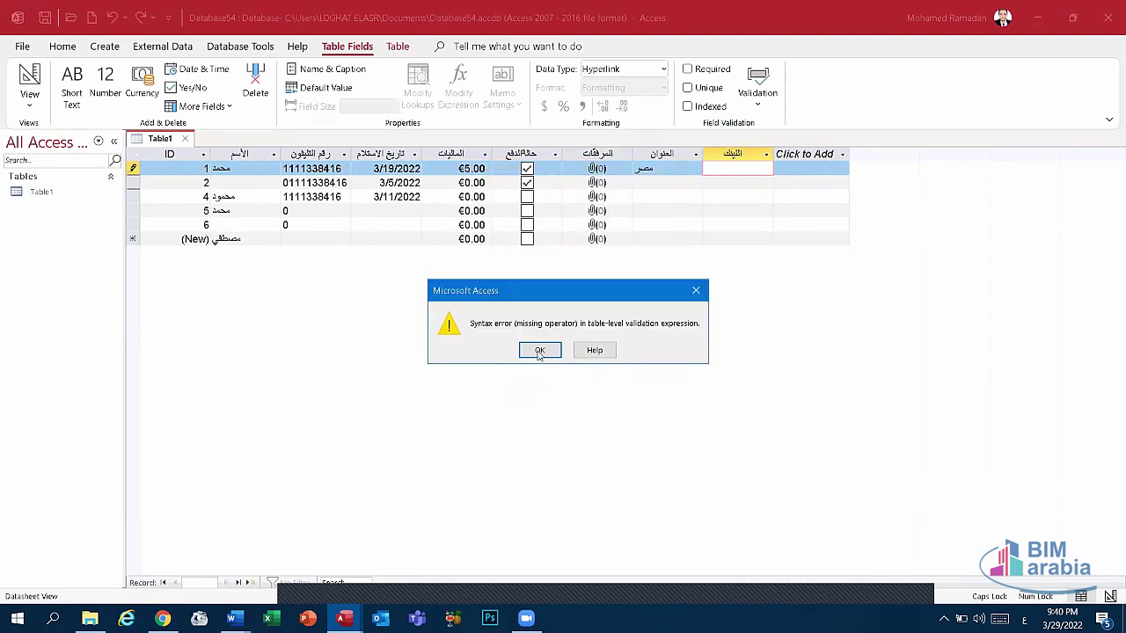
left_click(535, 349)
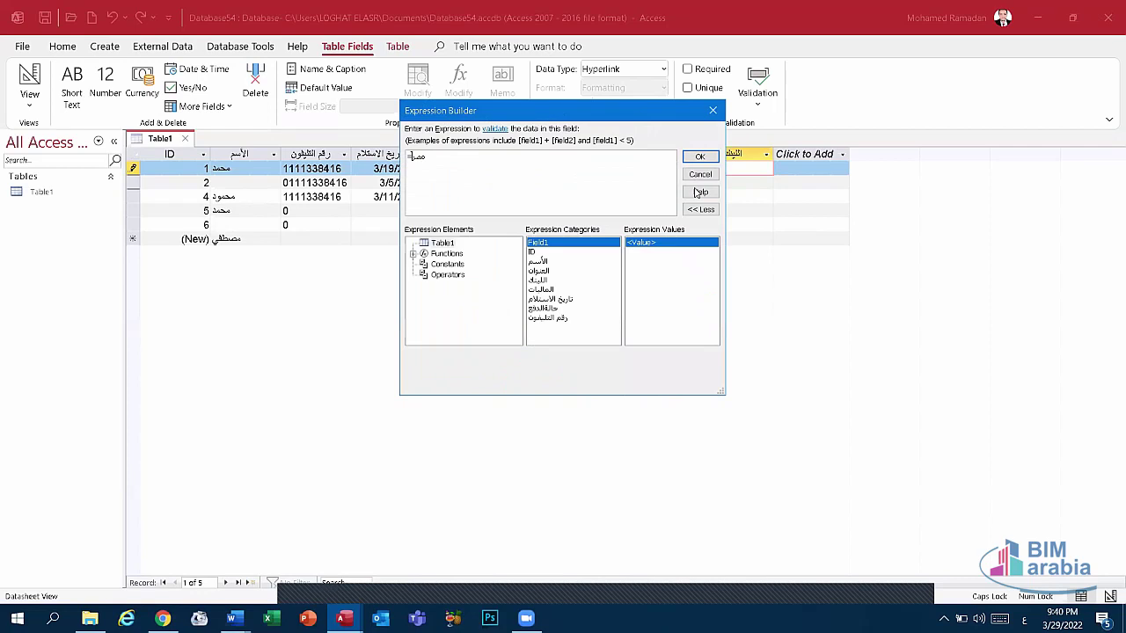
left_click(432, 159)
left_click_drag(562, 257, 566, 310)
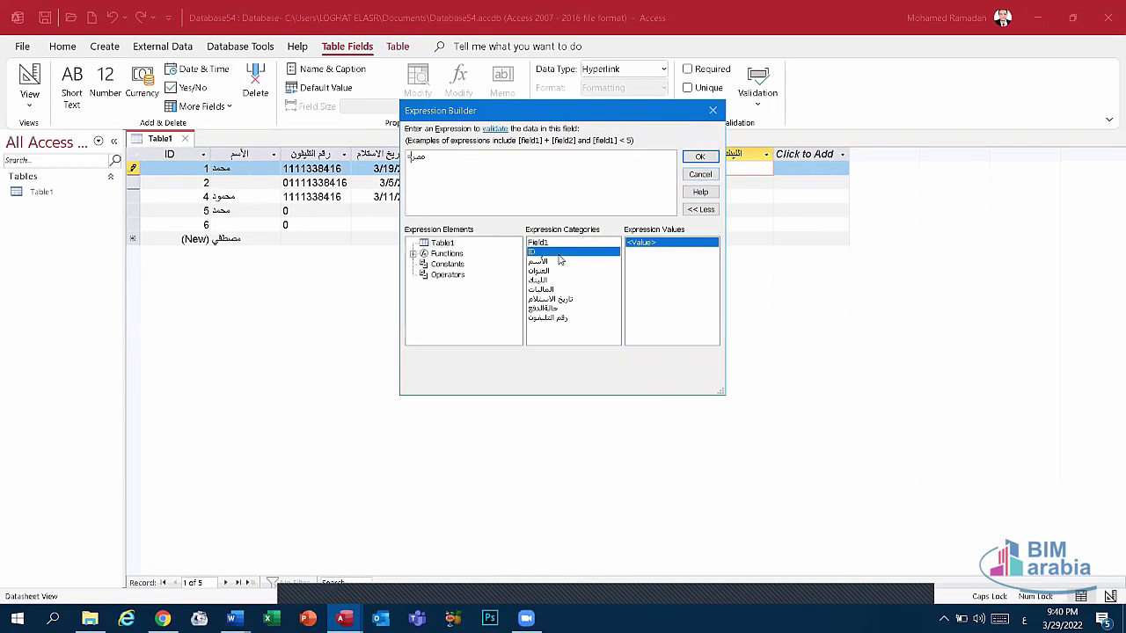
left_click(564, 320)
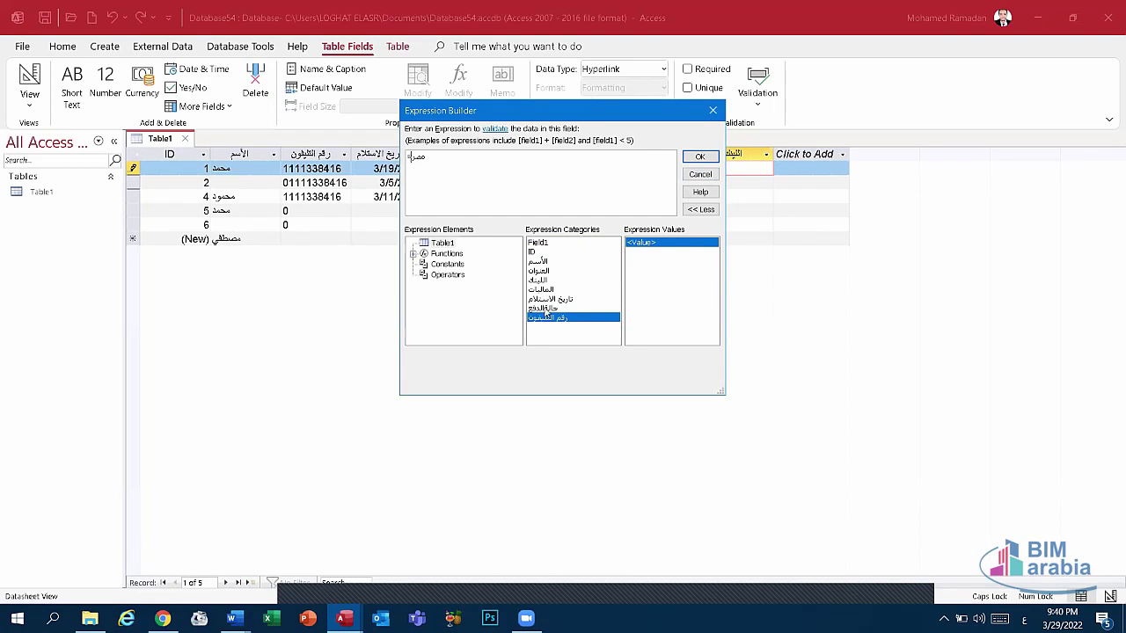
left_click(716, 111)
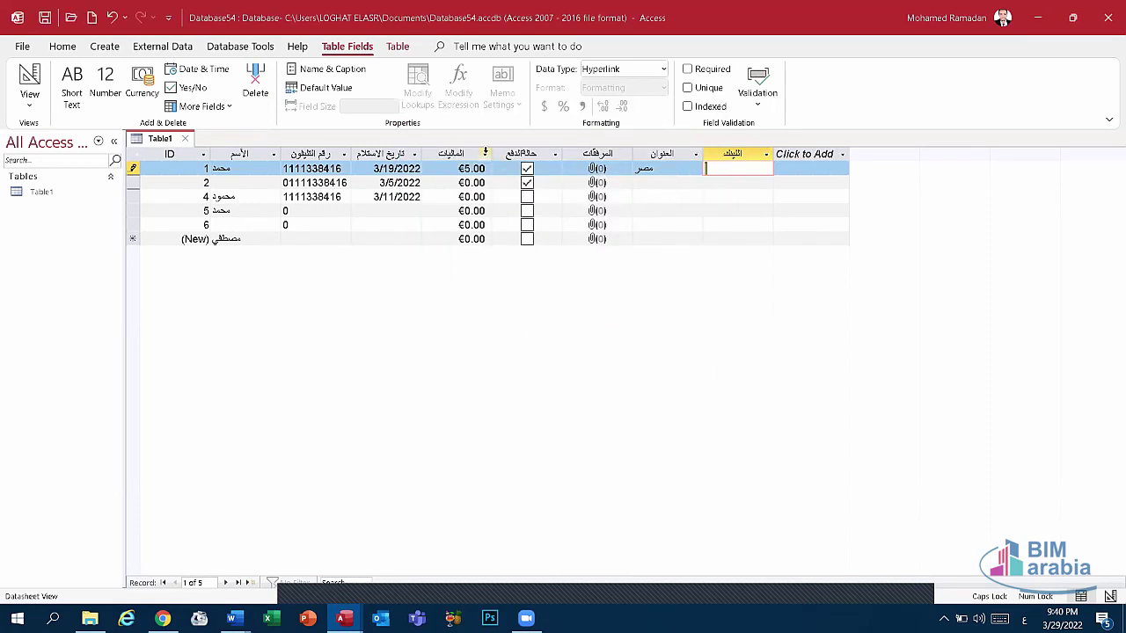
left_click(539, 349)
- Delete the whole record validation rule expression and confirm the empty rule
left_click(757, 95)
left_click(782, 239)
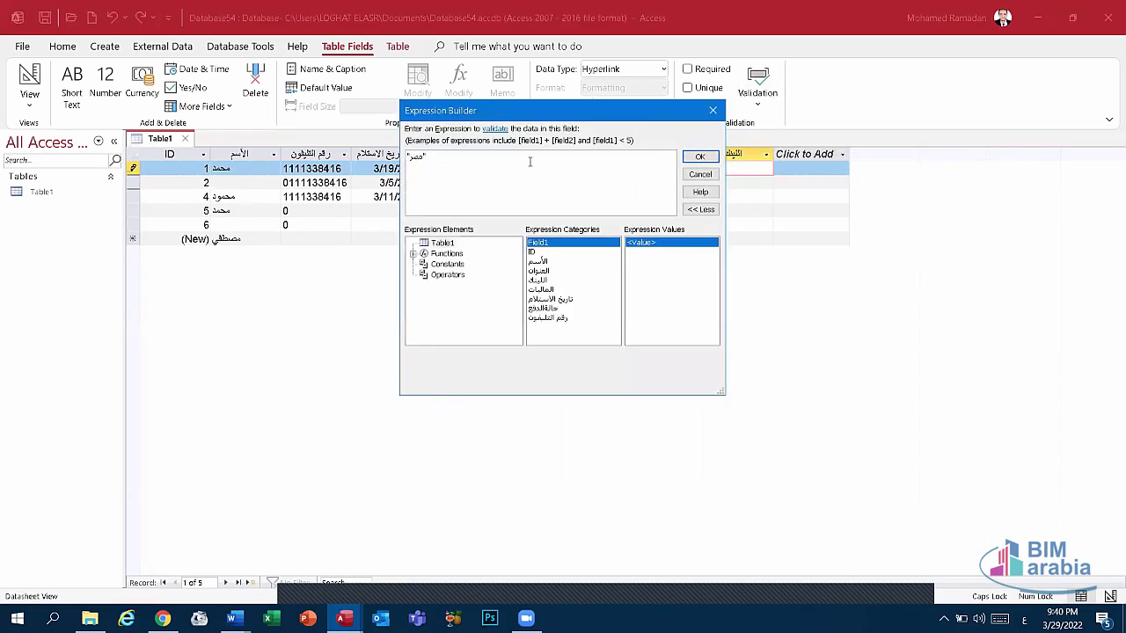
key("ctrl+a")
key("Delete")
left_click(699, 157)
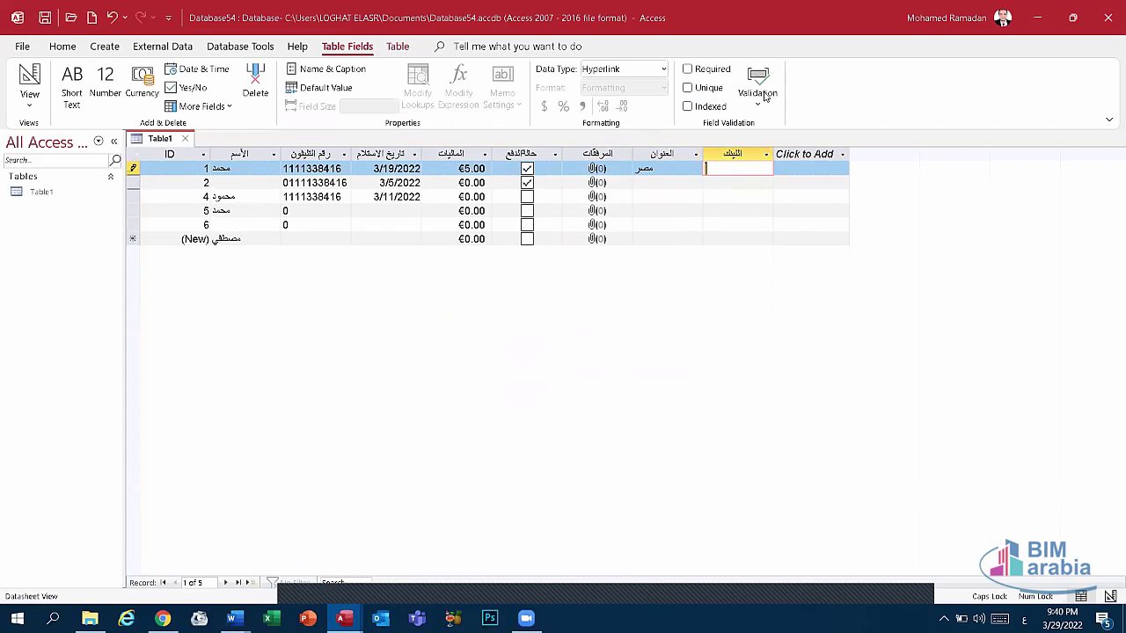
- Select a currency column cell and bring up its validation options
left_click(762, 95)
left_click(706, 293)
left_click(470, 168)
left_click(761, 102)
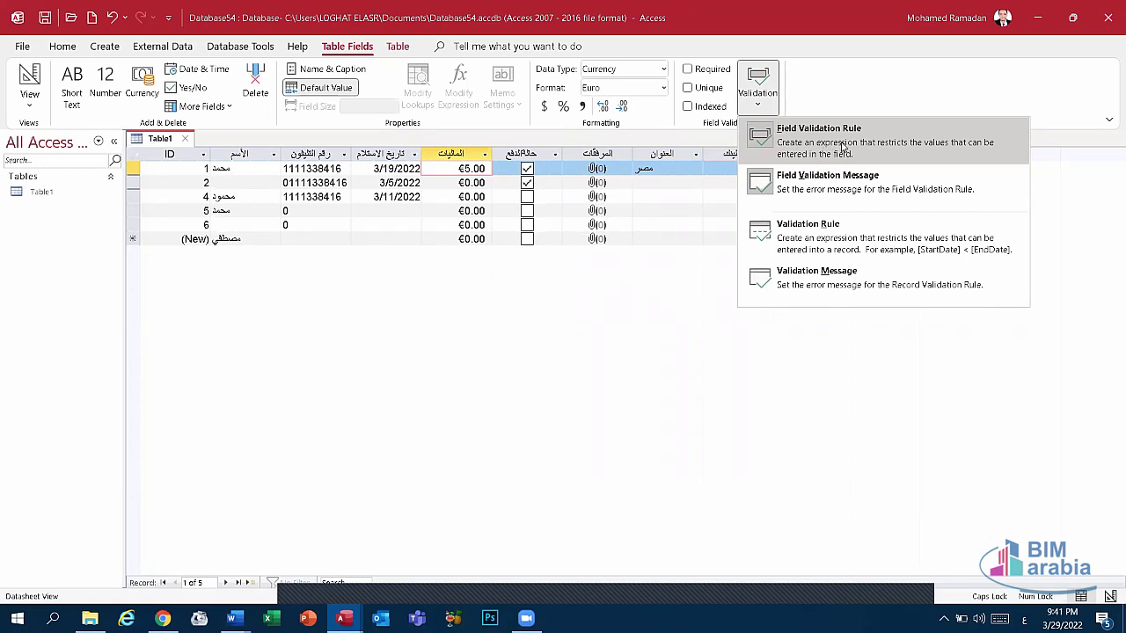
- Inspect the currency field's >50 rule in Expression Builder and close it unchanged
left_click(843, 146)
type(">50")
left_click_drag(482, 114, 695, 114)
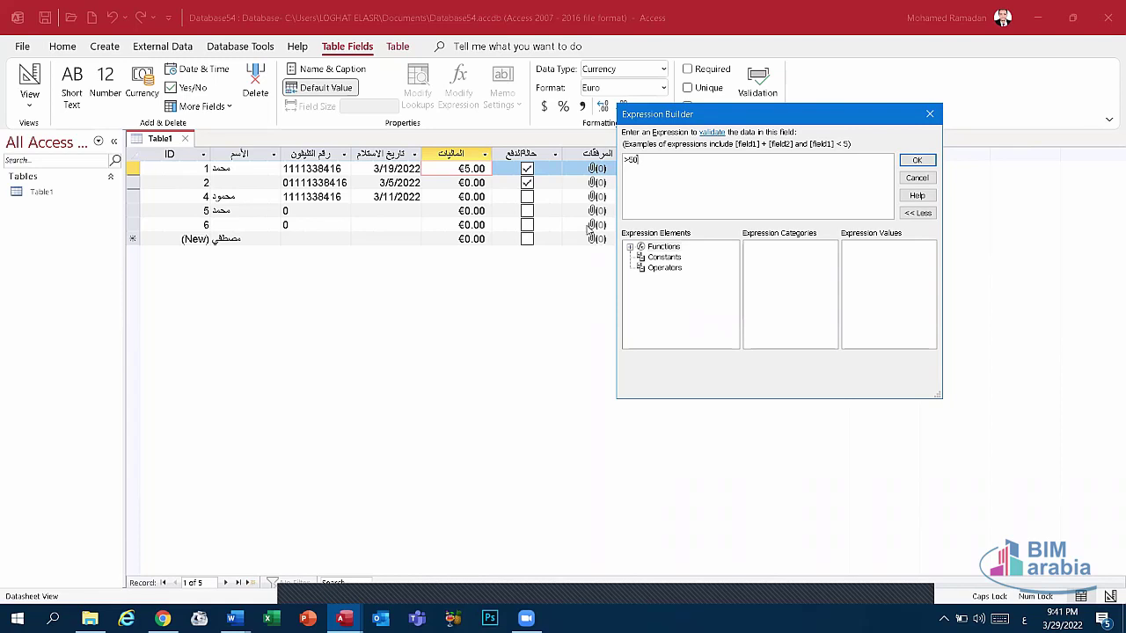
left_click(928, 113)
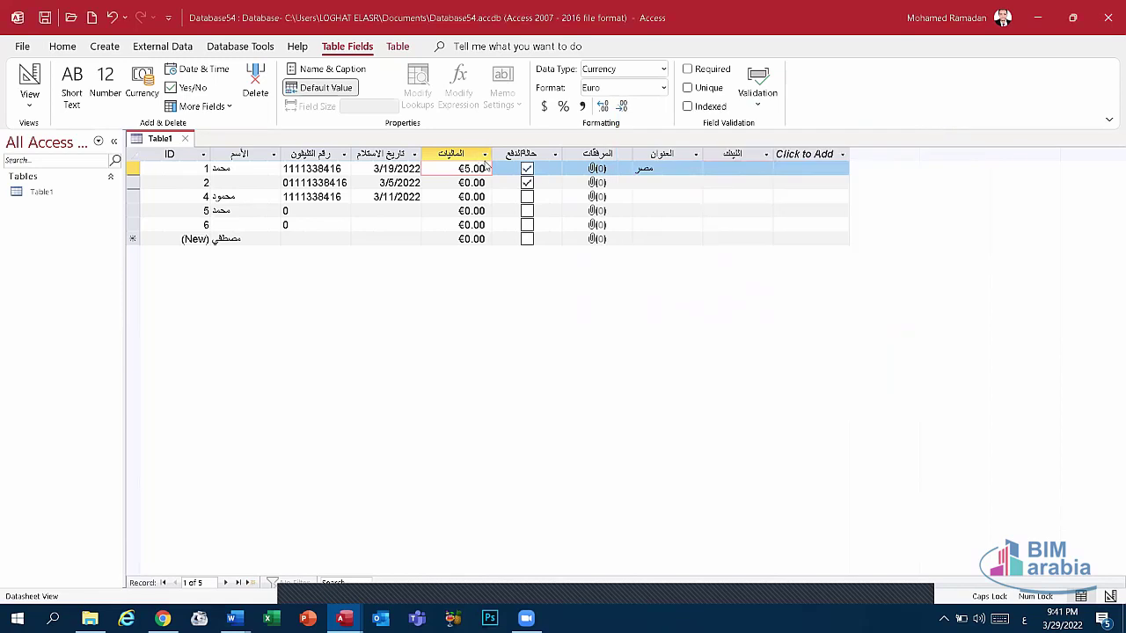
left_click(757, 98)
left_click(758, 99)
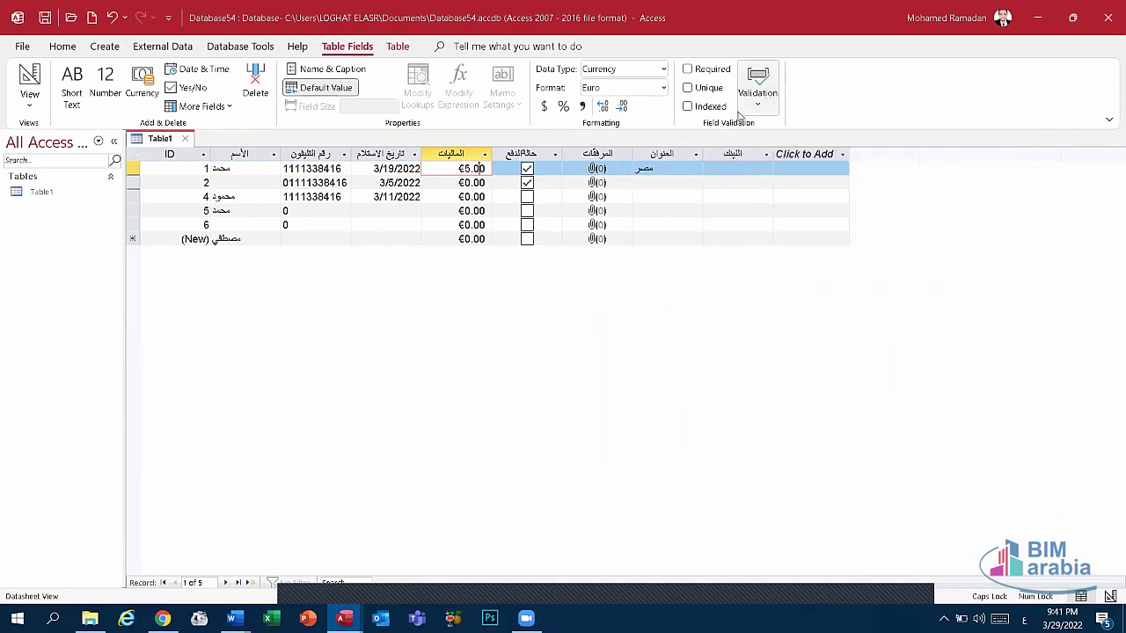
- Mark the الأسم field as Required and keep it despite the existing-data warning
left_click(253, 155)
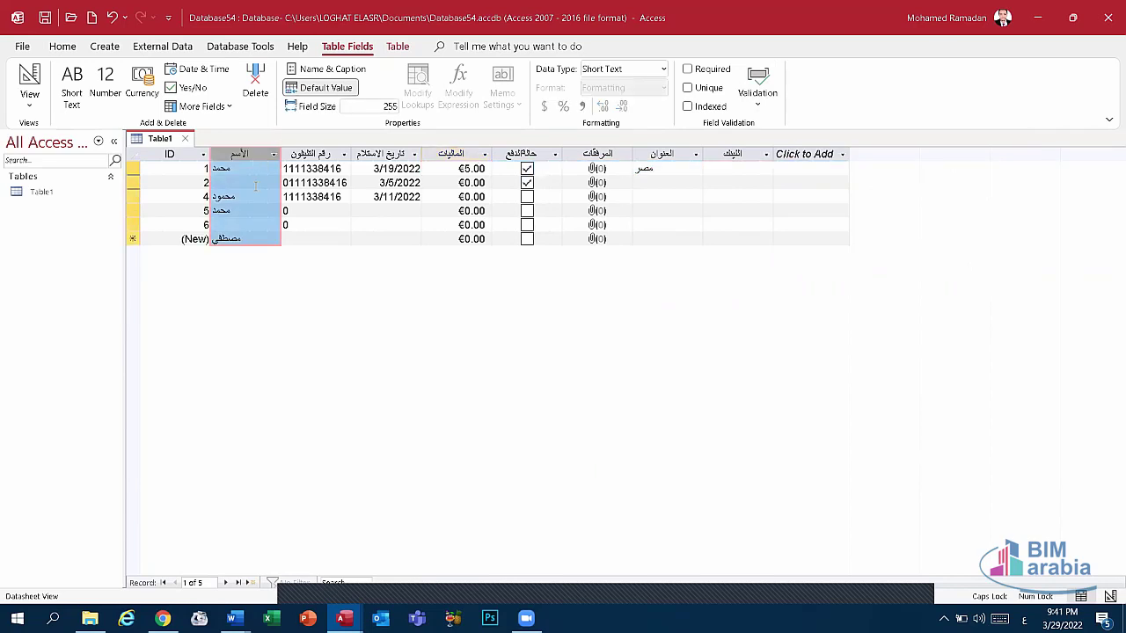
left_click(254, 170)
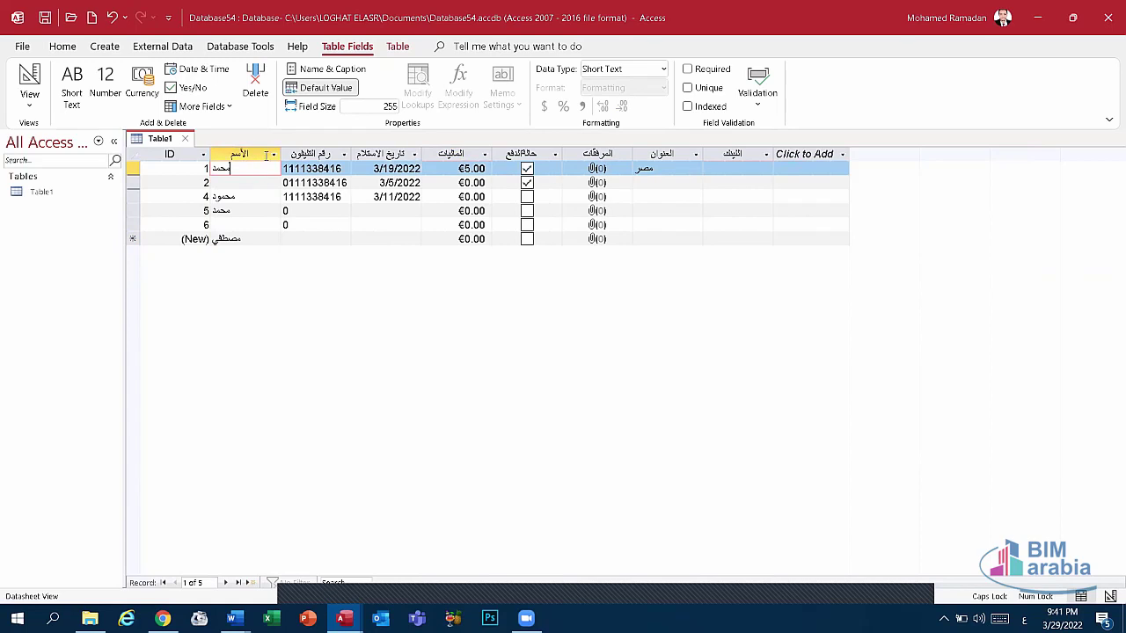
left_click(687, 68)
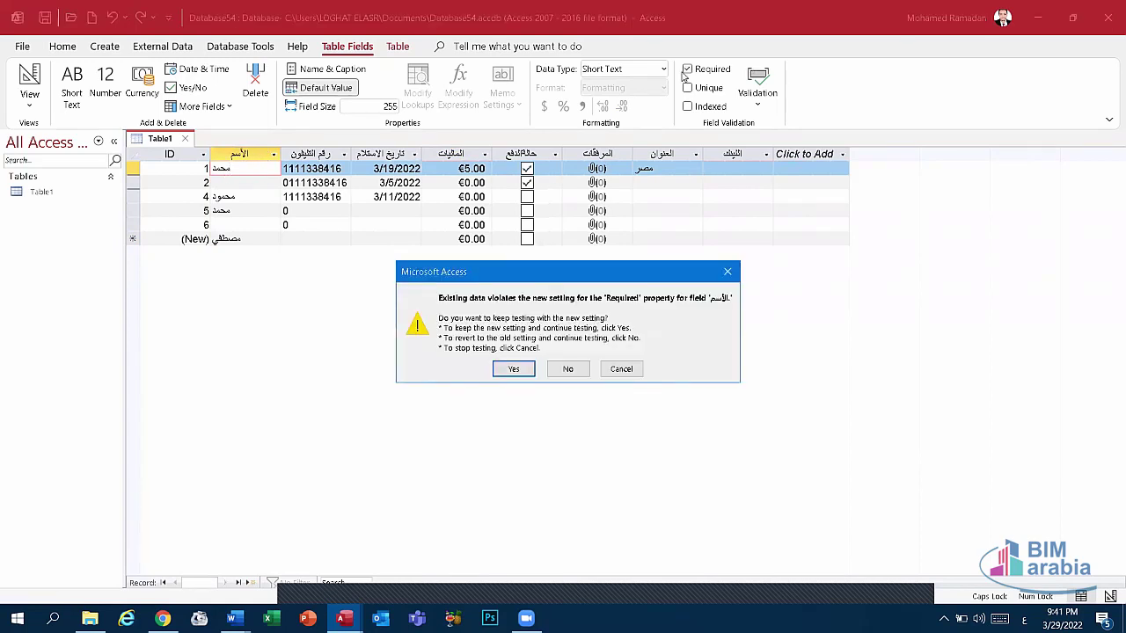
left_click(513, 369)
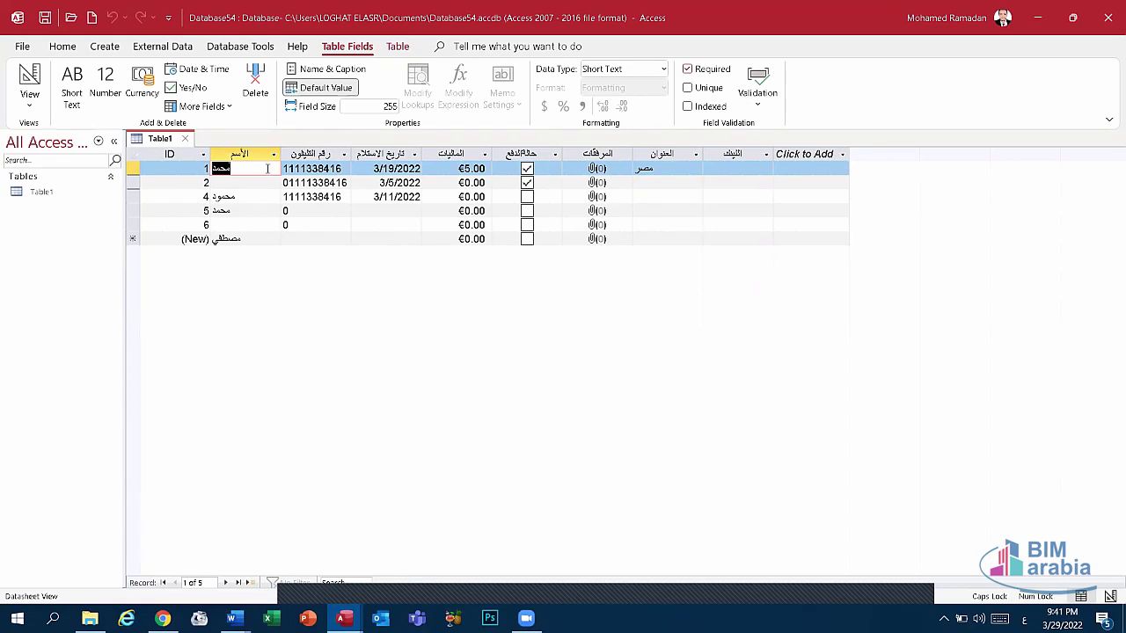
left_click(244, 171)
left_click(397, 48)
- Close the company database without saving table changes, then reopen it
left_click(240, 46)
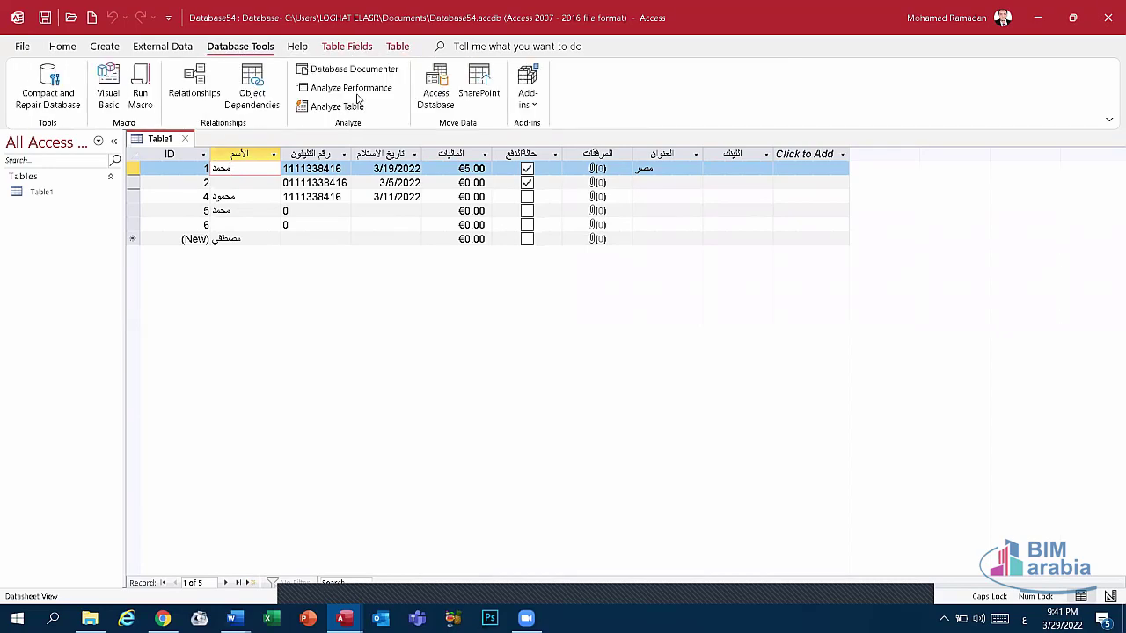
left_click(1108, 18)
left_click(569, 350)
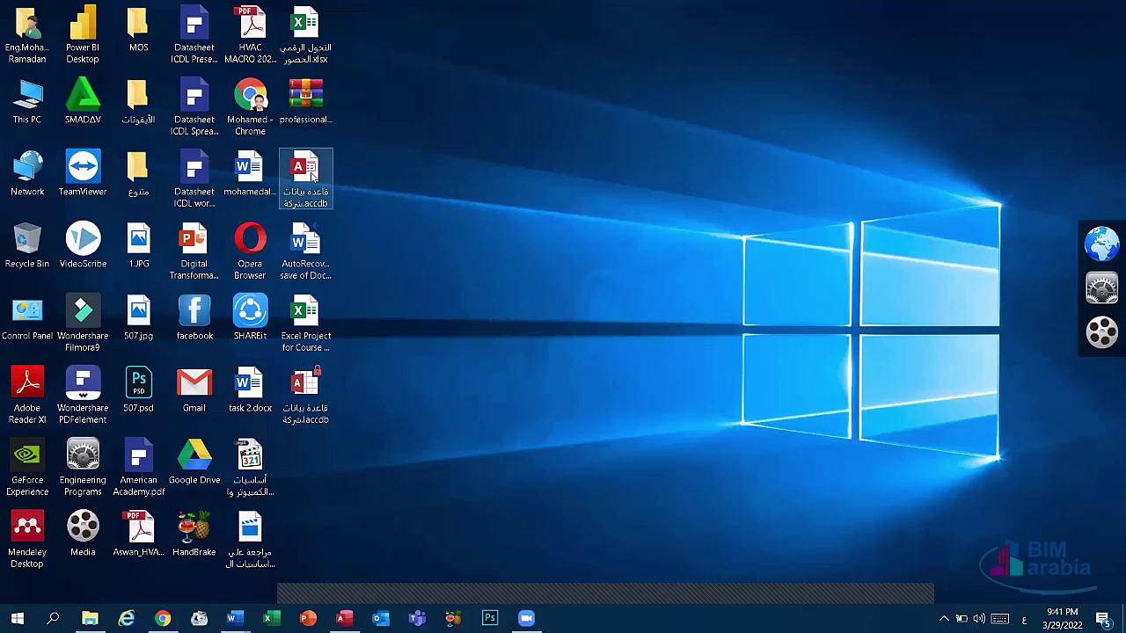
double_click(311, 153)
left_click(250, 208)
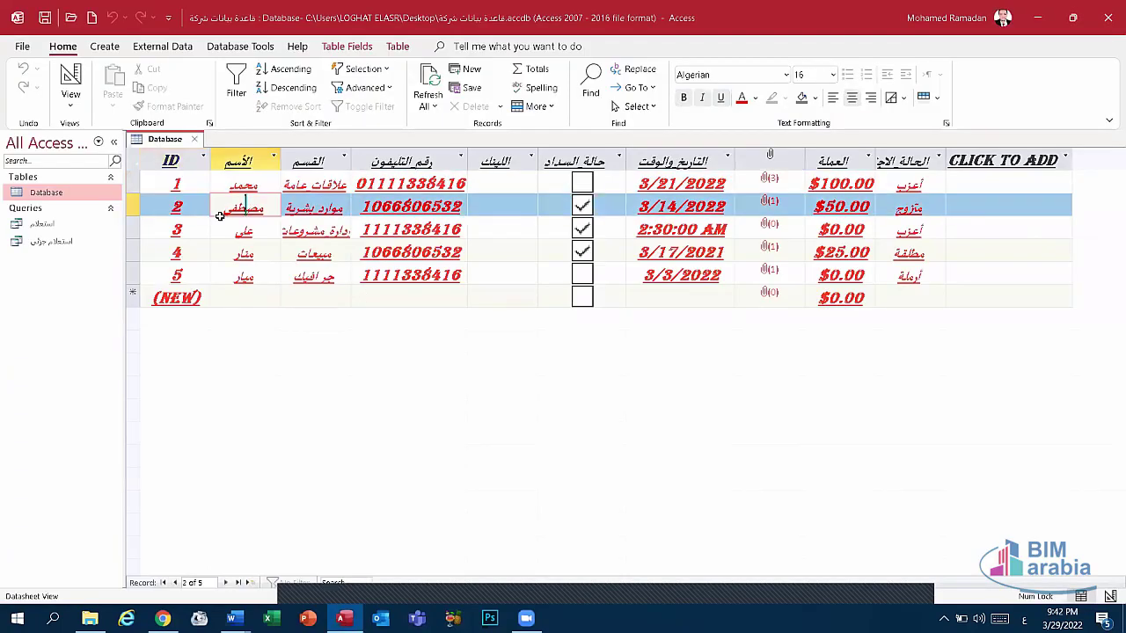
- Attempt to rename the Database table, dismiss the refusal, and close its open tab
right_click(60, 197)
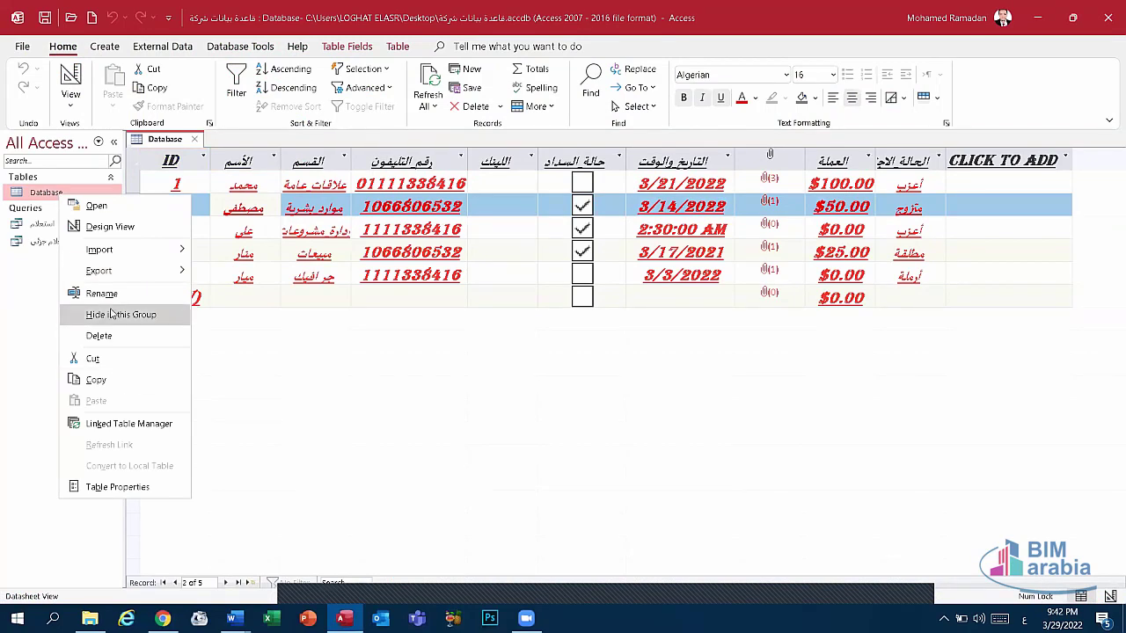
left_click(113, 294)
left_click(566, 353)
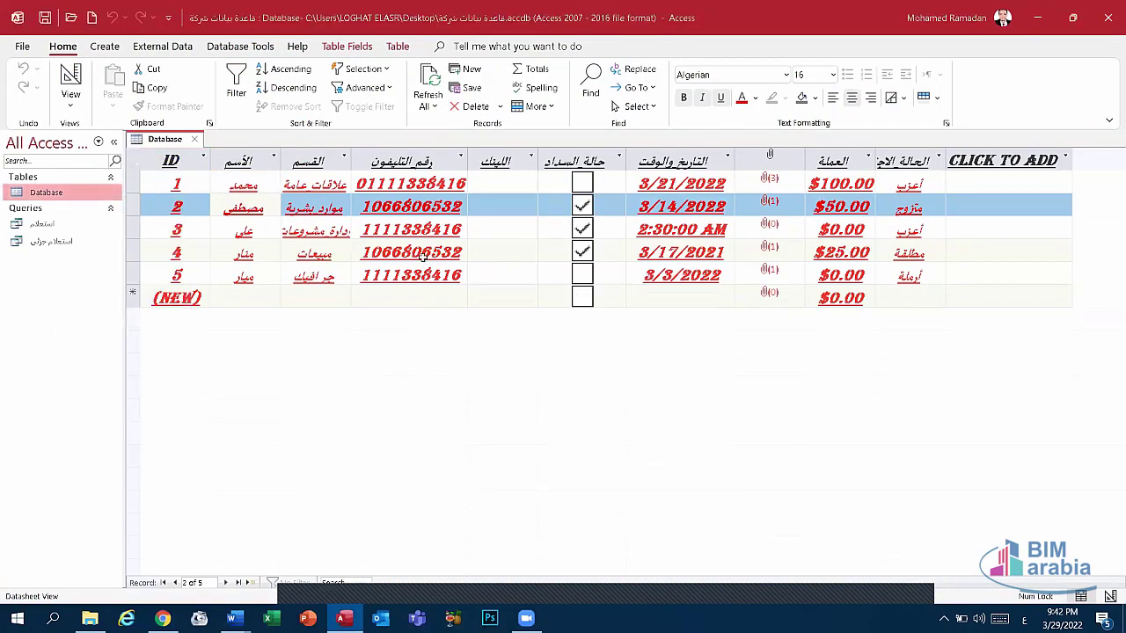
right_click(180, 144)
left_click(213, 154)
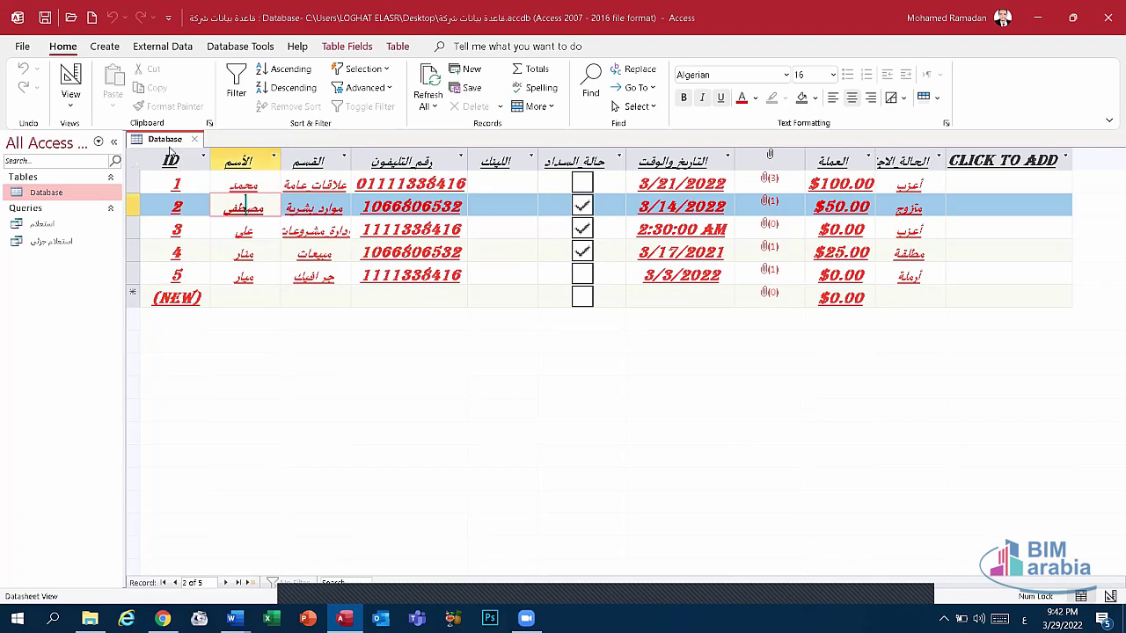
right_click(171, 148)
left_click(207, 181)
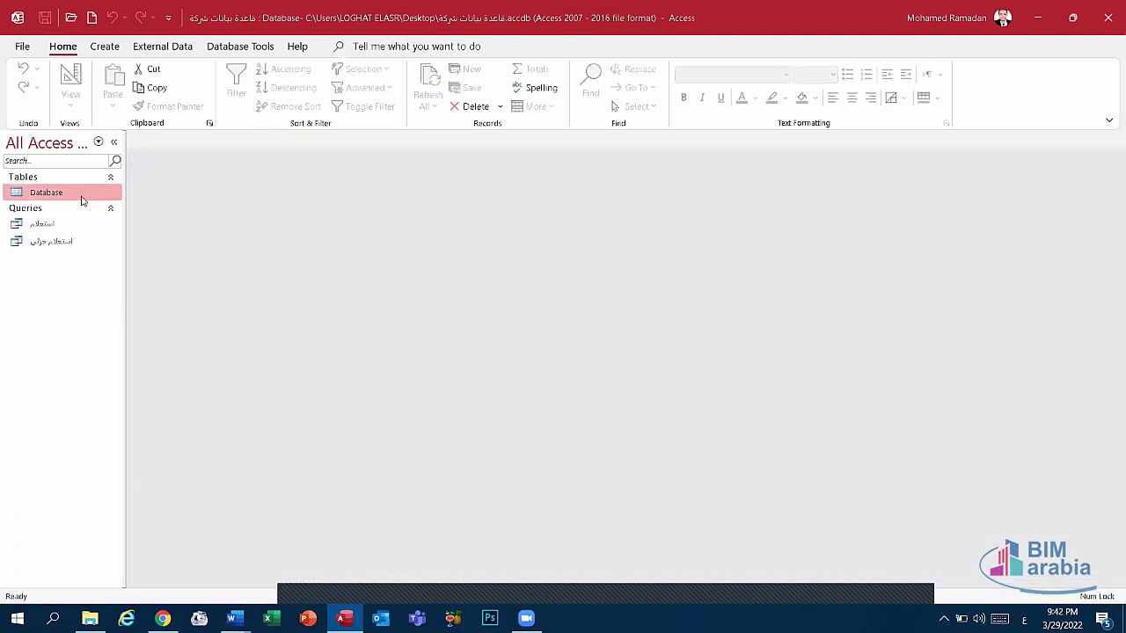
- Rename the closed Database table to قاعدة 1
right_click(81, 195)
left_click(137, 299)
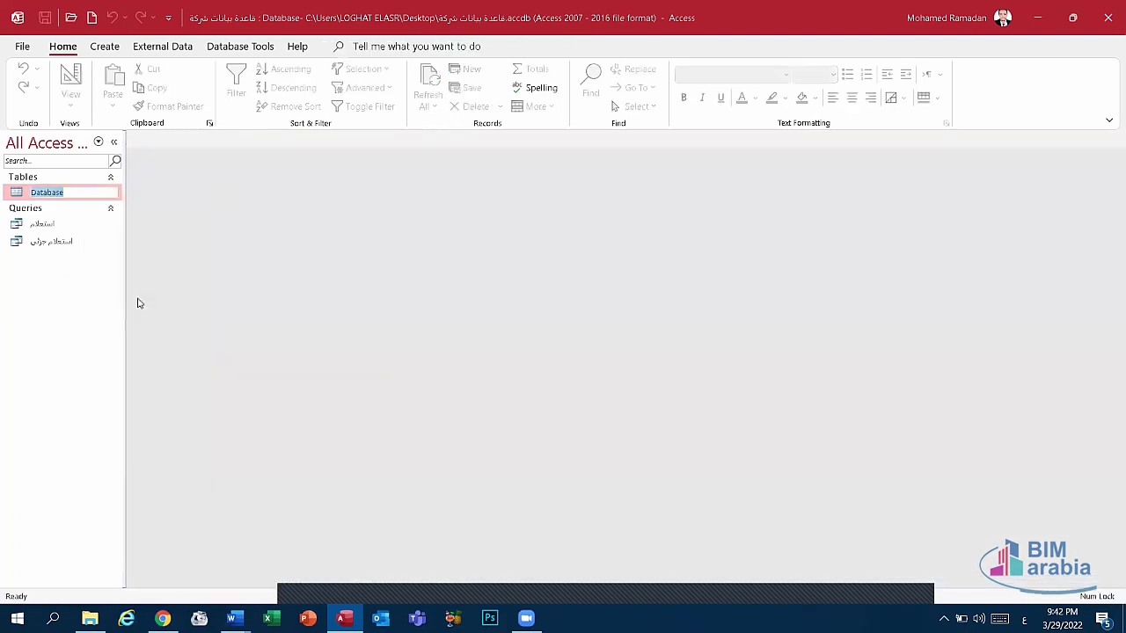
type("قاعدة 1")
key("Return")
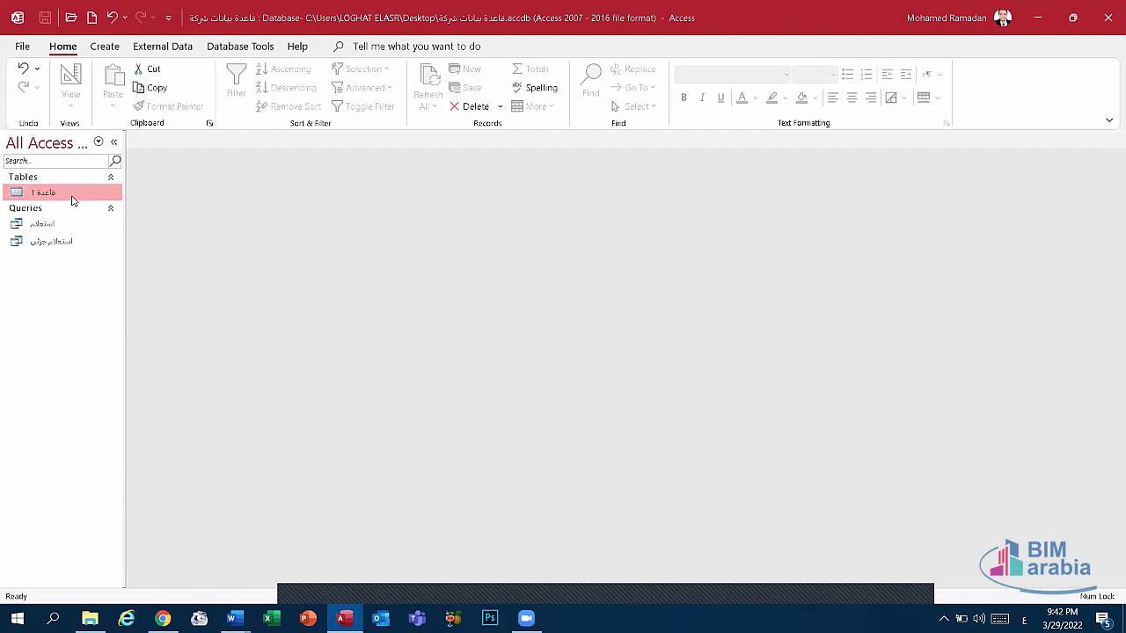
right_click(73, 200)
left_click(72, 200)
- Add a new blank Table1 from the Create tab and check its view choices
left_click(105, 46)
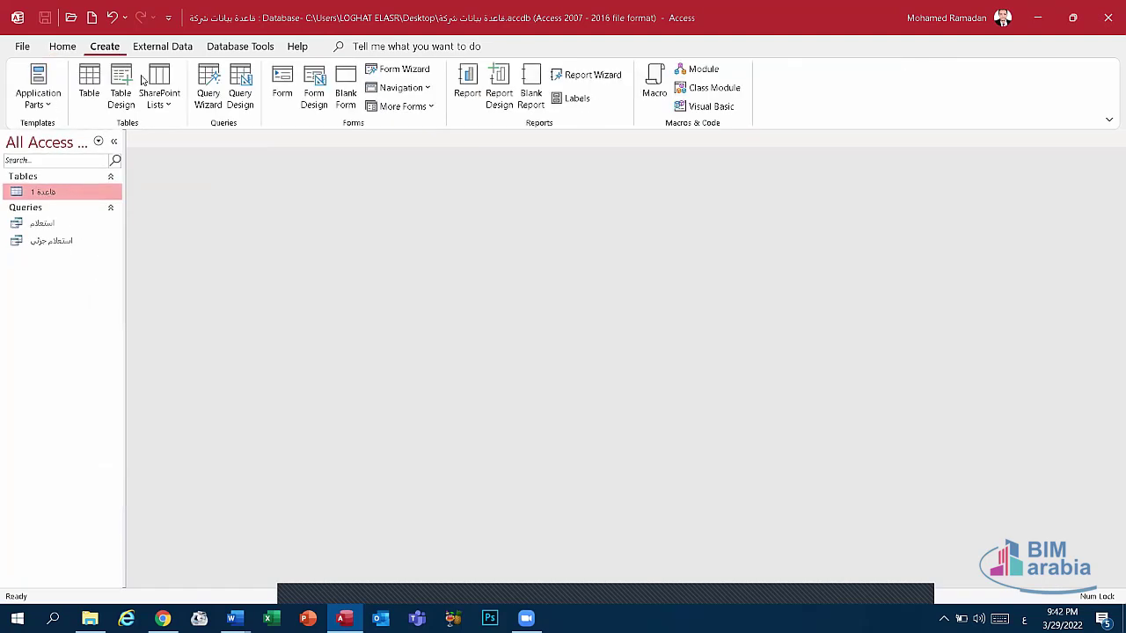
left_click(90, 81)
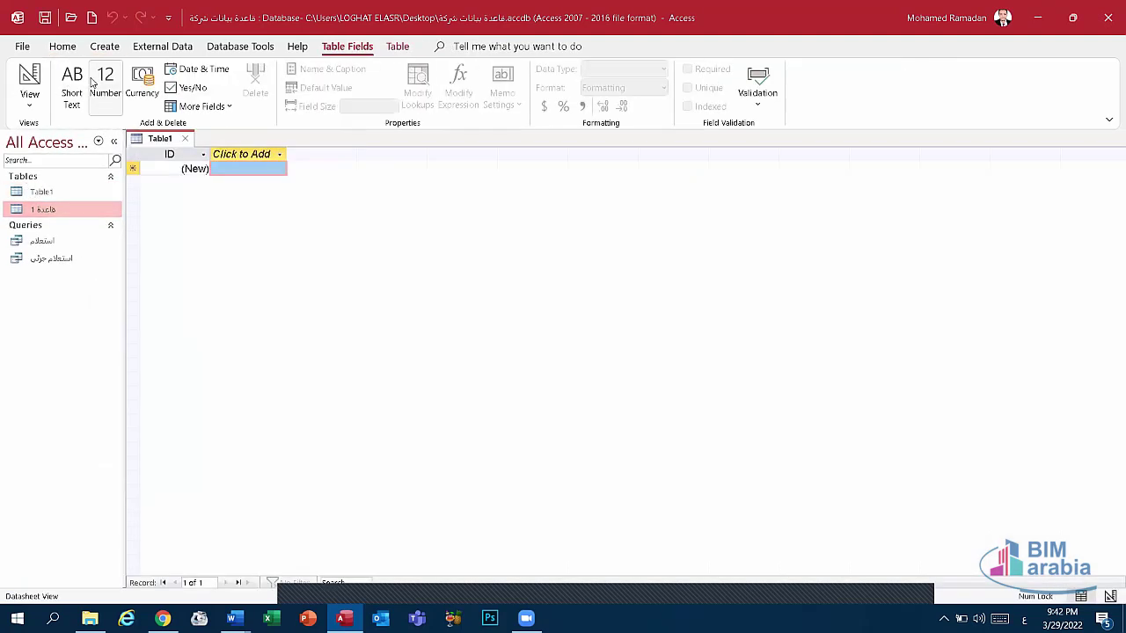
left_click(30, 98)
left_click(240, 168)
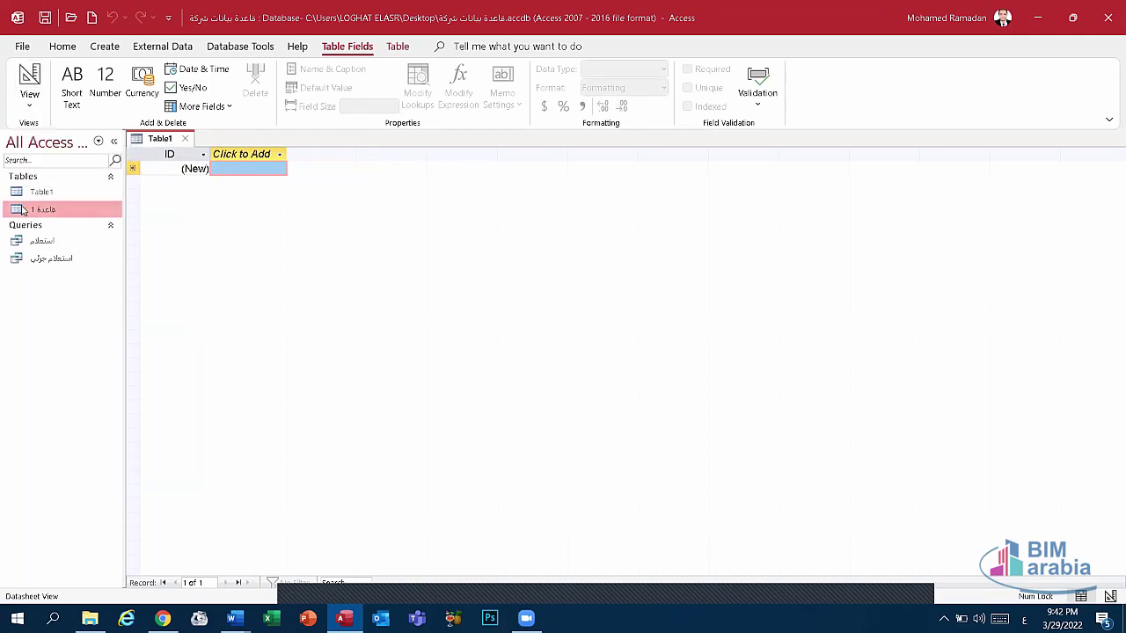
left_click(229, 167)
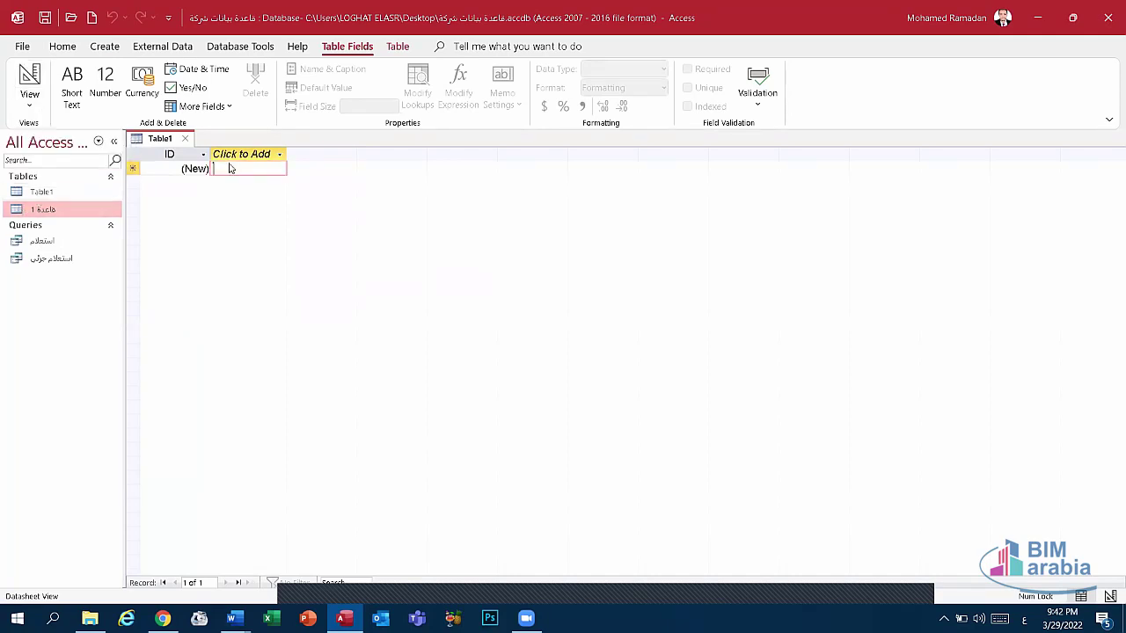
left_click(41, 194)
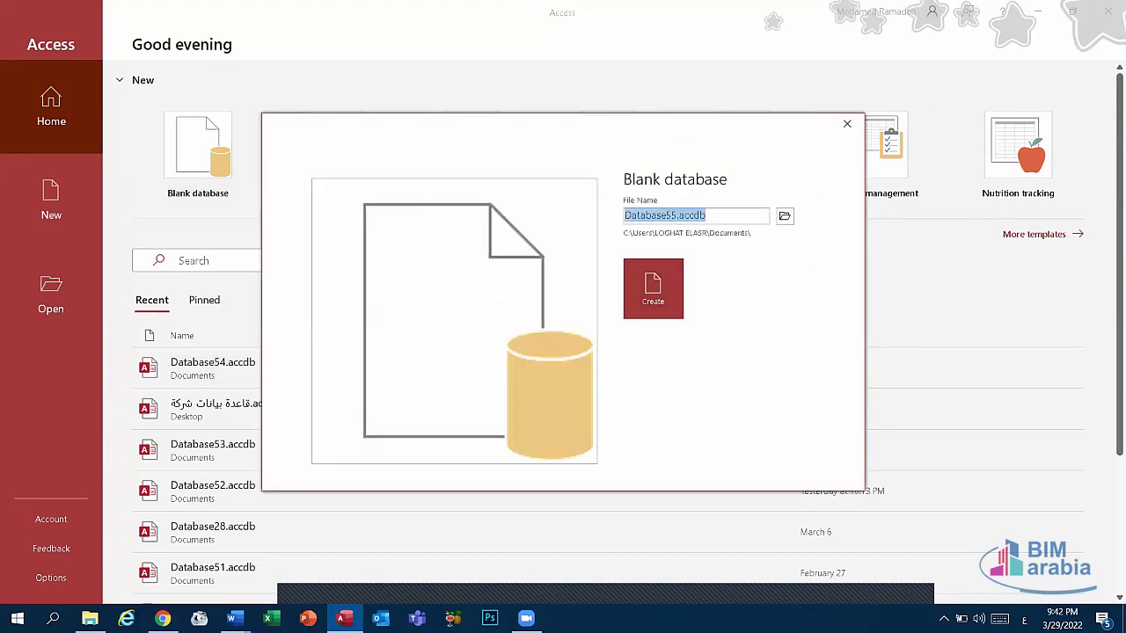
- Create a blank database named قاعدة بيانات and bring up Table1's view choices
type("قاعدة")
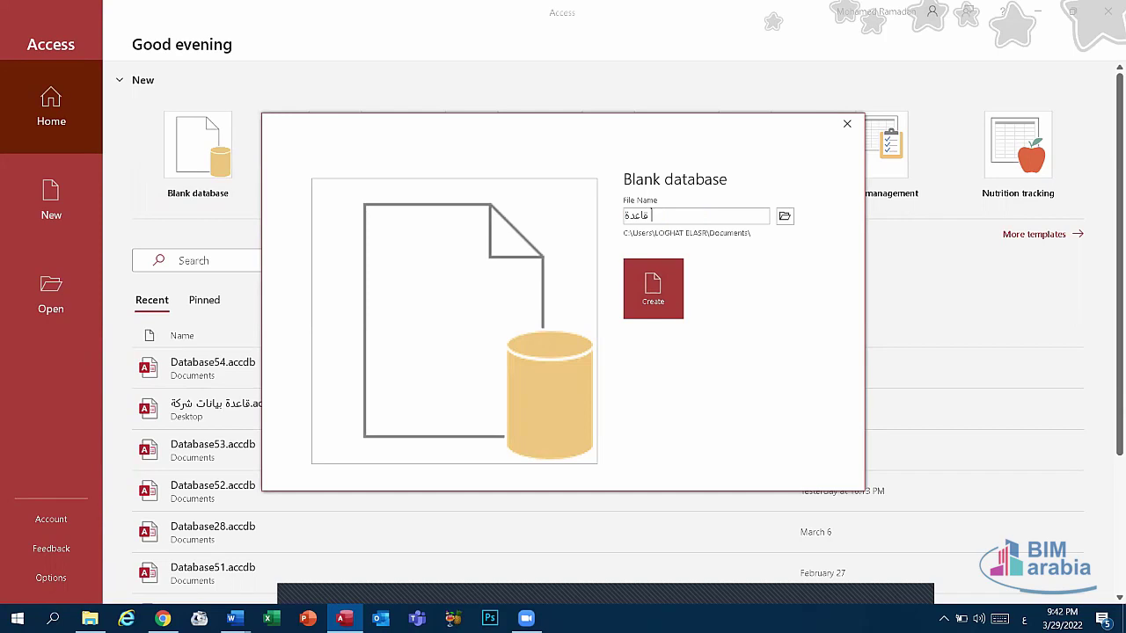
type(" بيانات")
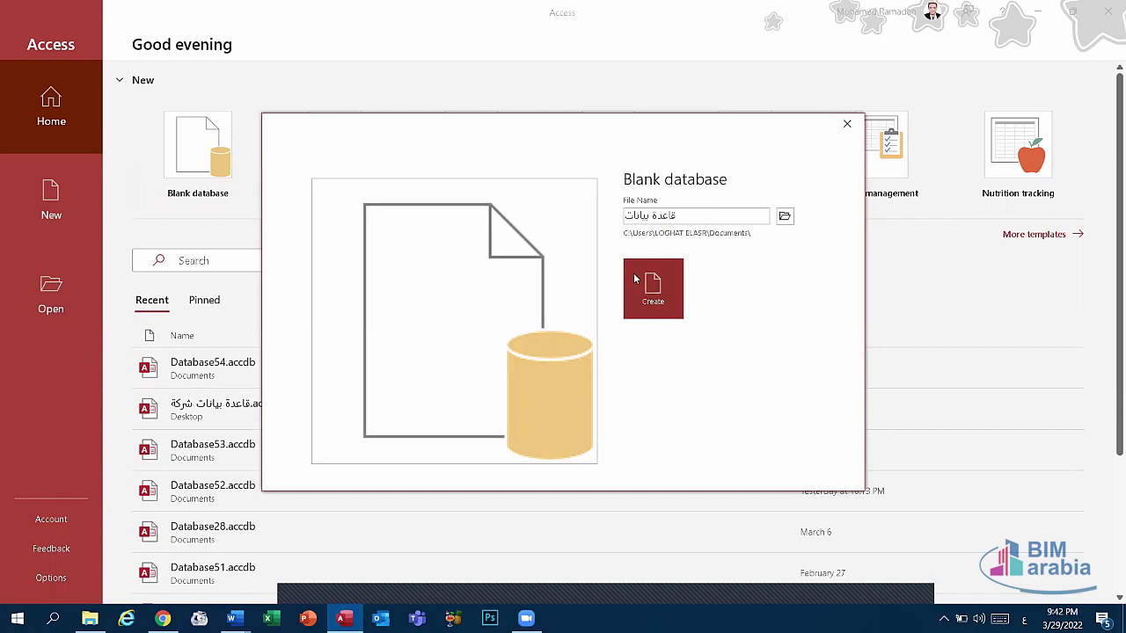
left_click(636, 279)
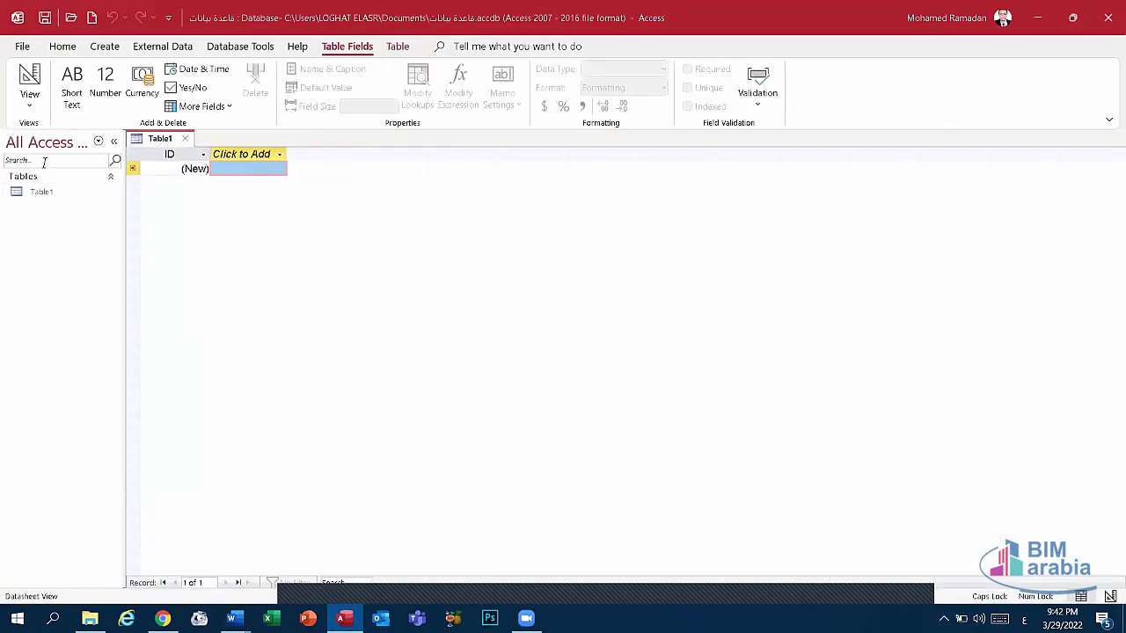
left_click(29, 99)
- Switch the new table to Design View, saving it as Father
left_click(88, 173)
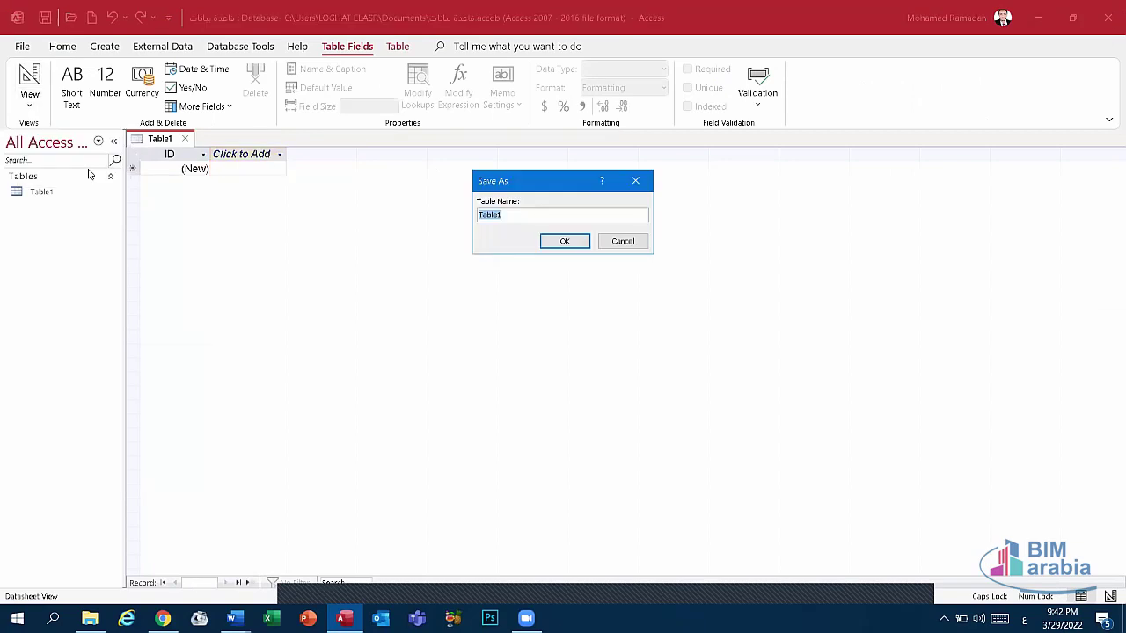
key("BackSpace")
key("alt+shift")
type("F")
key("Caps_Lock")
type("ather")
left_click(560, 244)
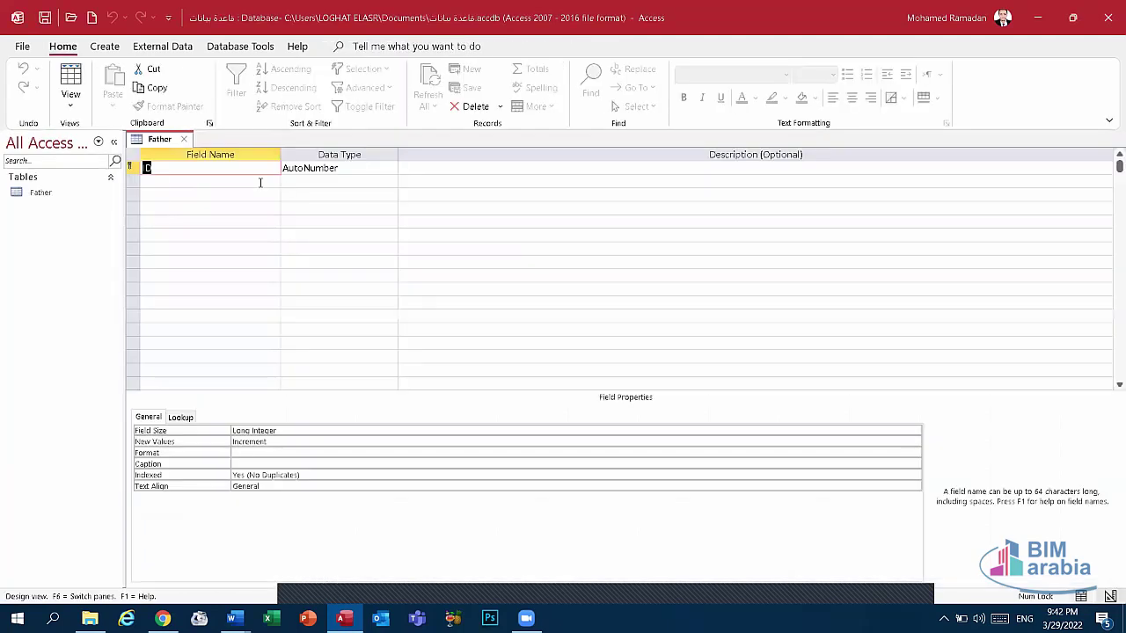
- Add a Name field with Short Text data type, accepting the reserved-word warning
left_click(215, 180)
key("Caps_Lock")
type("N")
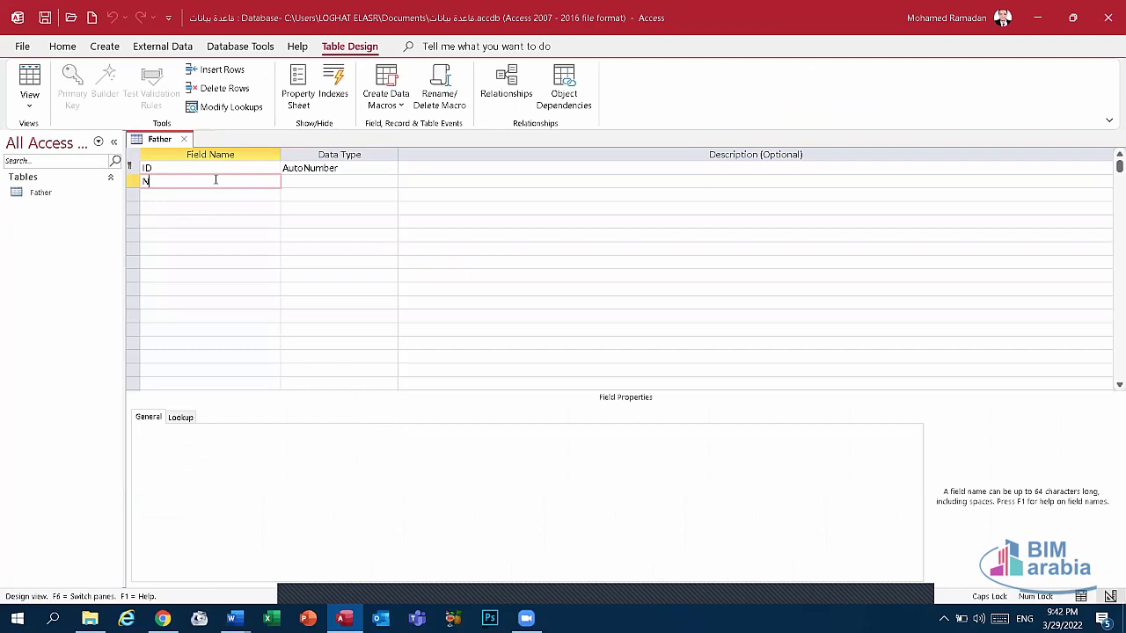
key("Caps_Lock")
type("ame")
left_click(386, 181)
key("Return")
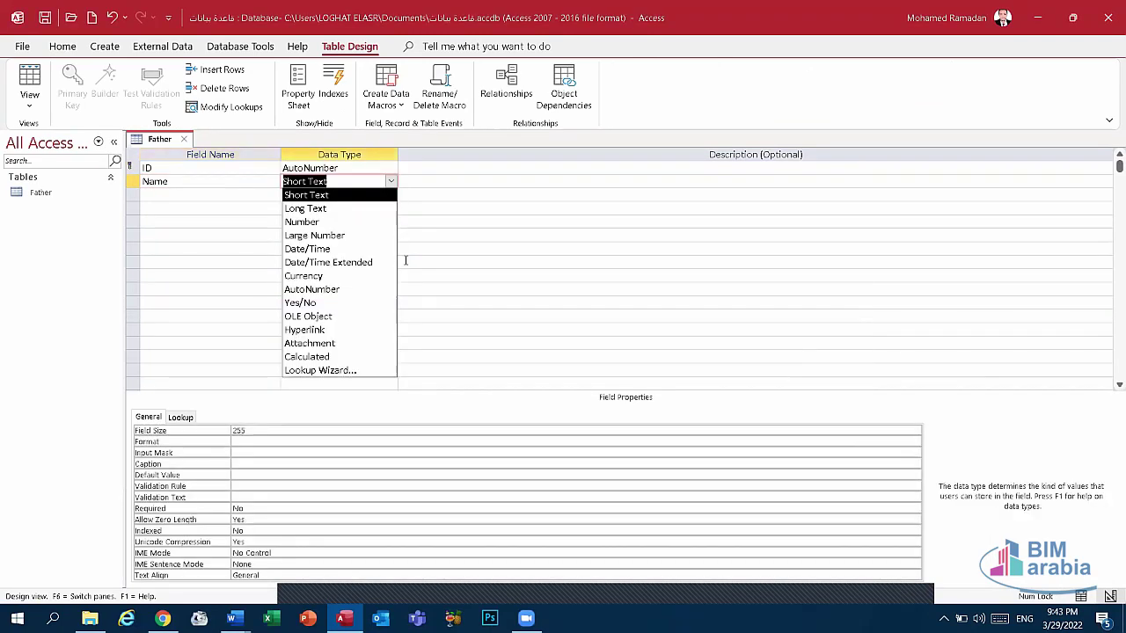
left_click(352, 195)
left_click(317, 195)
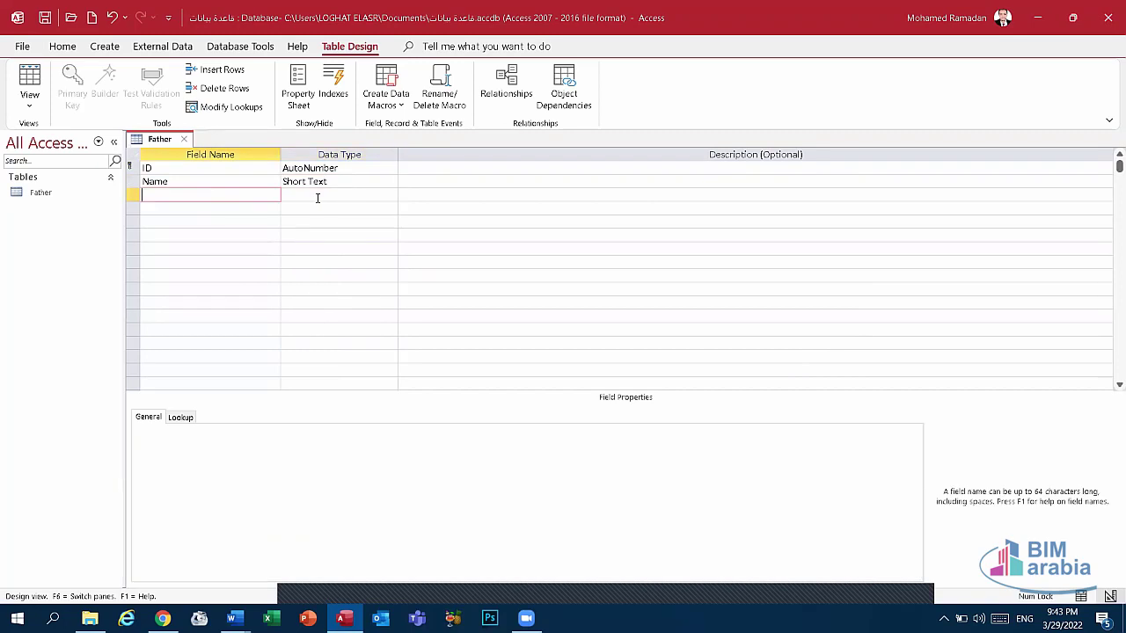
- Add an Age field with the Number data type
key("Caps_Lock")
key("Caps_Lock")
type("ge")
left_click(317, 195)
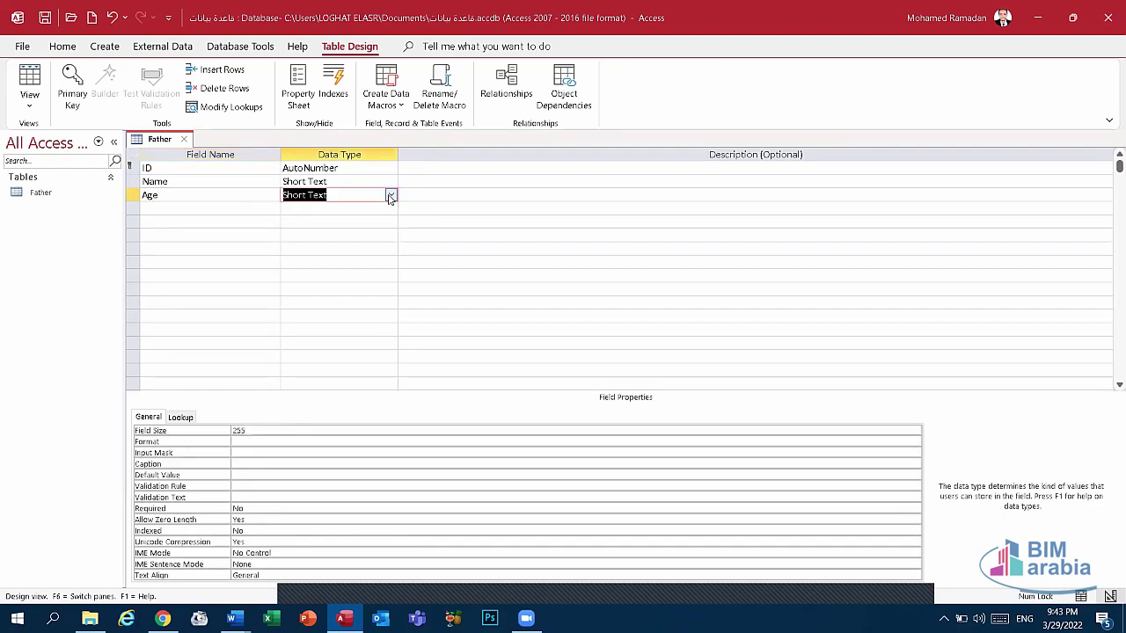
left_click(391, 196)
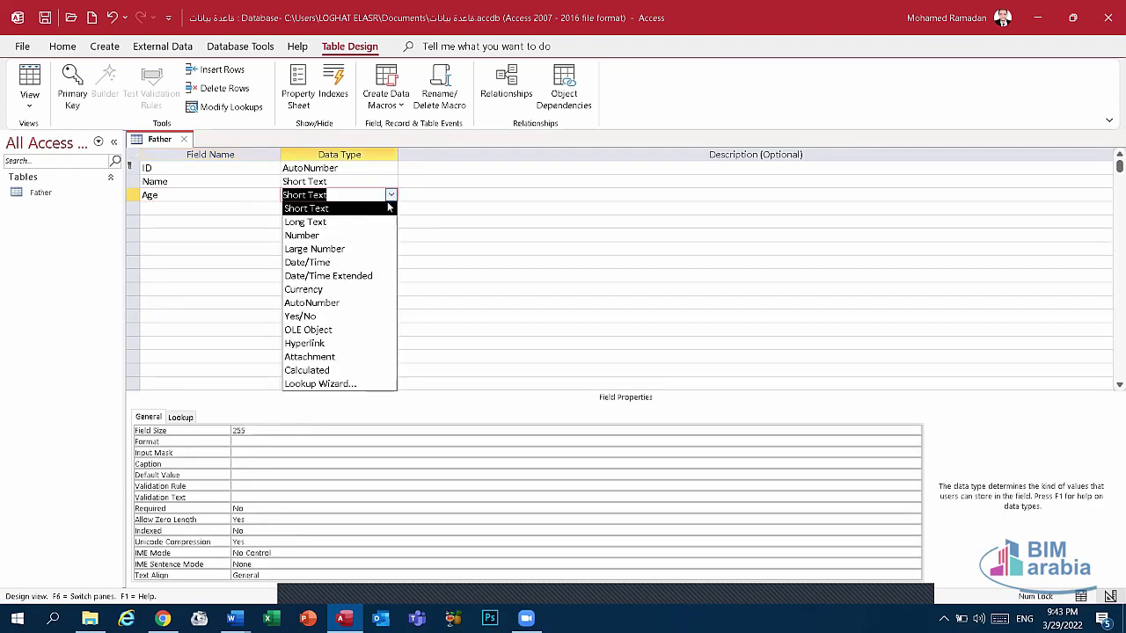
left_click(308, 236)
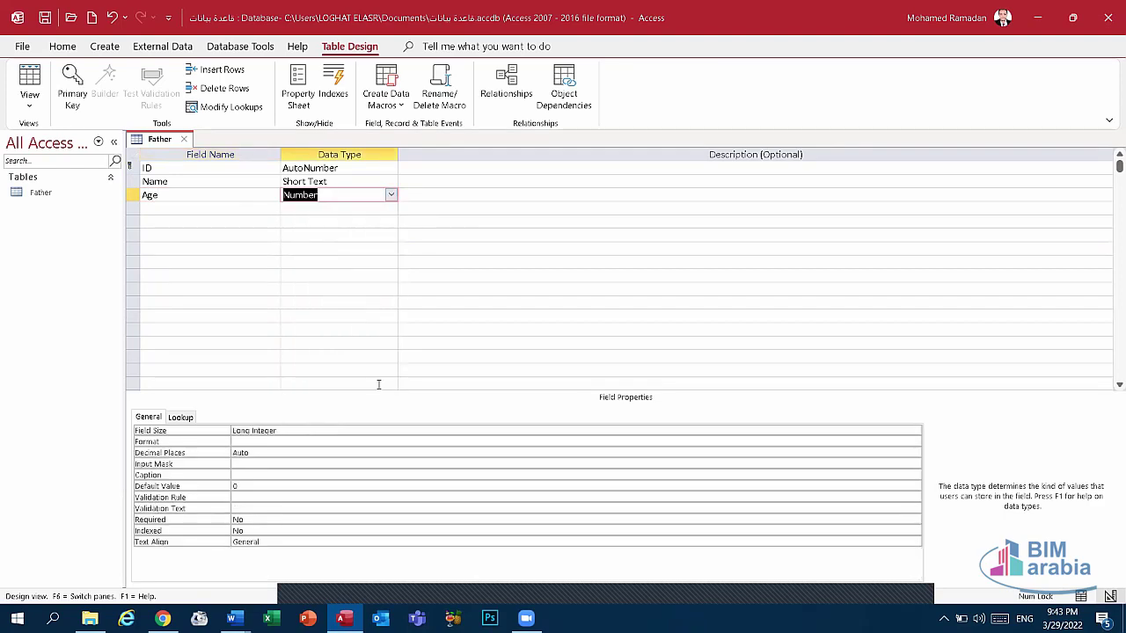
- Save the Father design and switch it to Datasheet View
right_click(163, 143)
left_click(170, 153)
left_click(27, 98)
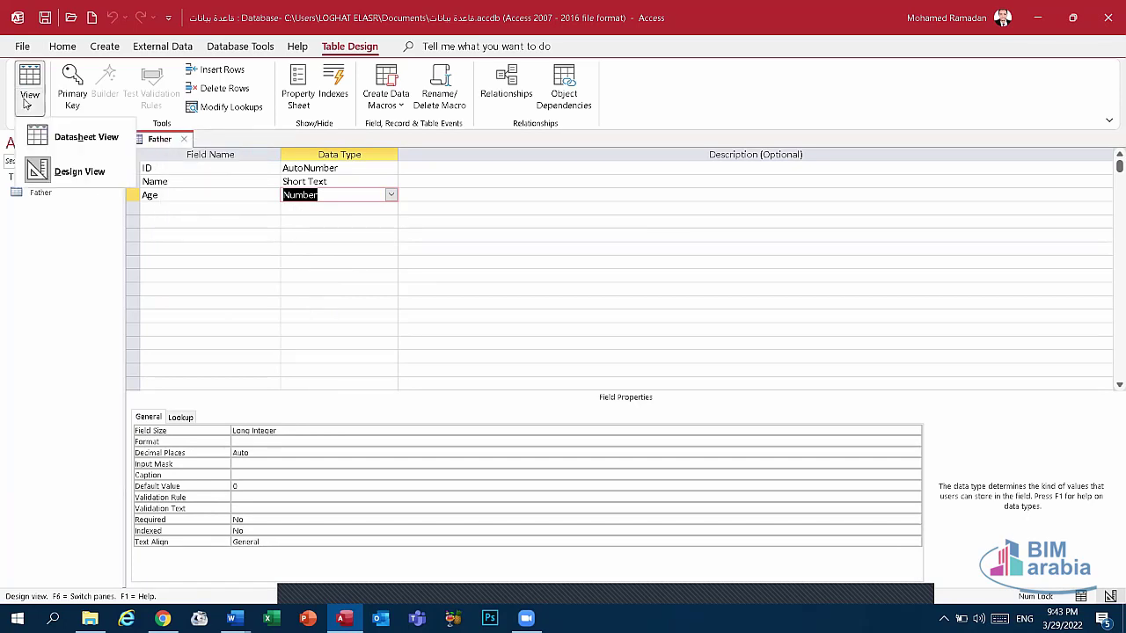
left_click(81, 138)
left_click(247, 168)
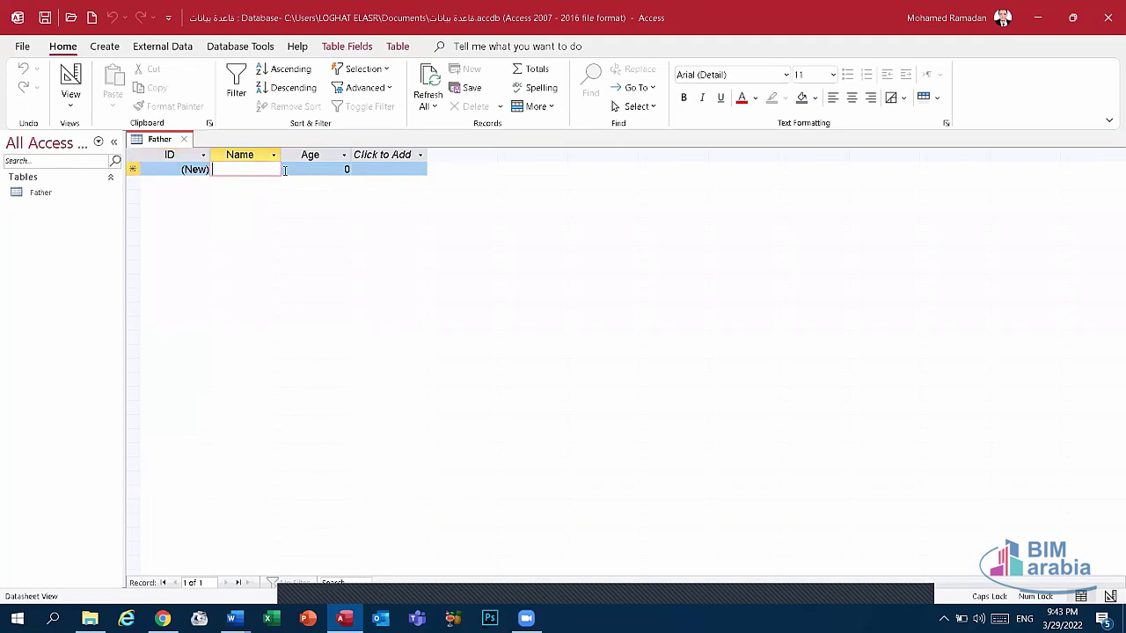
- Enter the first records' names and ages, including 30, 25, Ahmed and Ali
type("M")
key("Caps_Lock")
type("ohamed")
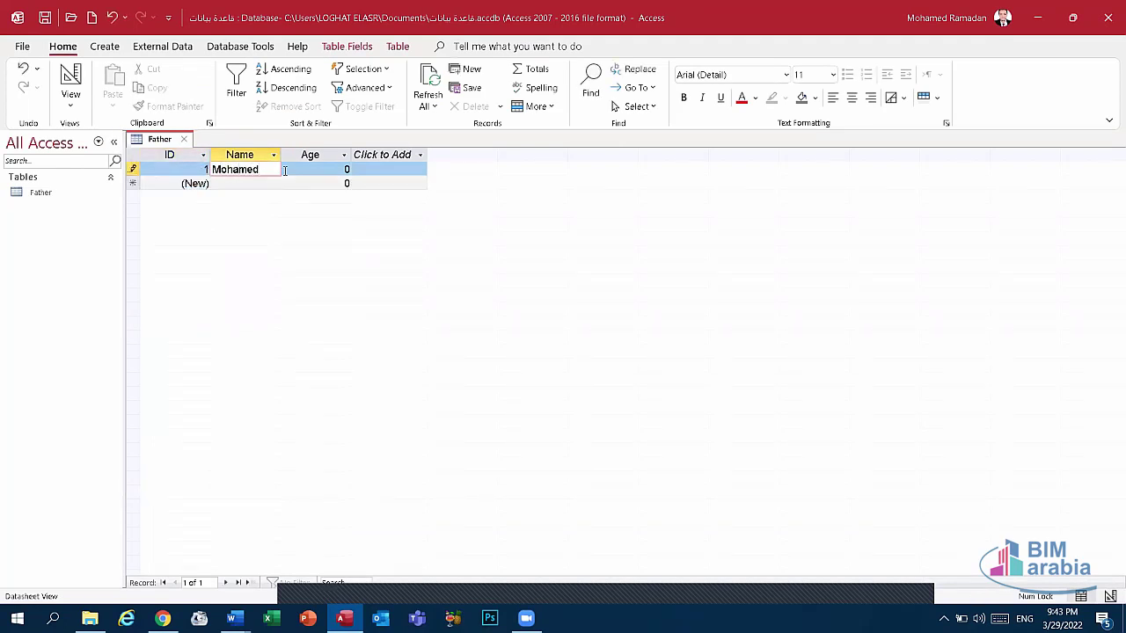
key("Tab")
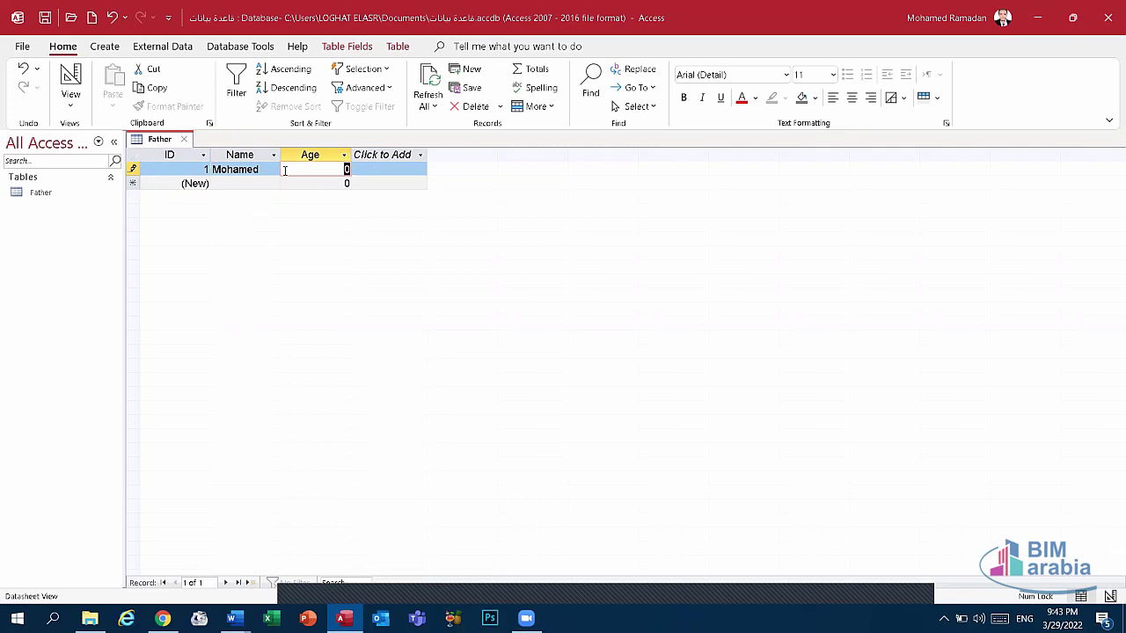
type("3")
key("Down")
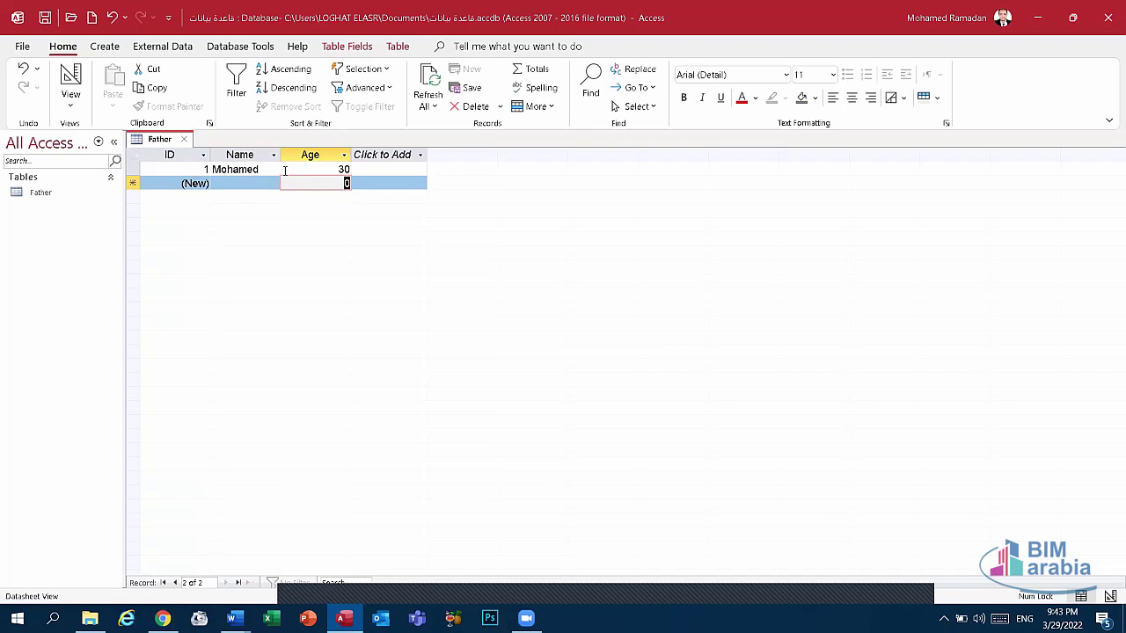
type("25")
key("shift+Tab")
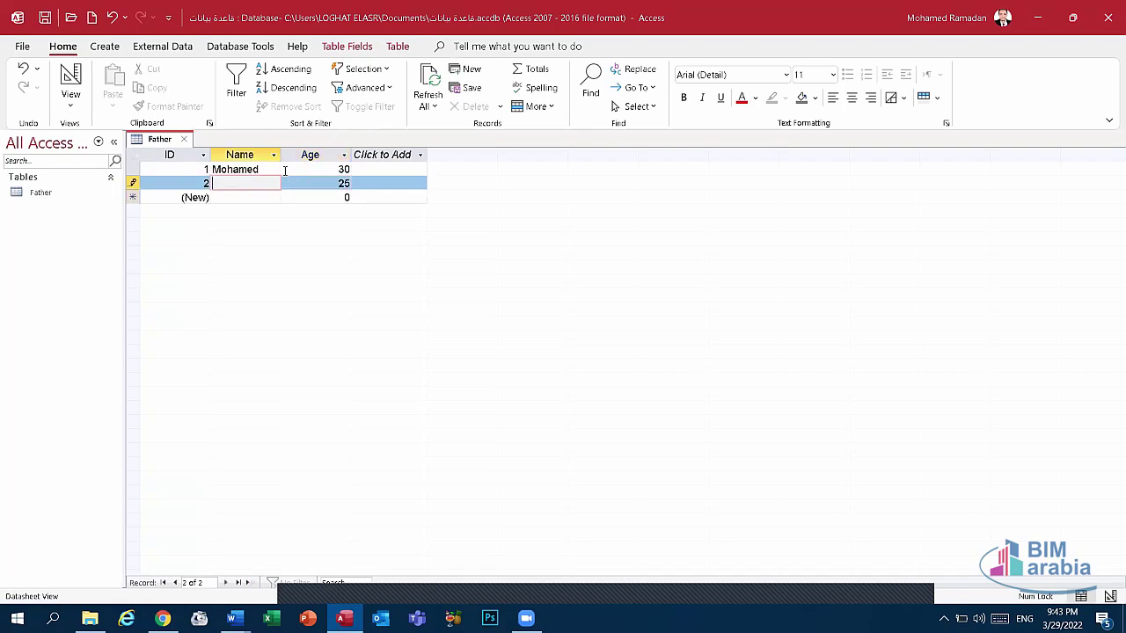
type("Ahme")
type("d")
key("Tab")
key("Tab")
type("A")
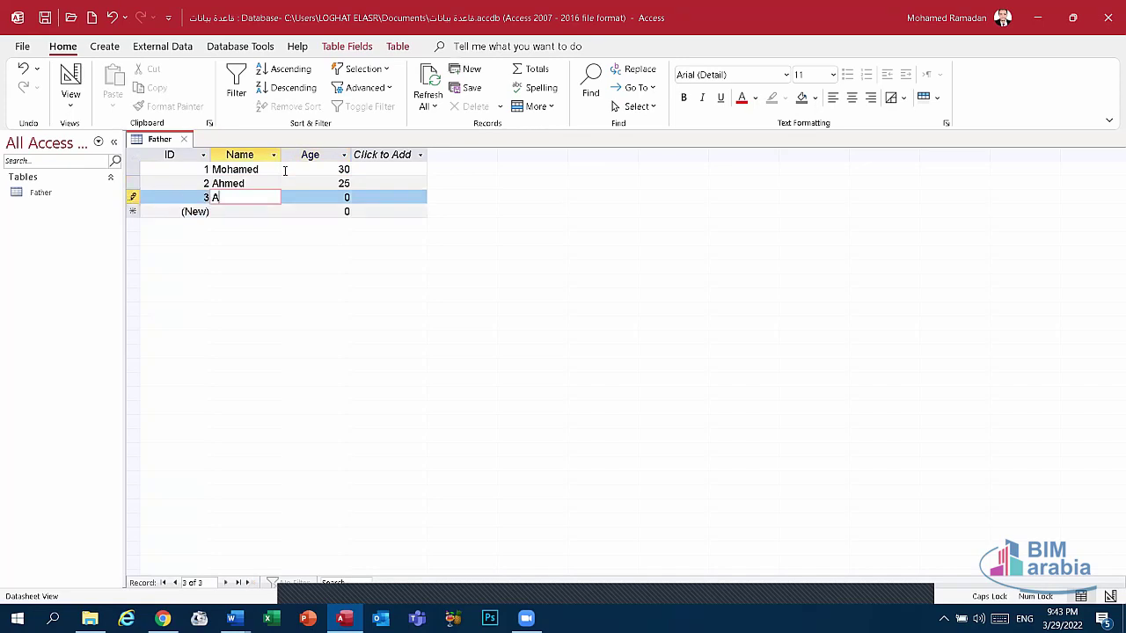
type("li")
key("Tab")
- Enter age 45, then add Mahmoud with age 35
key("Caps_Lock")
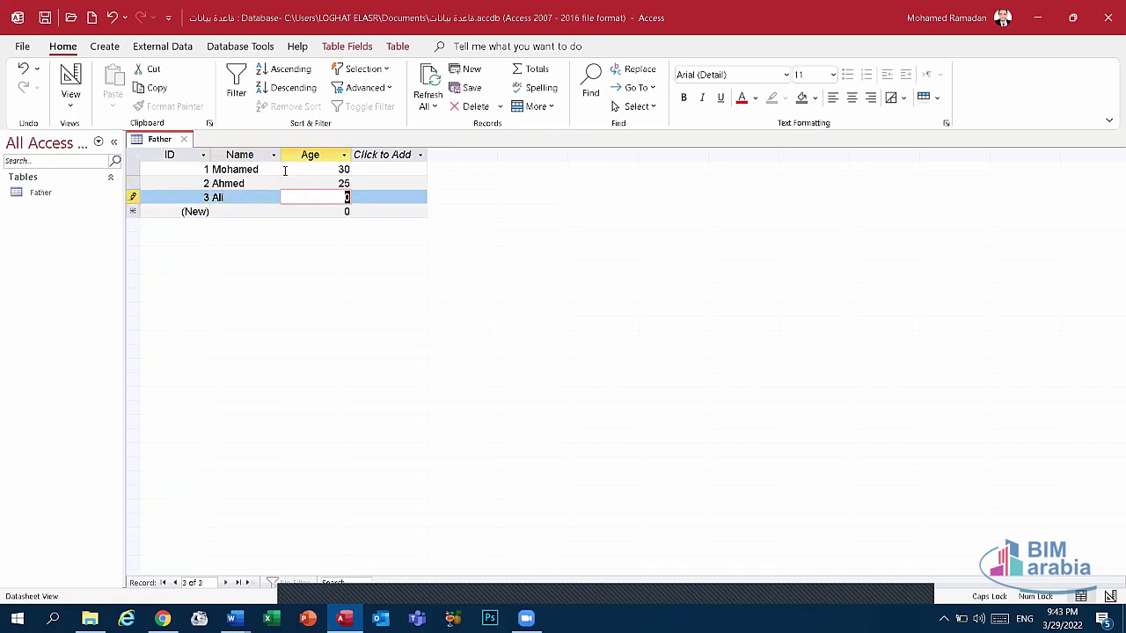
type("45")
key("Tab")
key("Tab")
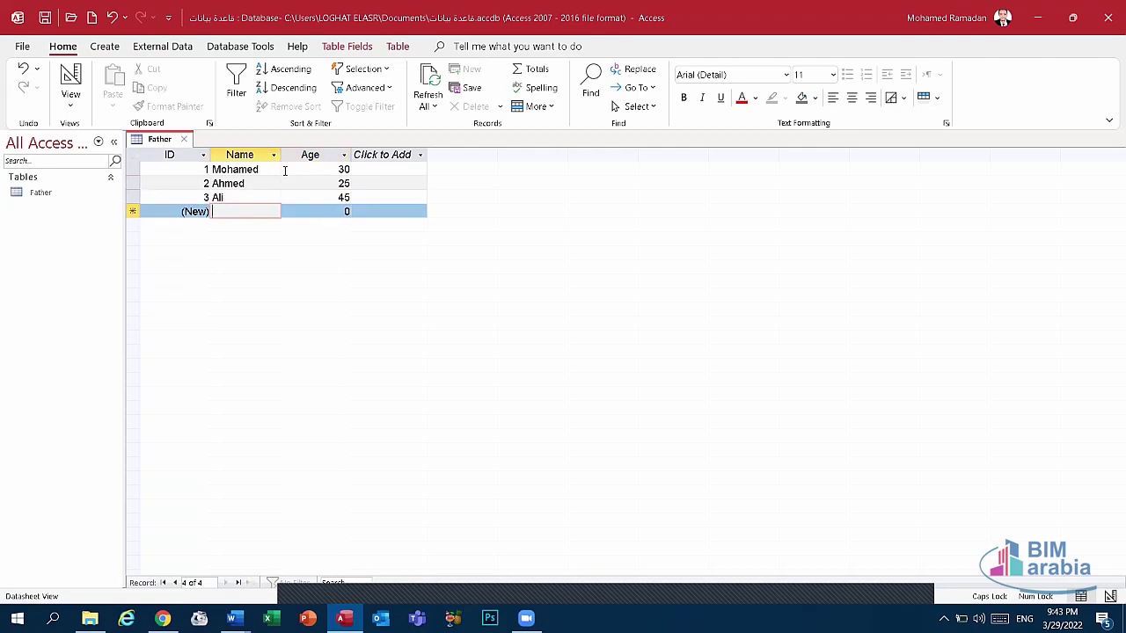
type("M")
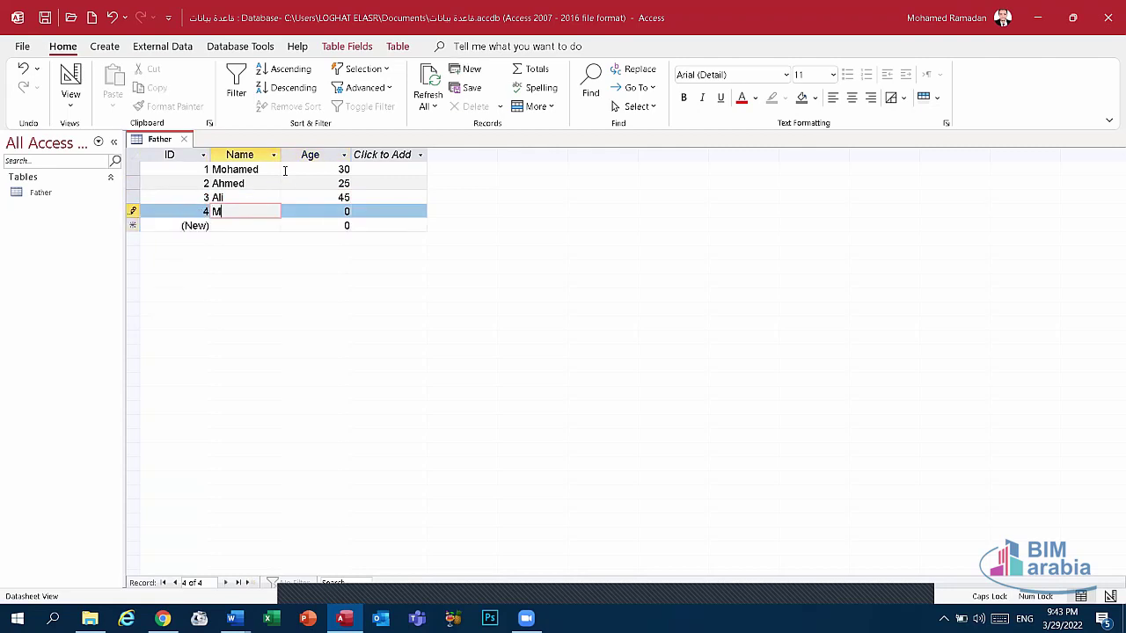
key("Caps_Lock")
type("ahmoud")
key("Tab")
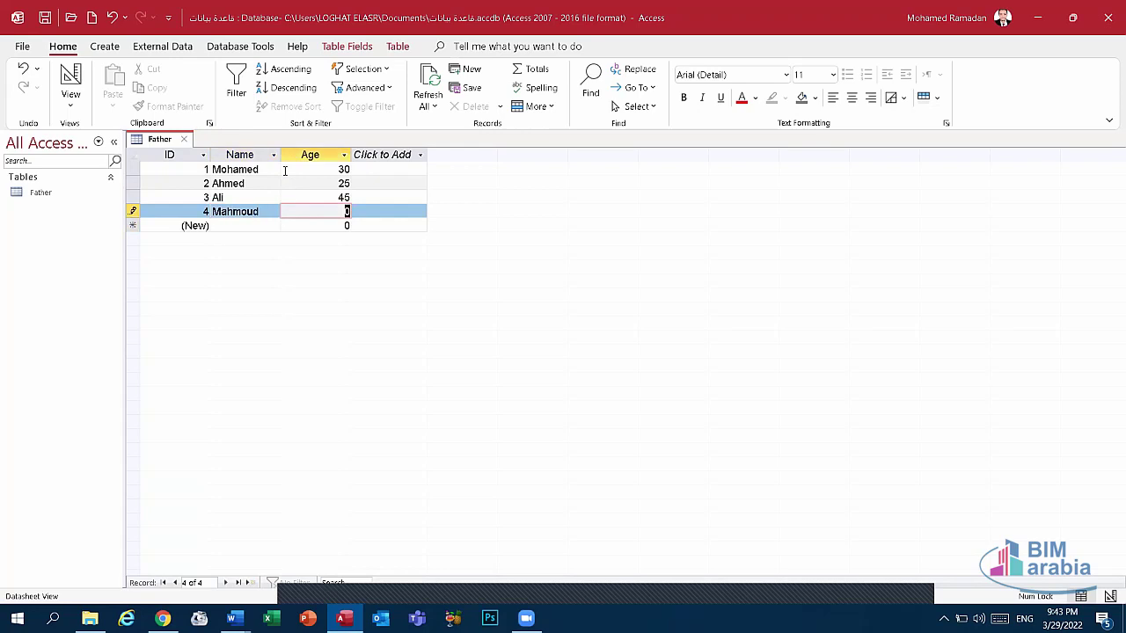
key("Caps_Lock")
type("35")
key("Tab")
- Add a fifth record named Karem with age 44
key("Caps_Lock")
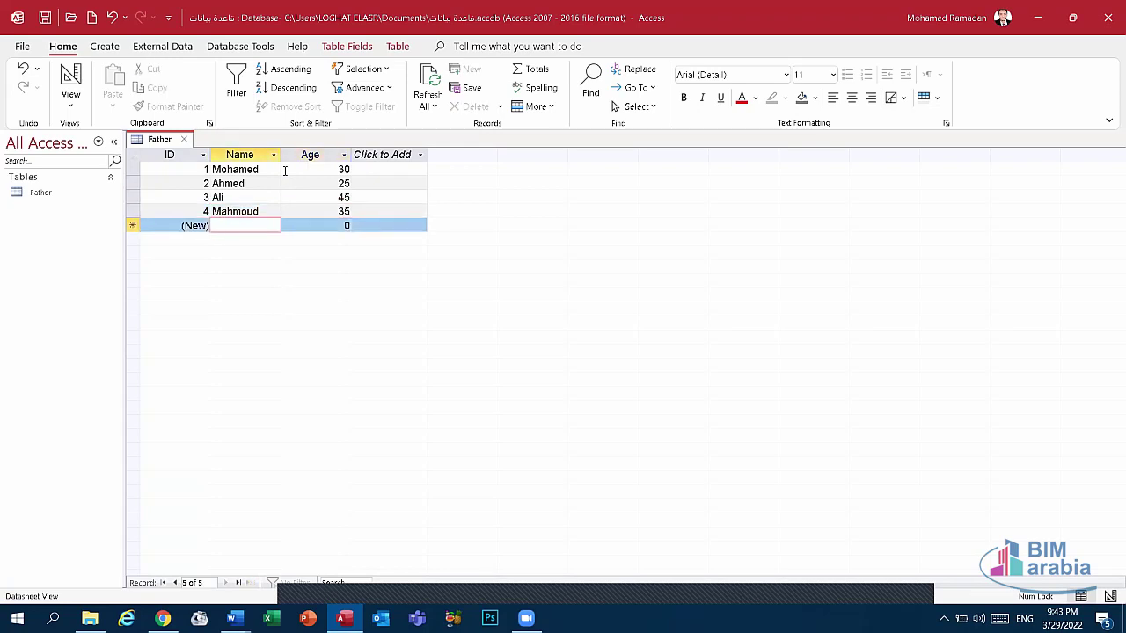
type("k")
key("Caps_Lock")
type("A")
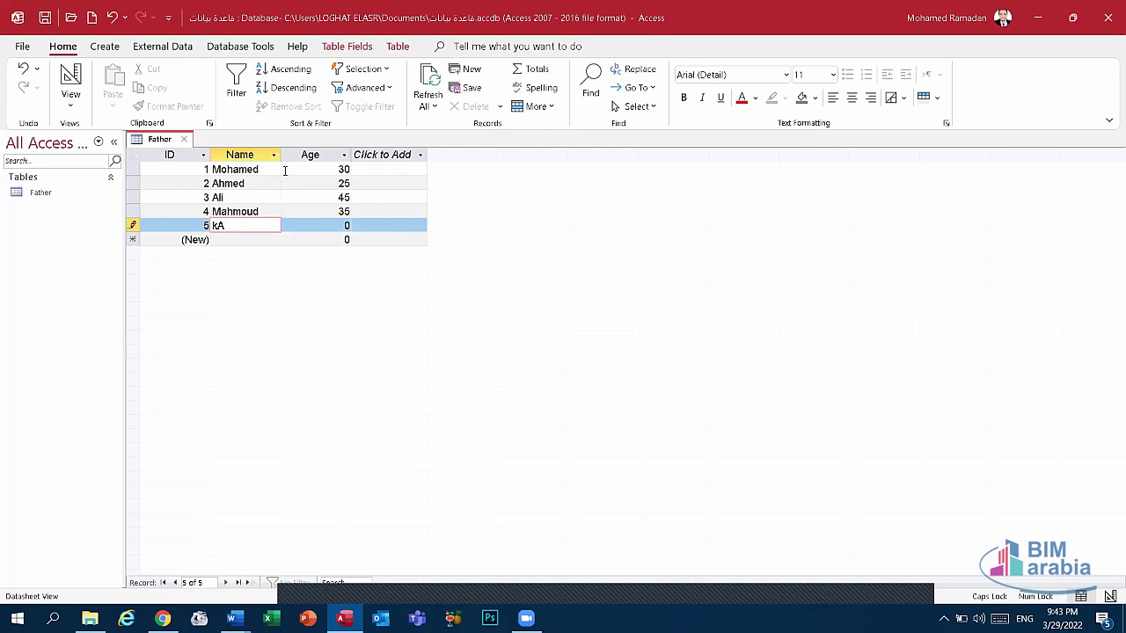
key("BackSpace")
key("BackSpace")
type("K")
key("Caps_Lock")
type("ar")
type("em")
key("Tab")
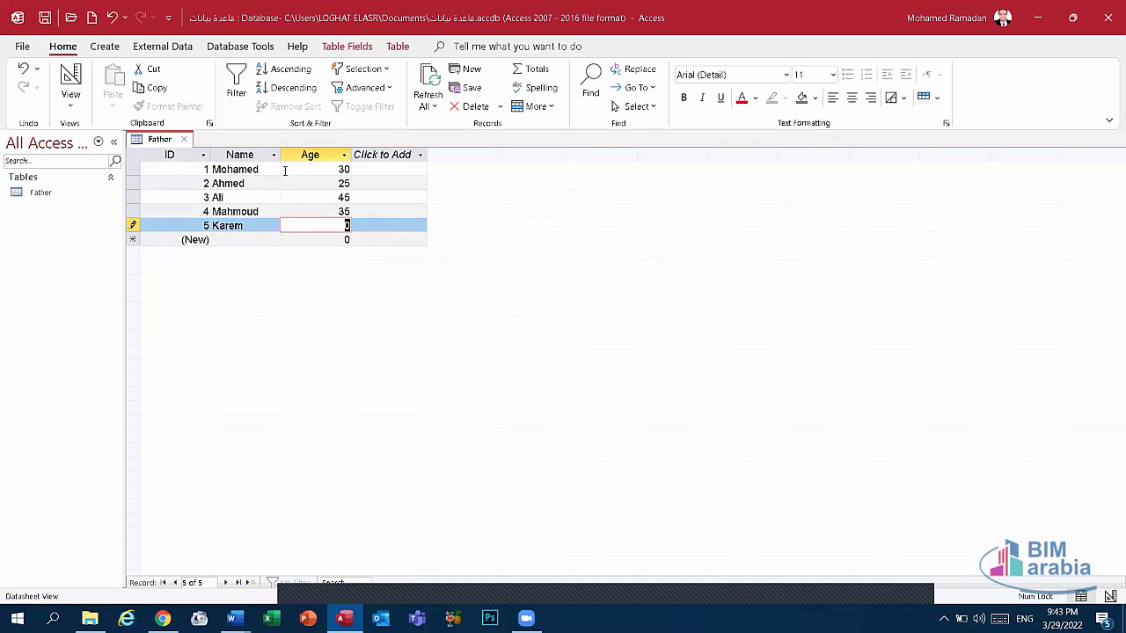
type("44")
left_click(378, 225)
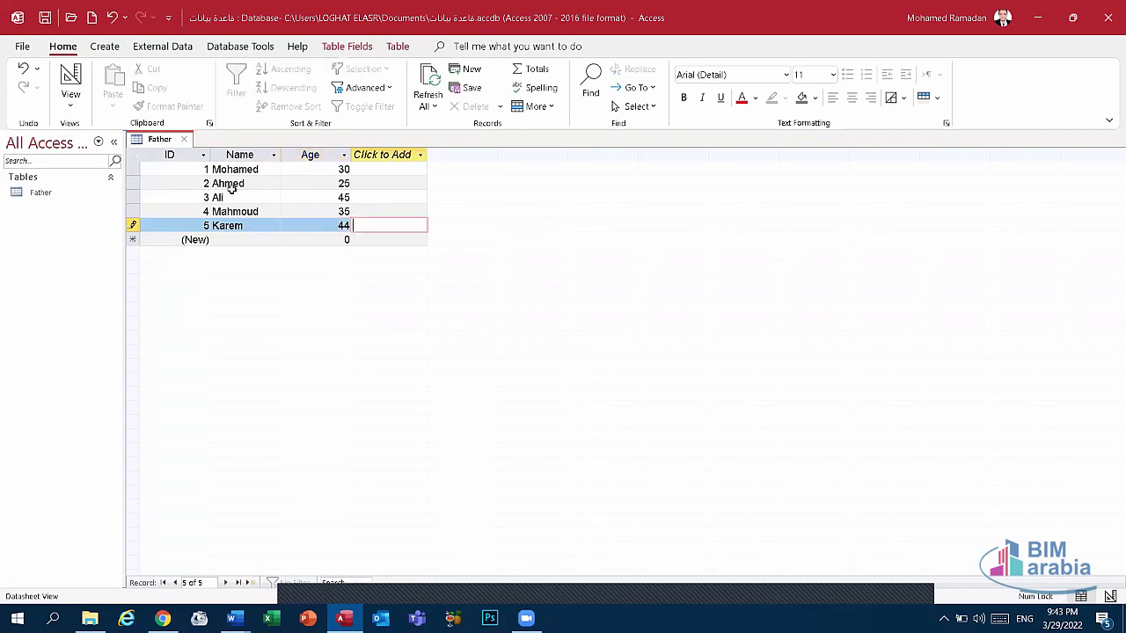
- Close the Father table, then create a blank Table1 and close it unsaved
right_click(164, 141)
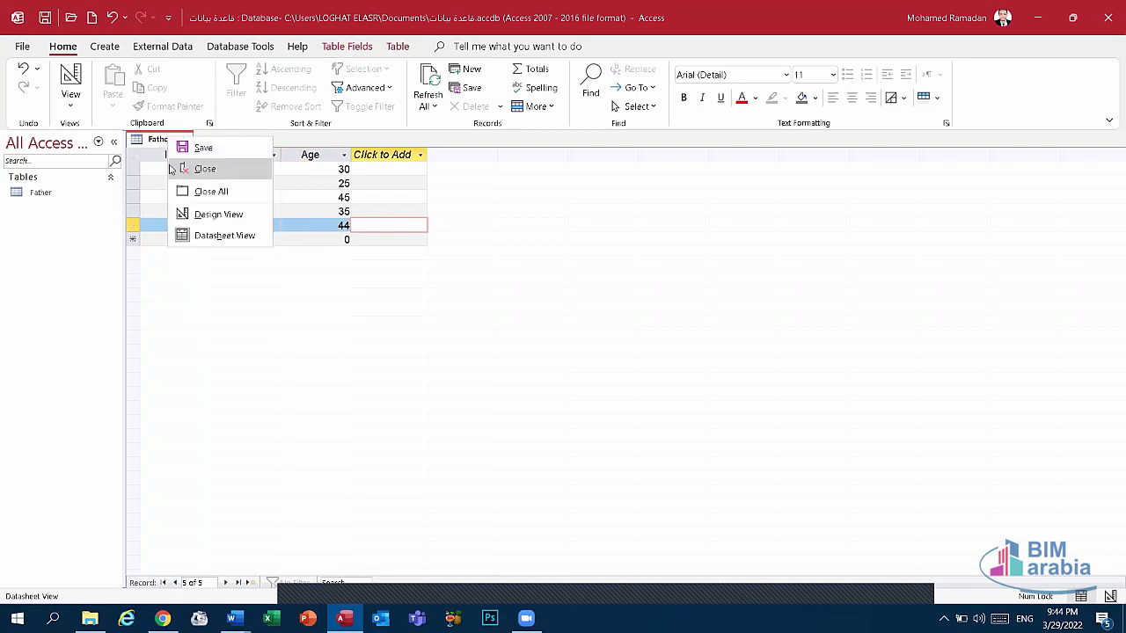
left_click(197, 172)
left_click(103, 45)
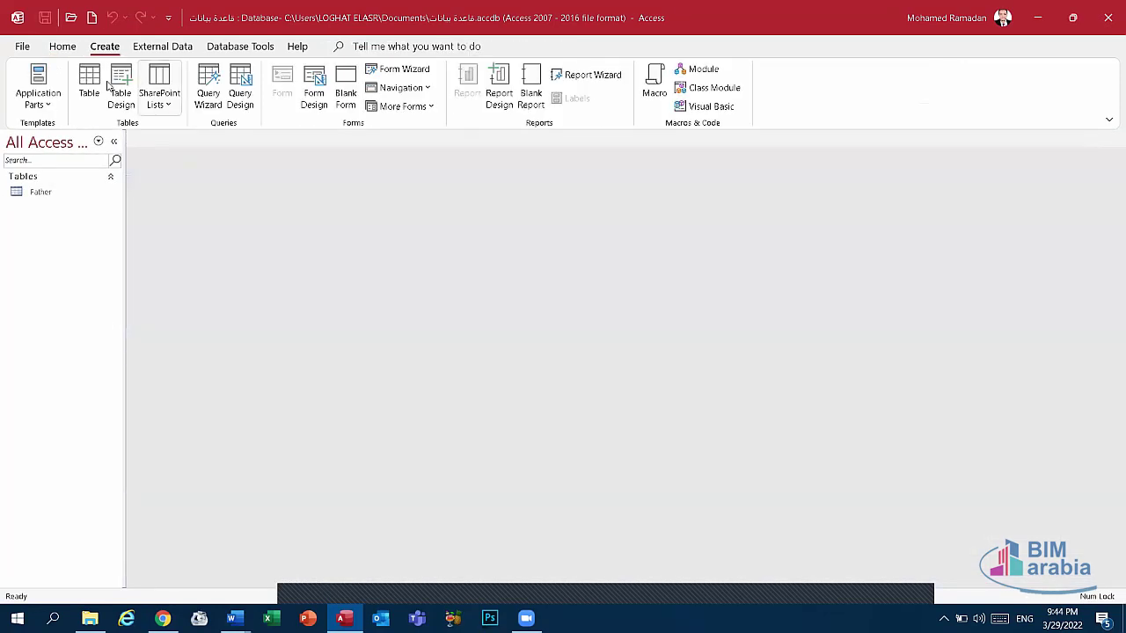
left_click(100, 85)
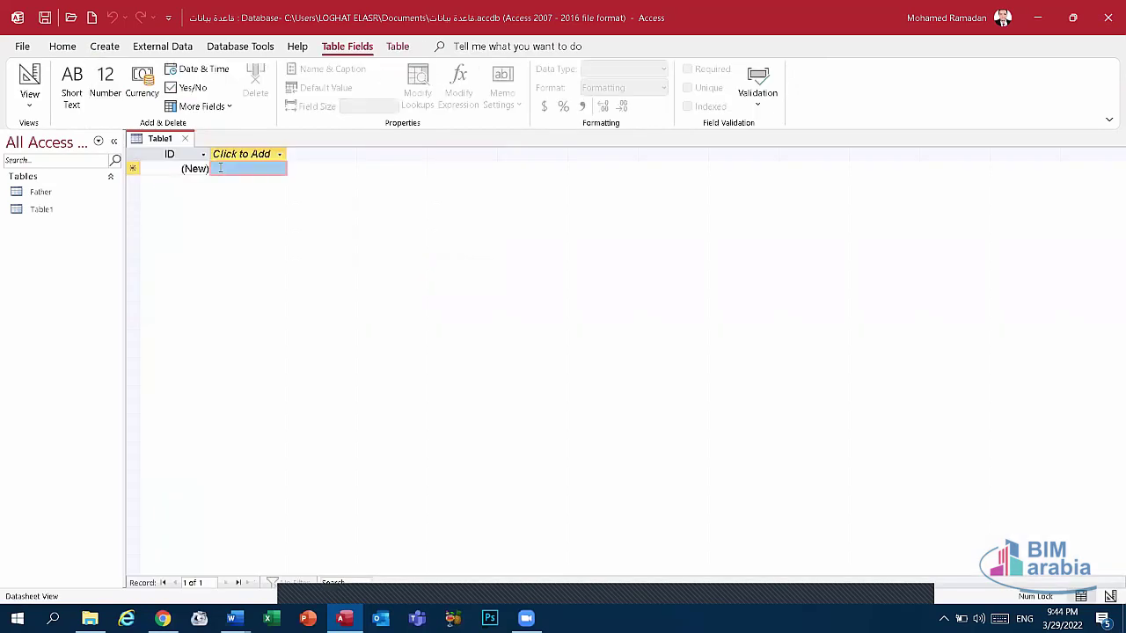
right_click(58, 209)
left_click(154, 144)
left_click(185, 139)
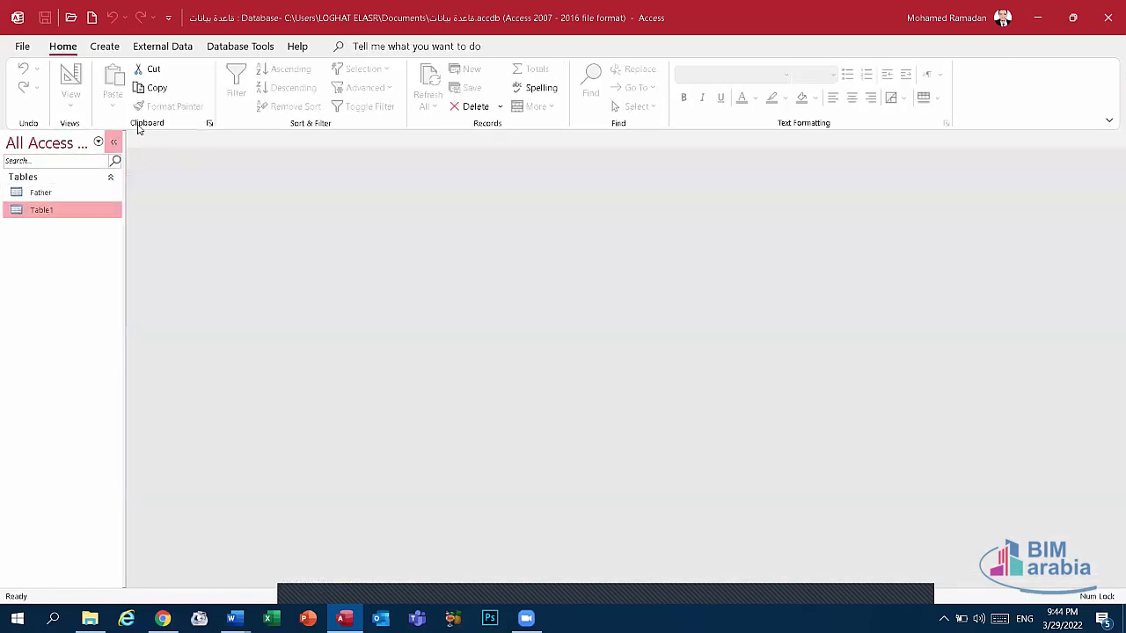
- Create another blank table, switch it to Design View and start naming it Sons
left_click(108, 178)
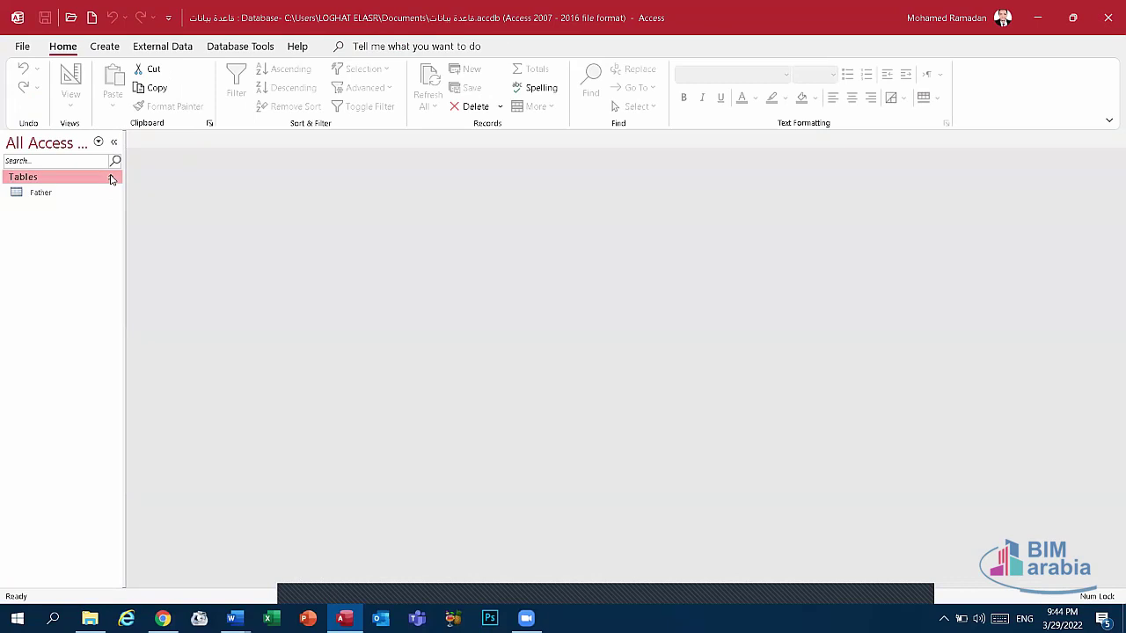
left_click(110, 177)
left_click(109, 177)
left_click(96, 191)
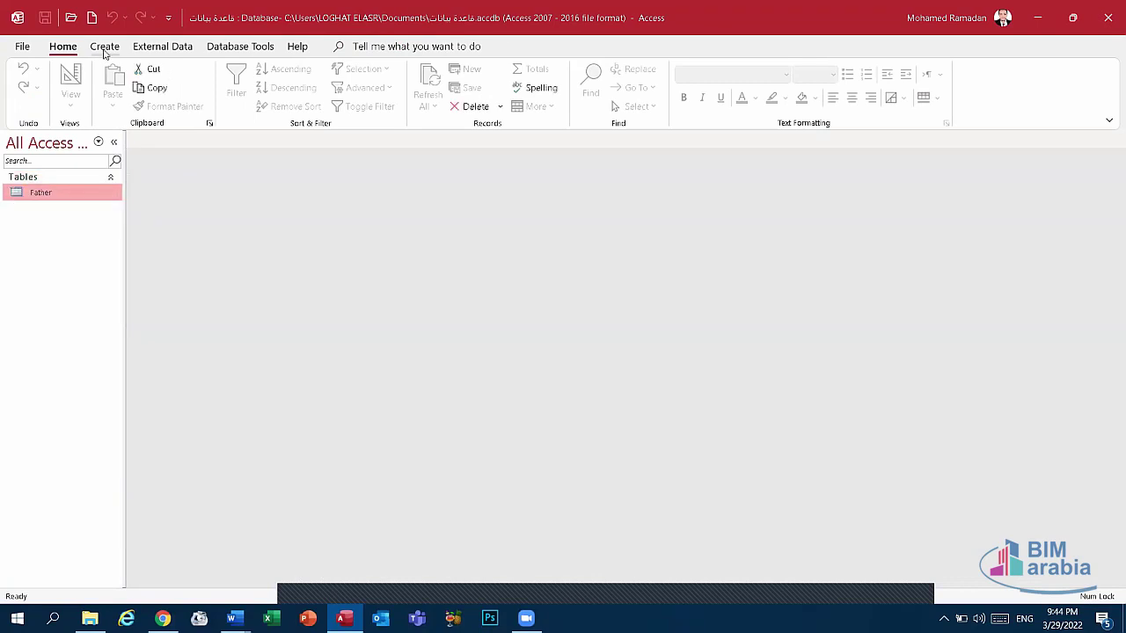
left_click(103, 47)
left_click(86, 75)
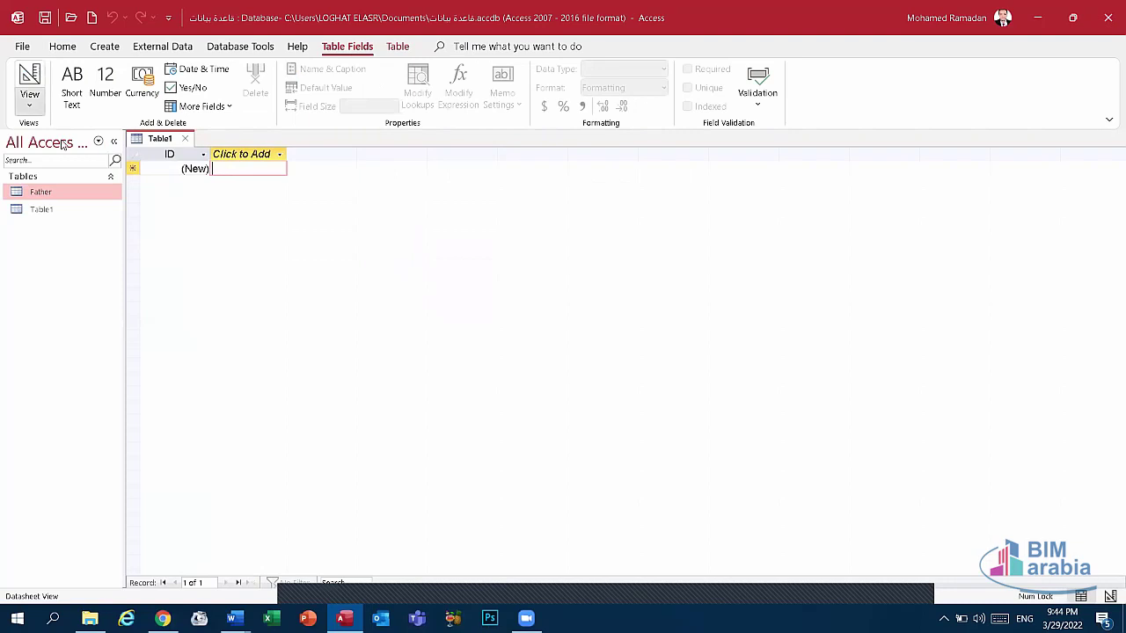
left_click(29, 99)
left_click(53, 171)
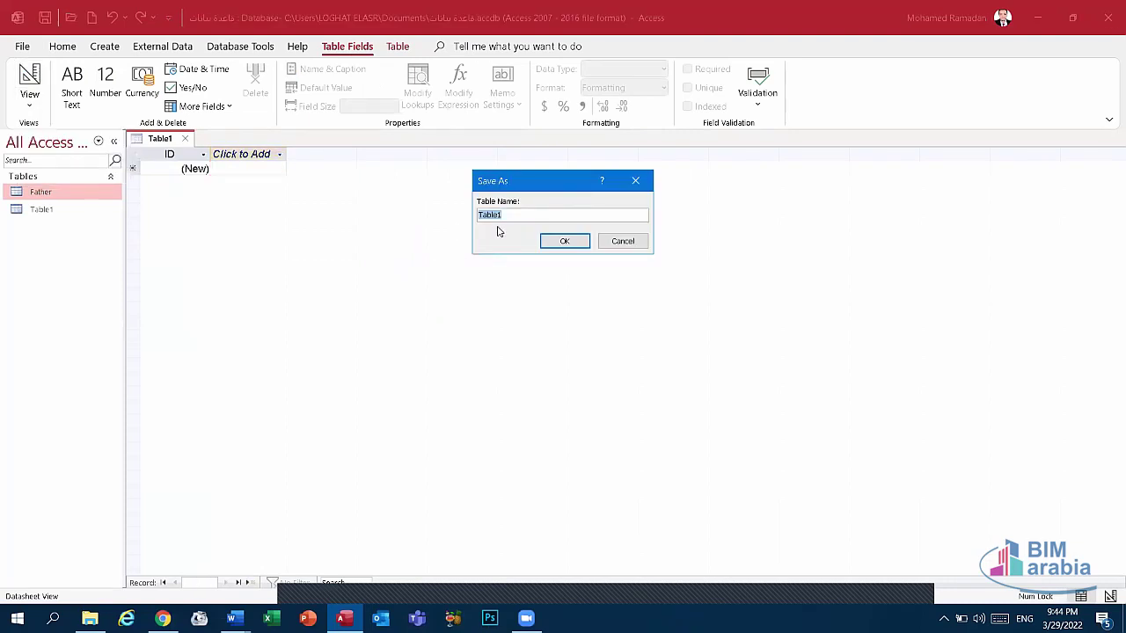
type("Sons")
- Save the table as Sons and add a Short Text field called Name
left_click(552, 242)
left_click(214, 181)
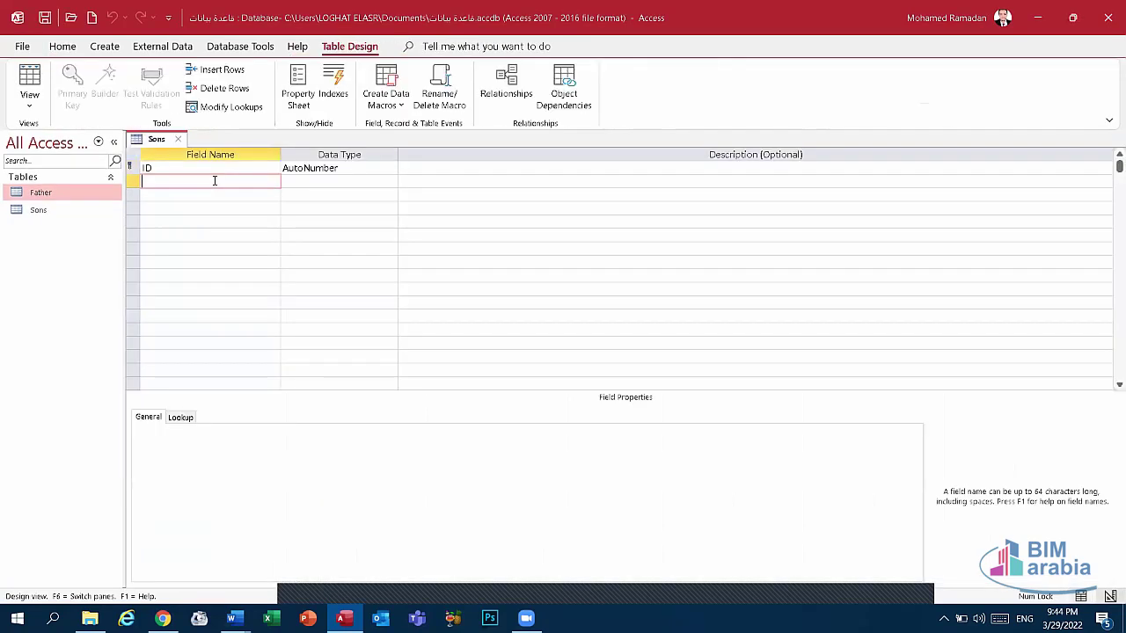
type("Name")
key("Tab")
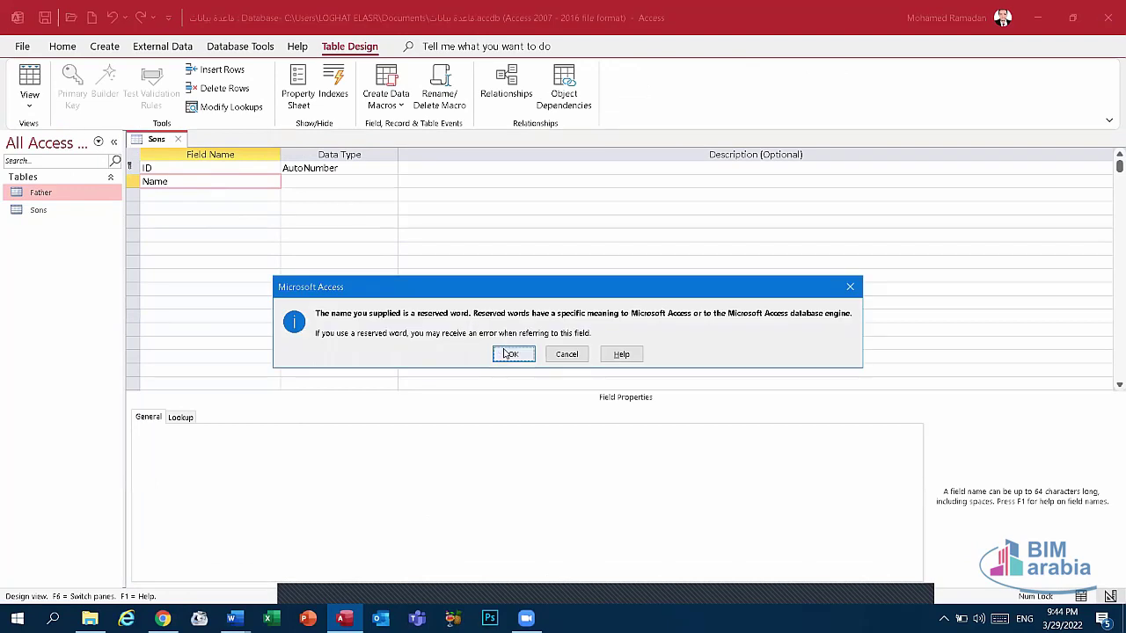
left_click(507, 354)
key("Tab")
- Add a Number field called Age and save the Sons table design
left_click(373, 188)
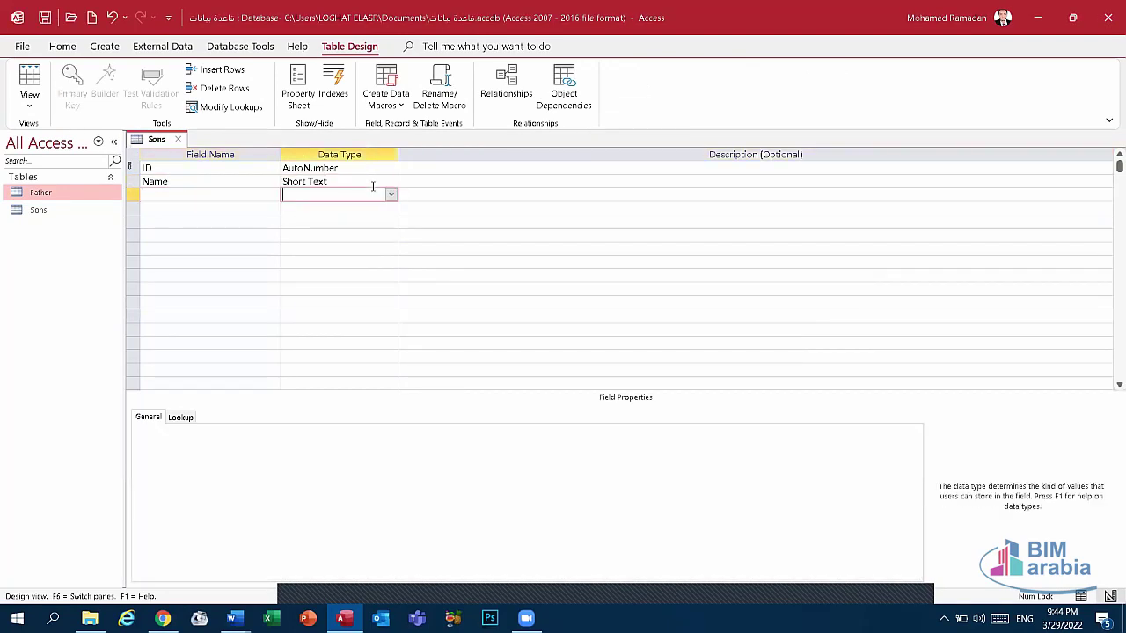
key("shift+Tab")
type("Age")
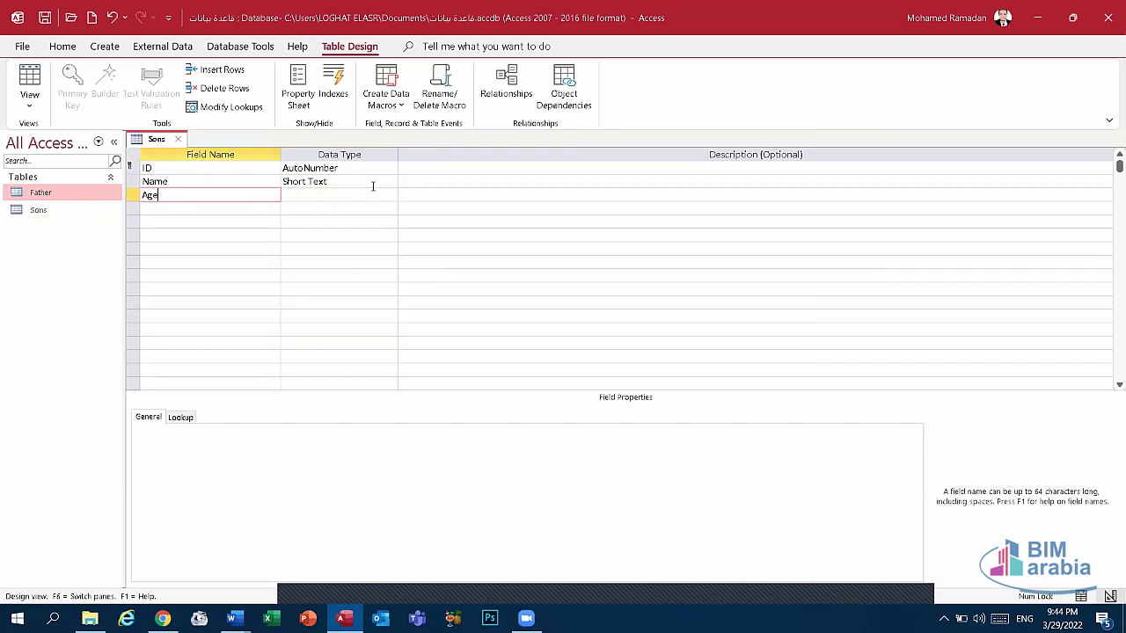
key("Tab")
left_click(390, 195)
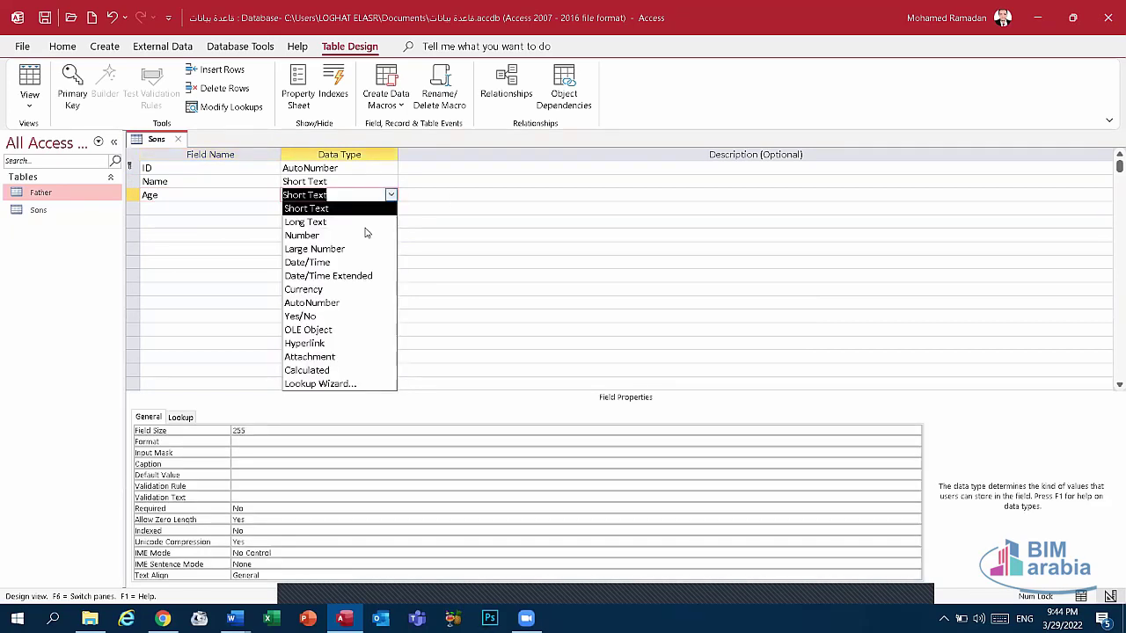
left_click(308, 236)
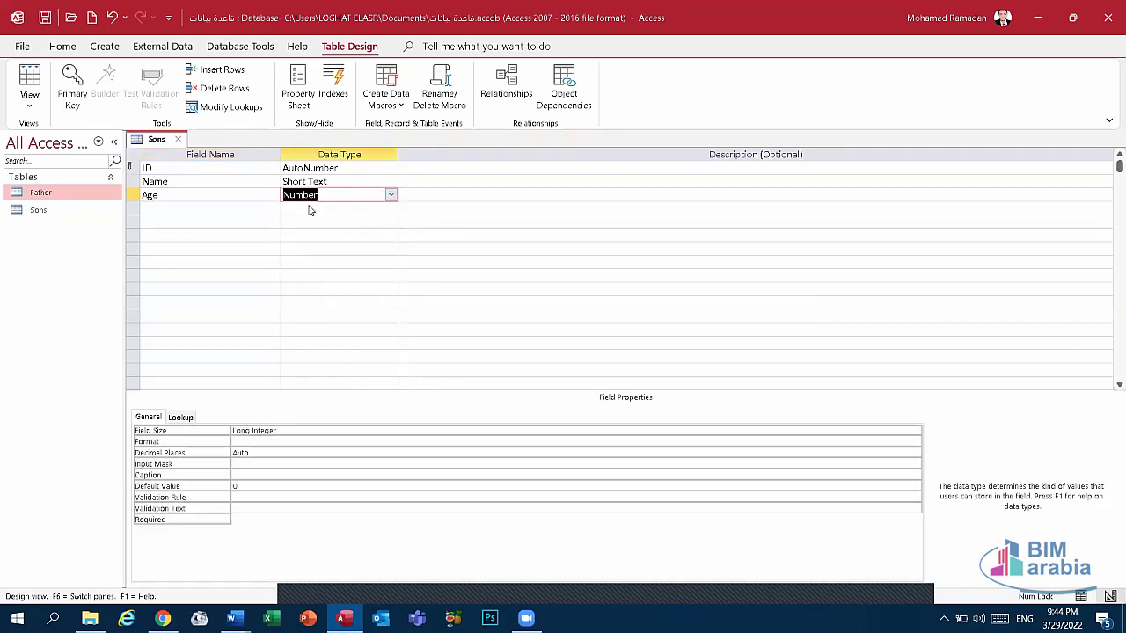
right_click(167, 140)
left_click(180, 149)
left_click(29, 101)
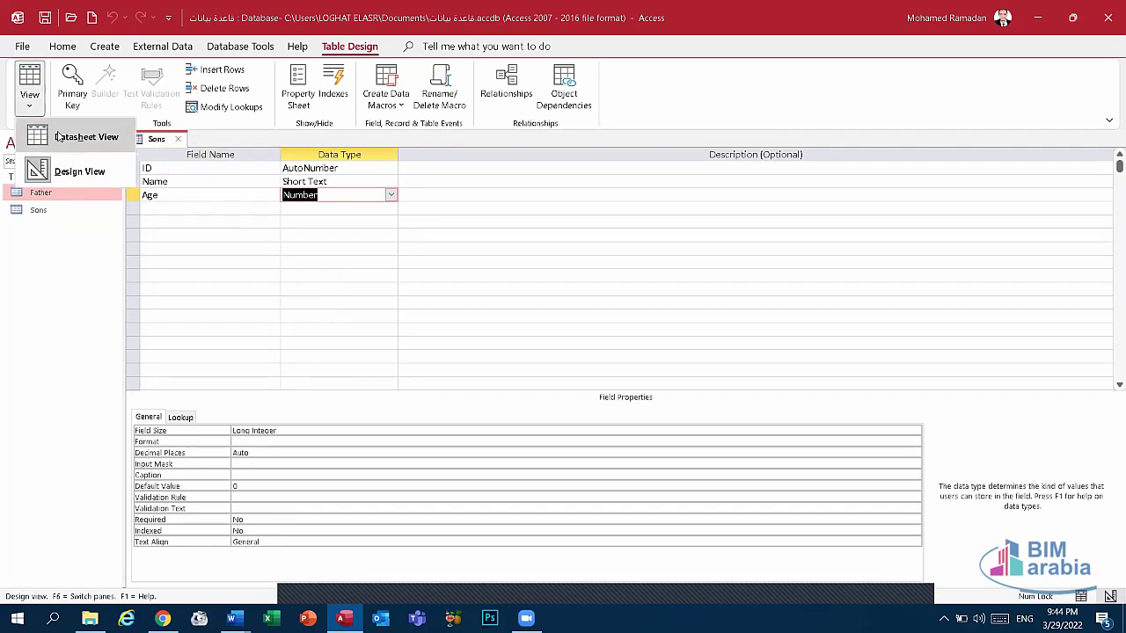
key("Escape")
- In Datasheet View, enter the first two Sons records with ages 12 and 10
left_click(240, 168)
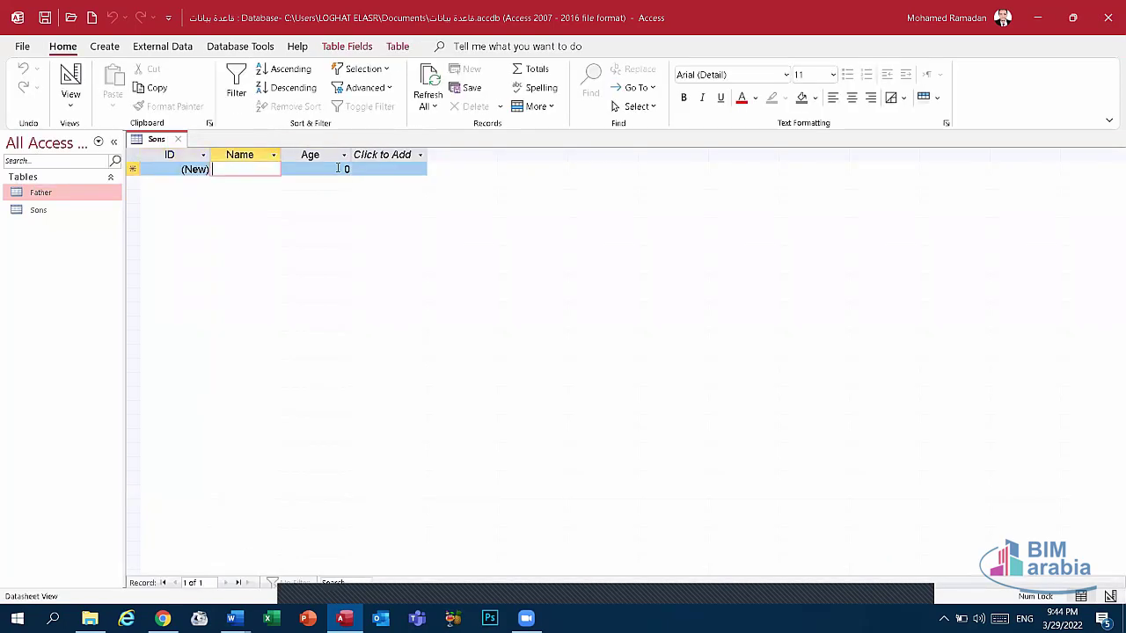
type("M")
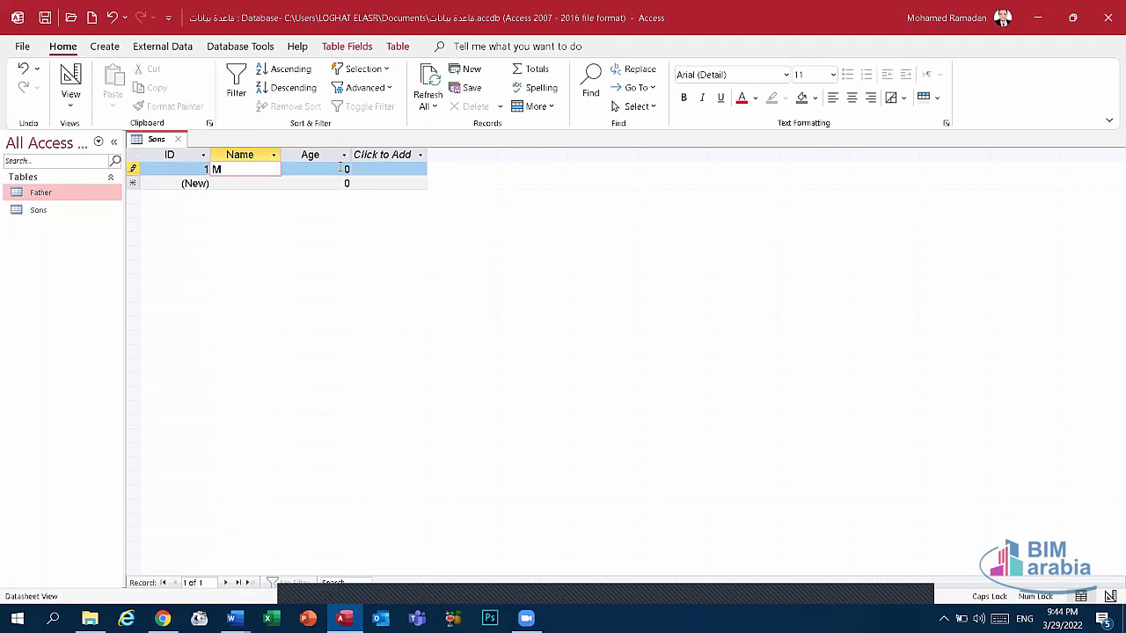
key("BackSpace")
type("M")
key("Caps_Lock")
type("o")
type("stafa")
key("Tab")
type("12")
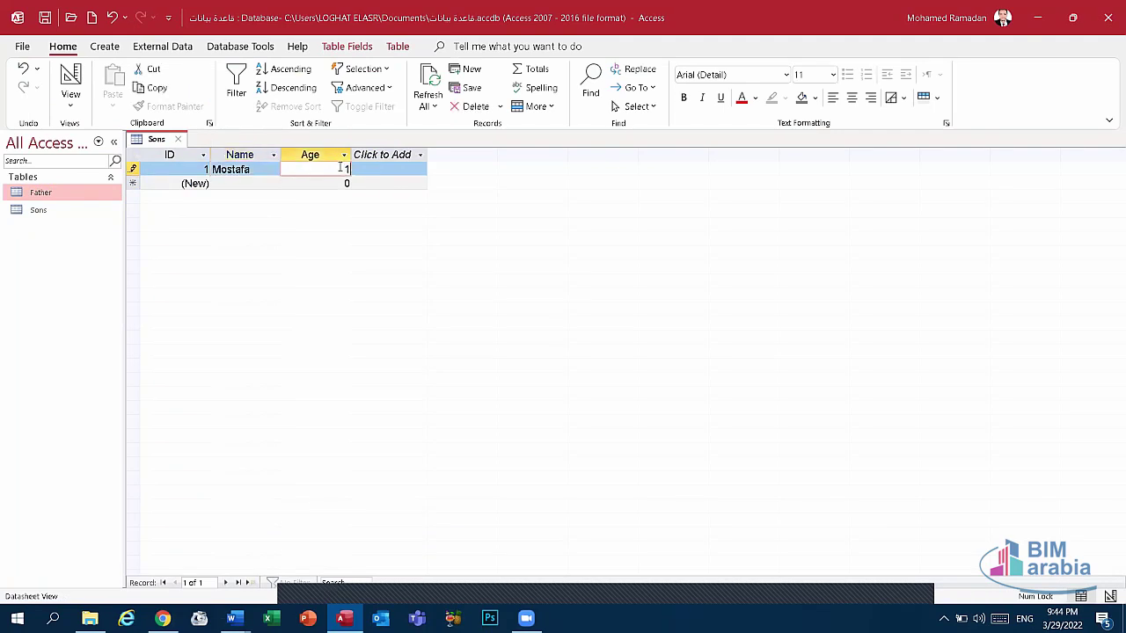
key("Tab")
key("Caps_Lock")
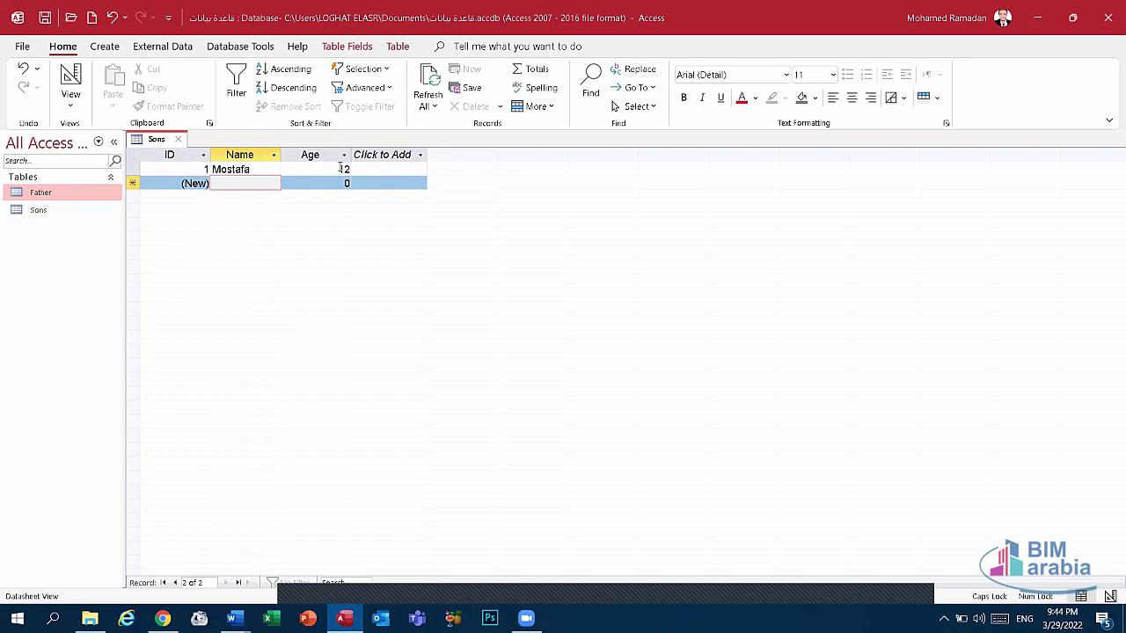
type("R")
key("Caps_Lock")
type("amadan")
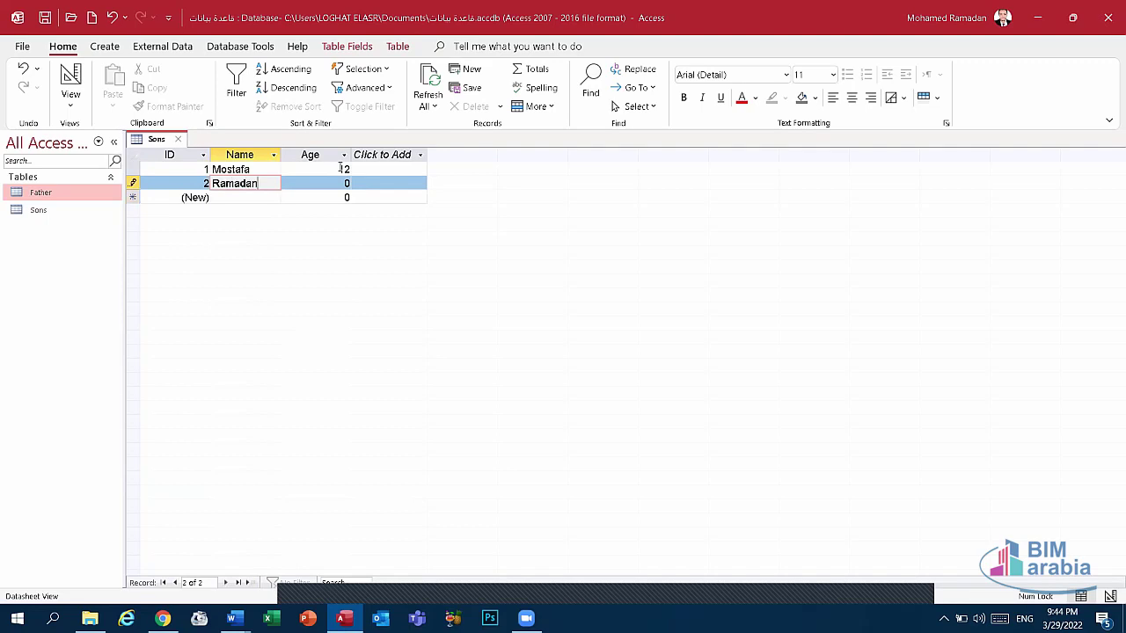
key("Tab")
type("10")
key("Tab")
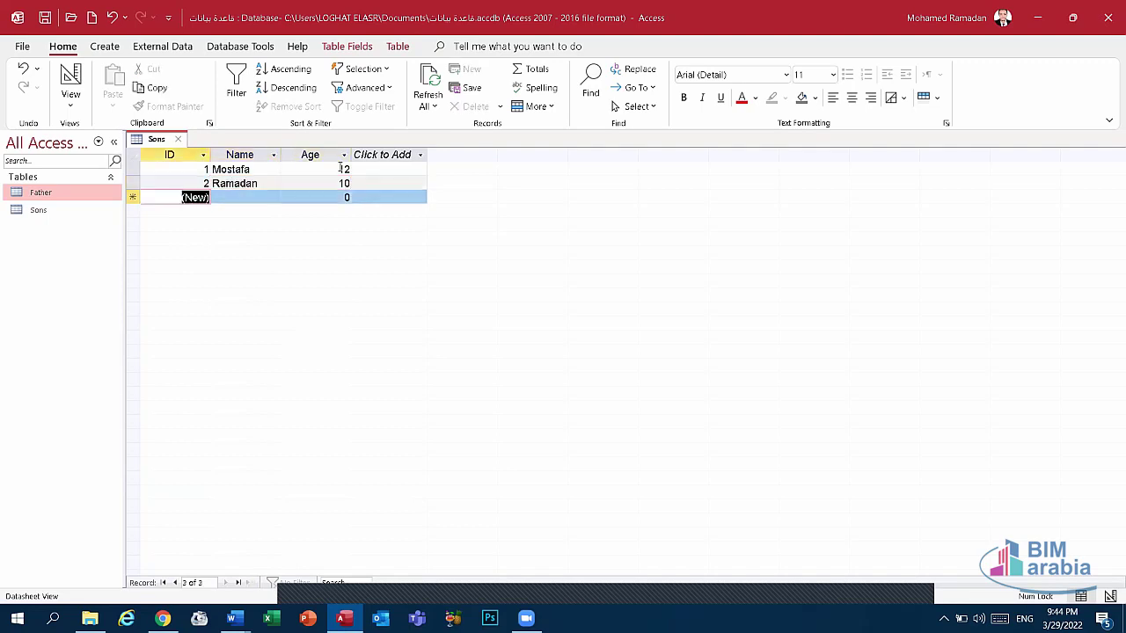
- Enter the third and fourth Sons records with ages 20 and 15
key("Caps_Lock")
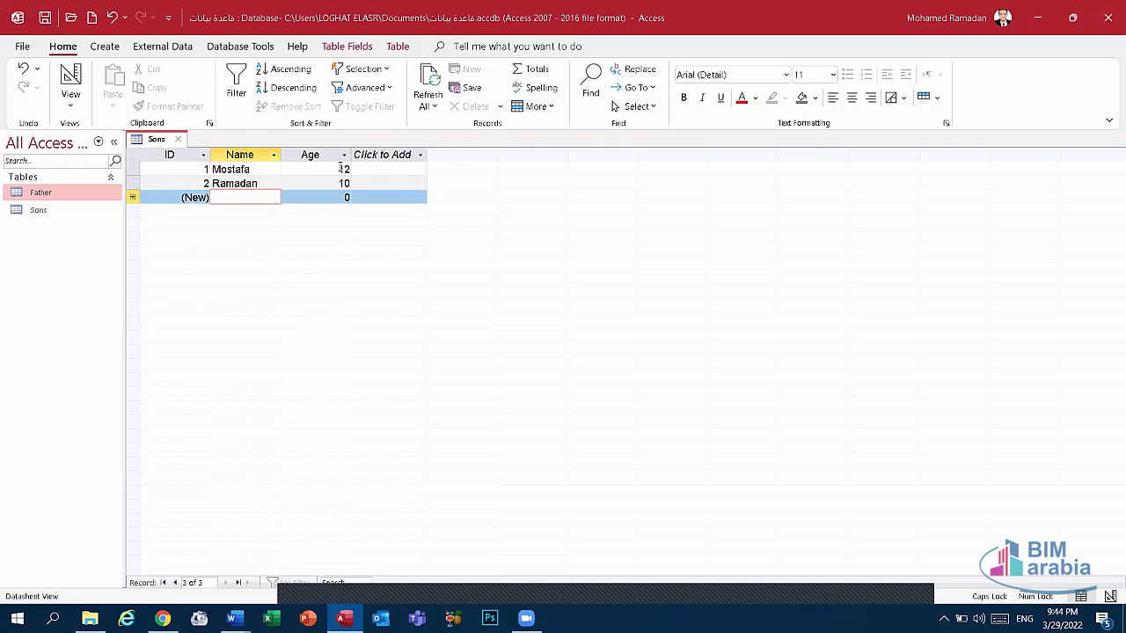
type("M")
key("Caps_Lock")
type("i")
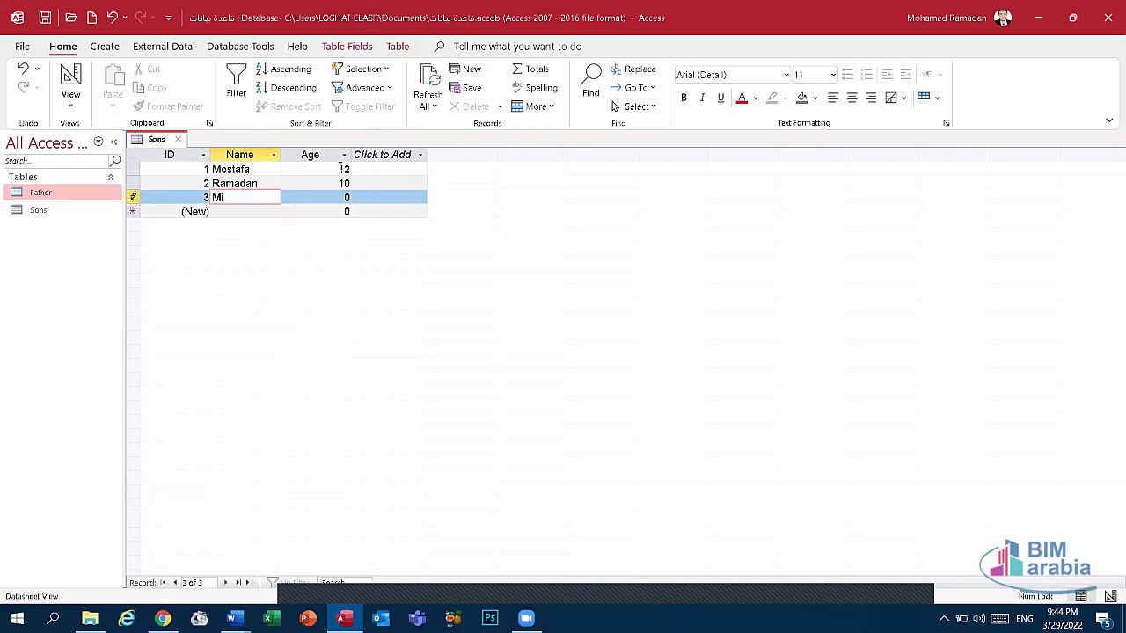
type("omen")
key("Tab")
type("20")
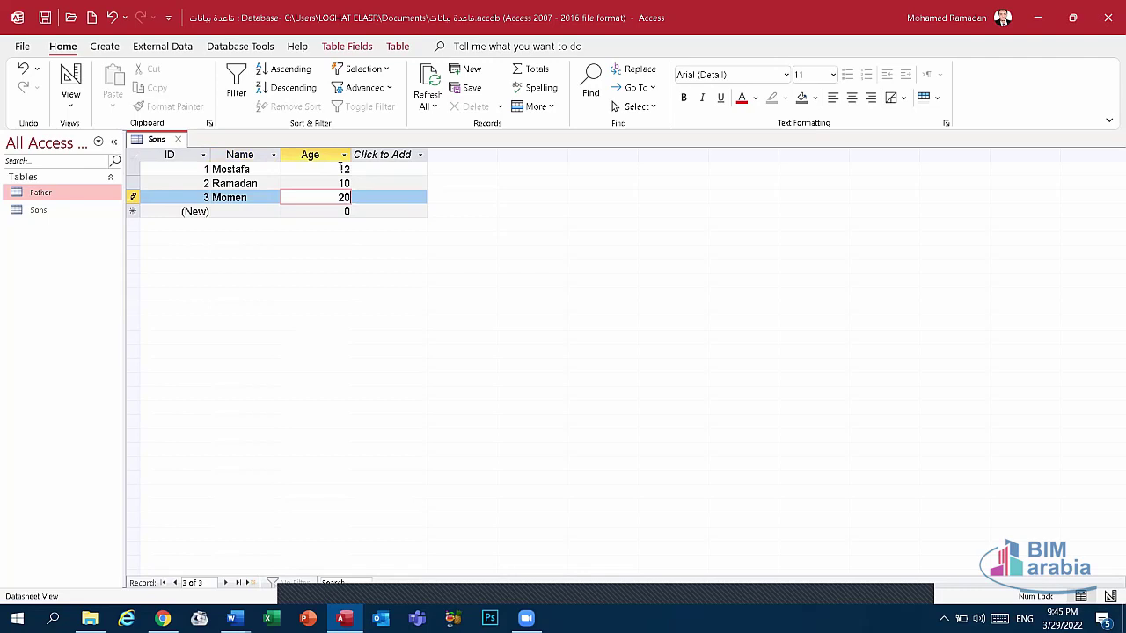
key("Tab")
key("Caps_Lock")
type("Z")
key("Caps_Lock")
type("ak")
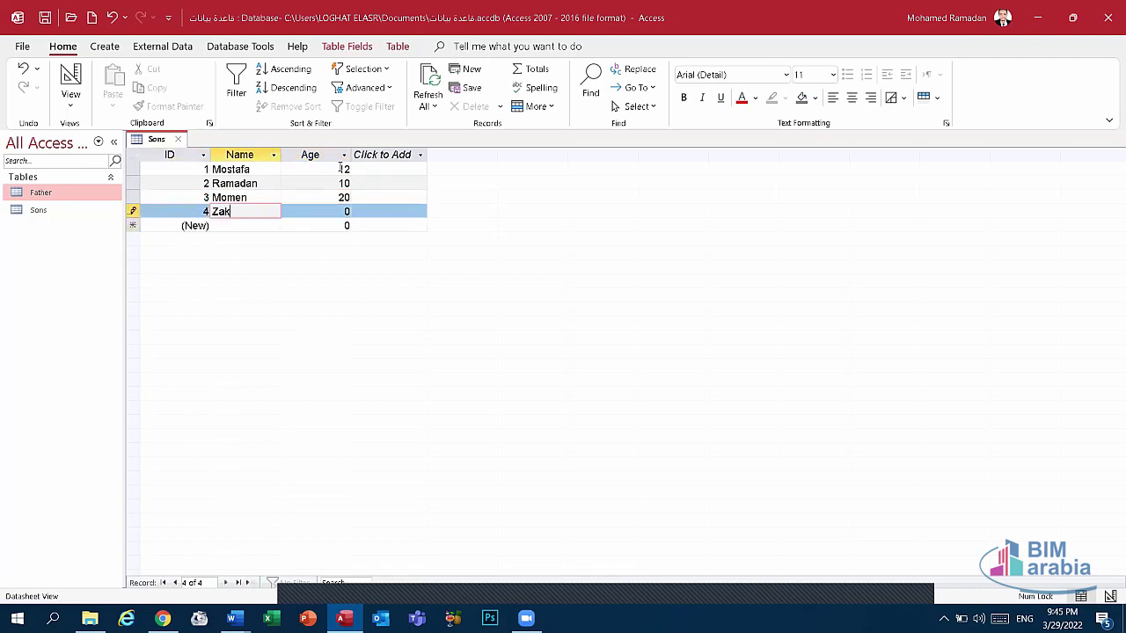
type("r")
type("ia")
key("Tab")
key("Caps_Lock")
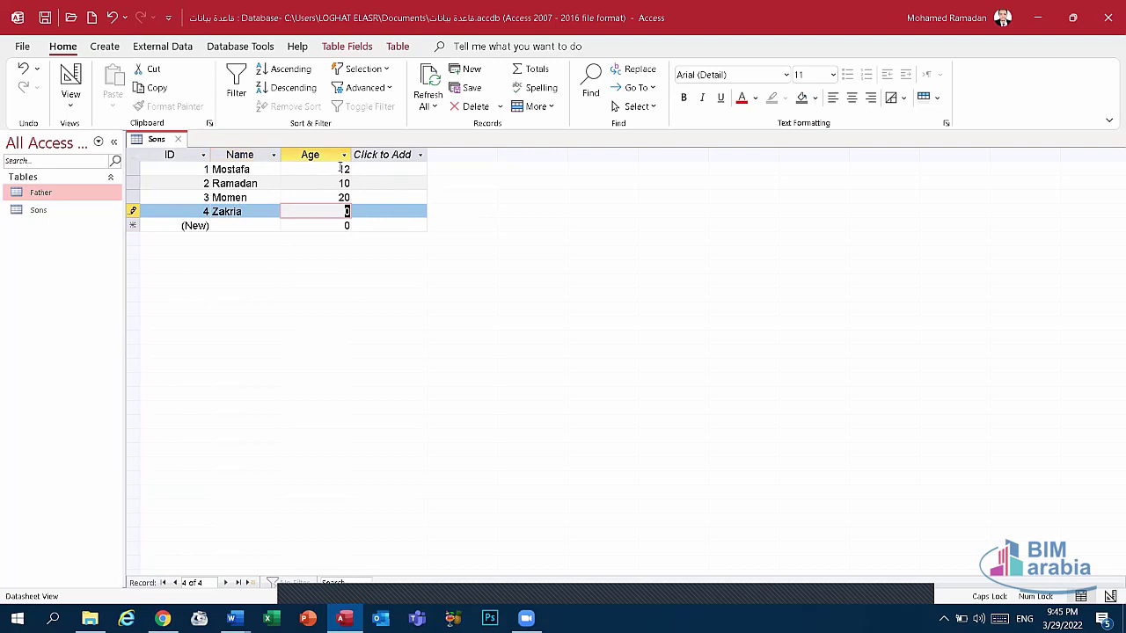
type("15")
key("Tab")
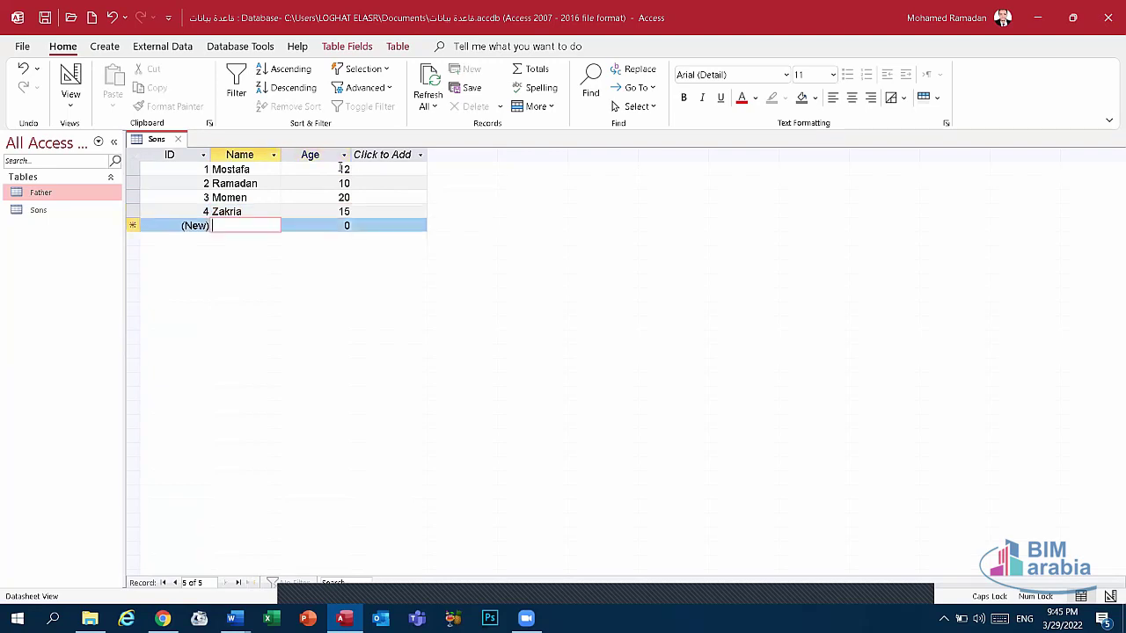
- Enter the fifth Sons record with age 5
key("Caps_Lock")
key("Caps_Lock")
type("S")
key("Caps_Lock")
type("he")
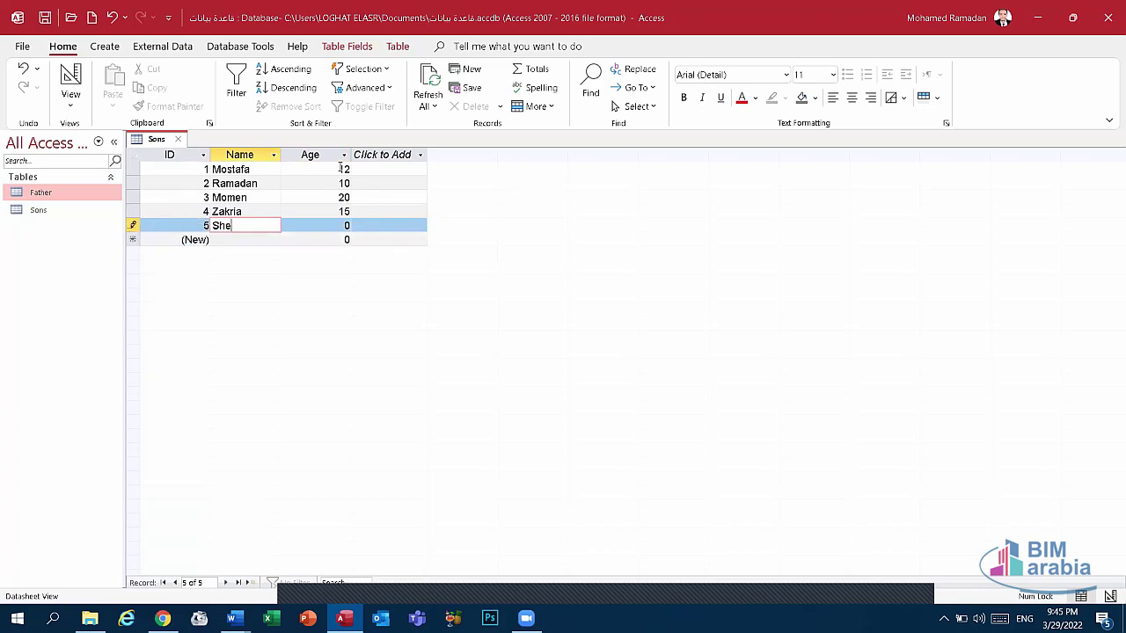
type("rif")
key("Tab")
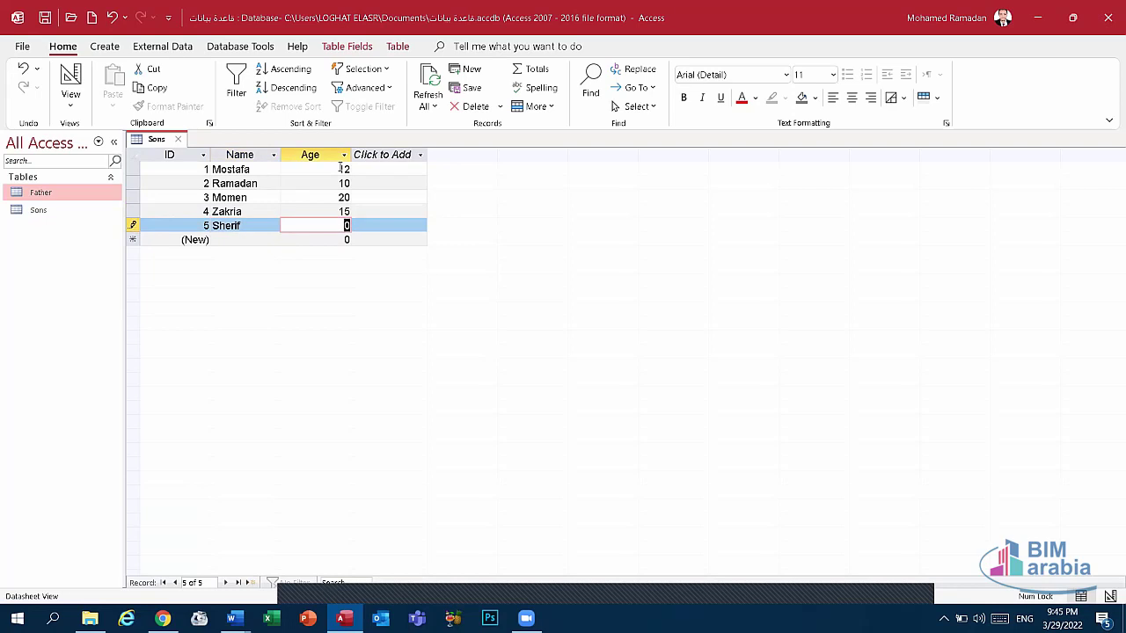
type("5")
key("Tab")
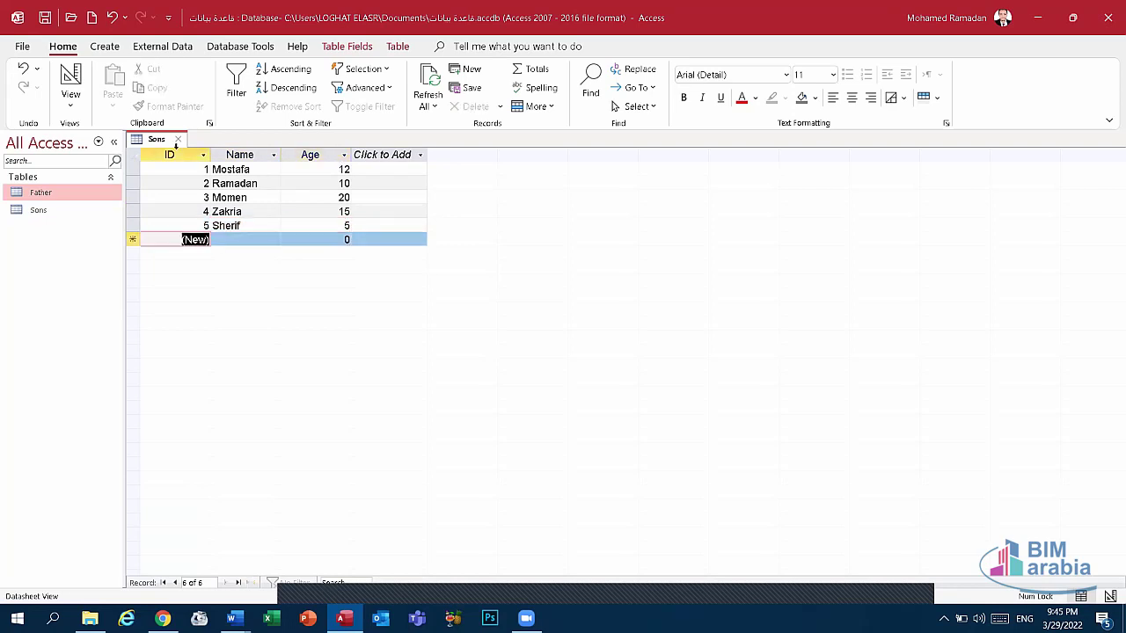
- Close the Sons table
right_click(165, 138)
left_click(154, 142)
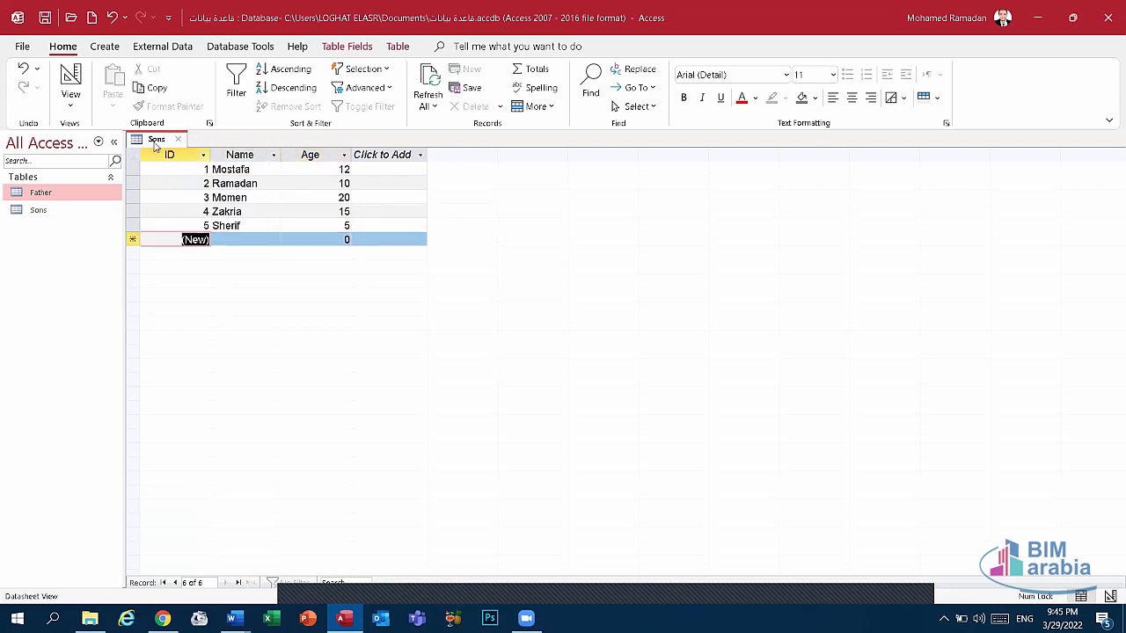
right_click(151, 140)
left_click(186, 173)
- Select the Sons and Father tables, then bring the Word Document1 notes to the front
left_click(53, 208)
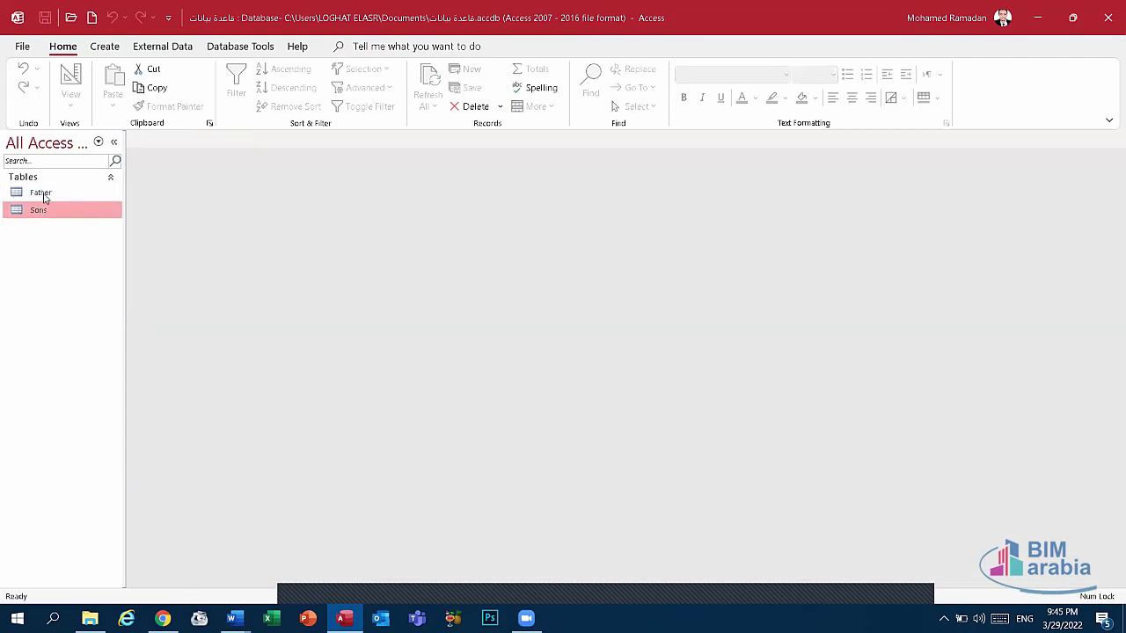
left_click(41, 192)
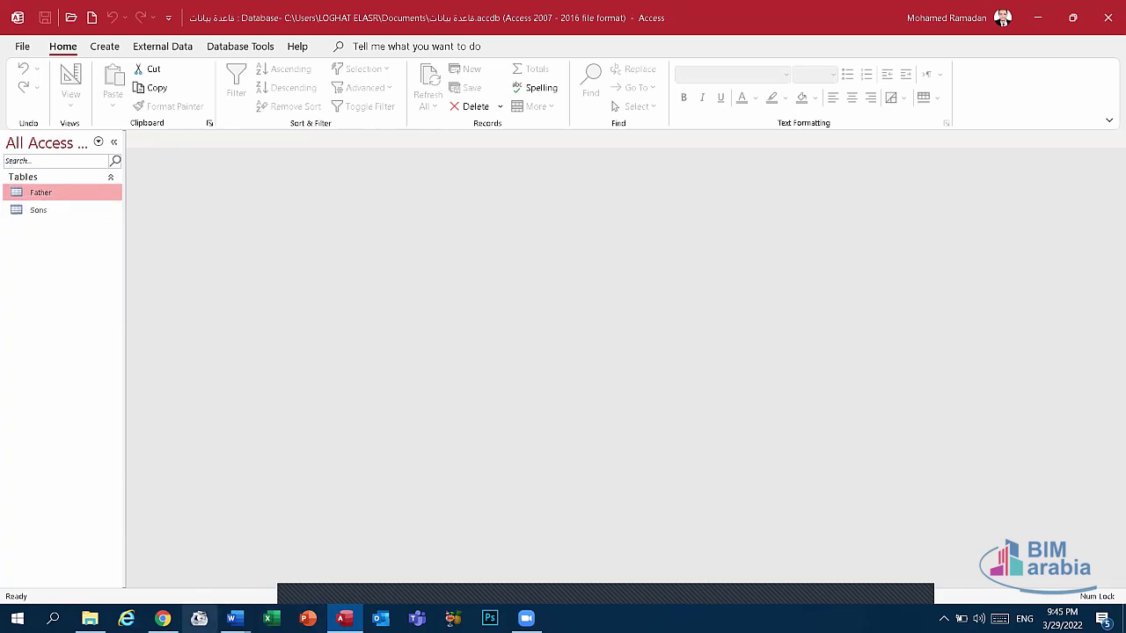
left_click(232, 619)
left_click(325, 574)
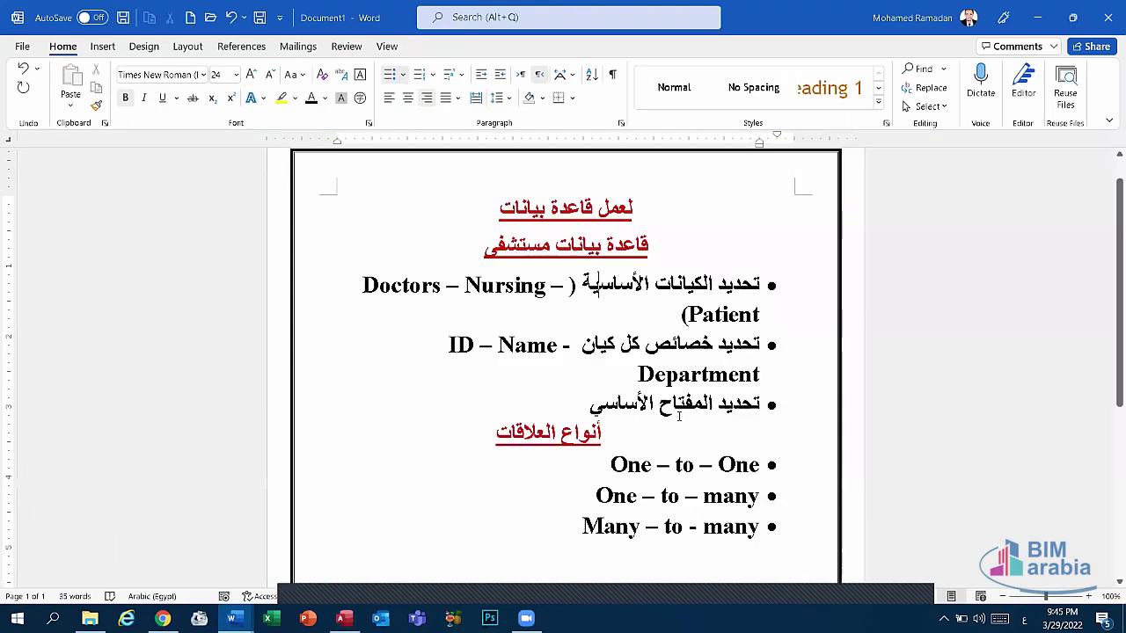
- Scroll to and point out the One – to – One notes, then return to Access
scroll(598, 392, "down", 1)
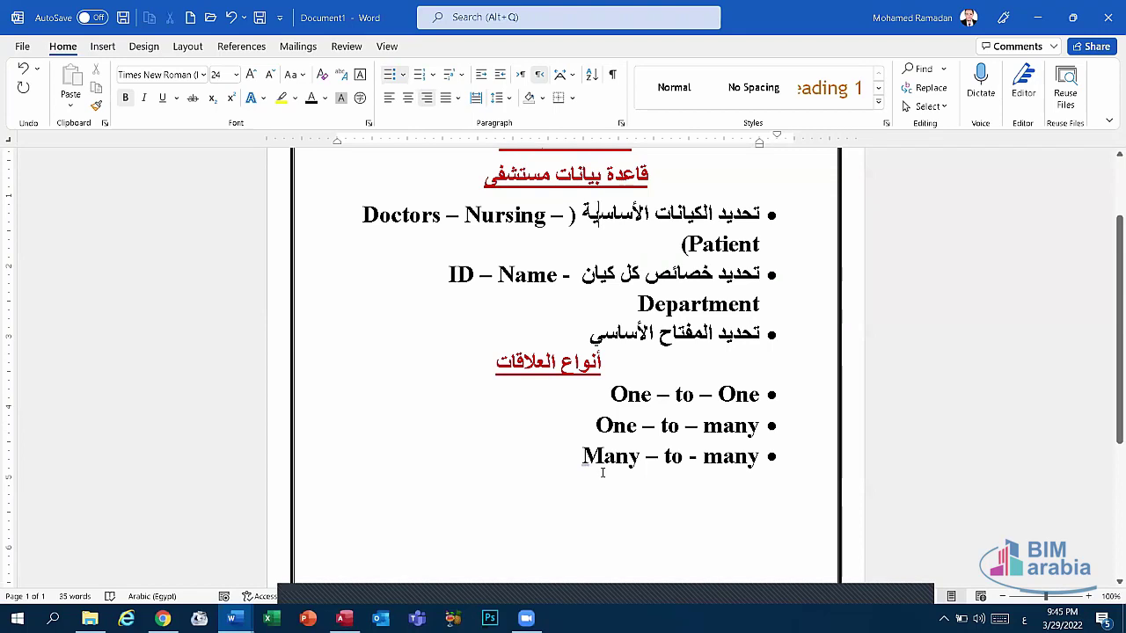
left_click(689, 407)
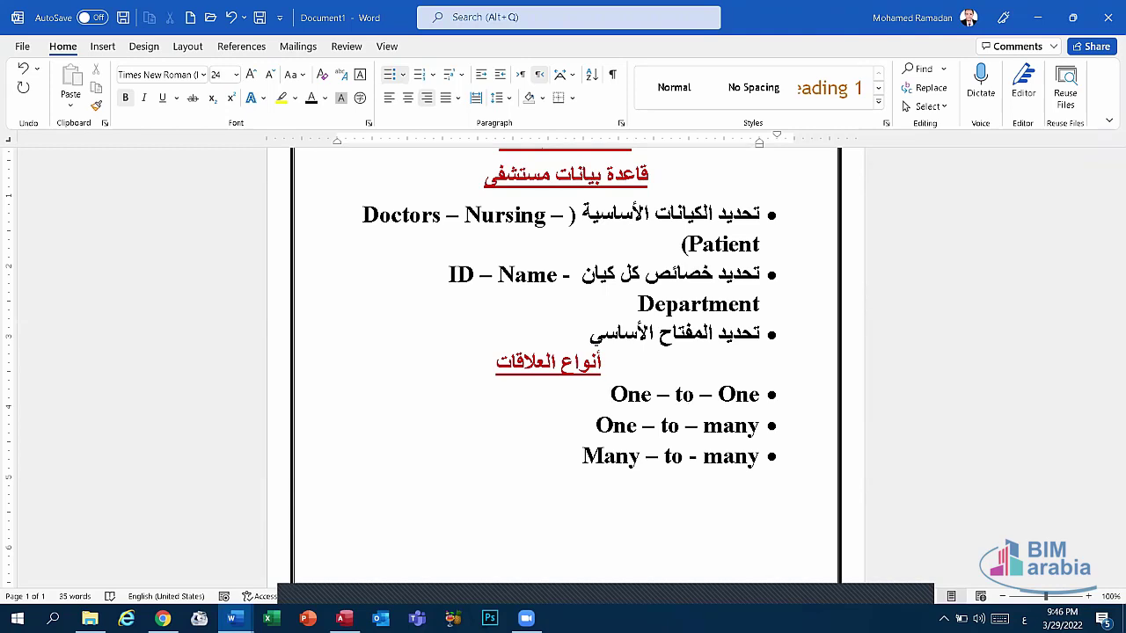
key("alt+Tab")
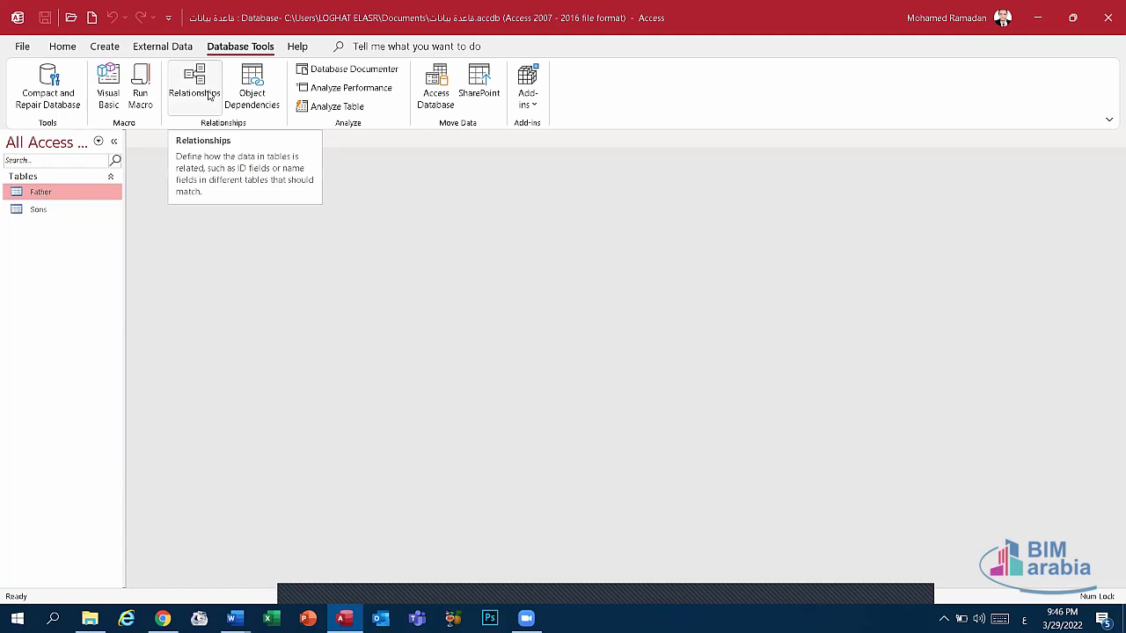
- Open the Relationships view and add the Father and Sons tables to it
left_click(199, 82)
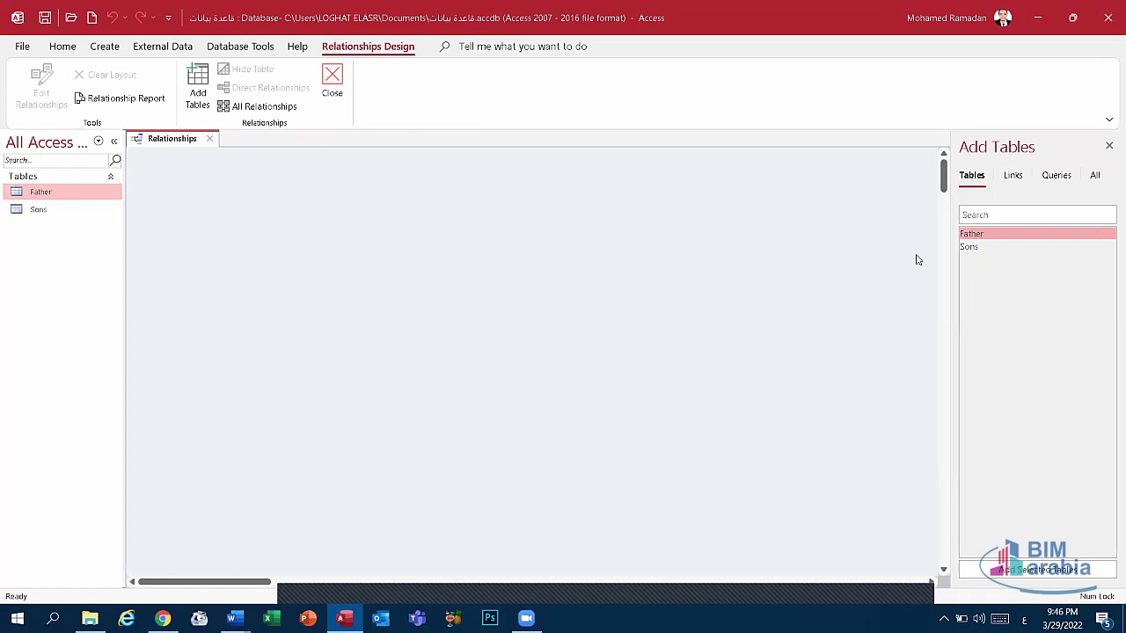
left_click(1033, 570)
left_click_drag(226, 176, 347, 215)
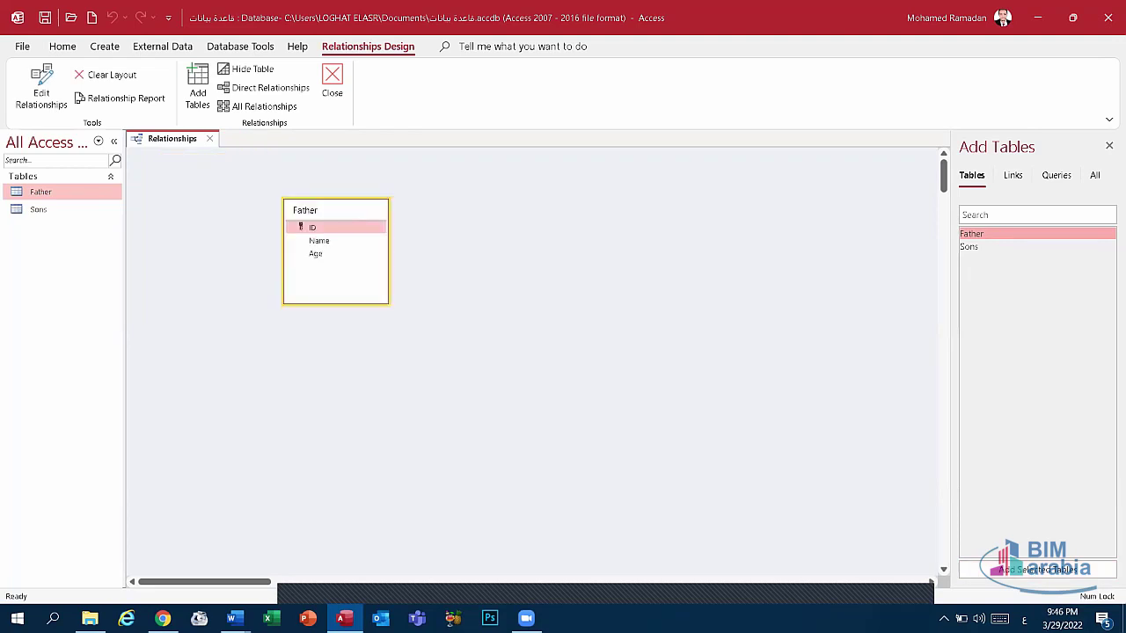
left_click(968, 246)
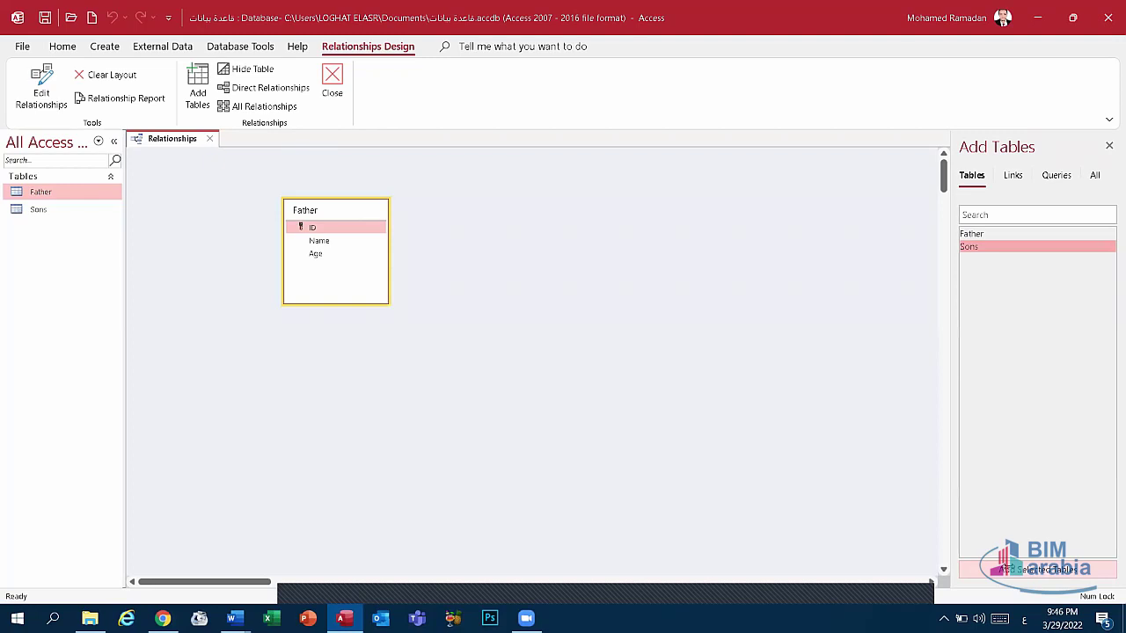
left_click(1007, 569)
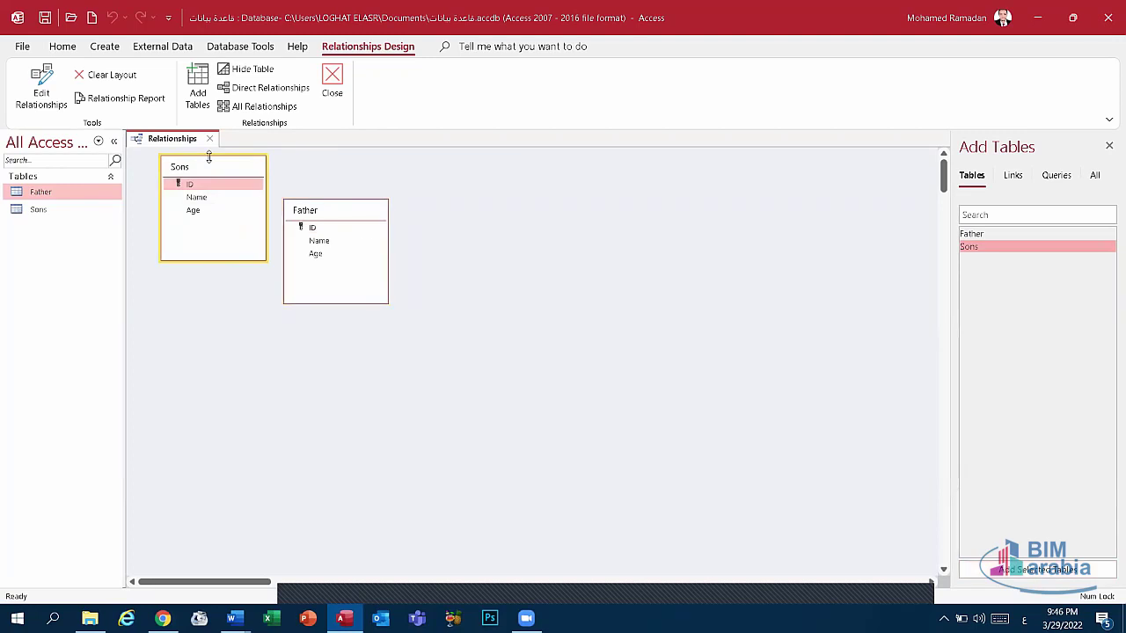
left_click_drag(214, 168, 541, 220)
- Enlarge both table boxes, set them side by side, and close the Add Tables pane
left_click_drag(302, 198, 267, 165)
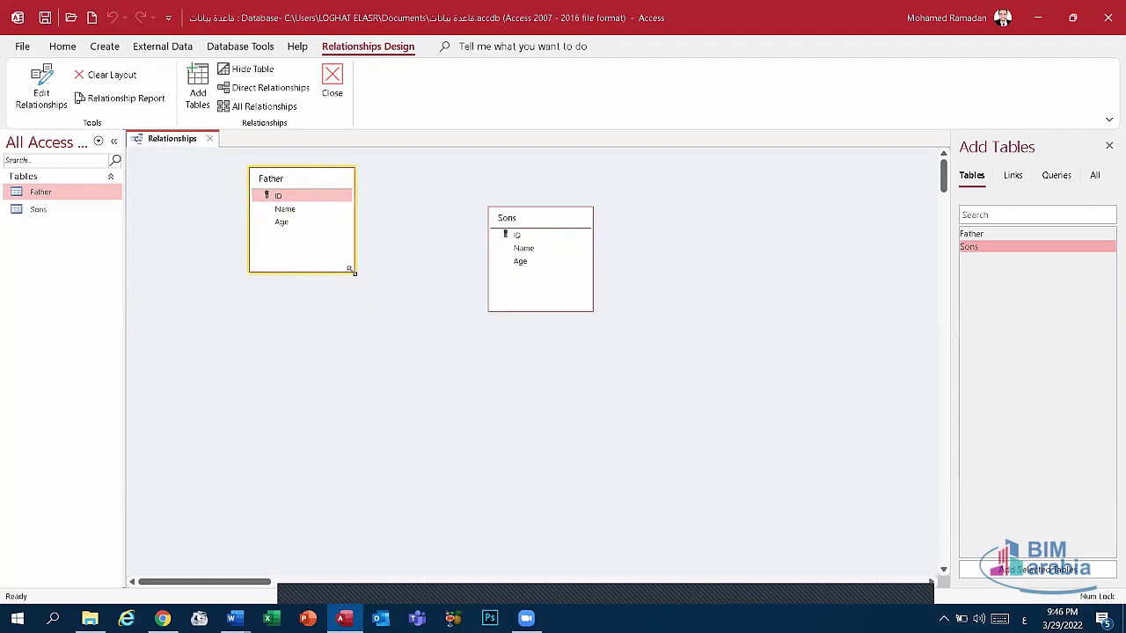
left_click_drag(352, 271, 407, 392)
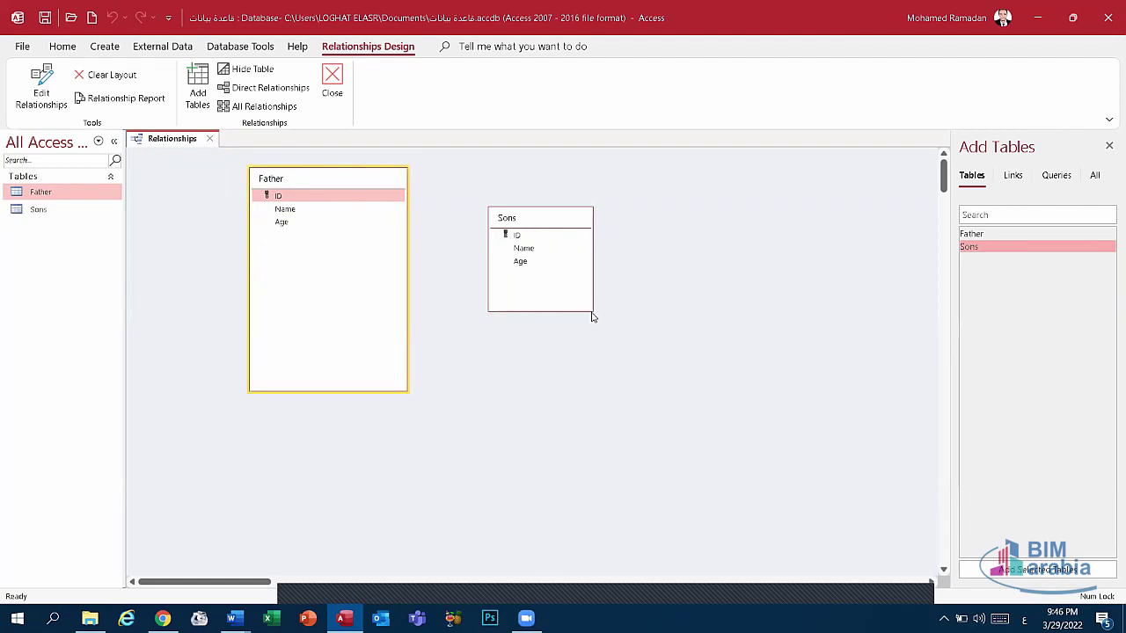
left_click_drag(591, 310, 706, 407)
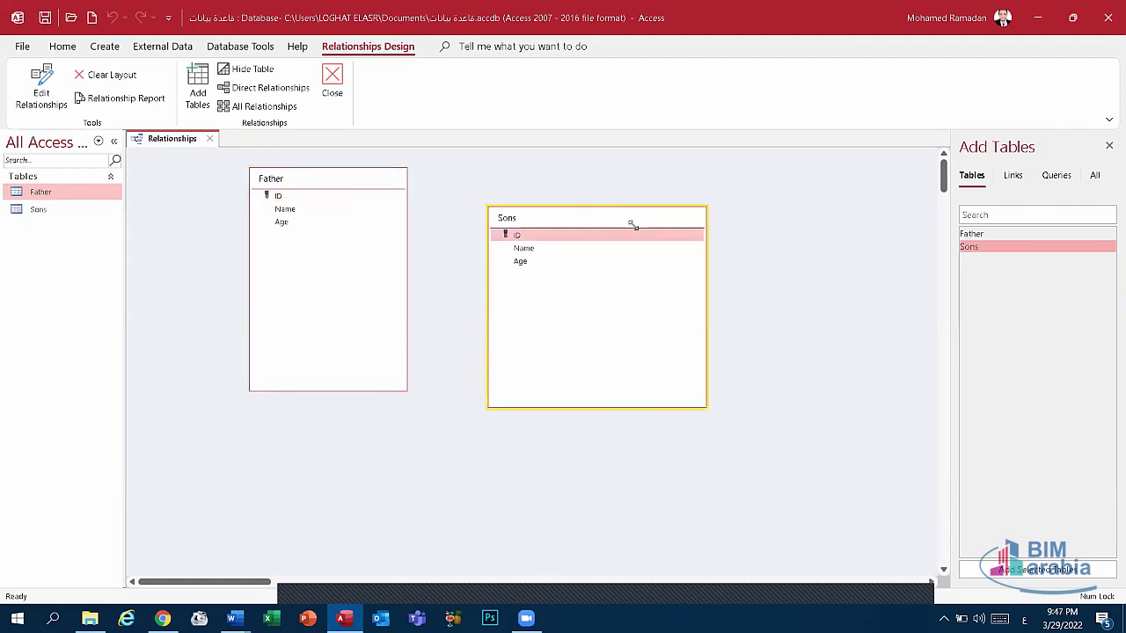
left_click_drag(632, 225, 776, 226)
left_click(1109, 145)
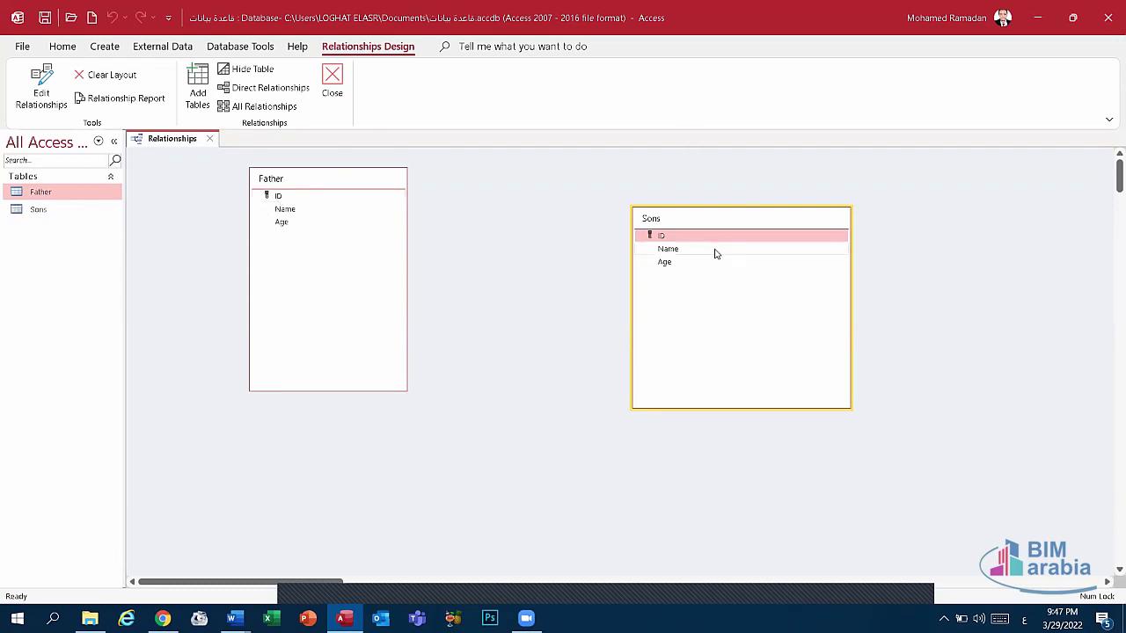
left_click(298, 196)
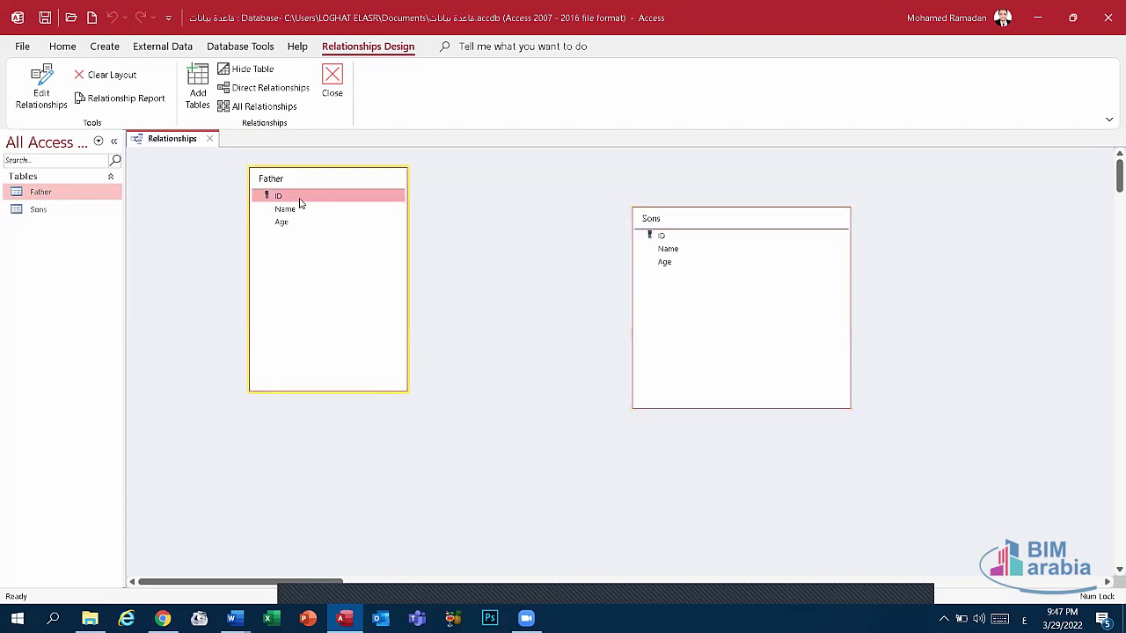
left_click(660, 253)
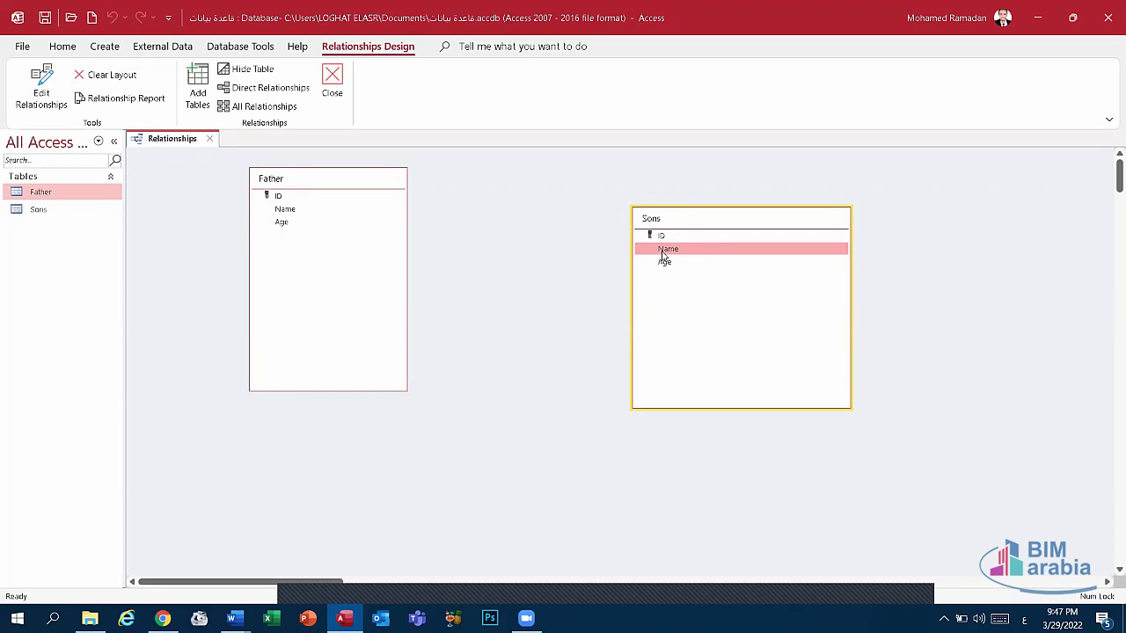
left_click(290, 203)
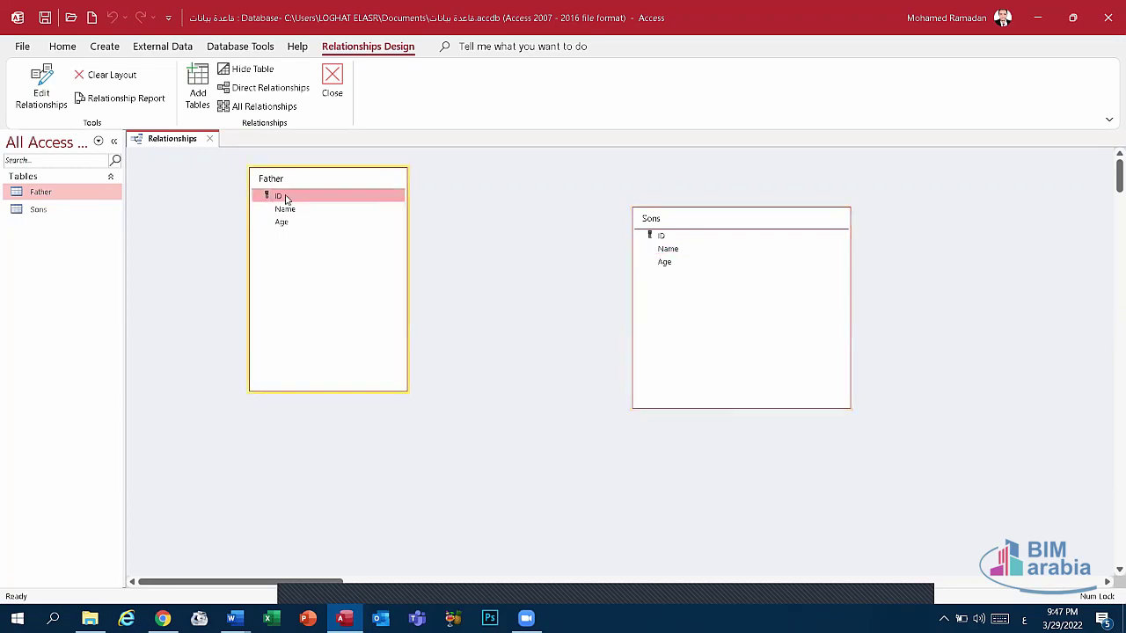
left_click(670, 251)
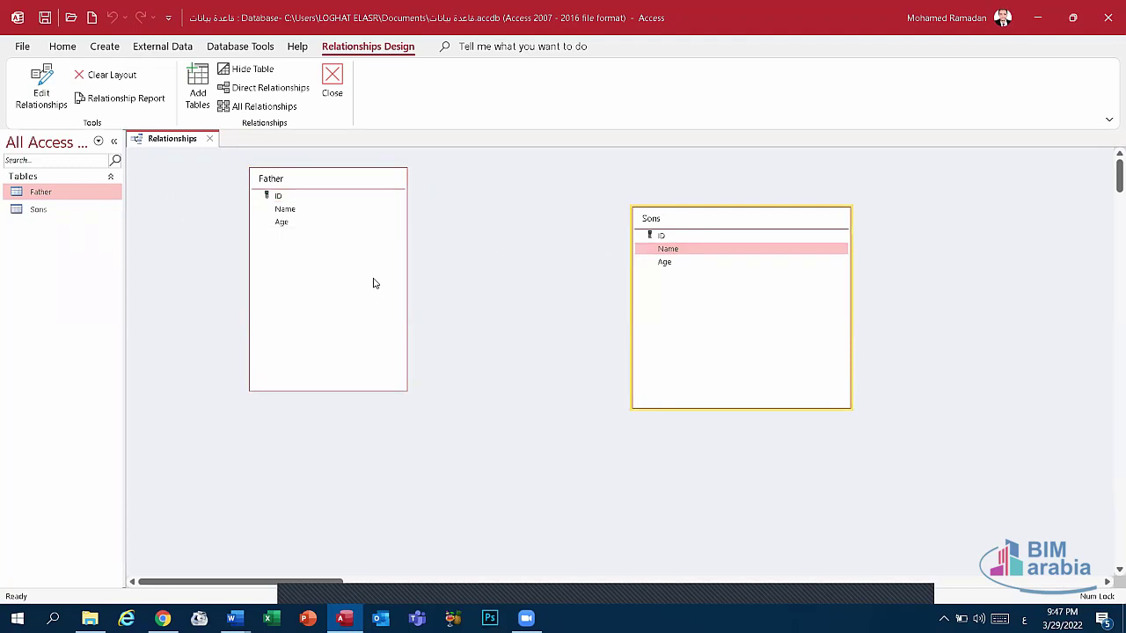
left_click(278, 199)
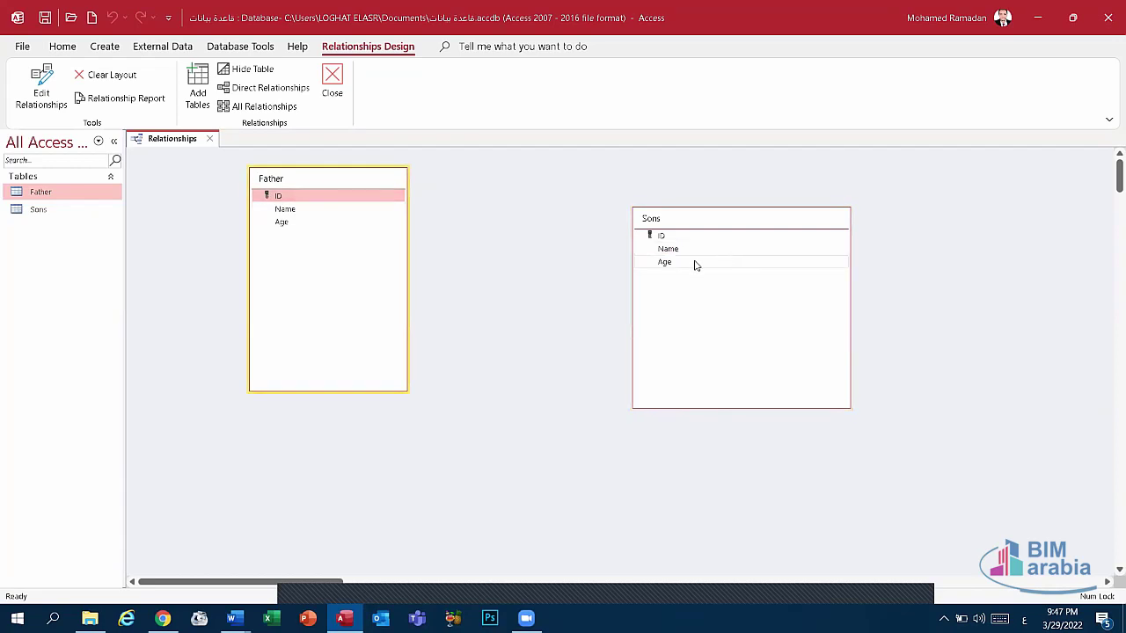
left_click(278, 200)
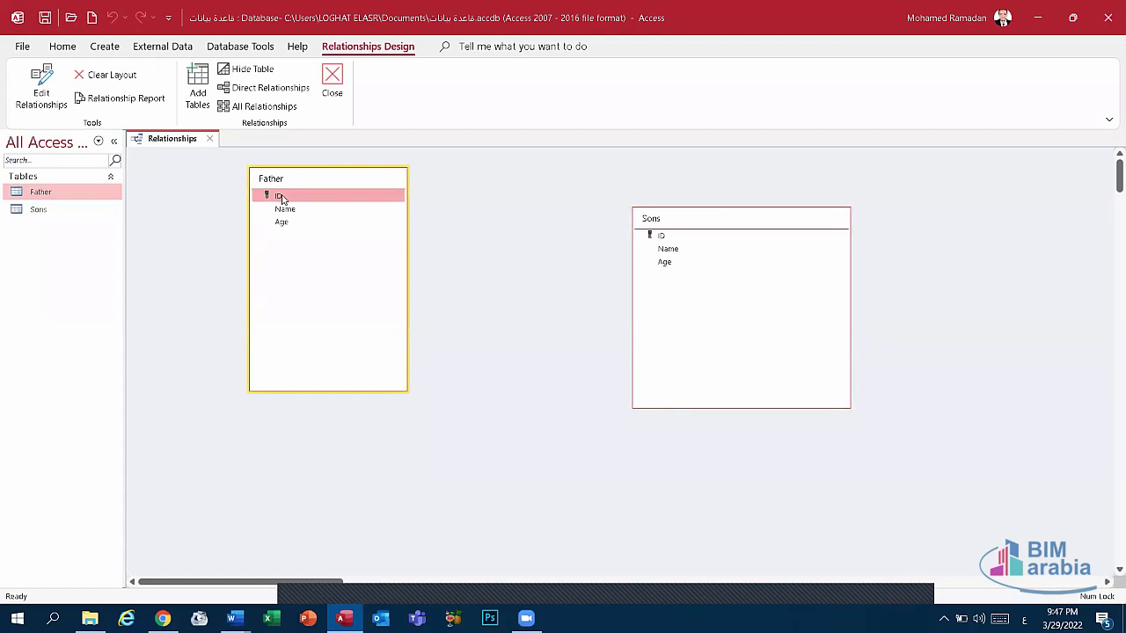
left_click(670, 237)
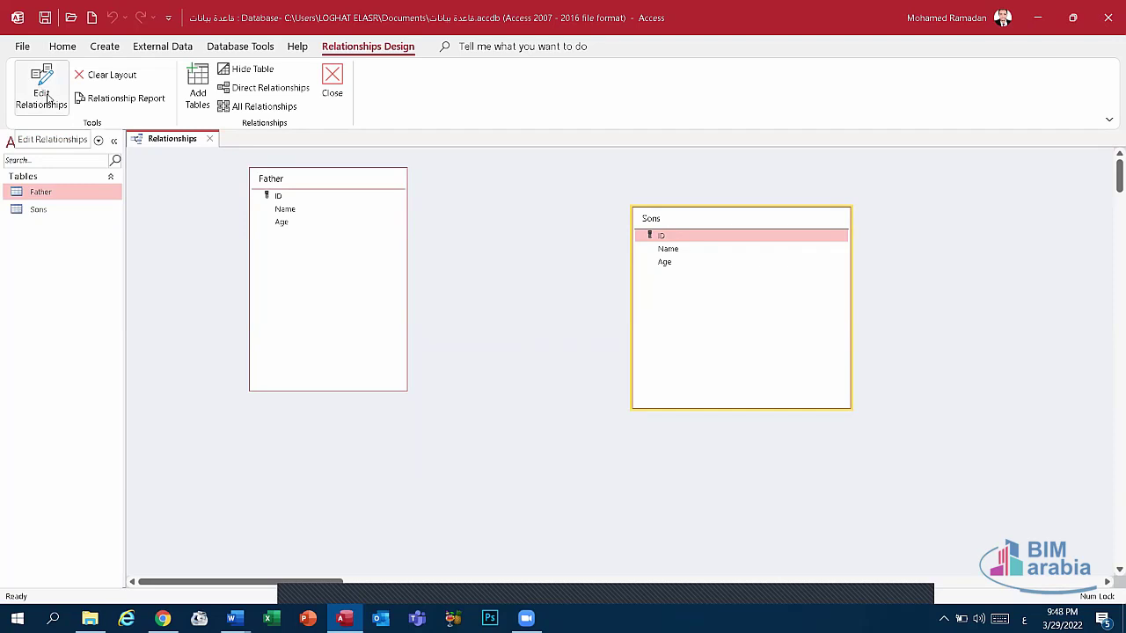
- Open Edit Relationships, check the empty field list, then cancel the setup
left_click(49, 96)
left_click(520, 203)
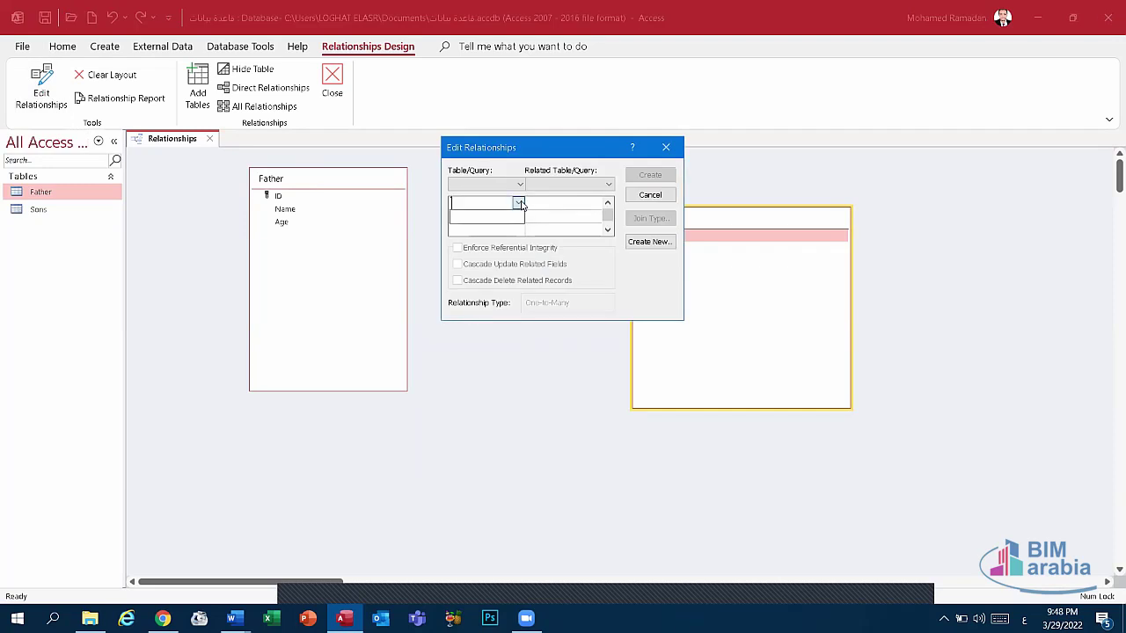
left_click(519, 204)
left_click(519, 204)
left_click(519, 204)
left_click(659, 251)
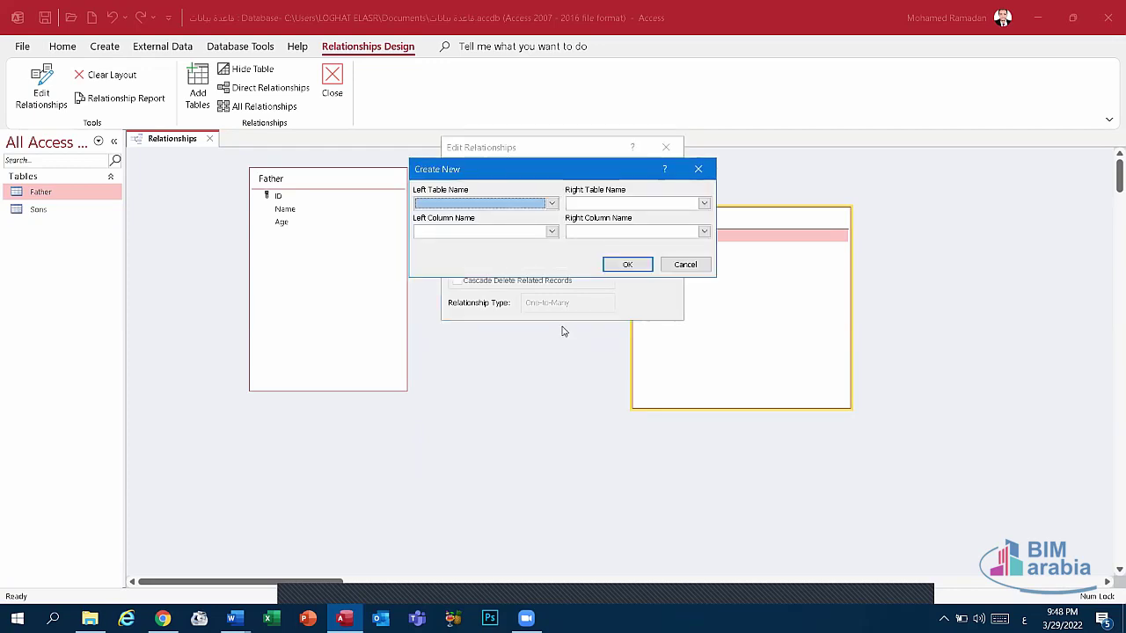
left_click(688, 165)
left_click(666, 147)
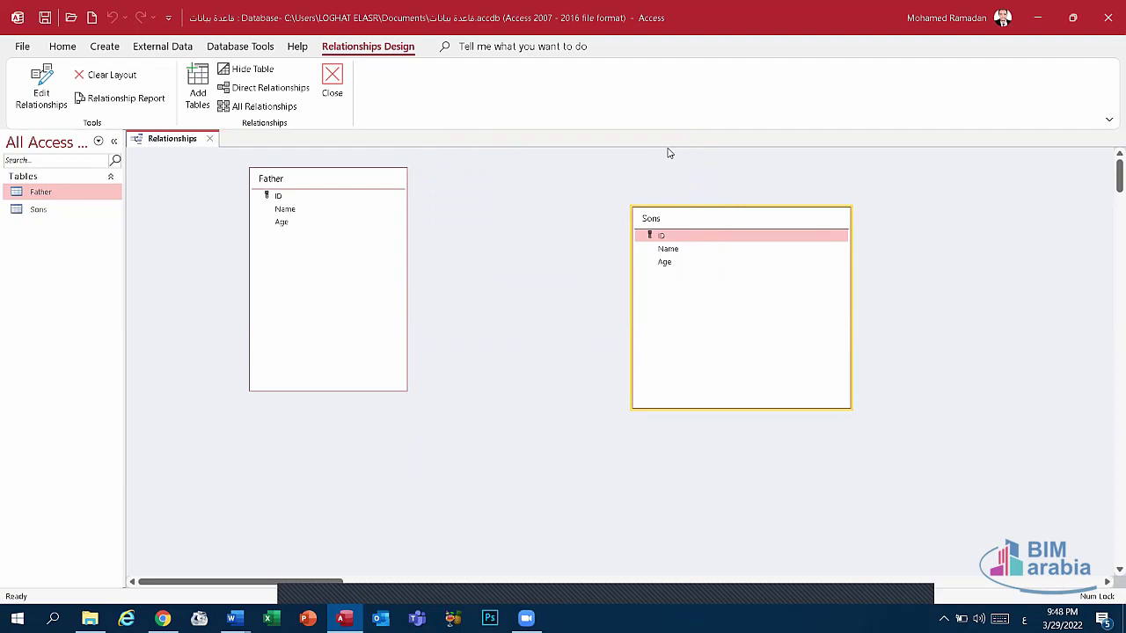
- Start a new relationship with Father as the left table and Sons as the right
left_click(52, 75)
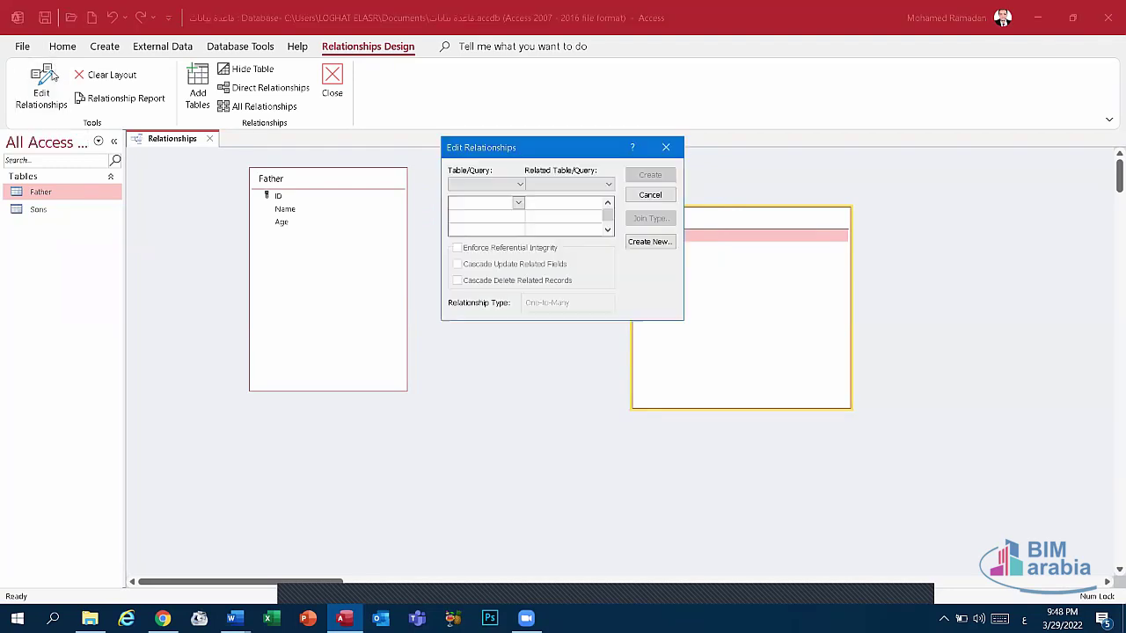
left_click(648, 242)
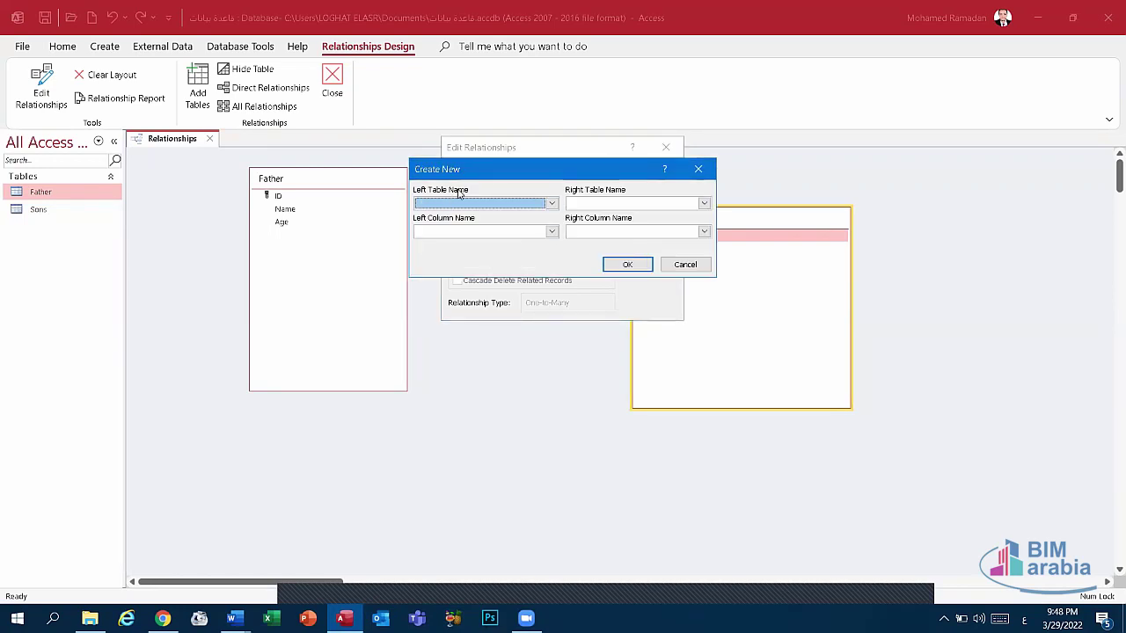
left_click(501, 208)
left_click(447, 218)
left_click(598, 203)
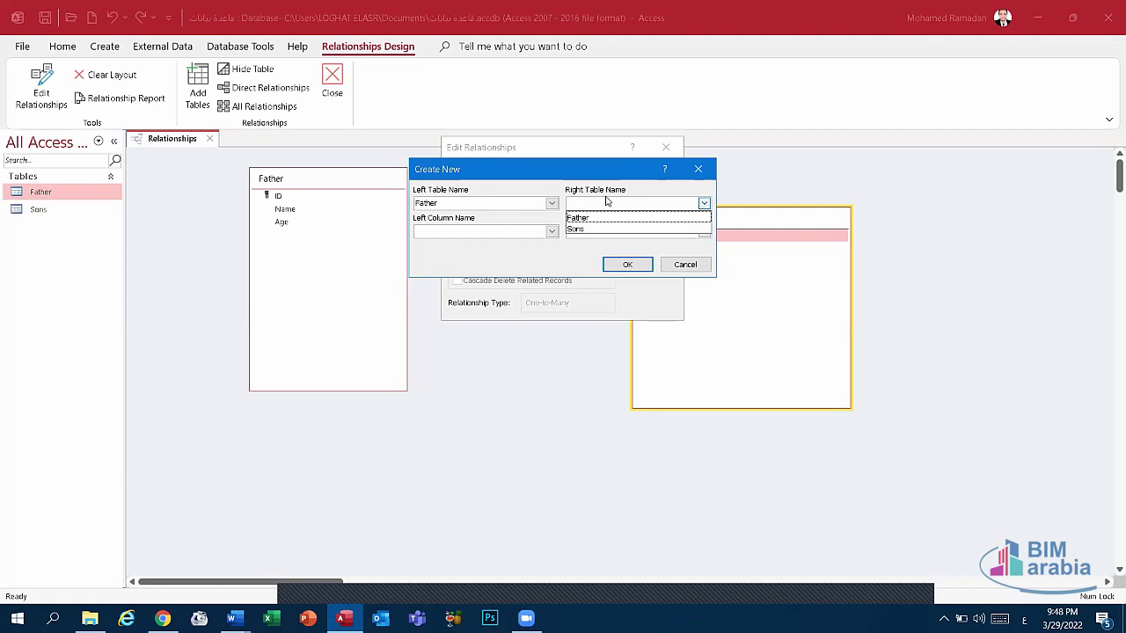
left_click(621, 206)
left_click(621, 206)
left_click(576, 231)
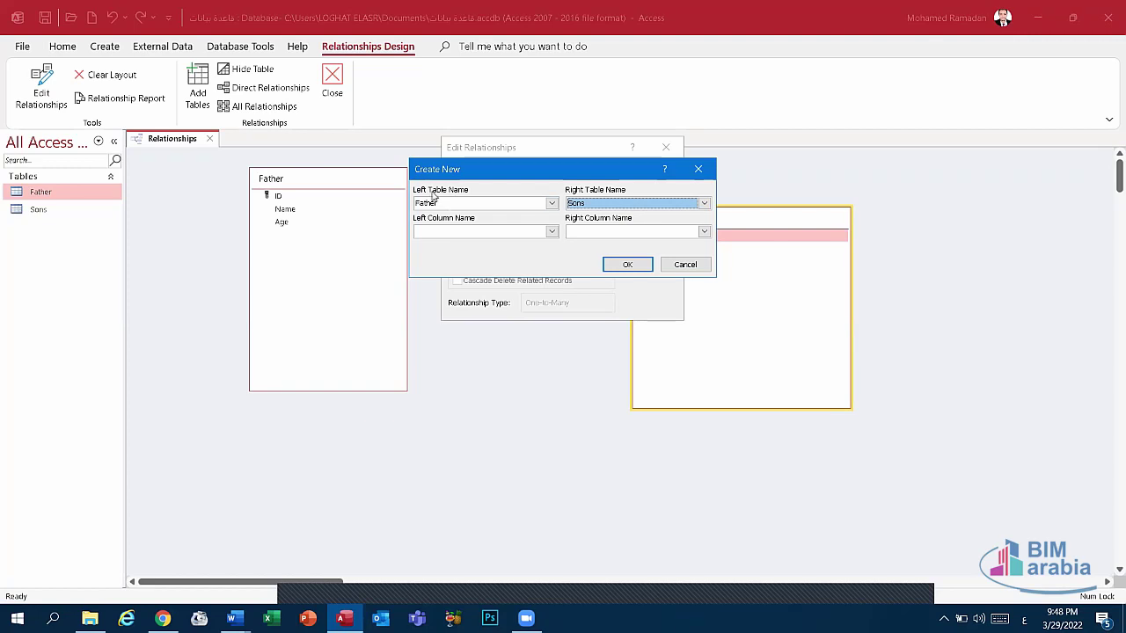
- Match the ID field on both tables, confirm, and create the Father–Sons relationship
left_click(464, 233)
left_click(447, 246)
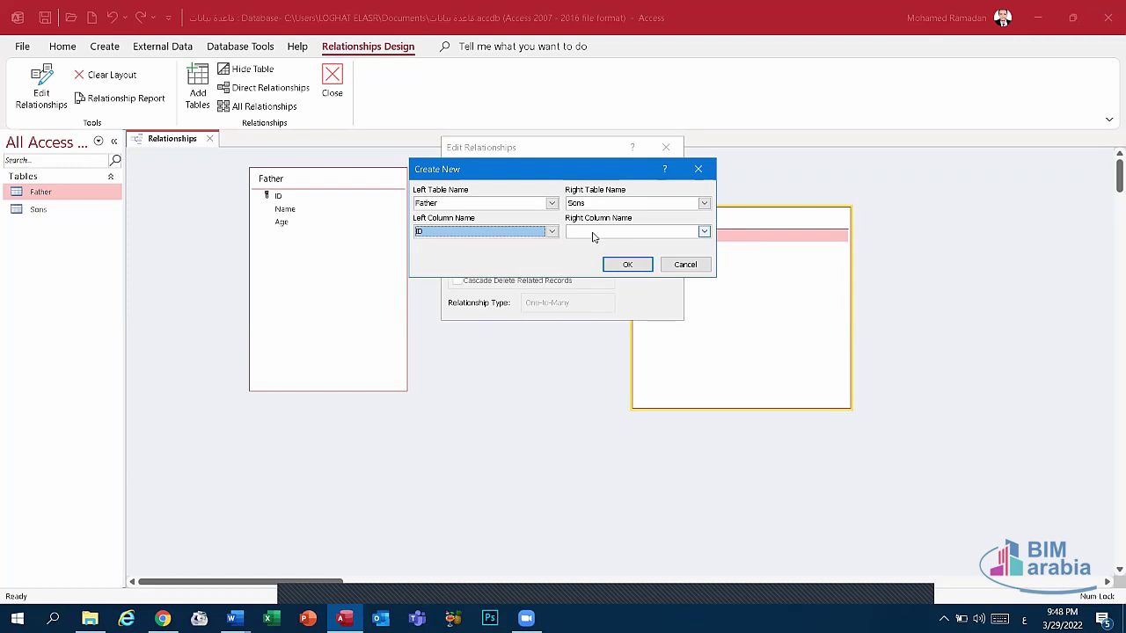
left_click(594, 233)
left_click(585, 245)
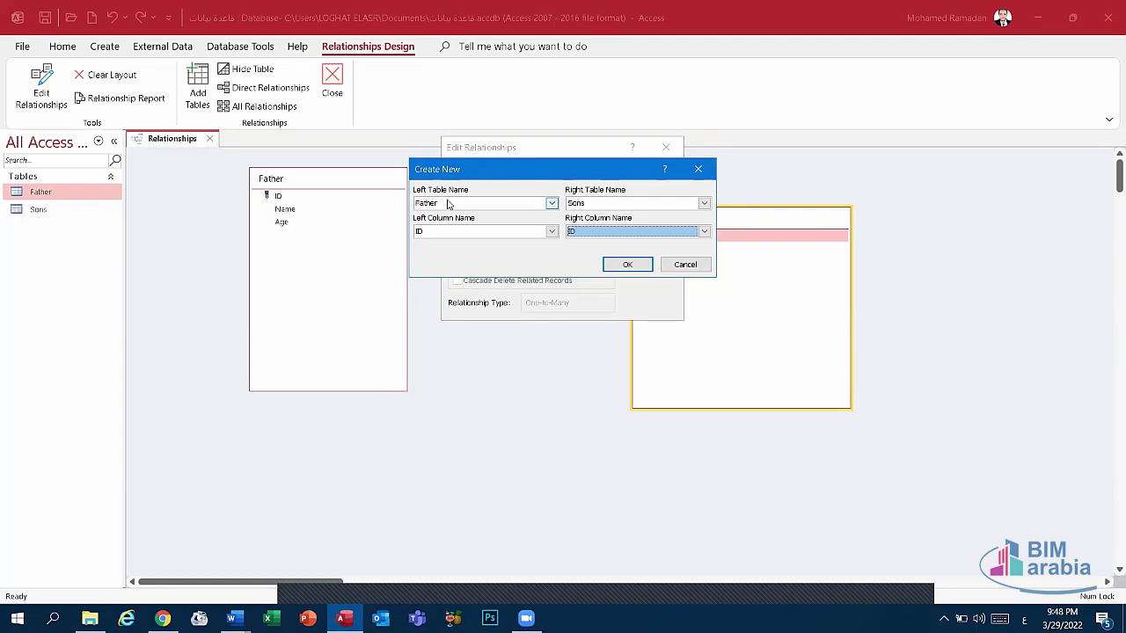
left_click(448, 205)
left_click(444, 220)
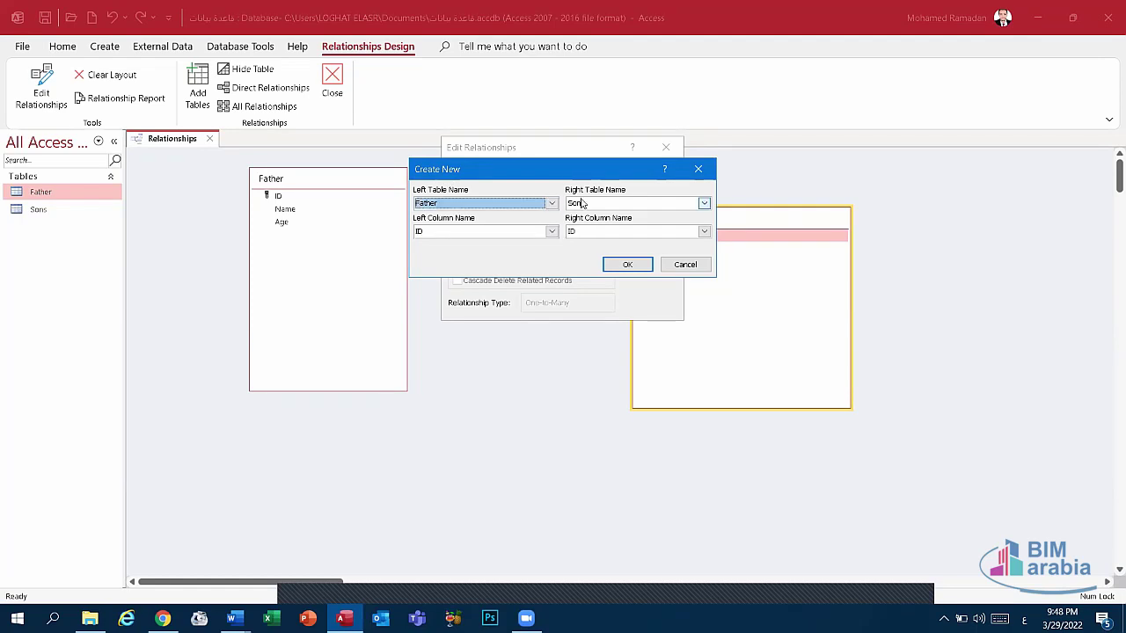
left_click(628, 263)
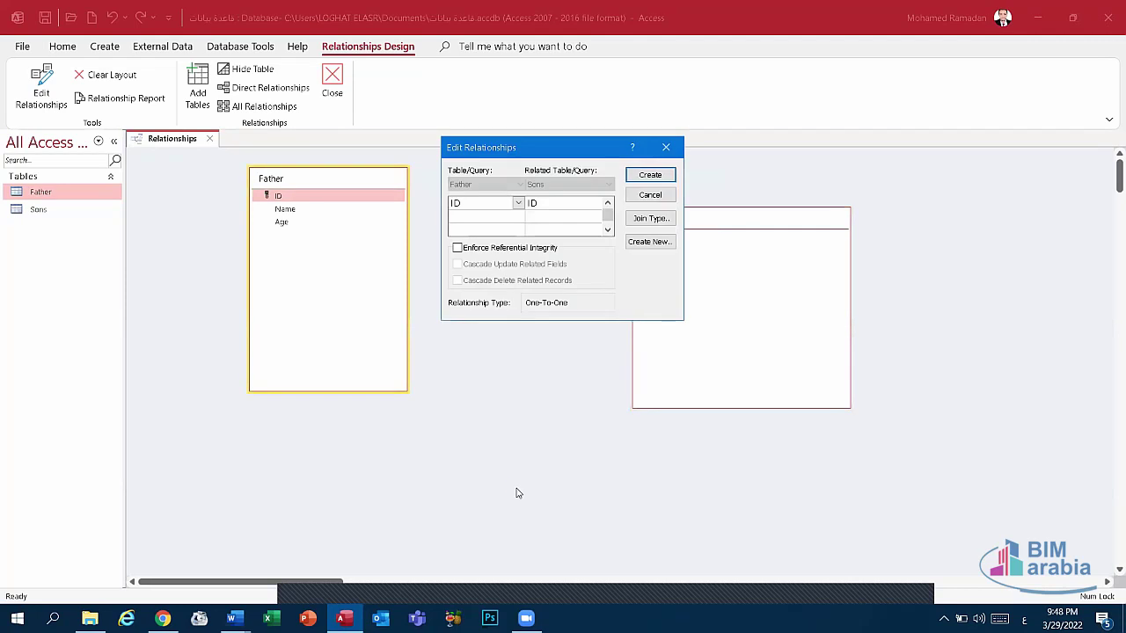
left_click(650, 175)
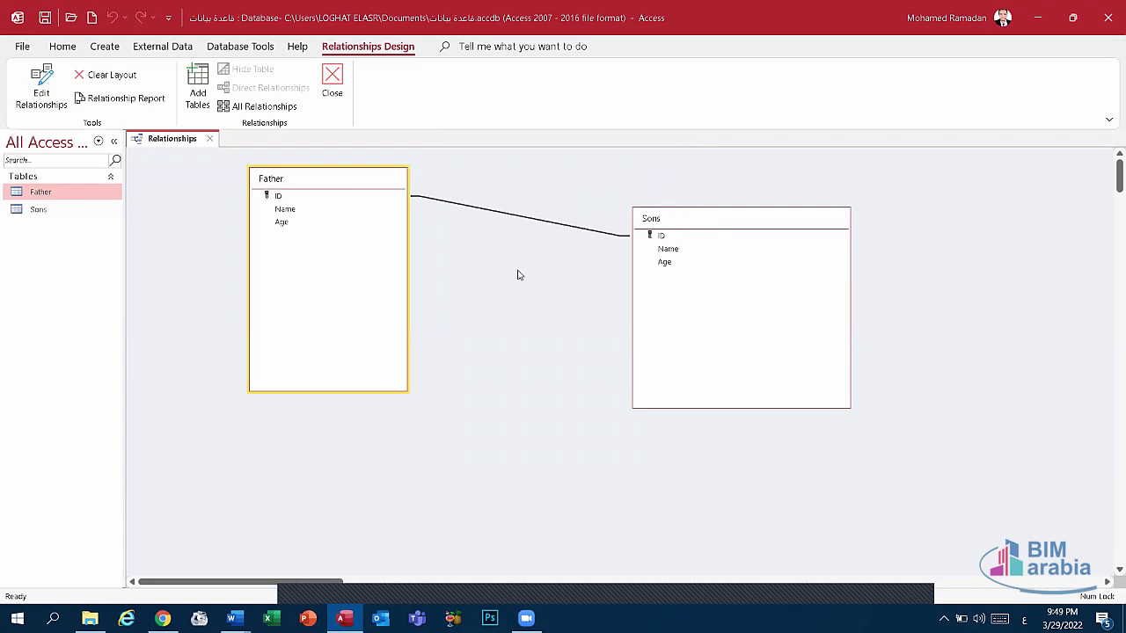
- Turn on Enforce Referential Integrity for the Father–Sons ID relationship and apply it
left_click(39, 110)
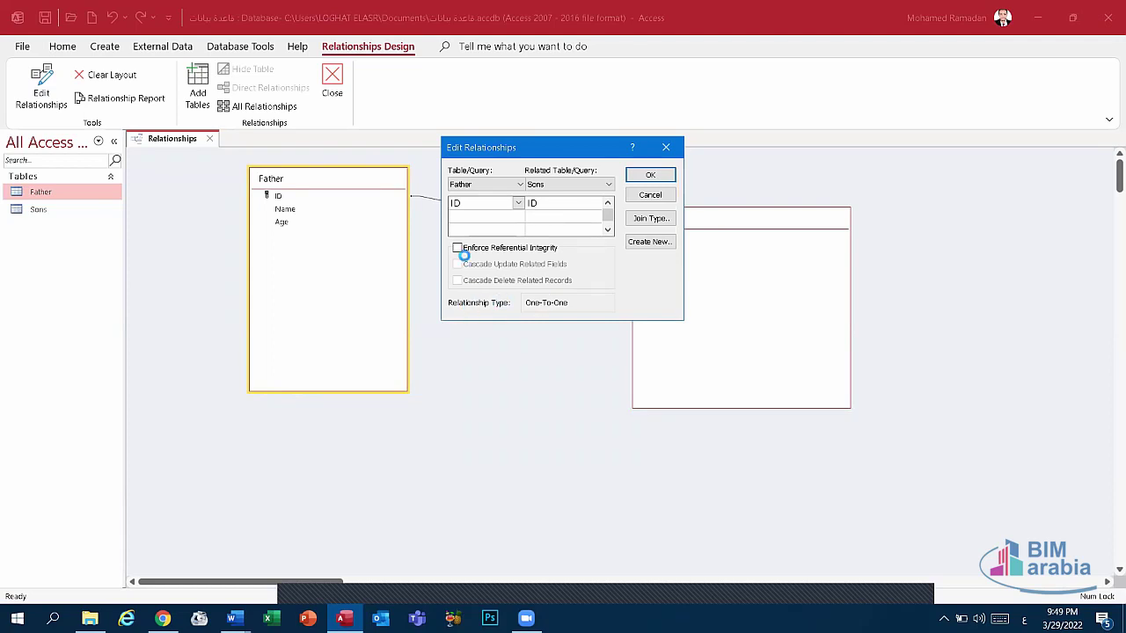
left_click_drag(517, 151, 805, 143)
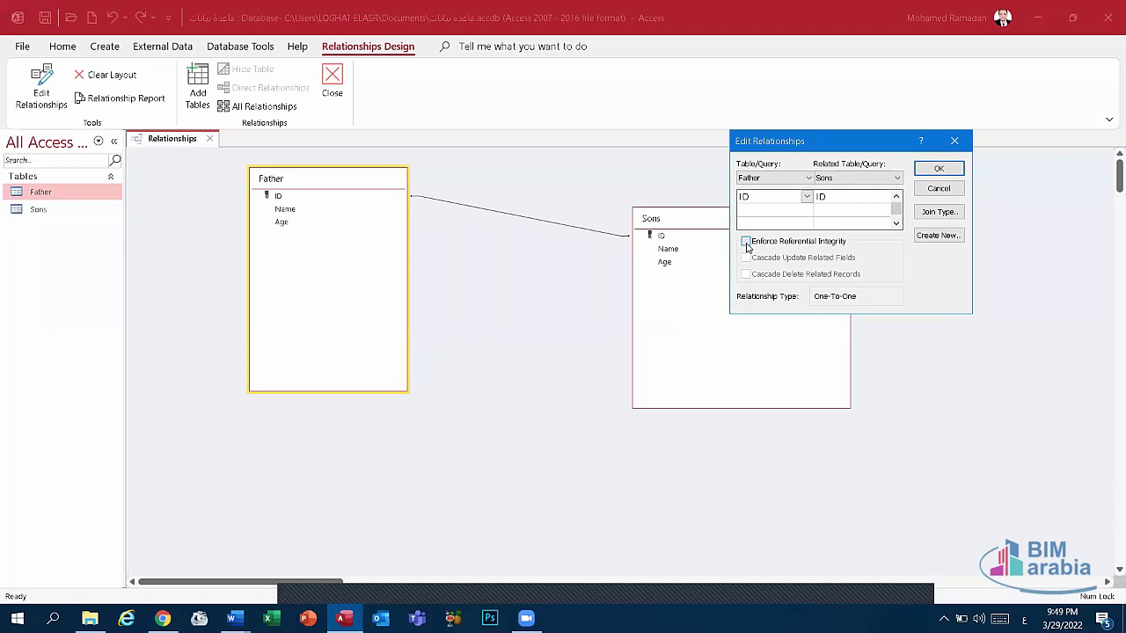
left_click(746, 242)
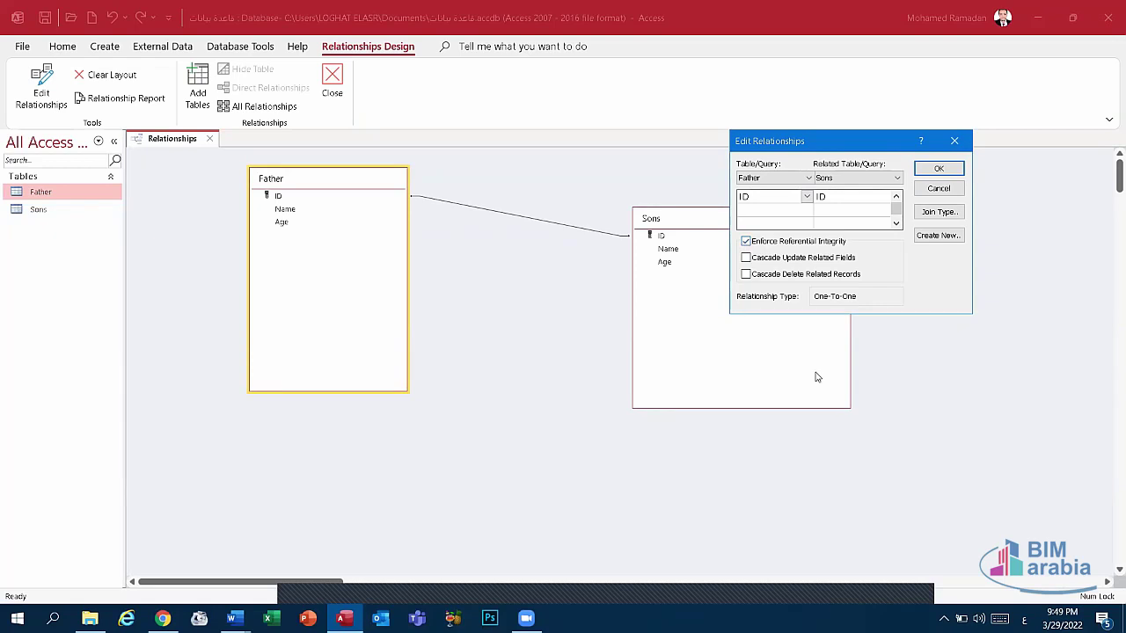
left_click(938, 168)
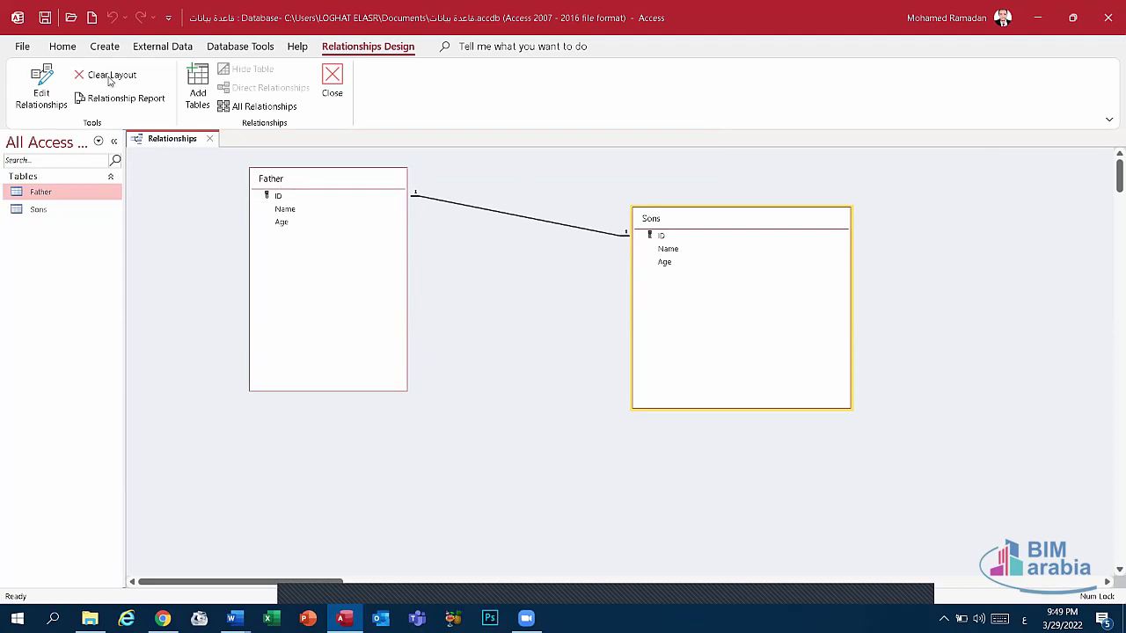
- Clear the relationships layout and close the Relationships window without saving
left_click(327, 185)
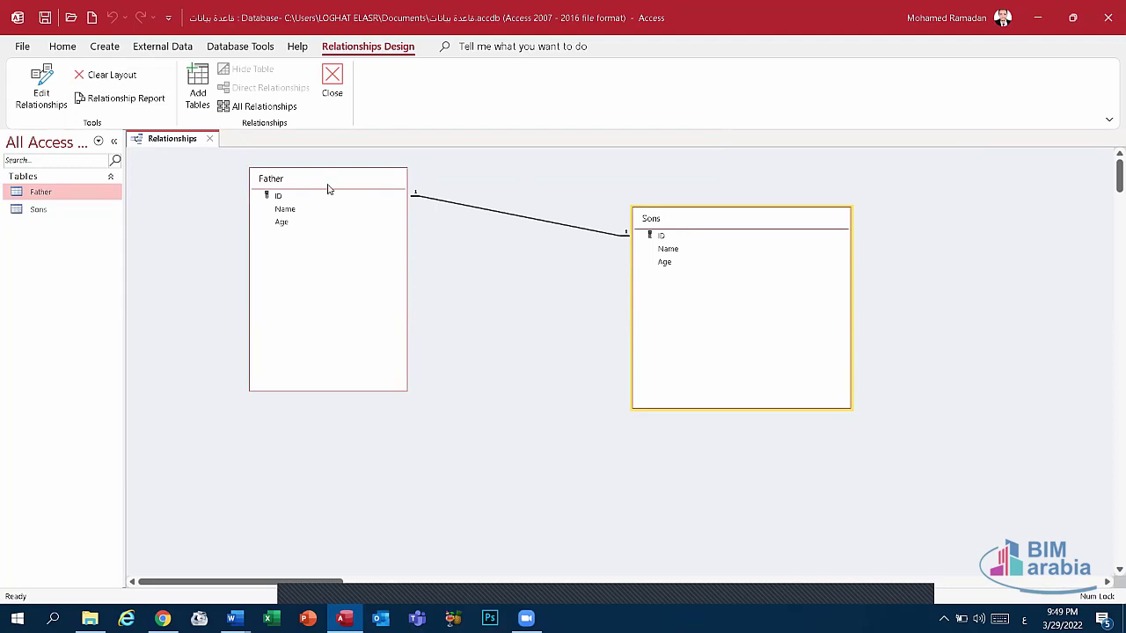
left_click(432, 204)
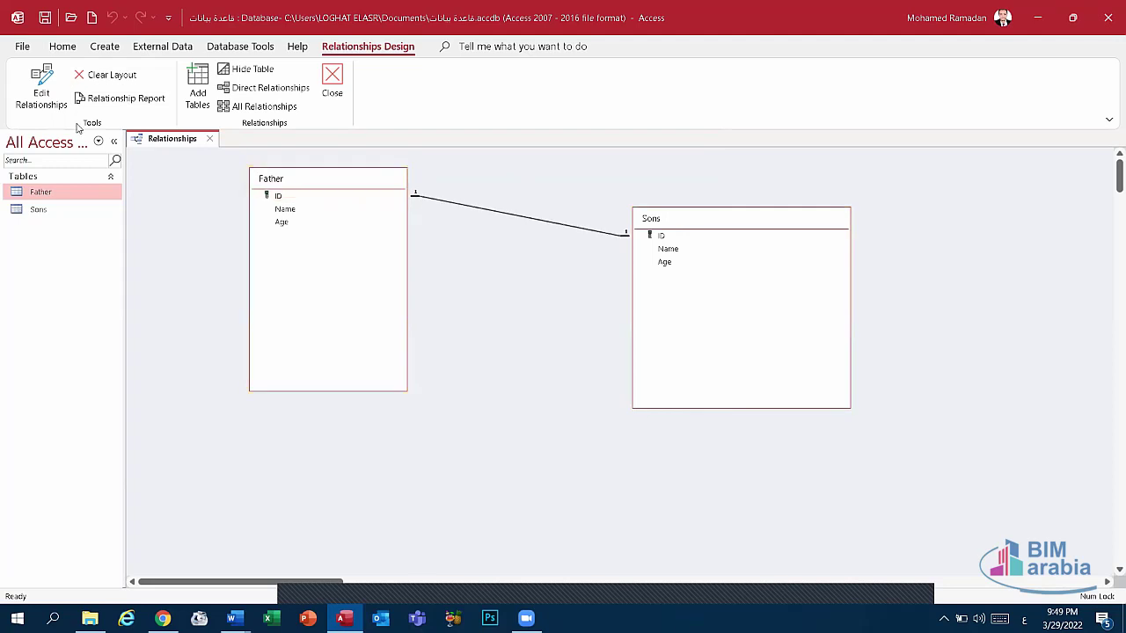
left_click(124, 80)
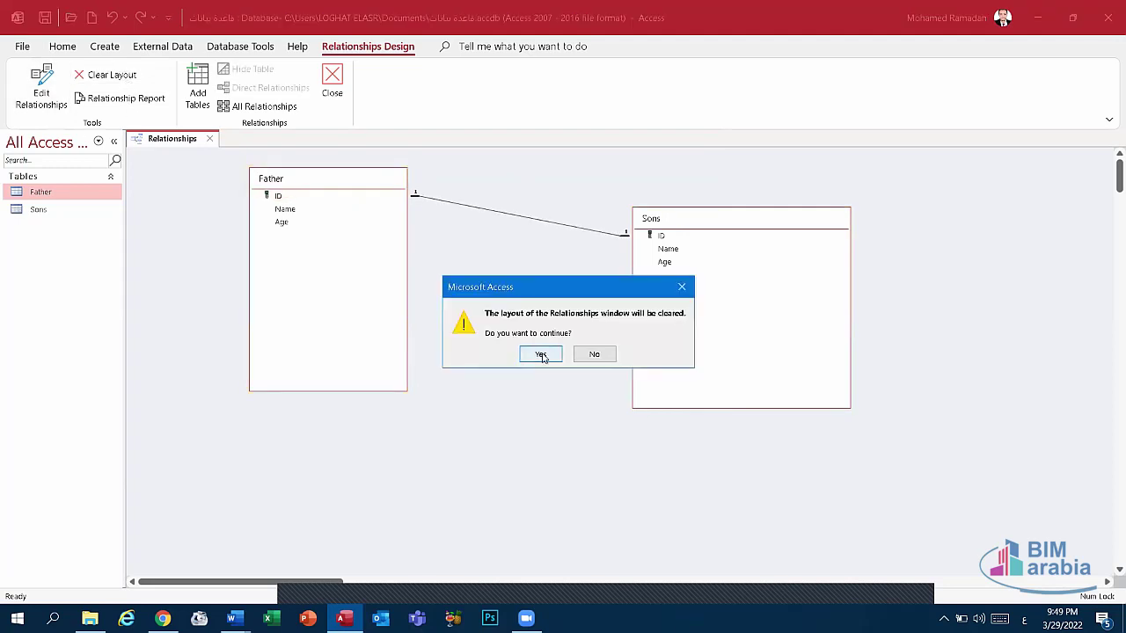
left_click(538, 353)
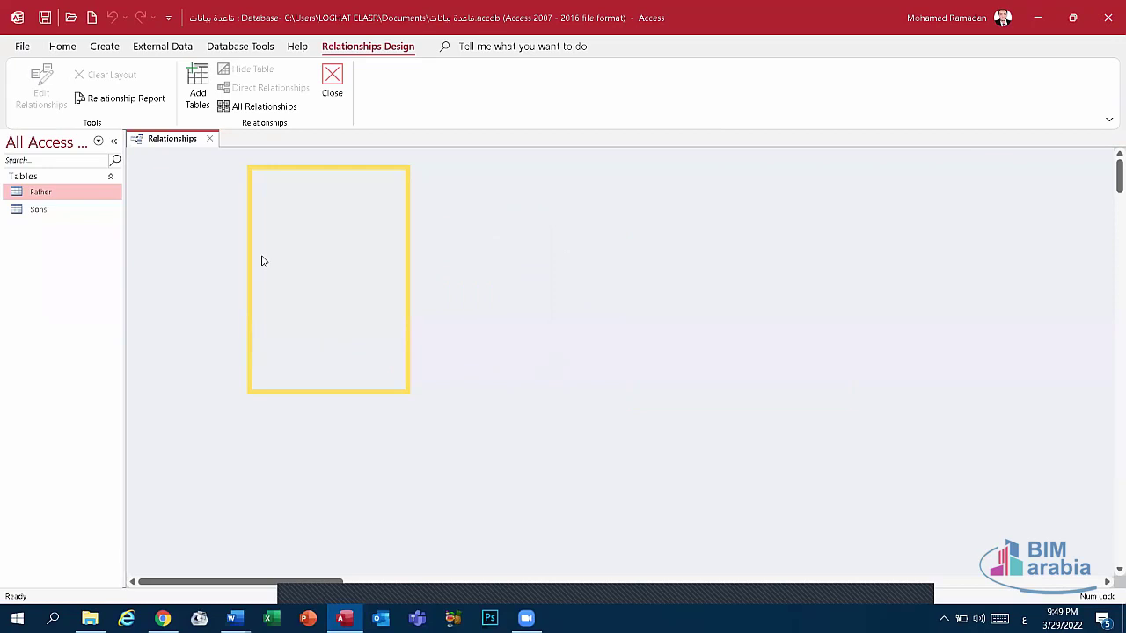
left_click(336, 102)
left_click(585, 354)
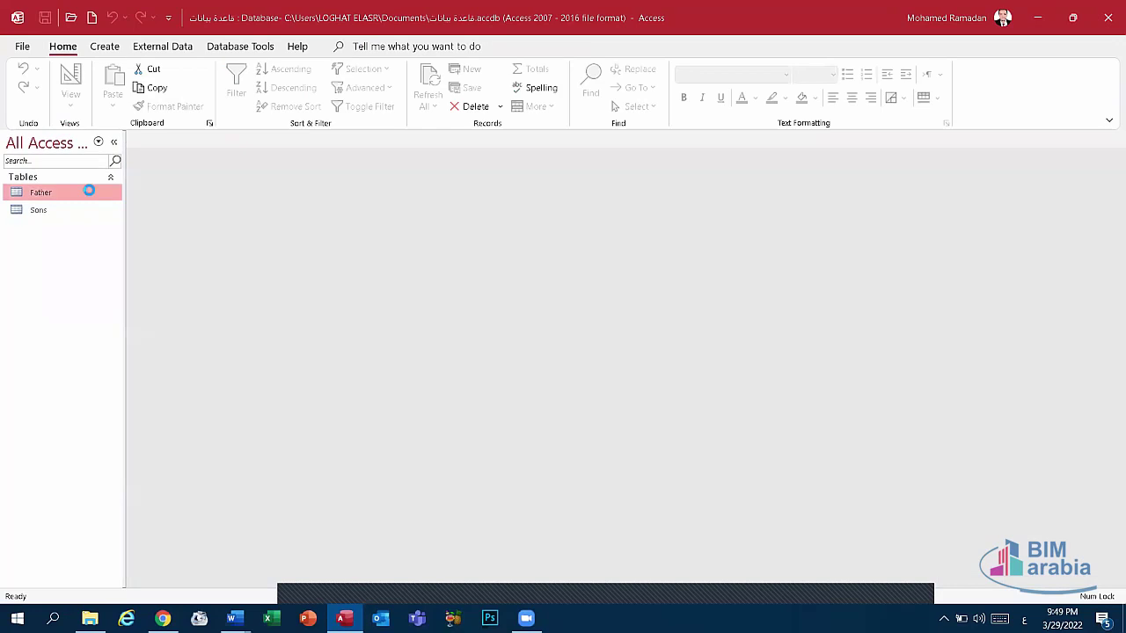
- Reopen Relationships, move the Sons table, and preview then discard the Relationship Report
left_click(240, 47)
left_click(200, 86)
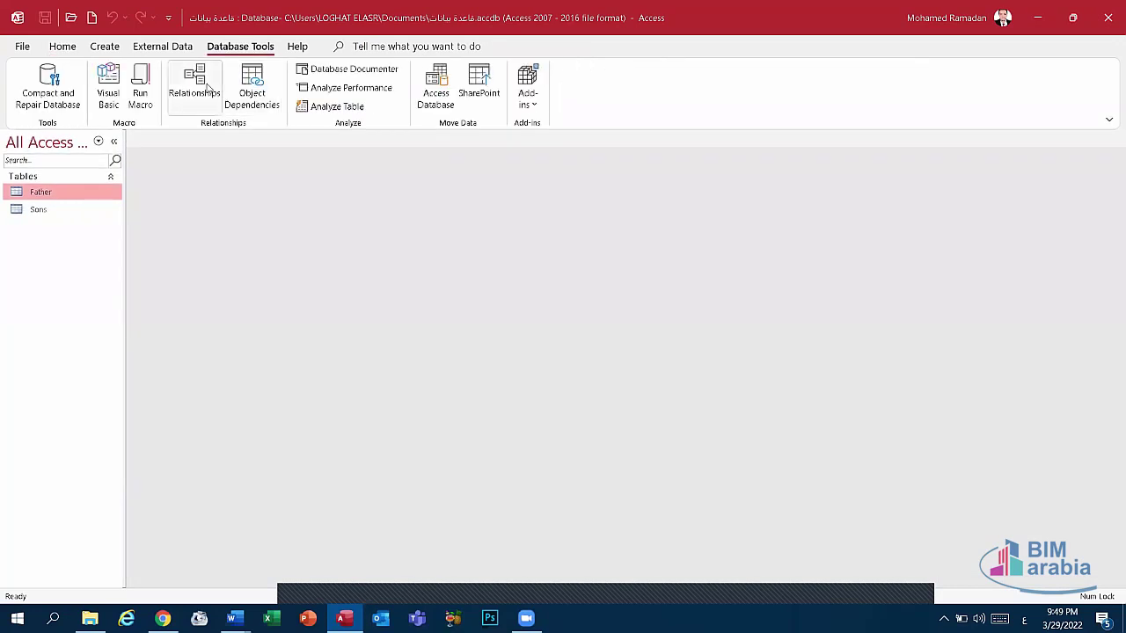
left_click_drag(357, 169, 537, 209)
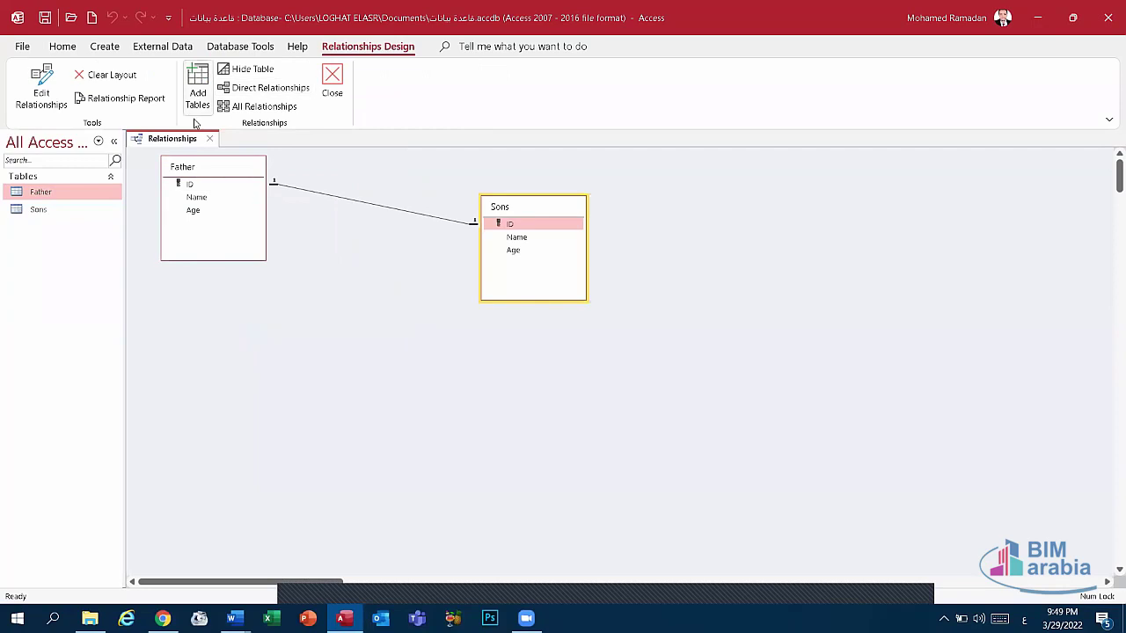
left_click(132, 98)
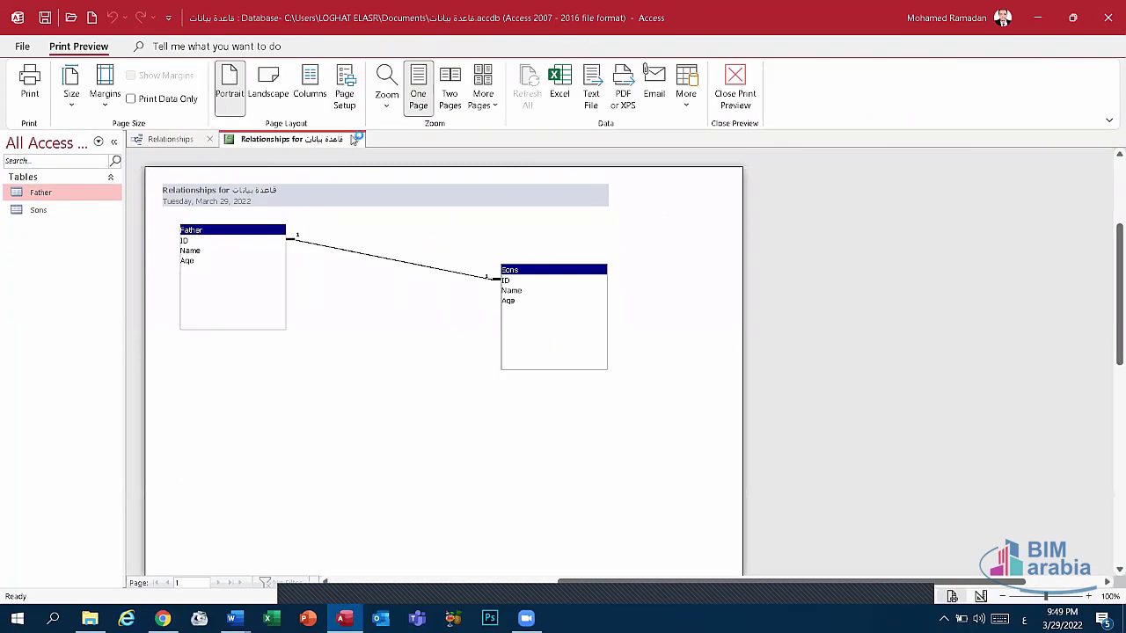
left_click(356, 139)
left_click(567, 350)
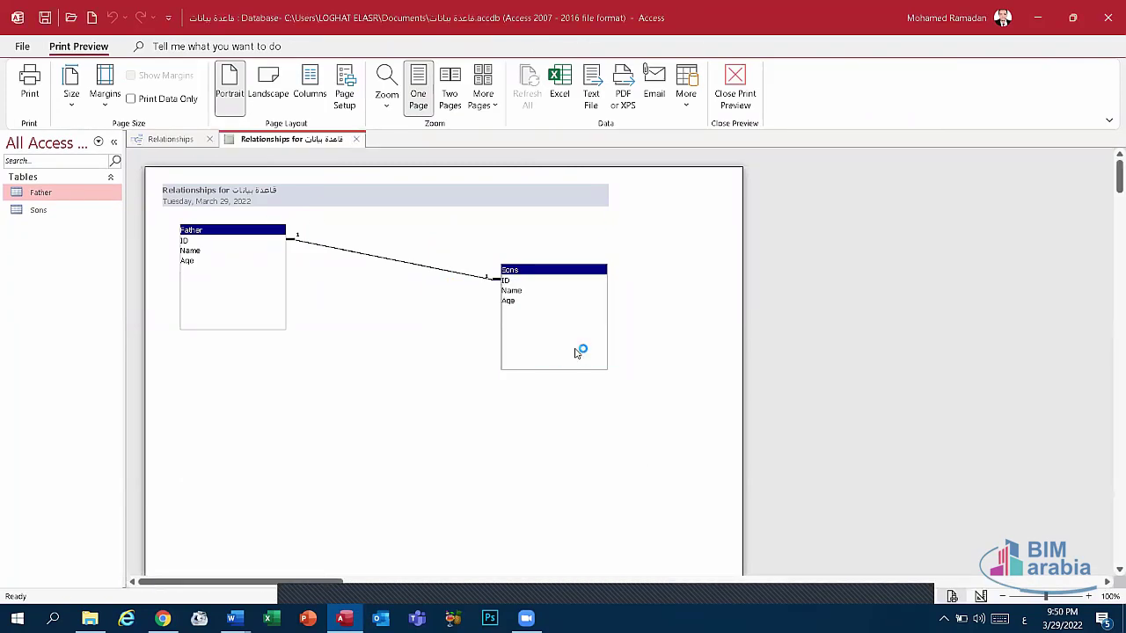
left_click(368, 46)
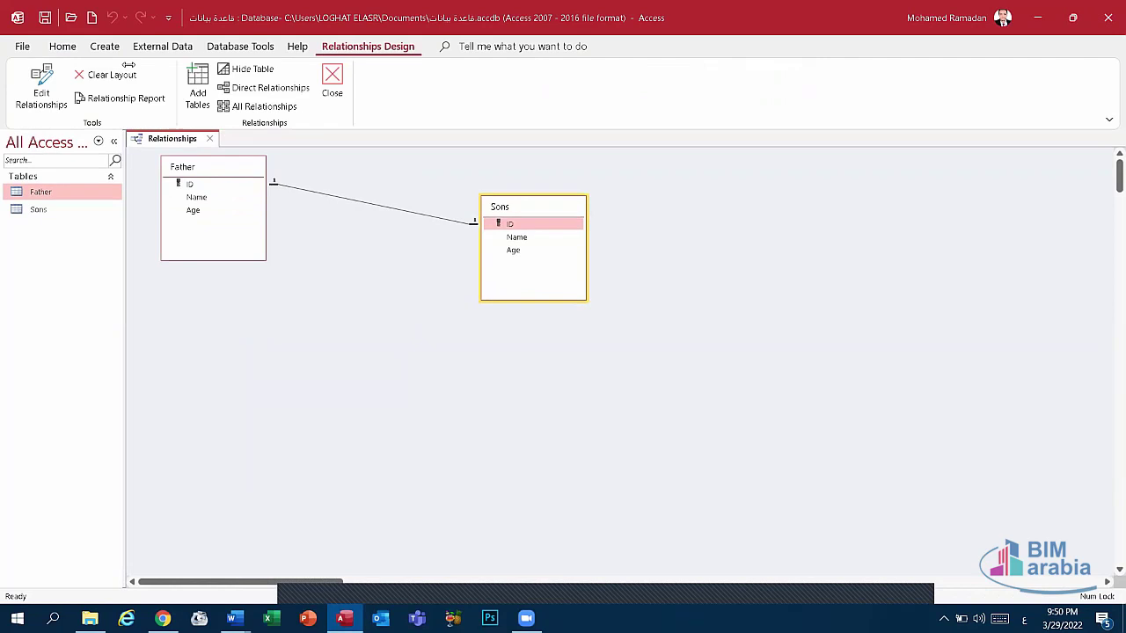
left_click(41, 88)
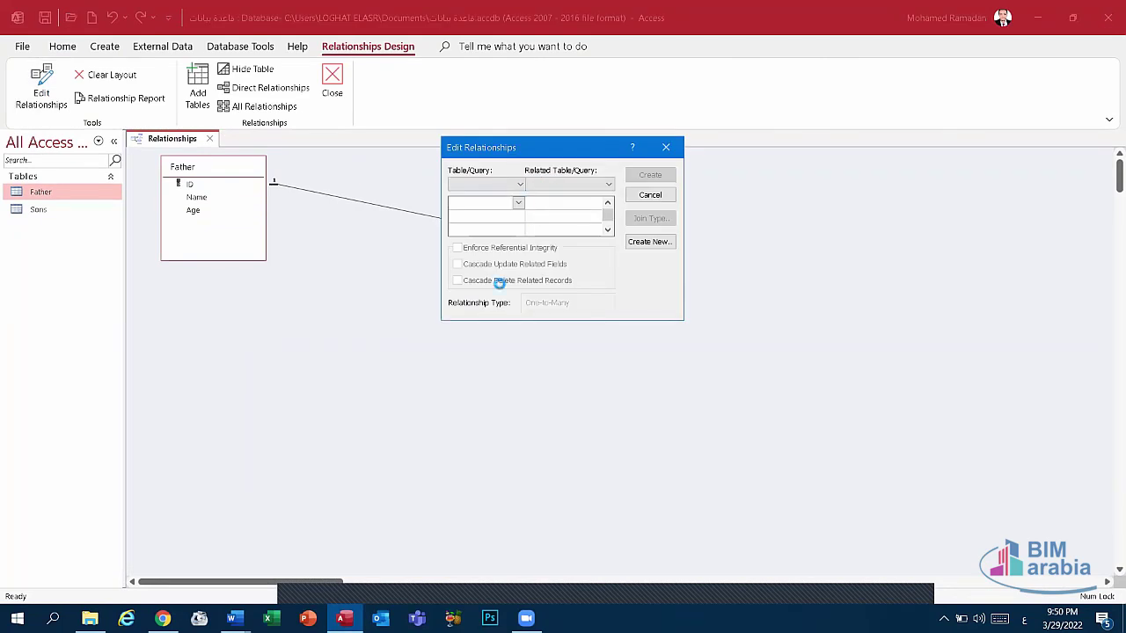
left_click(519, 201)
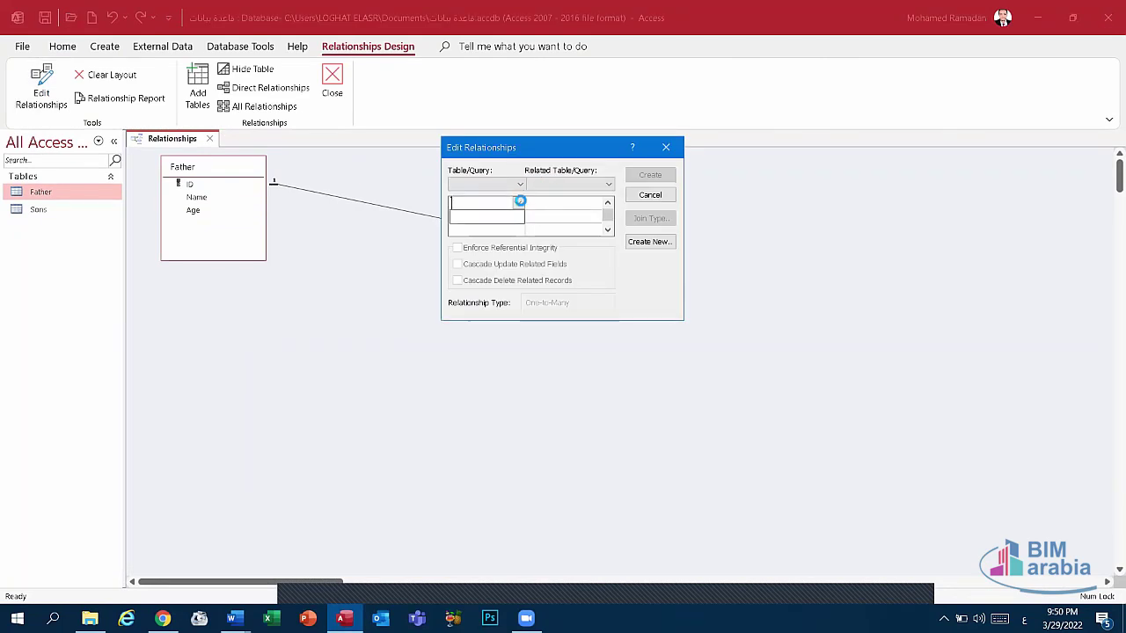
left_click(649, 241)
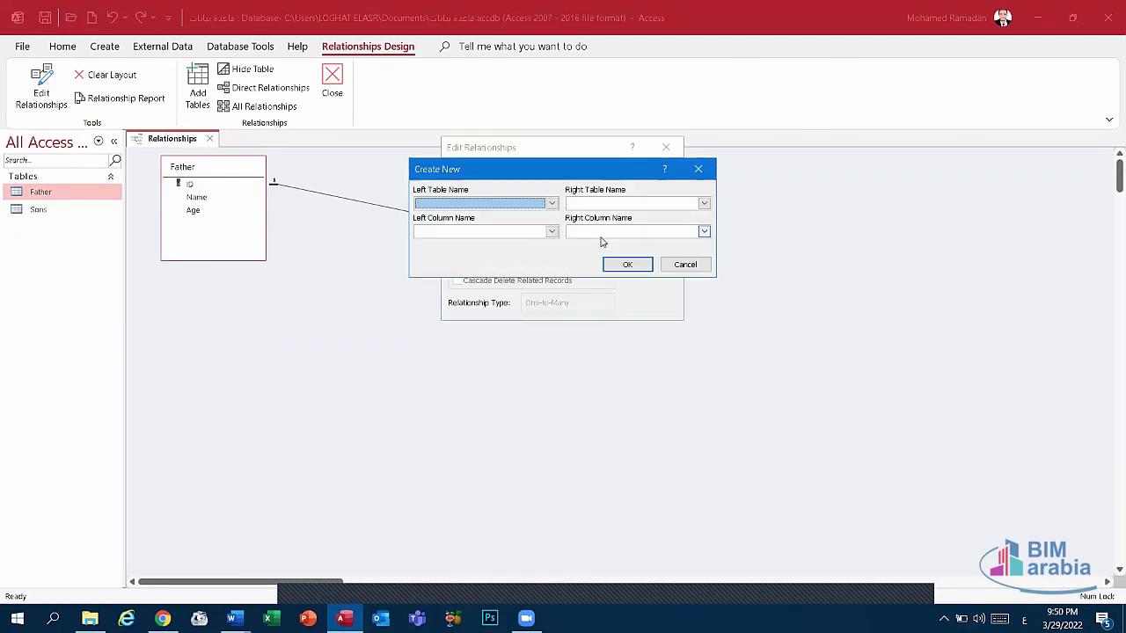
left_click(699, 168)
left_click(665, 147)
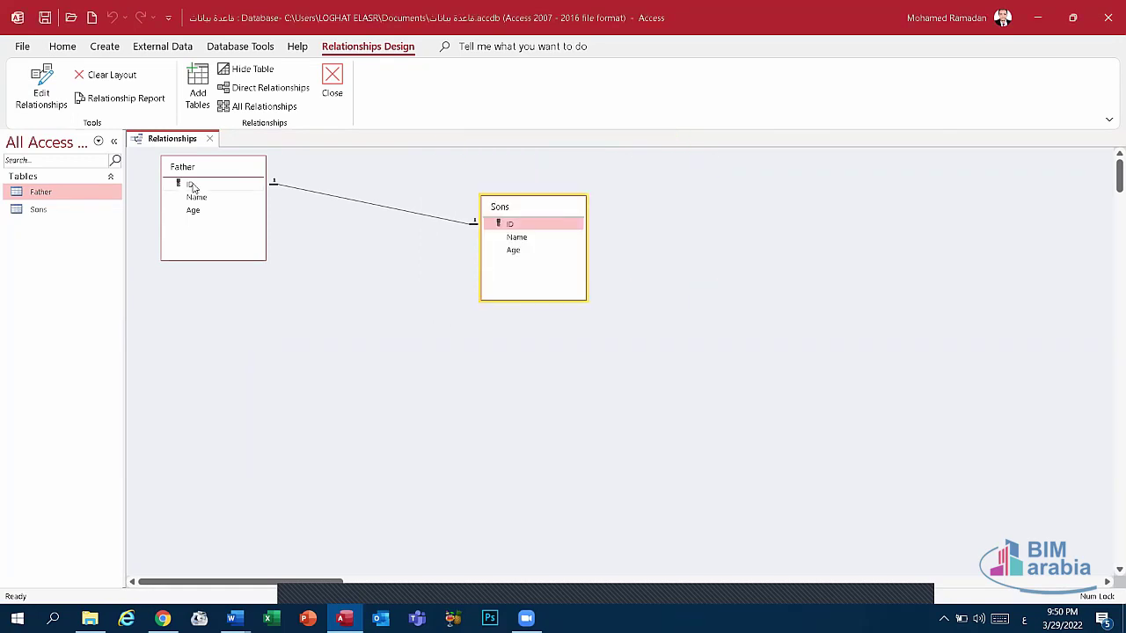
left_click_drag(211, 189, 508, 227)
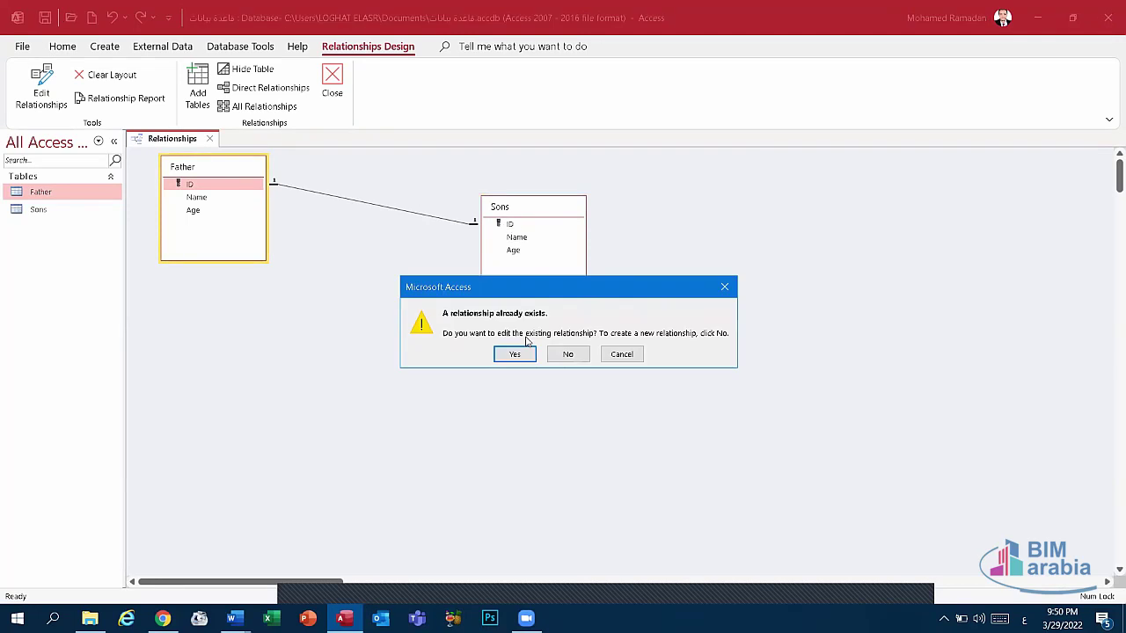
left_click(513, 354)
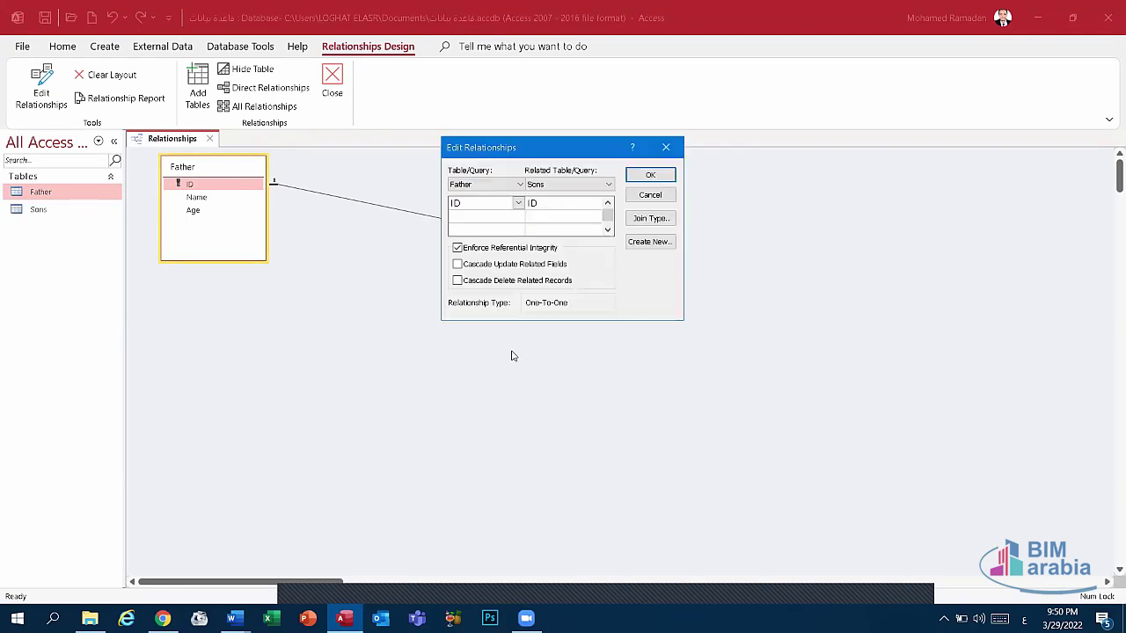
left_click(667, 145)
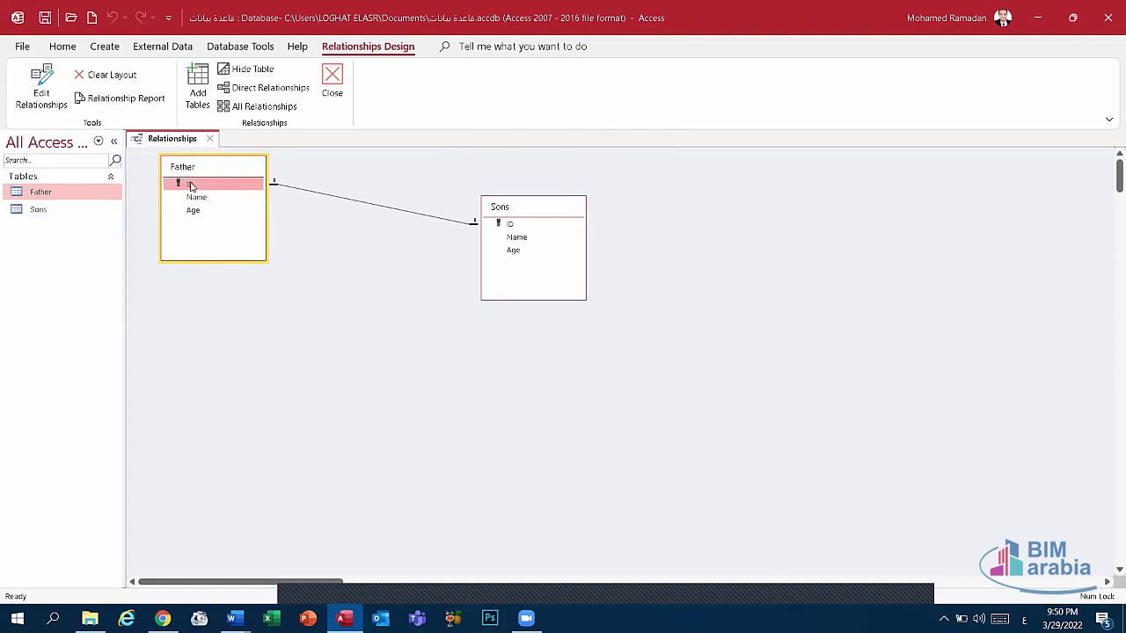
left_click_drag(193, 187, 508, 226)
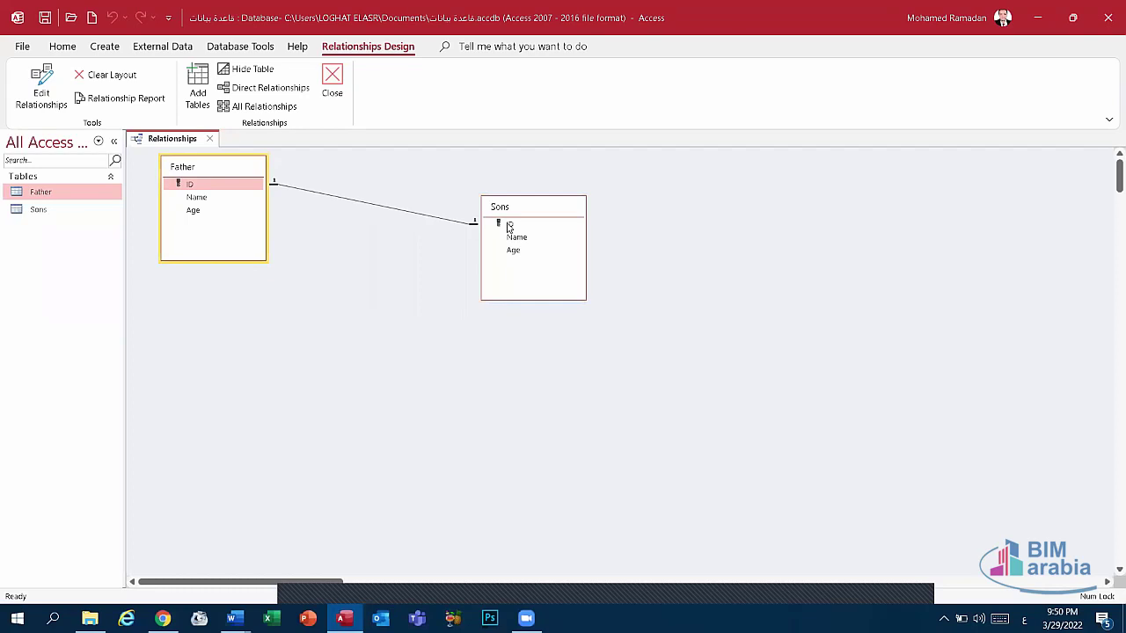
left_click(526, 355)
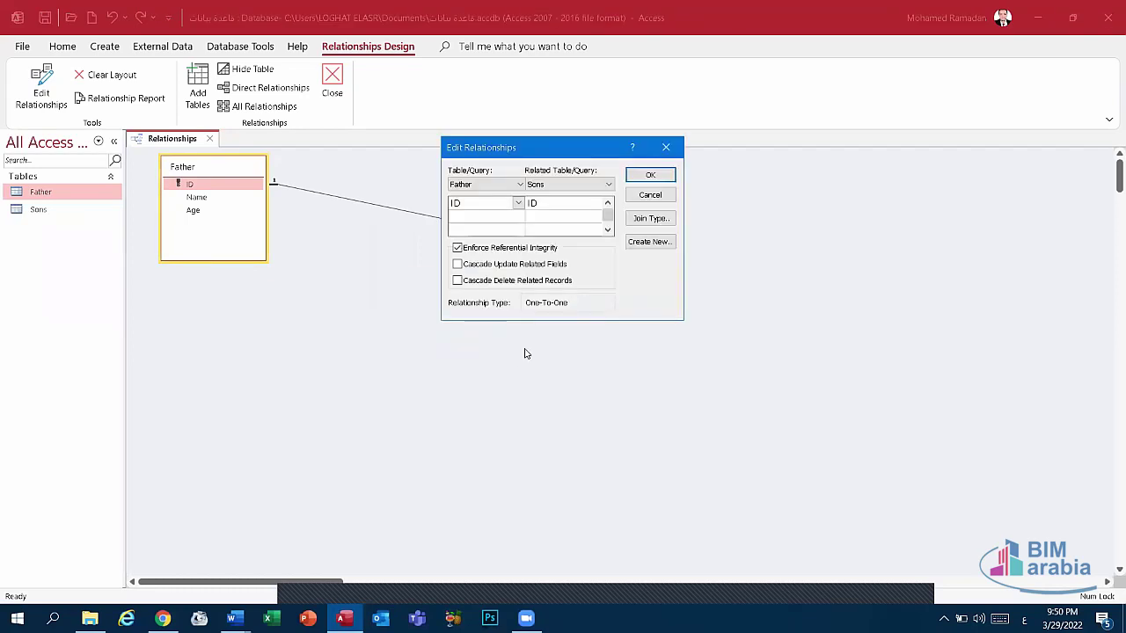
left_click_drag(529, 145, 508, 130)
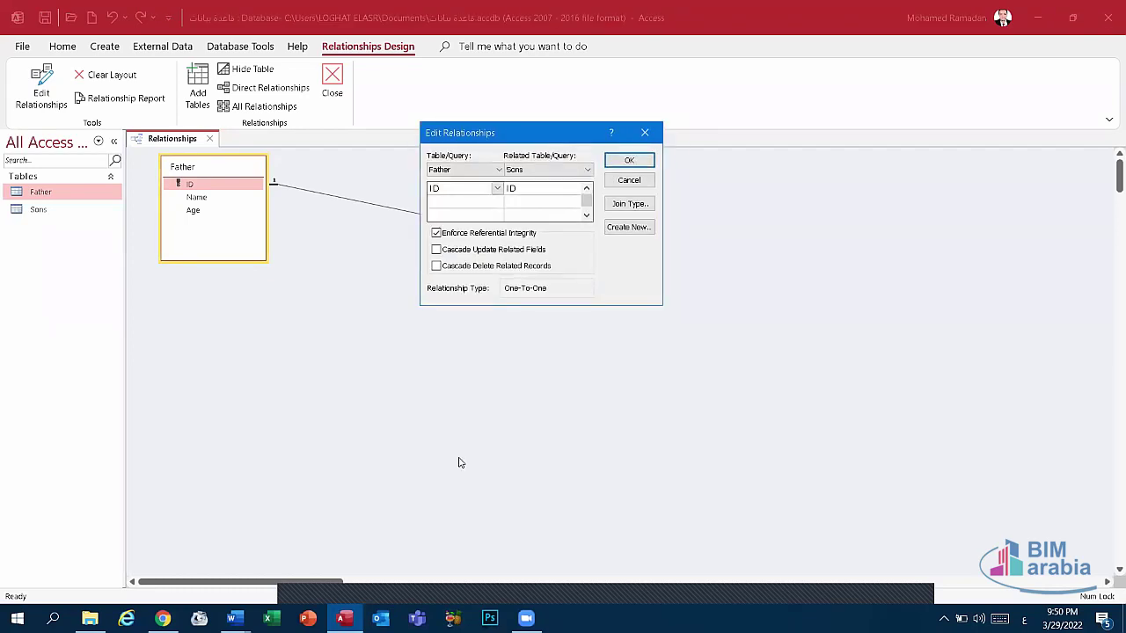
left_click(630, 160)
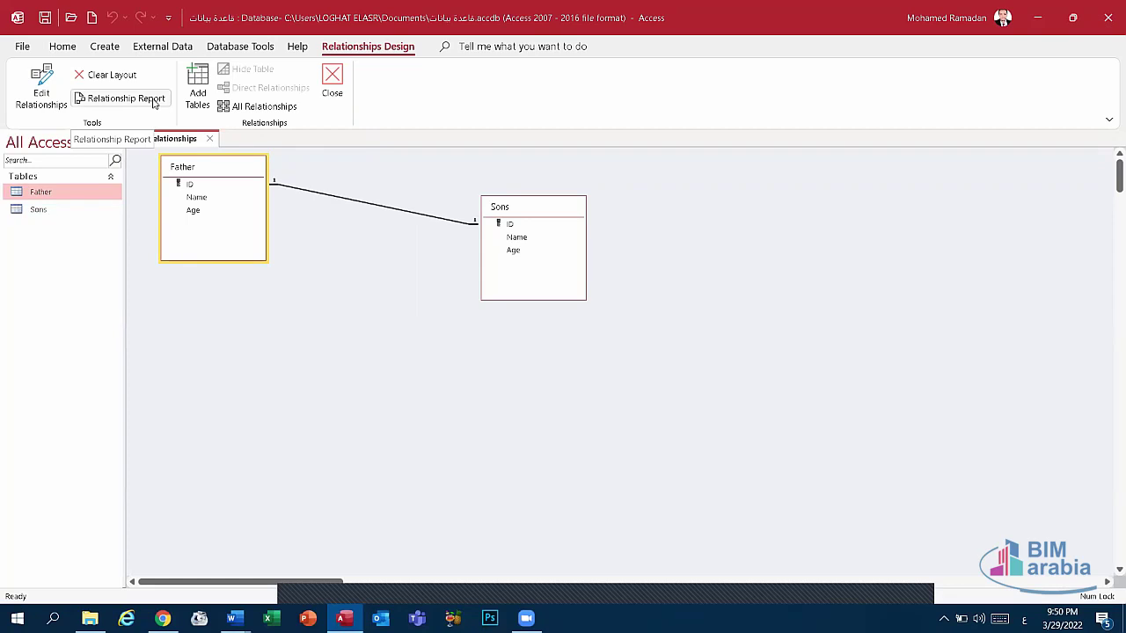
- Generate the relationships report preview and try landscape, portrait, page setup and multi-page views
left_click(154, 101)
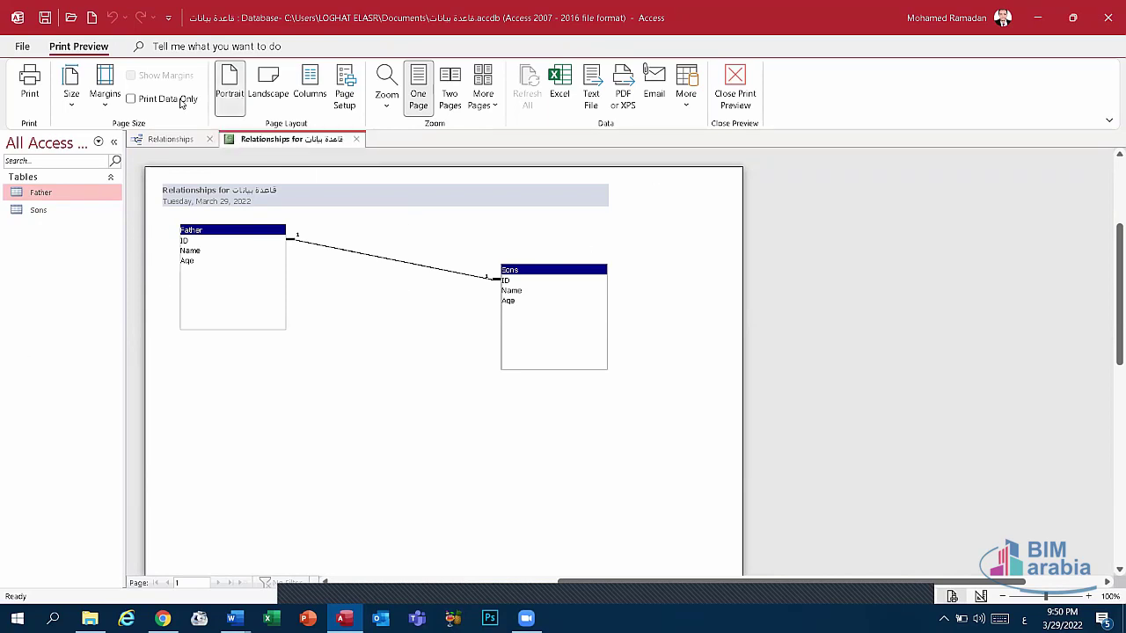
left_click(274, 87)
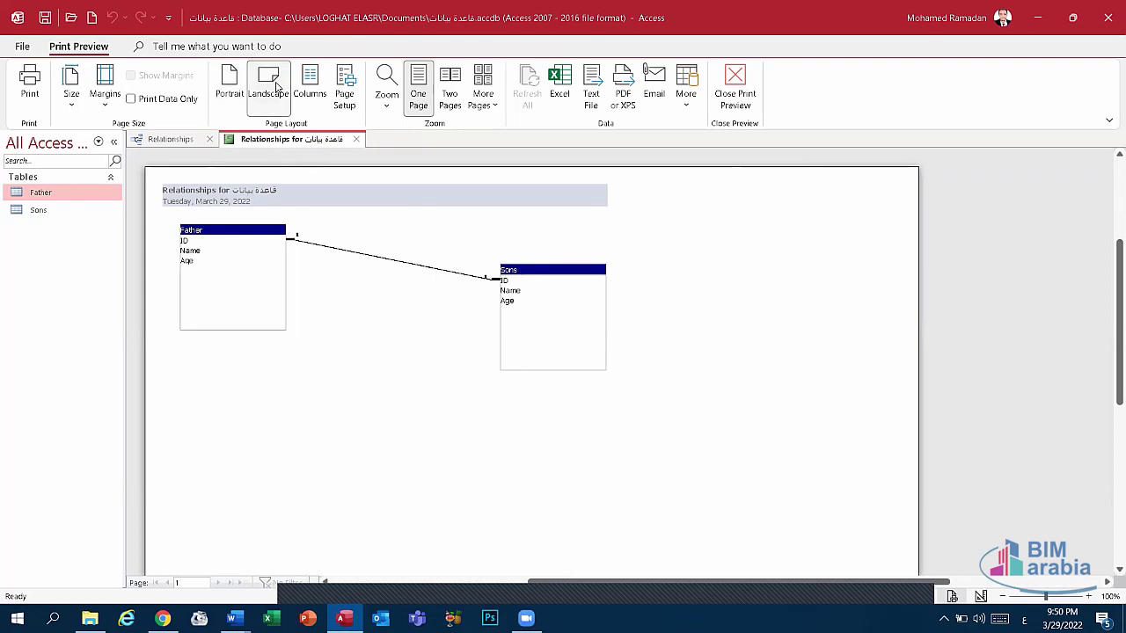
left_click(230, 85)
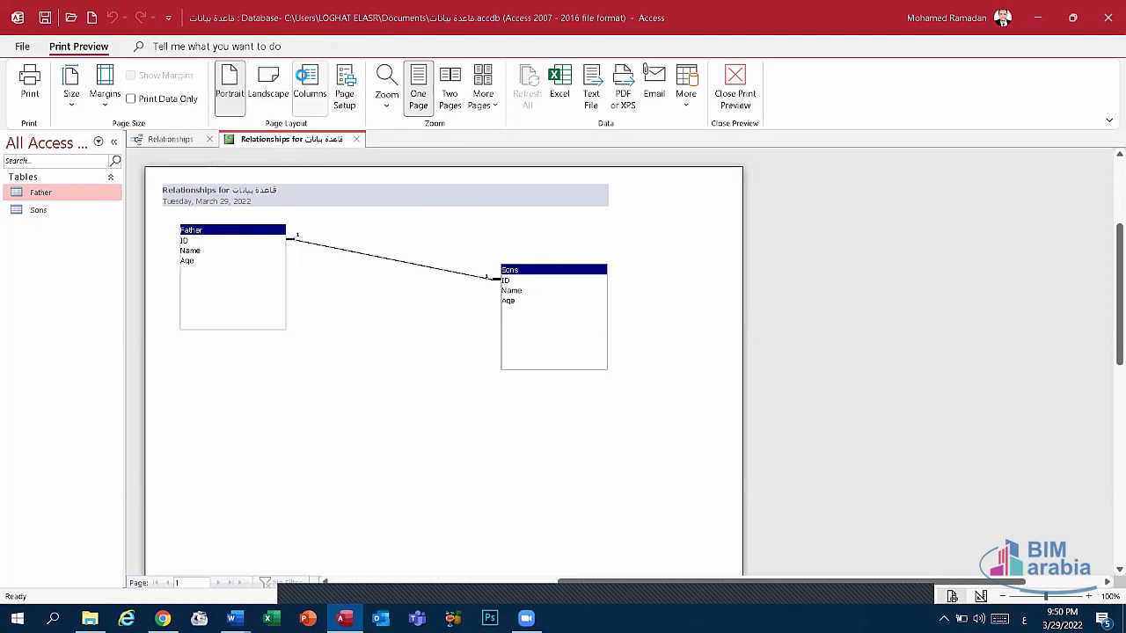
left_click(308, 84)
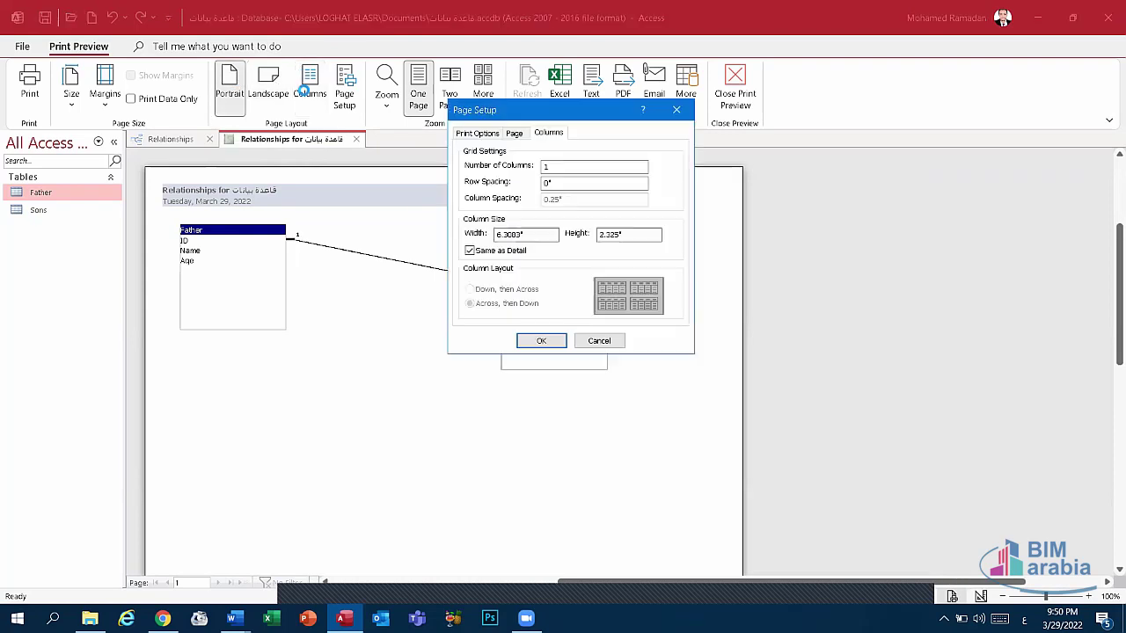
left_click(684, 110)
left_click(345, 88)
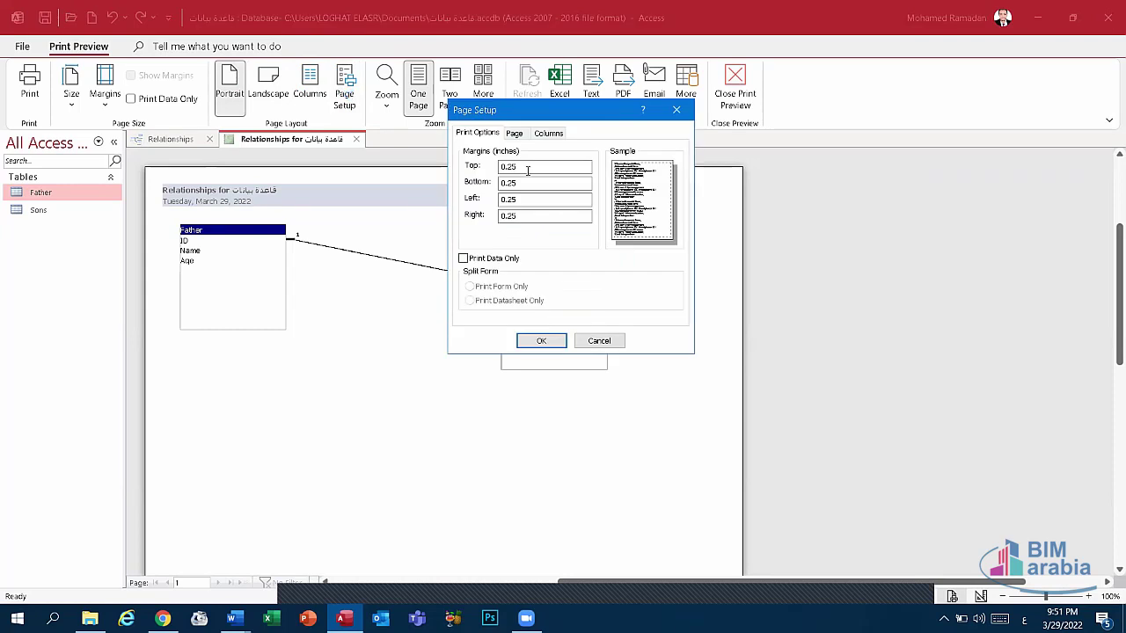
left_click(675, 110)
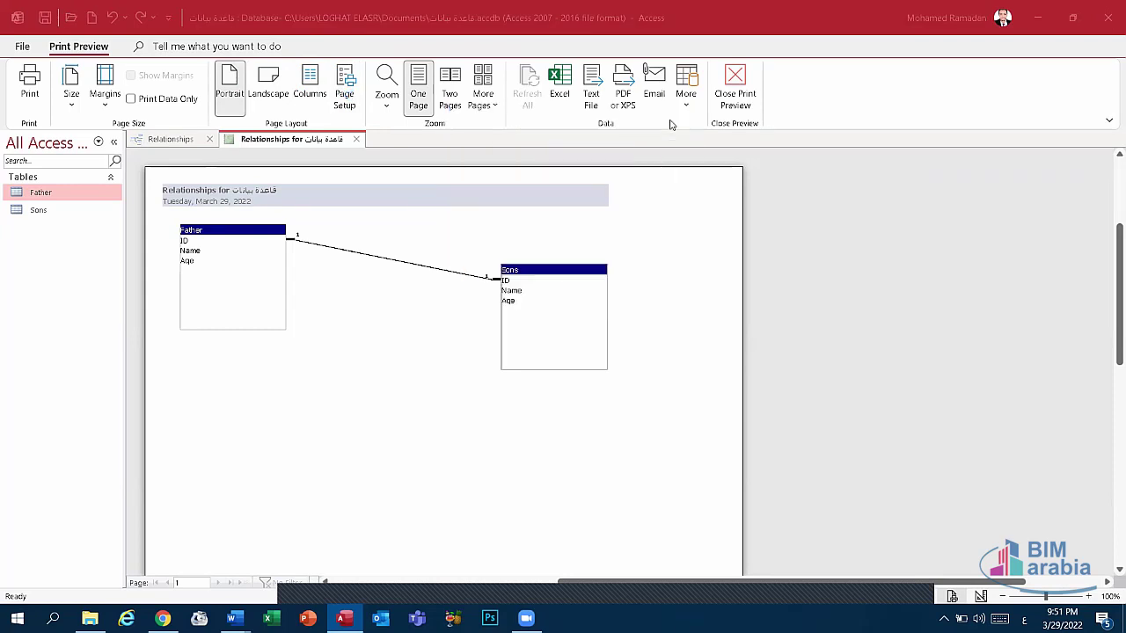
left_click(449, 88)
left_click(483, 106)
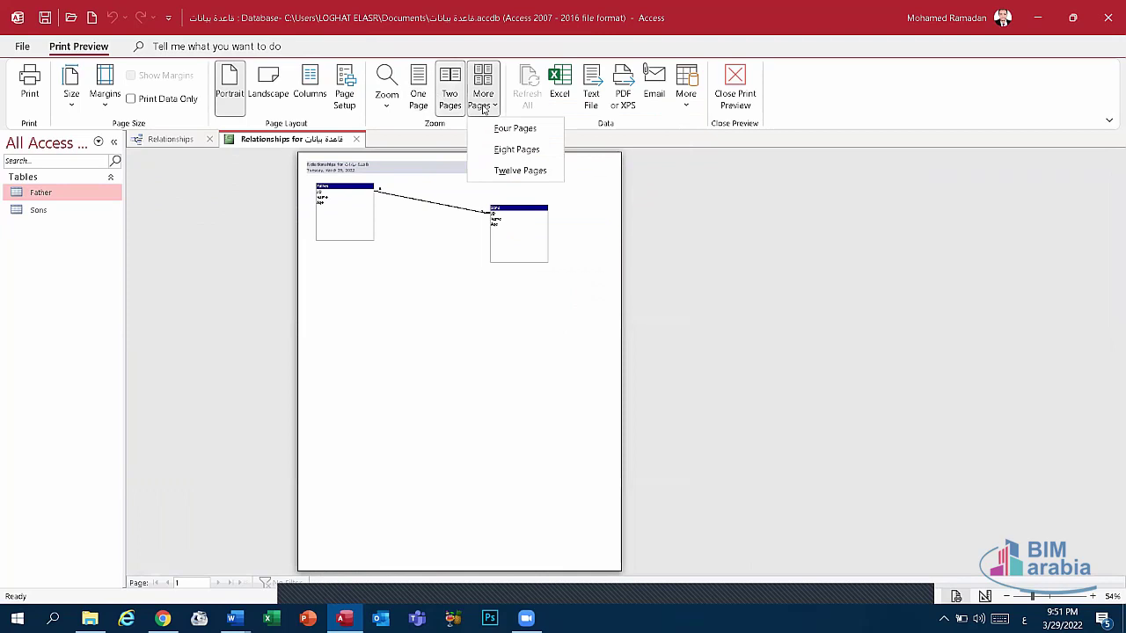
left_click(493, 128)
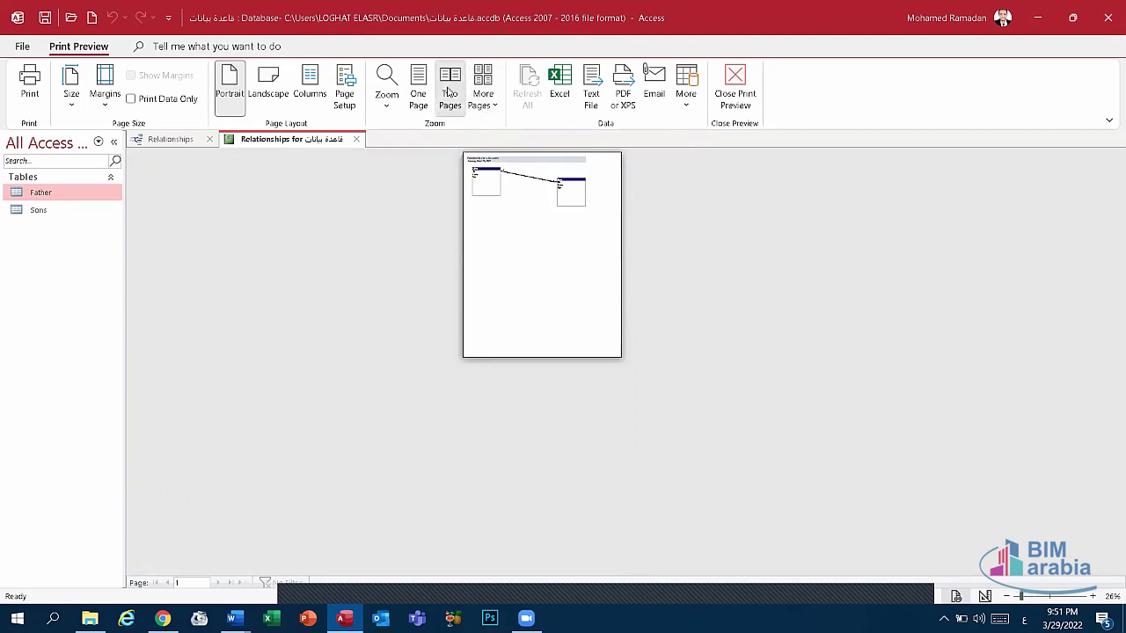
left_click(419, 88)
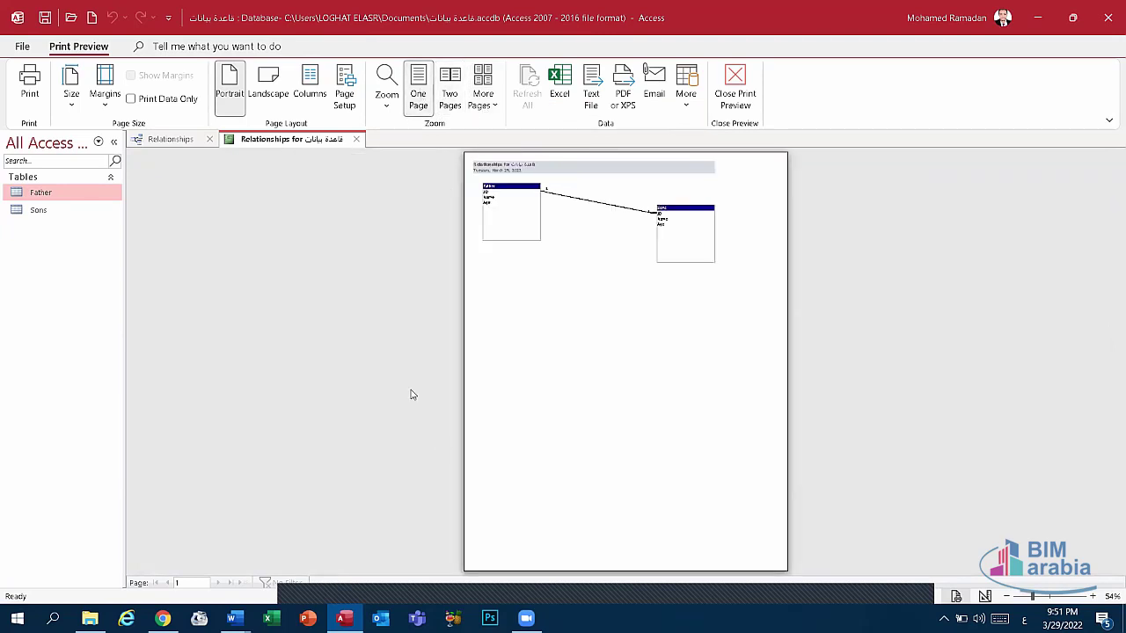
- Browse the preview's zoom, paper size, margin and export options, then zoom in on Father
left_click(387, 88)
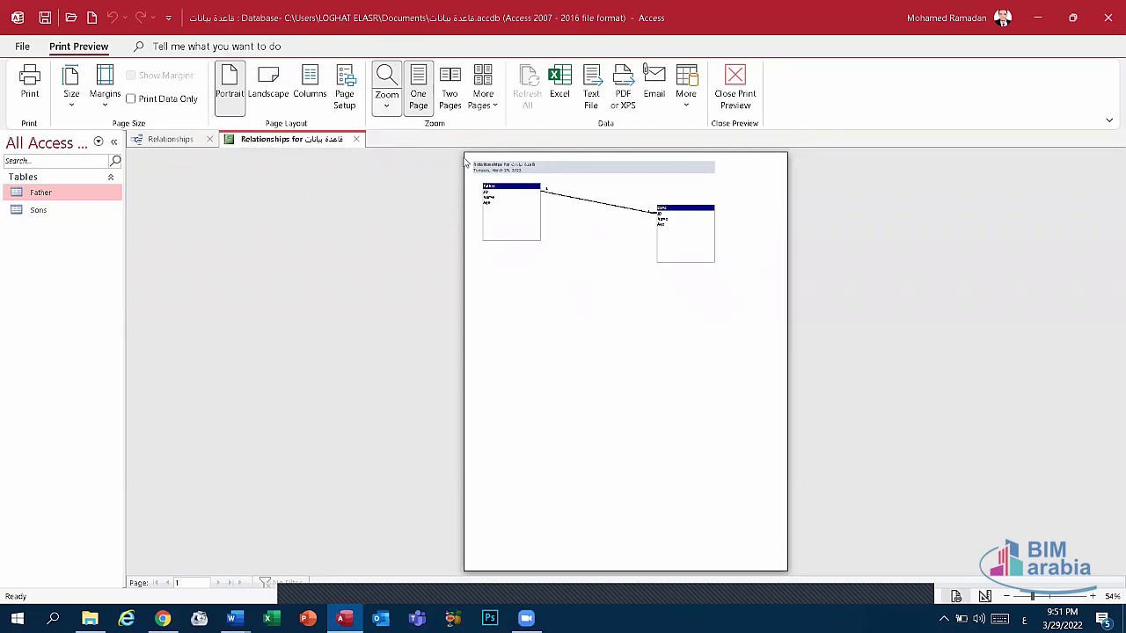
left_click(587, 374)
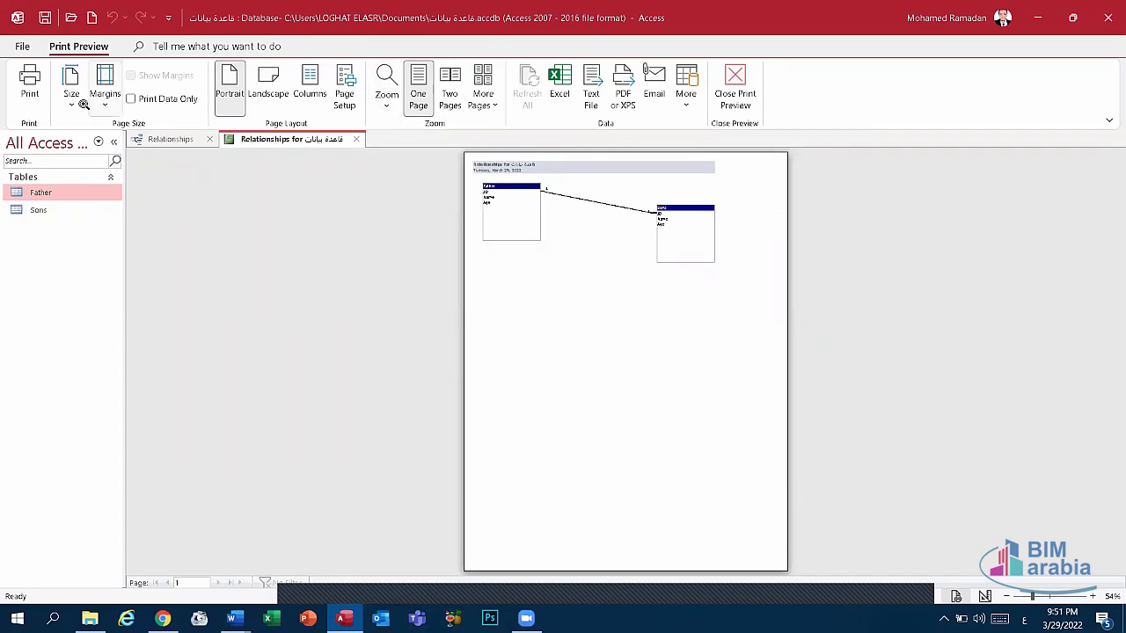
left_click(84, 104)
left_click(102, 110)
left_click(102, 110)
left_click(304, 203)
left_click(686, 104)
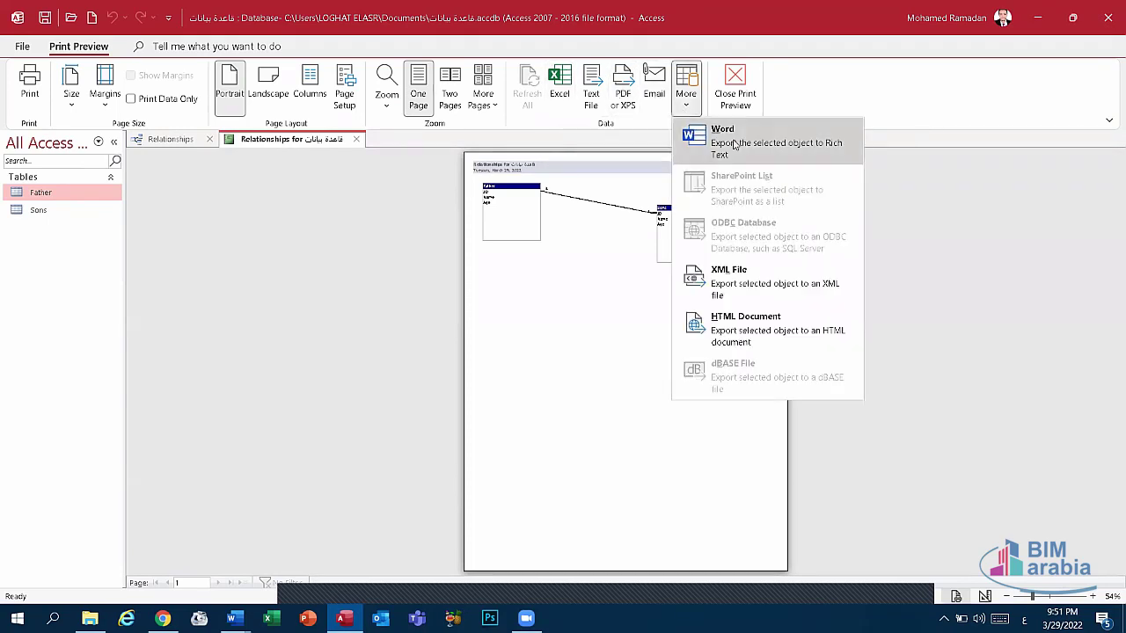
left_click(534, 288)
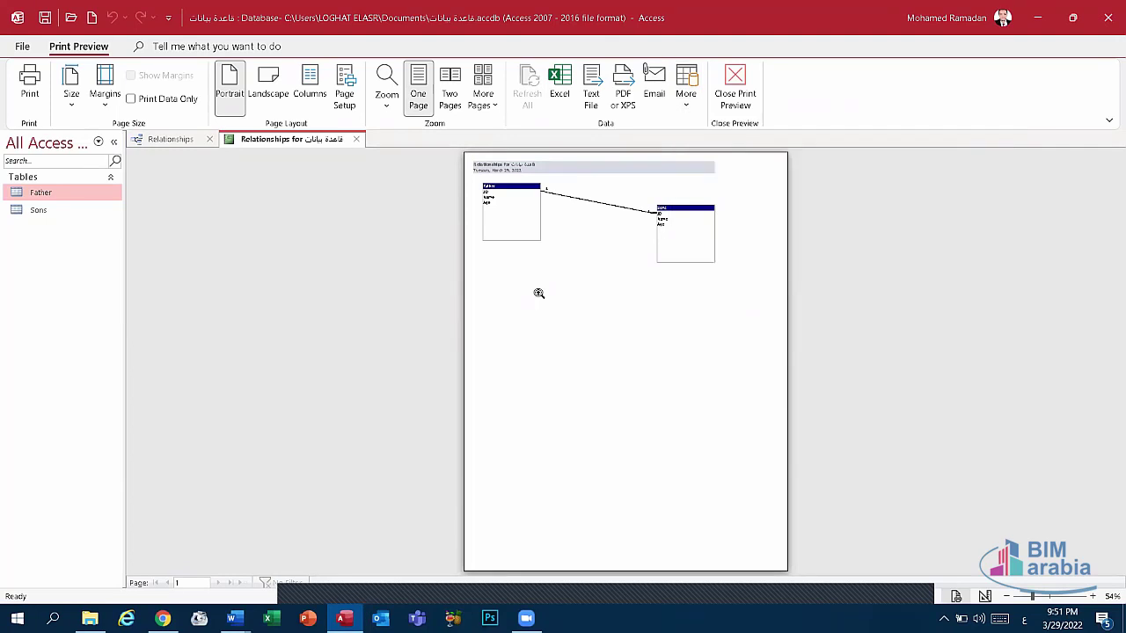
left_click(530, 224)
scroll(659, 390, "up", 2)
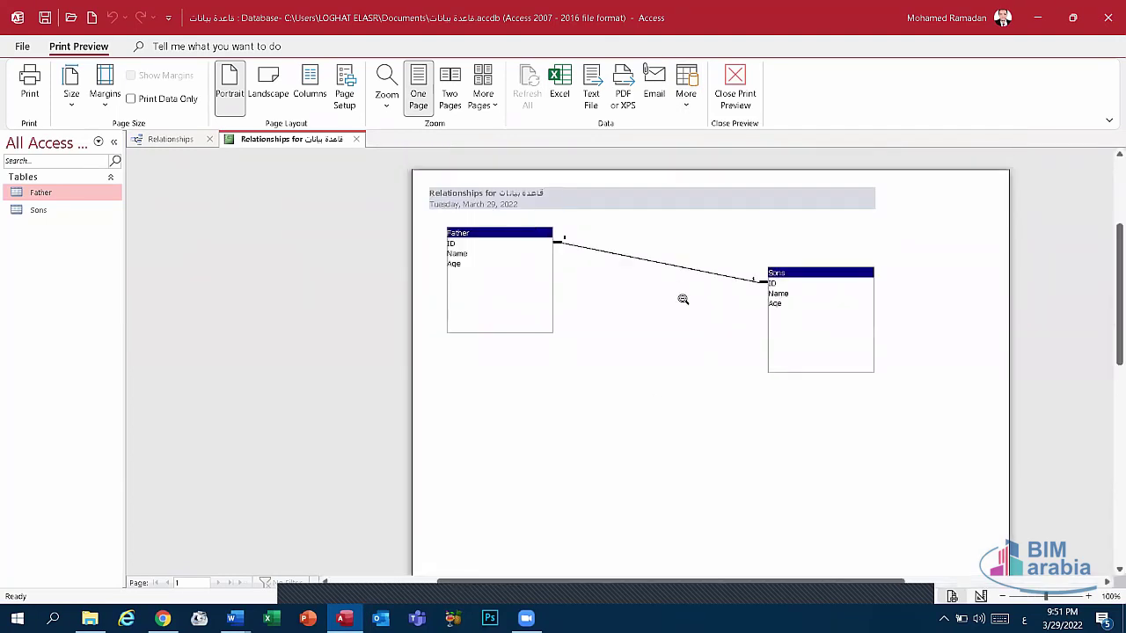
- Close the report without saving Report1, then save and close the Relationships layout
left_click(356, 139)
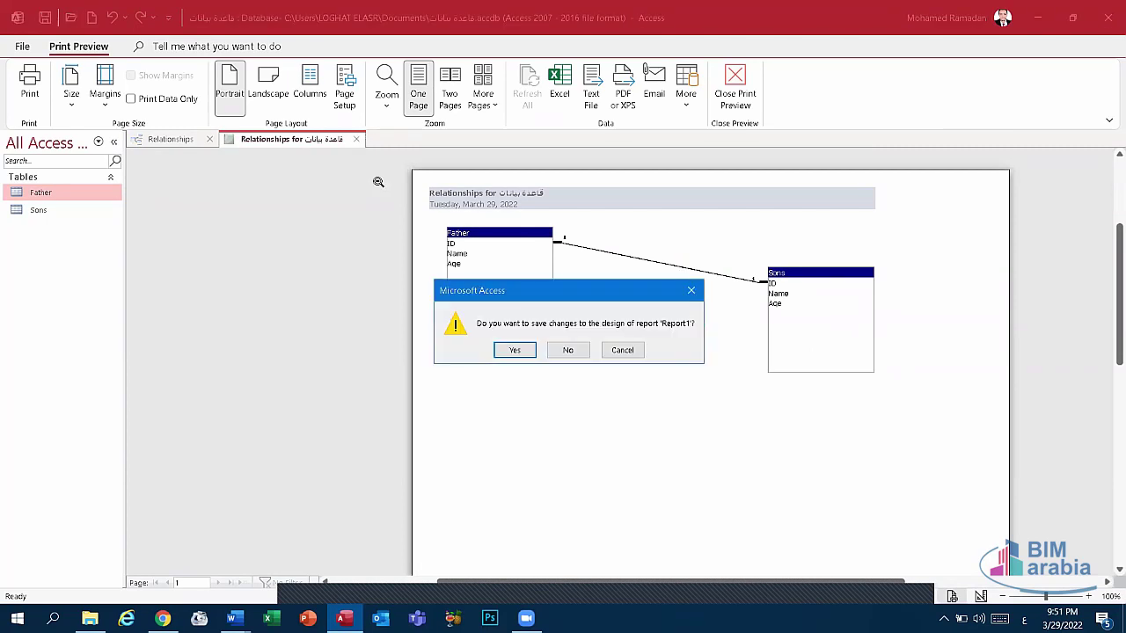
left_click(567, 350)
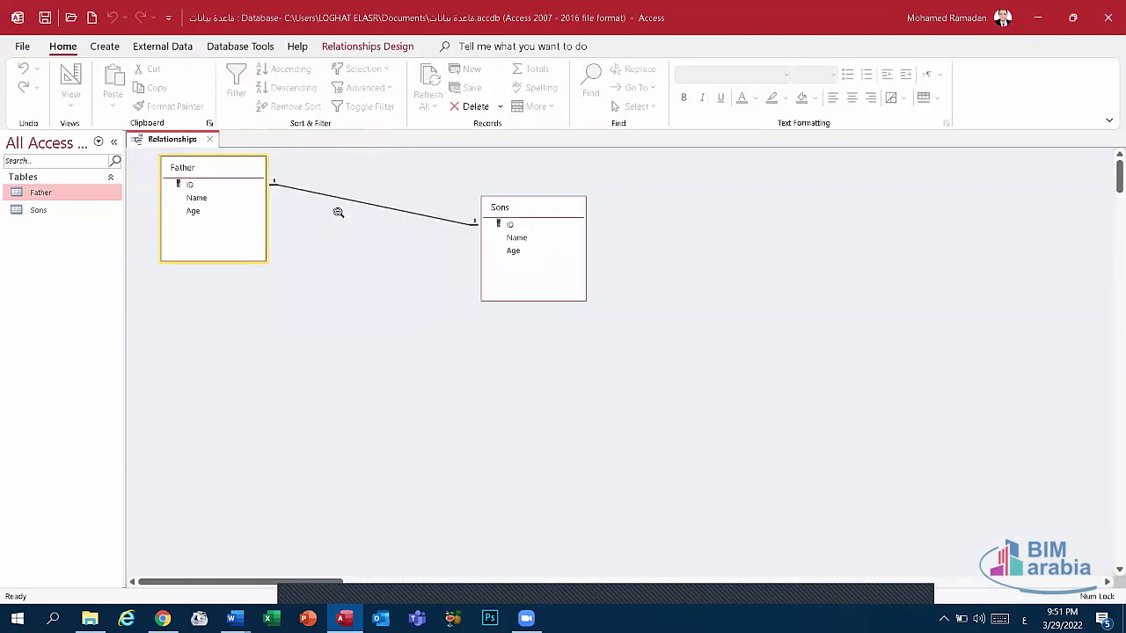
right_click(184, 139)
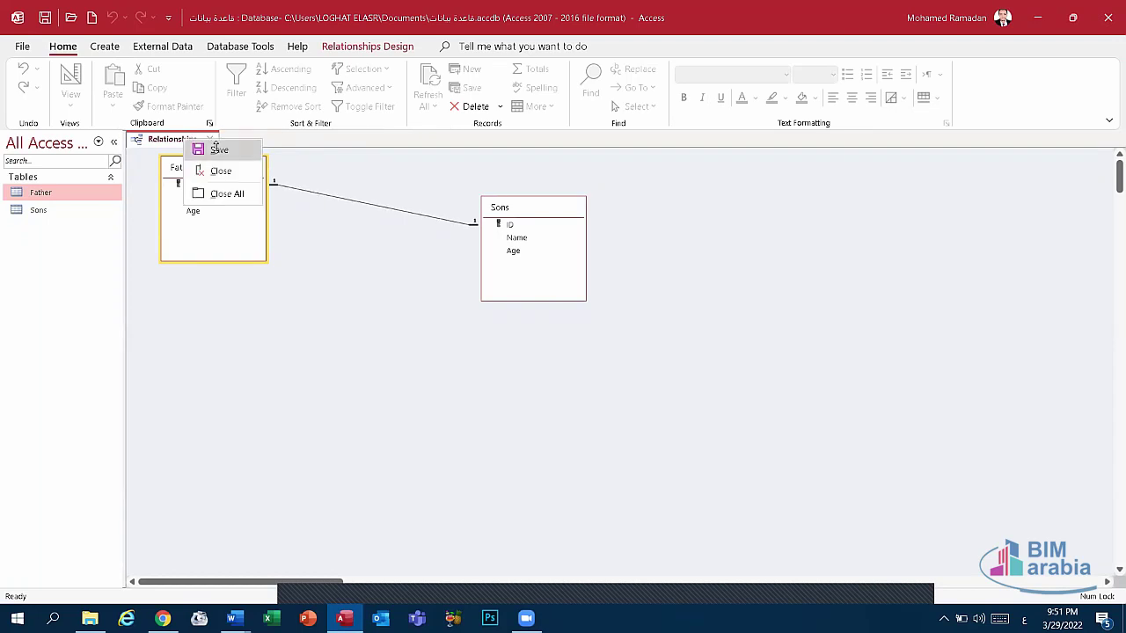
left_click(217, 146)
right_click(172, 137)
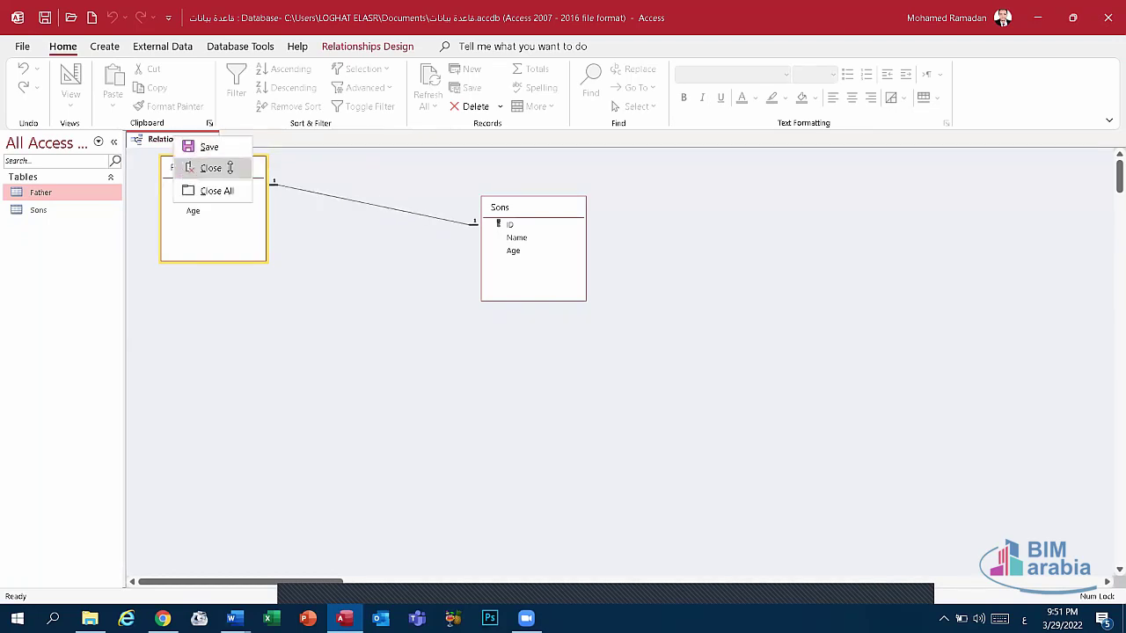
left_click(217, 166)
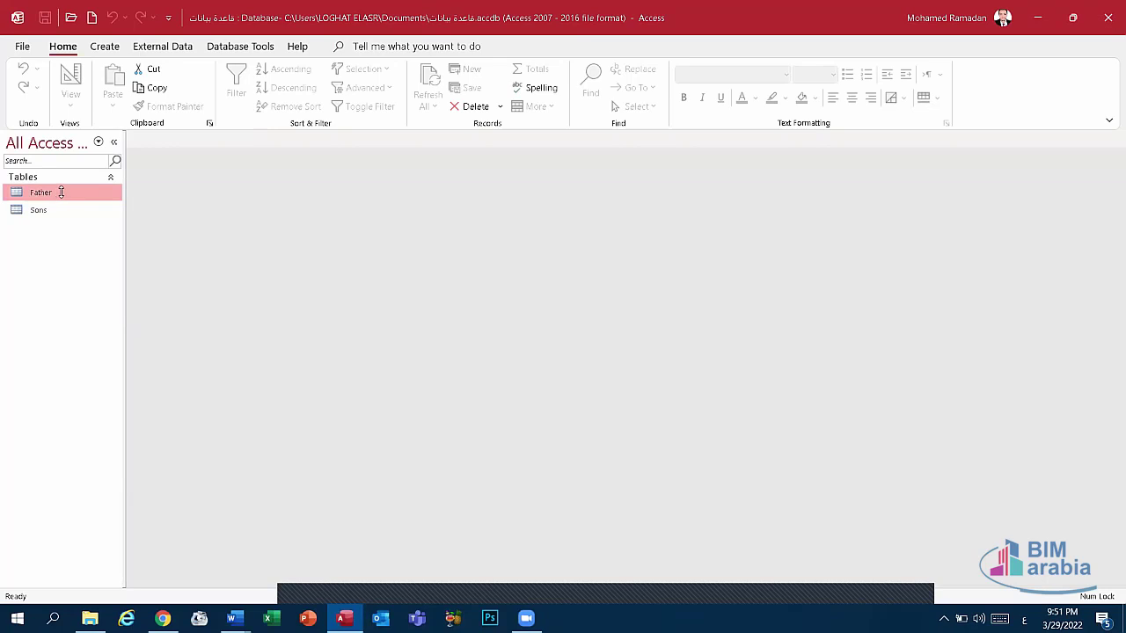
right_click(58, 192)
- Open the Father table and expand record 1's linked son records, then collapse them
left_click(81, 201)
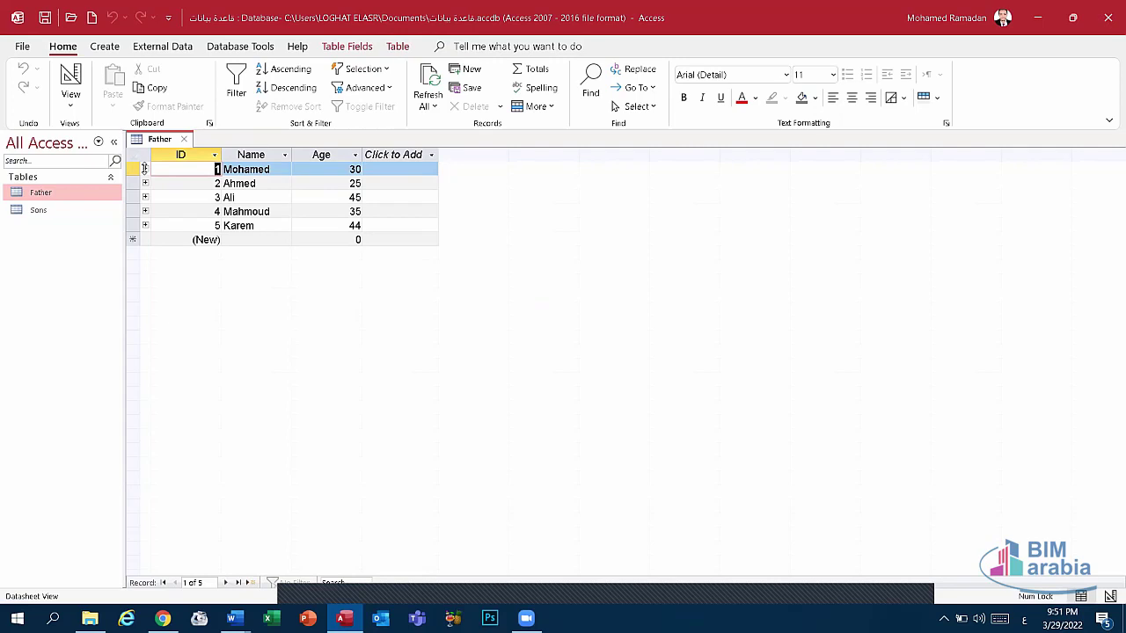
left_click(146, 168)
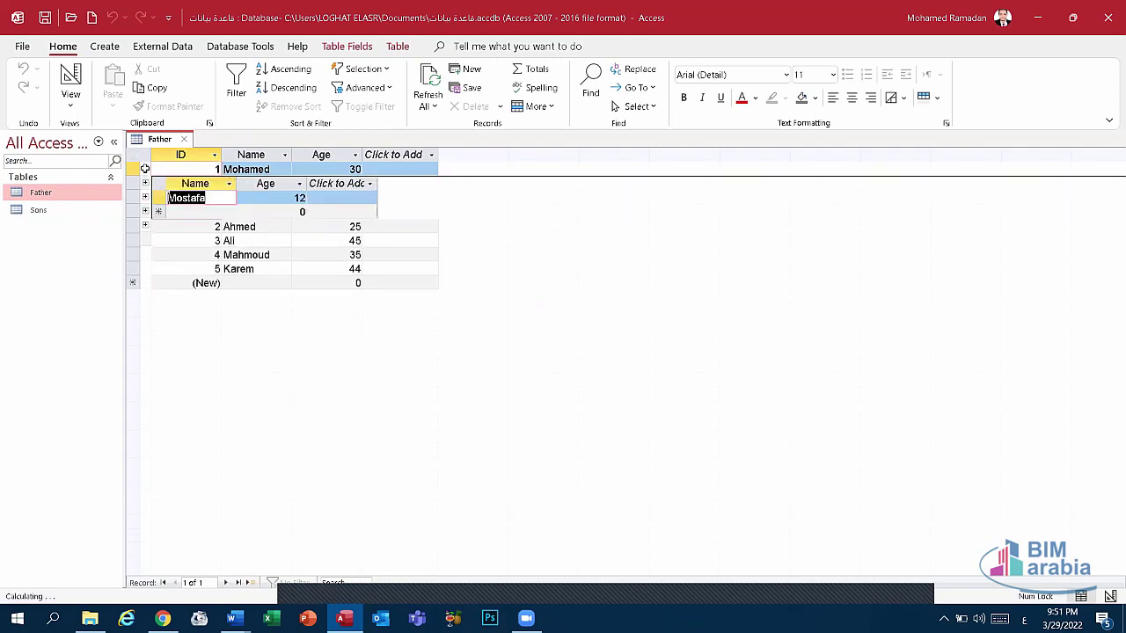
left_click(240, 201)
left_click(210, 200)
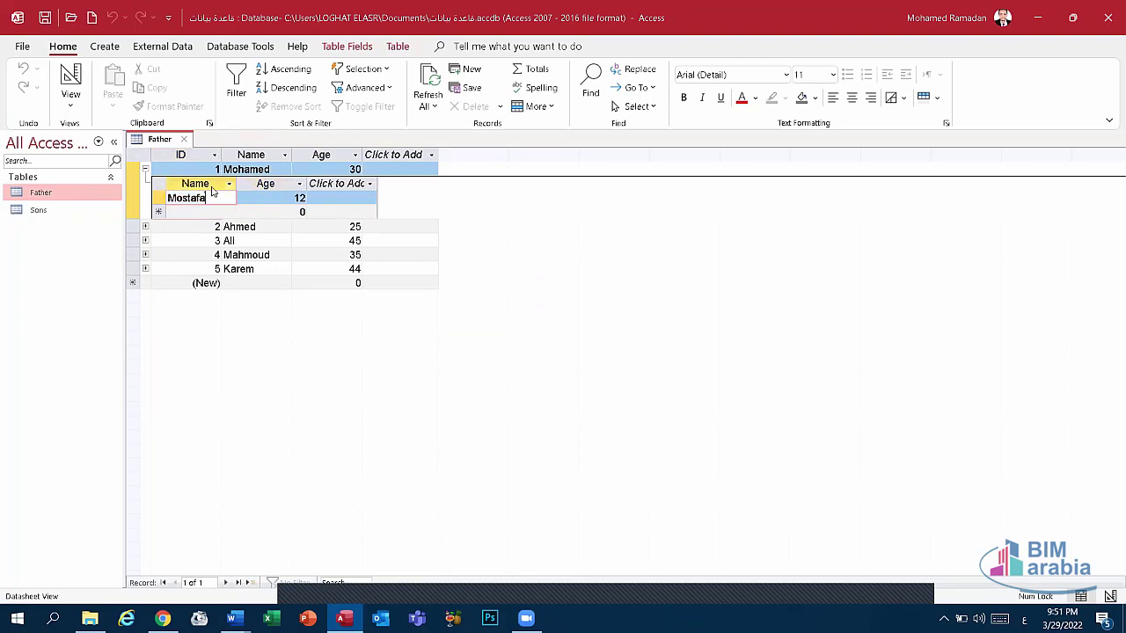
left_click(274, 169)
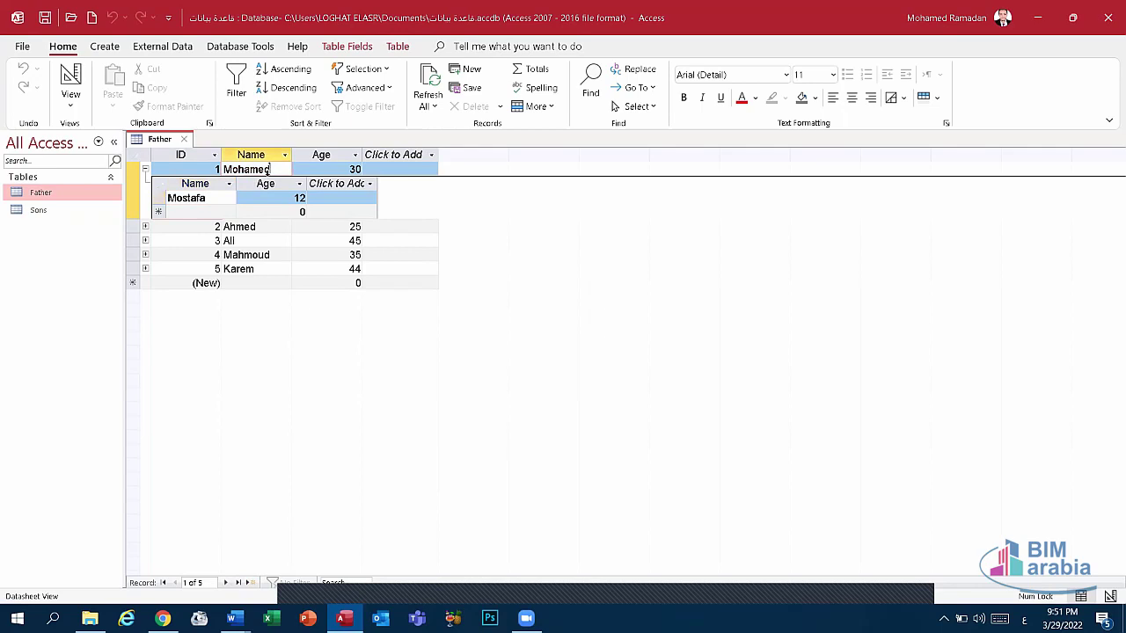
left_click(209, 198)
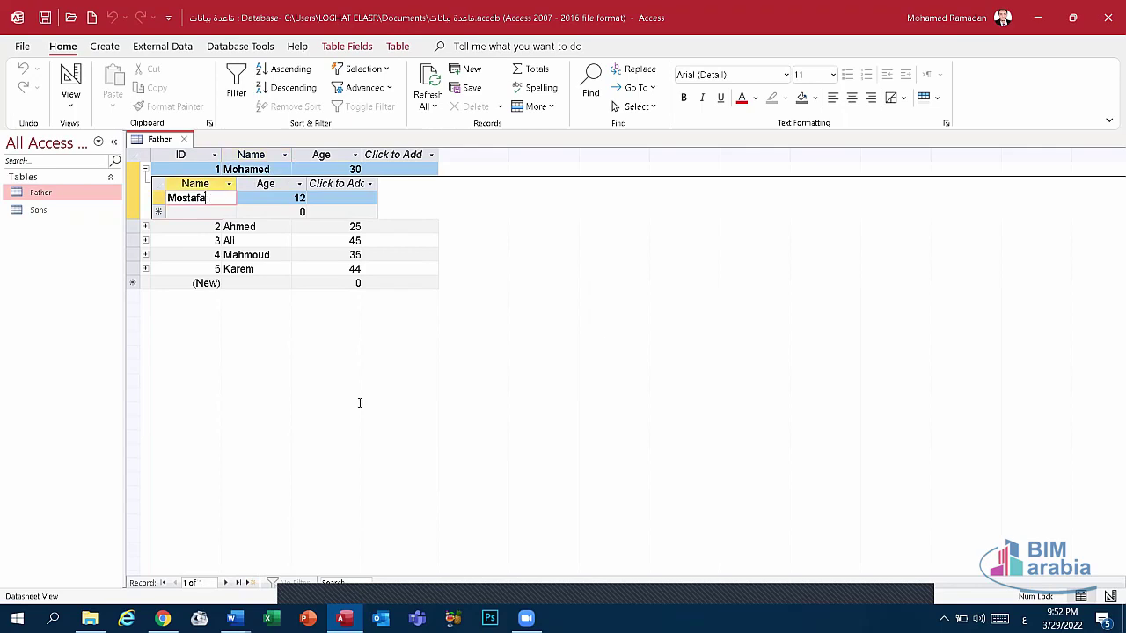
left_click(274, 169)
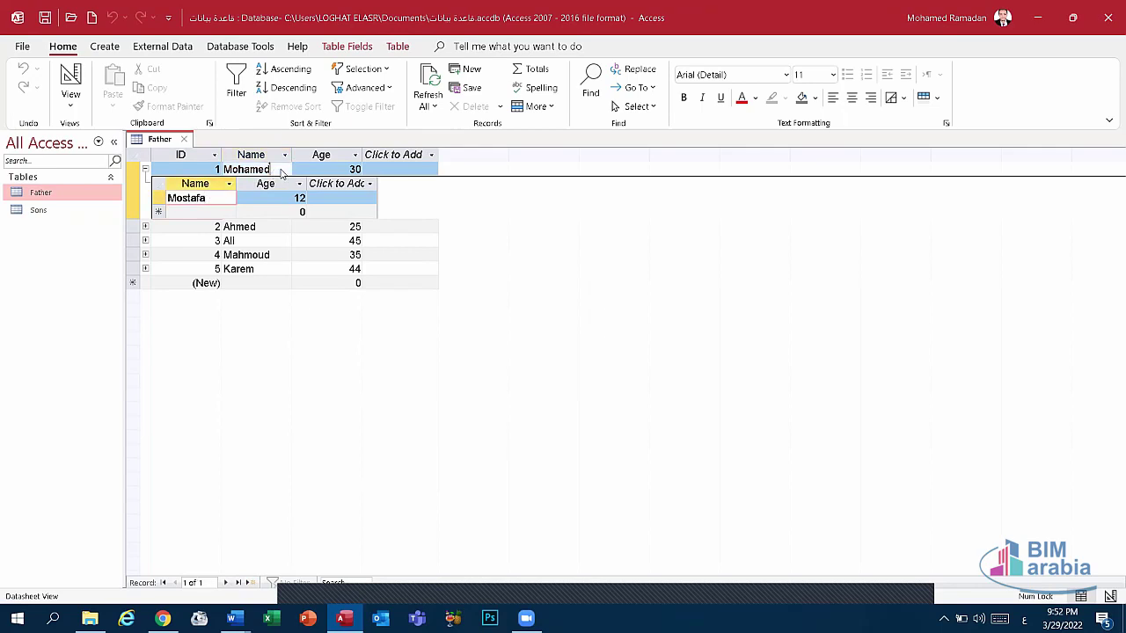
left_click(224, 203)
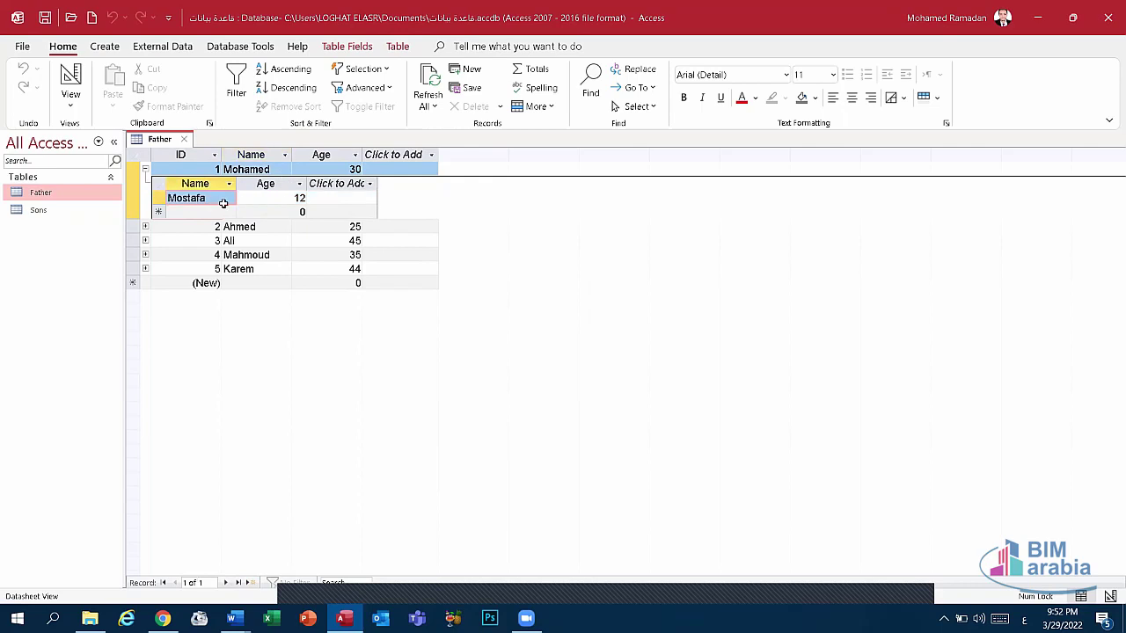
left_click(264, 170)
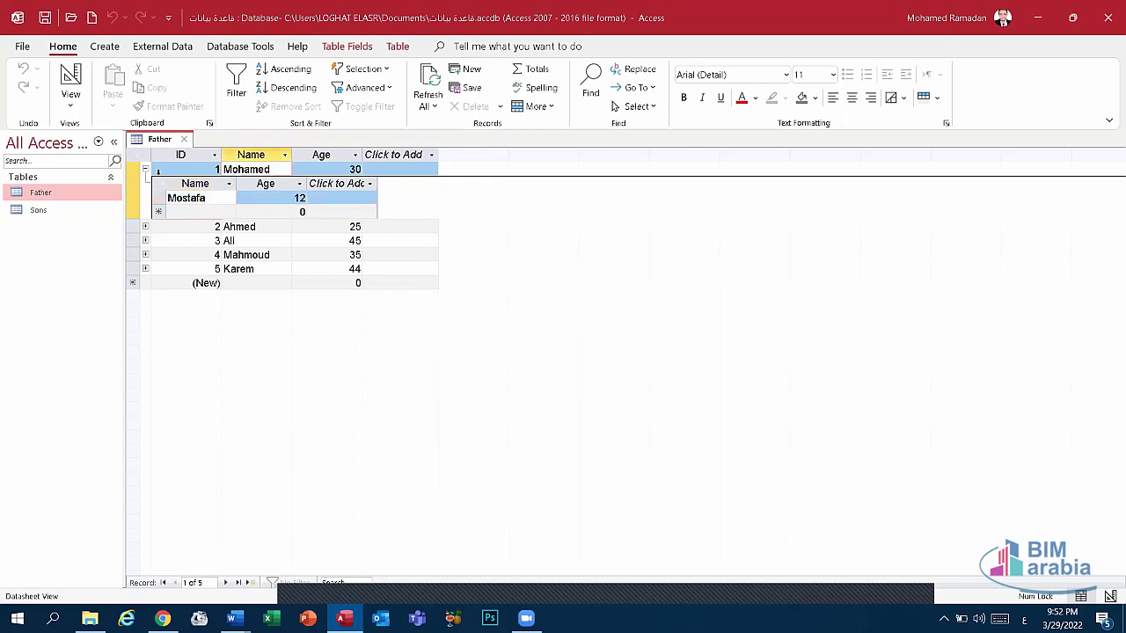
left_click(145, 168)
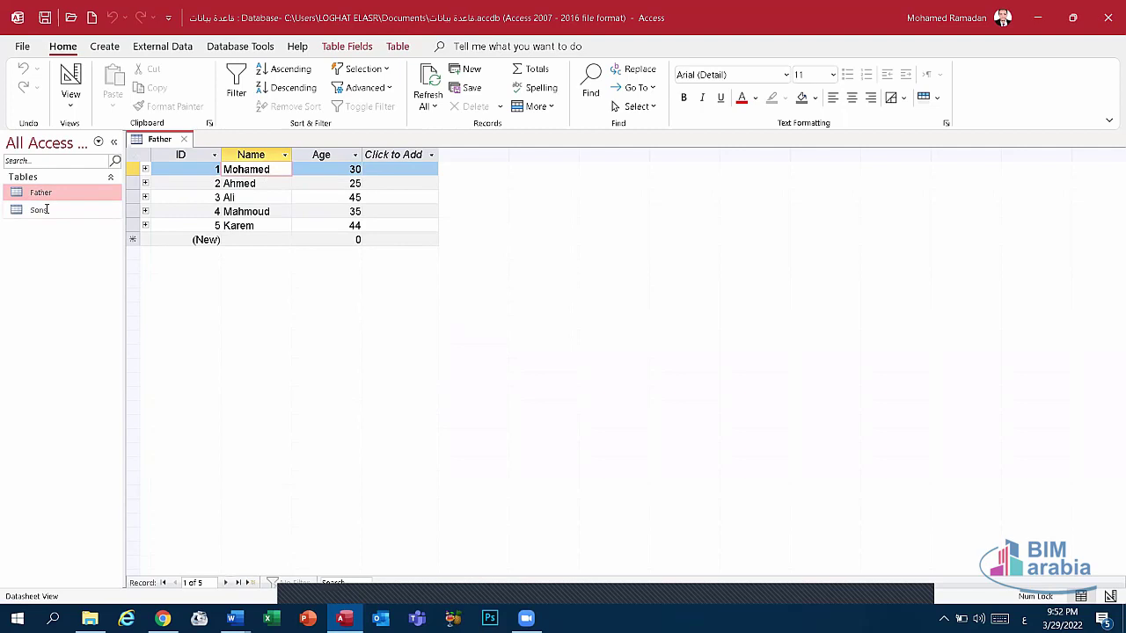
- Open the Sons table from the navigation pane
right_click(48, 211)
left_click(78, 220)
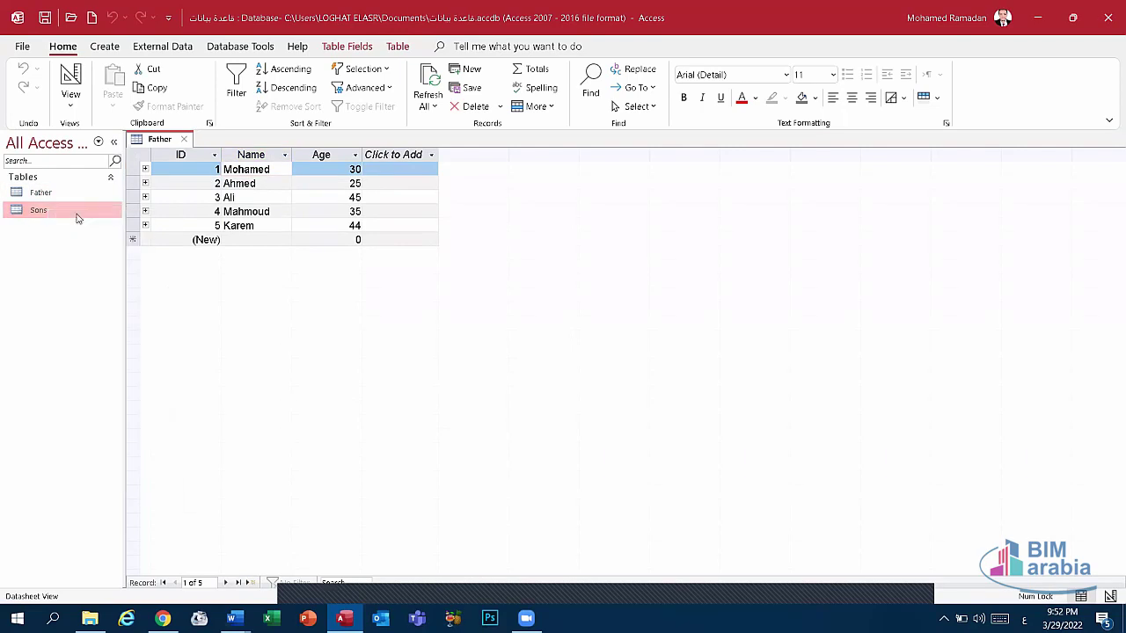
left_click(268, 169)
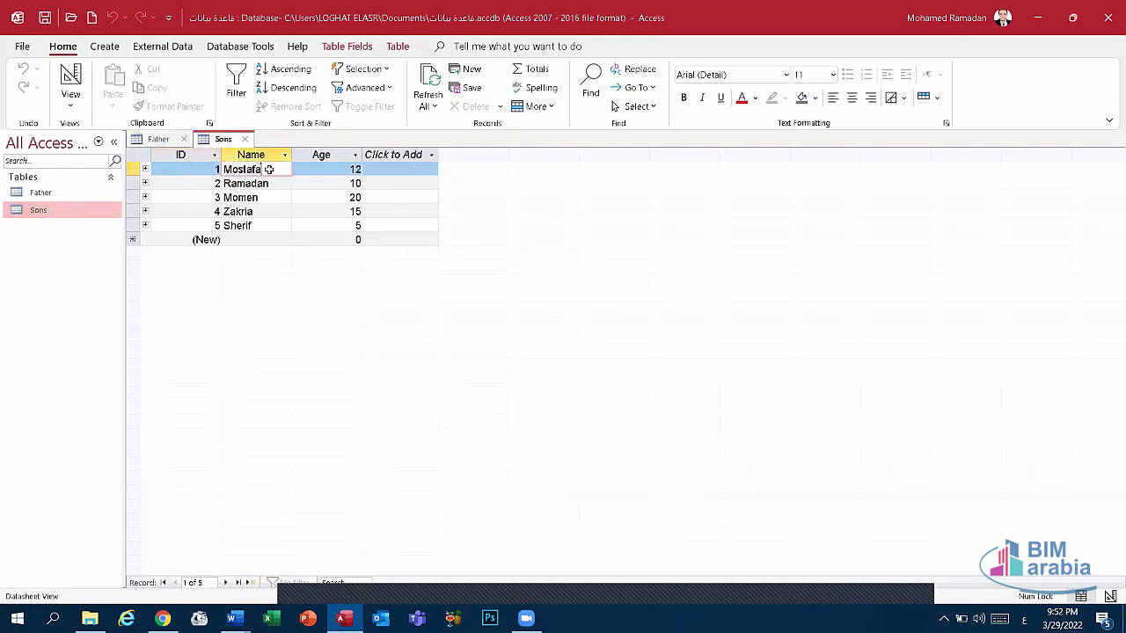
- Return to Father and expand, then collapse, Ahmed's linked son record showing Ramadan
right_click(45, 195)
left_click(59, 203)
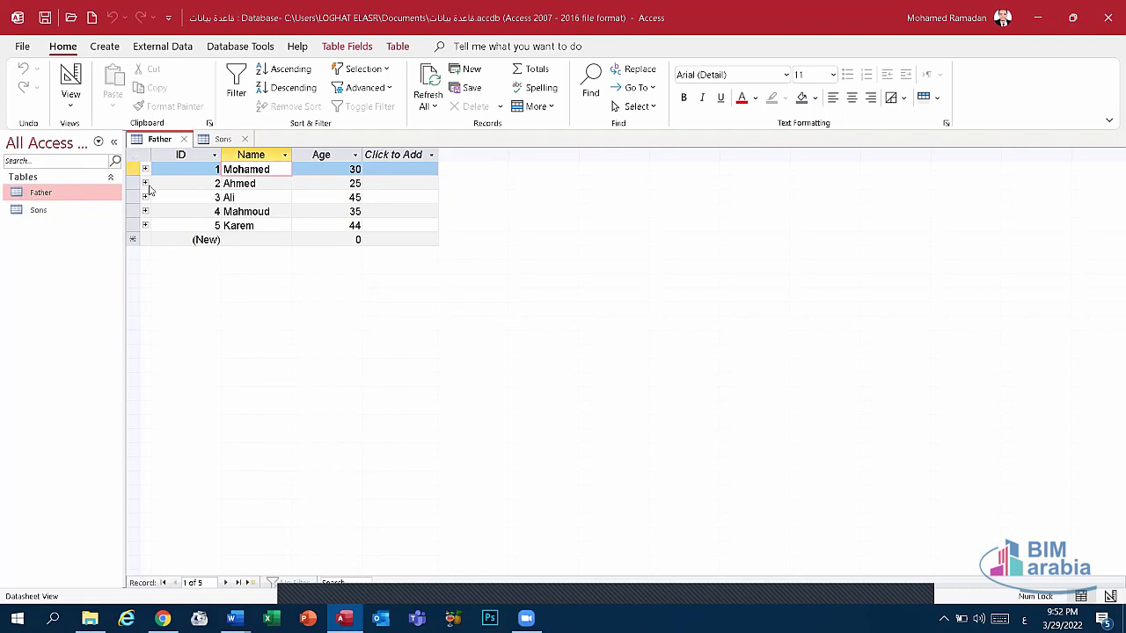
left_click(145, 169)
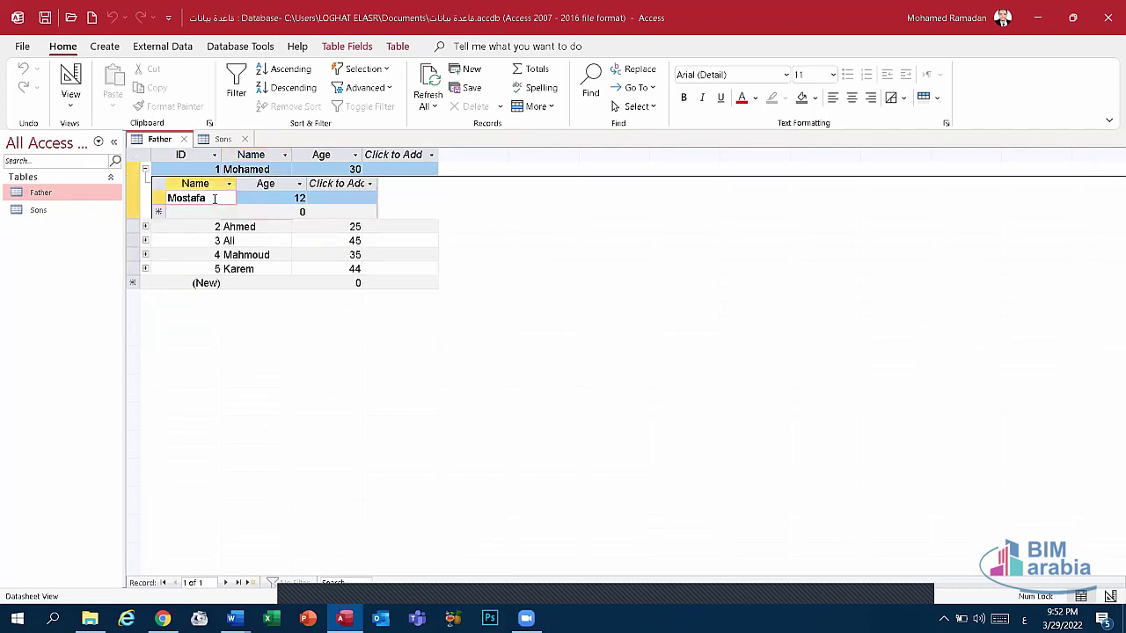
left_click(146, 170)
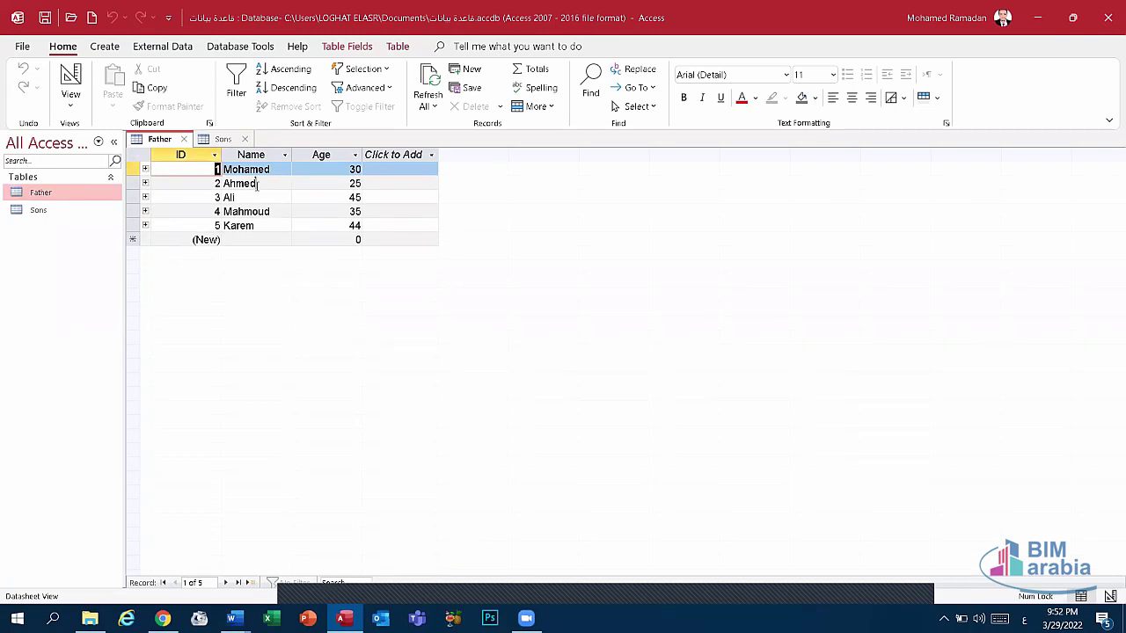
left_click(257, 183)
left_click(145, 183)
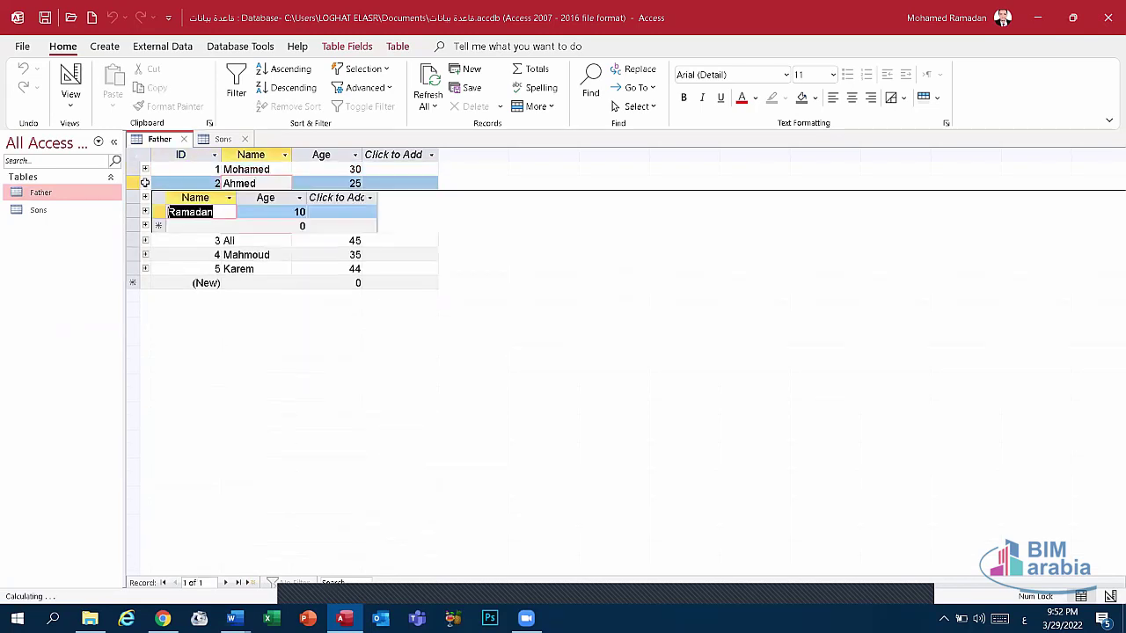
left_click(168, 212)
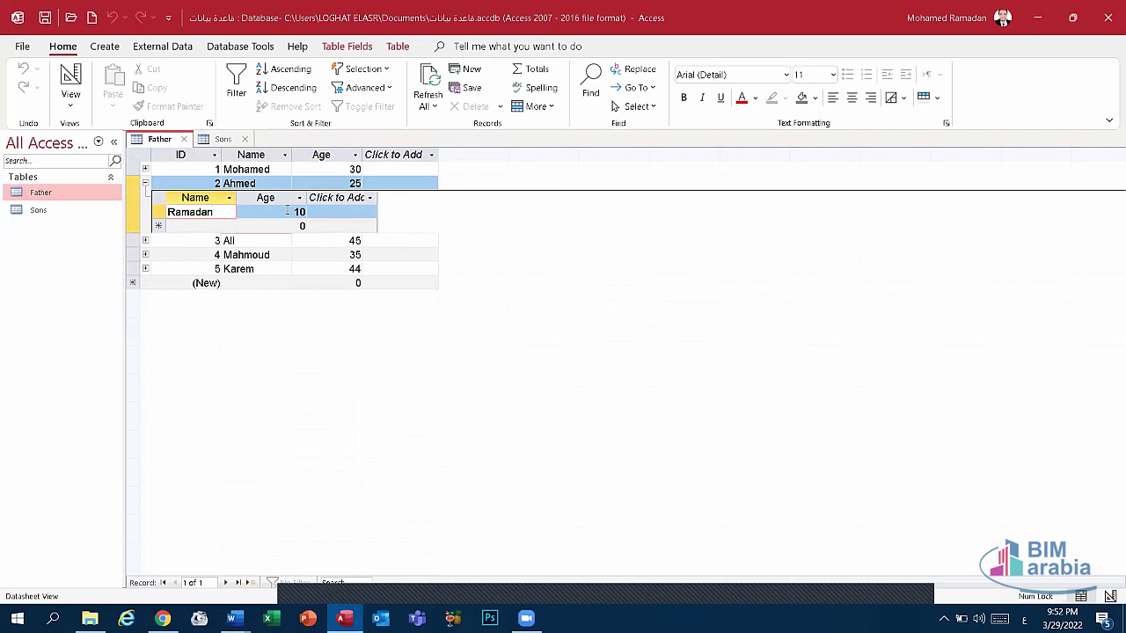
left_click(145, 183)
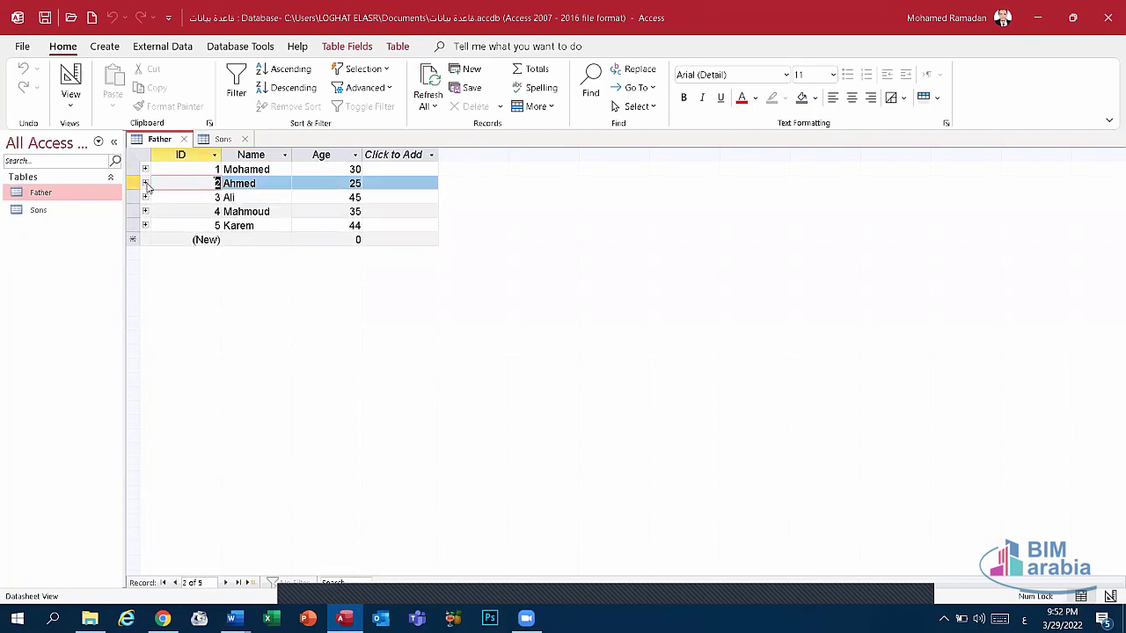
- Reopen the Sons table listing Mostafa, Ramadan, Momen, Zakria and Sherif with their ages
right_click(61, 210)
left_click(70, 214)
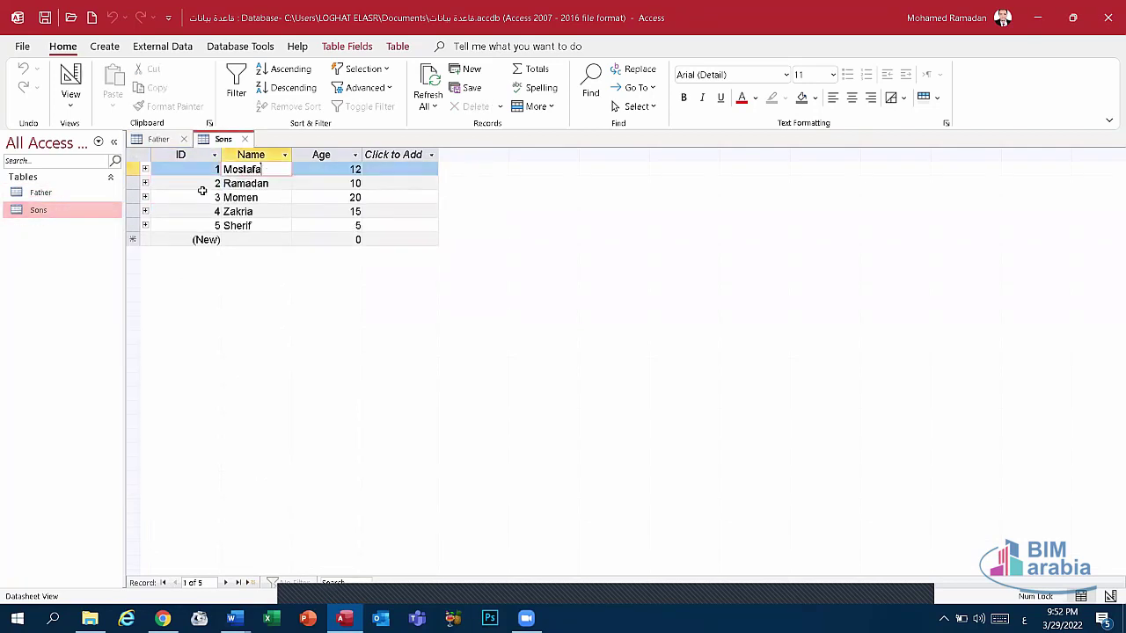
right_click(53, 193)
left_click(175, 163)
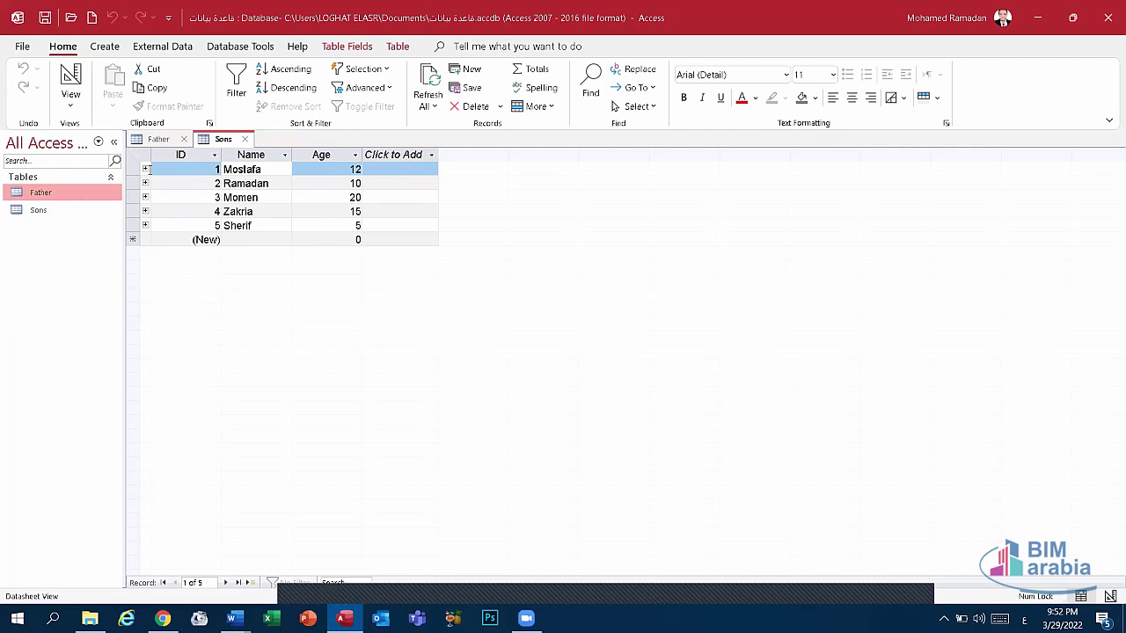
right_click(48, 211)
left_click(101, 225)
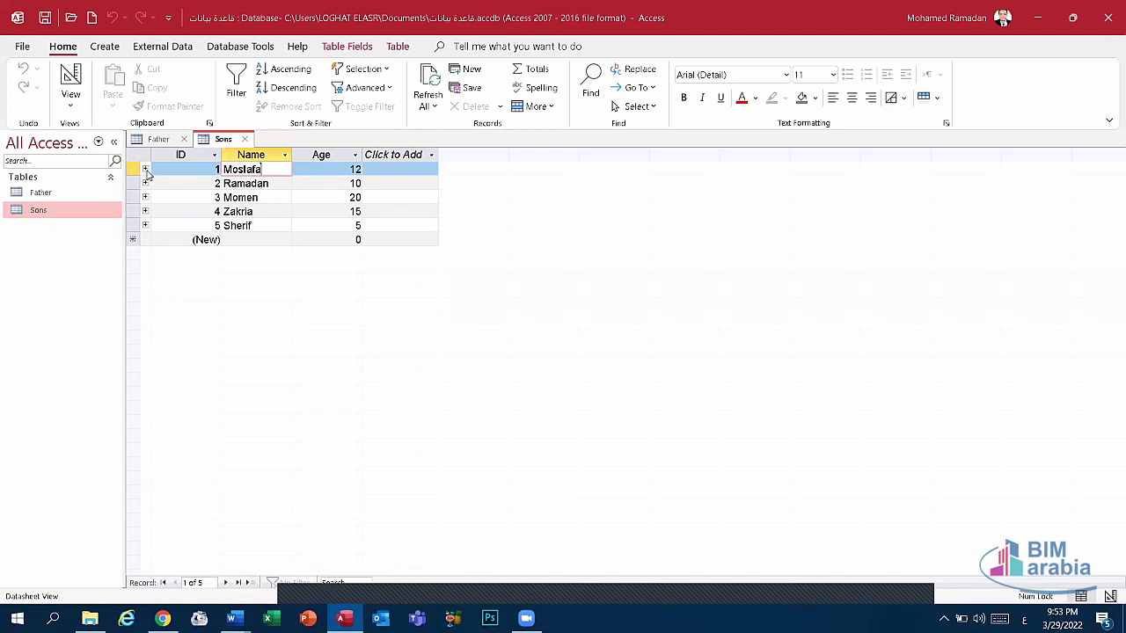
- Expand and collapse Mostafa's linked father in Sons, then Mohamed's linked son in Father
left_click(146, 169)
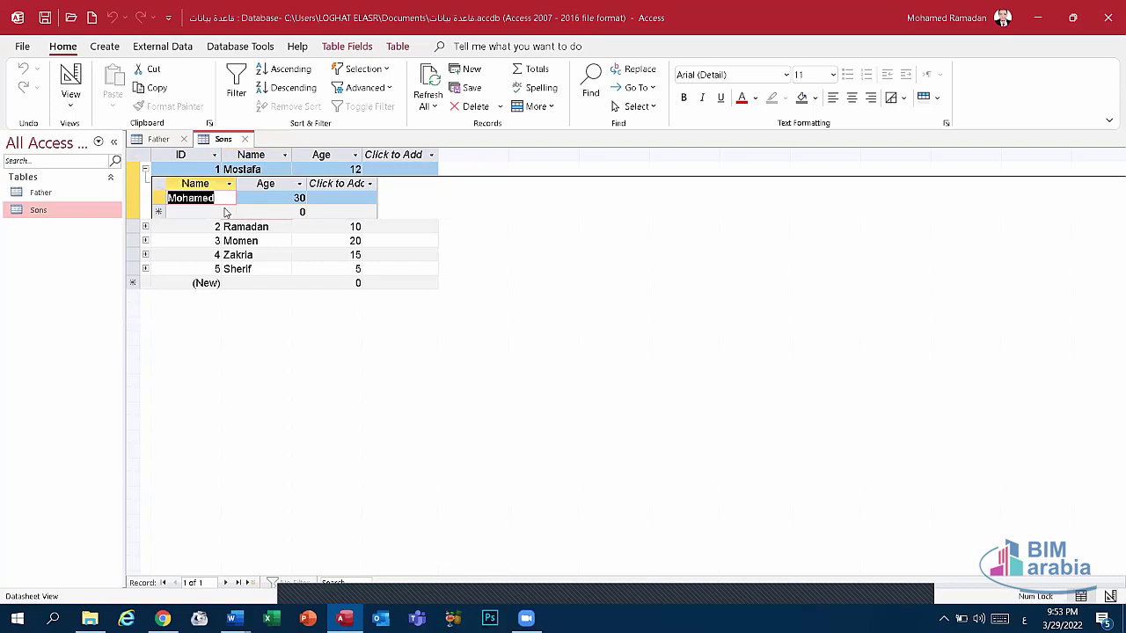
left_click(283, 198)
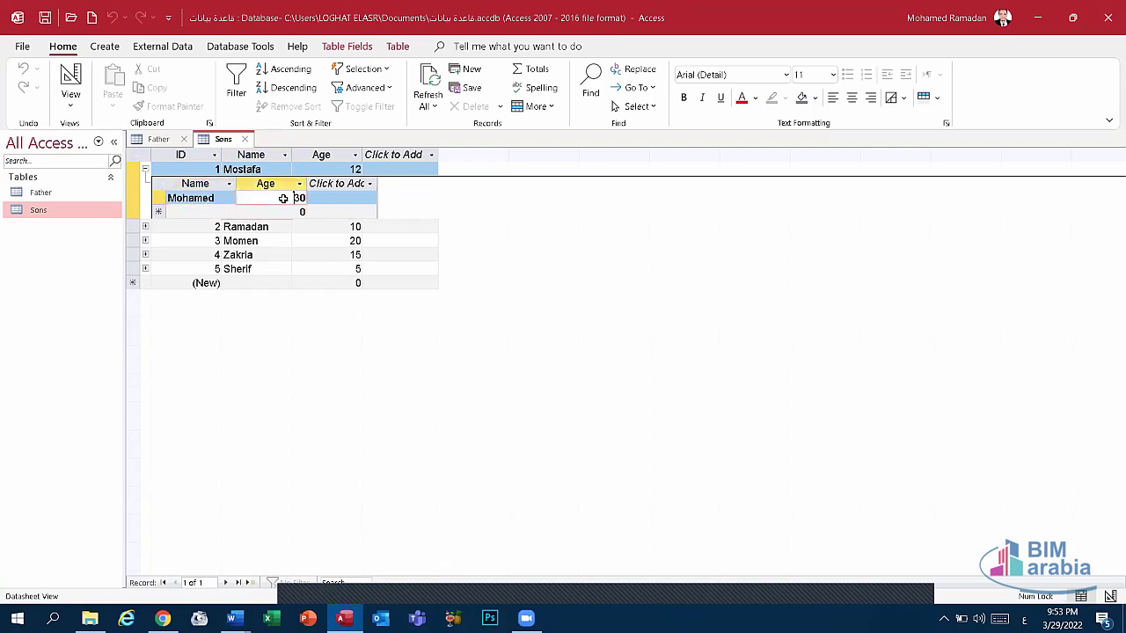
left_click(145, 169)
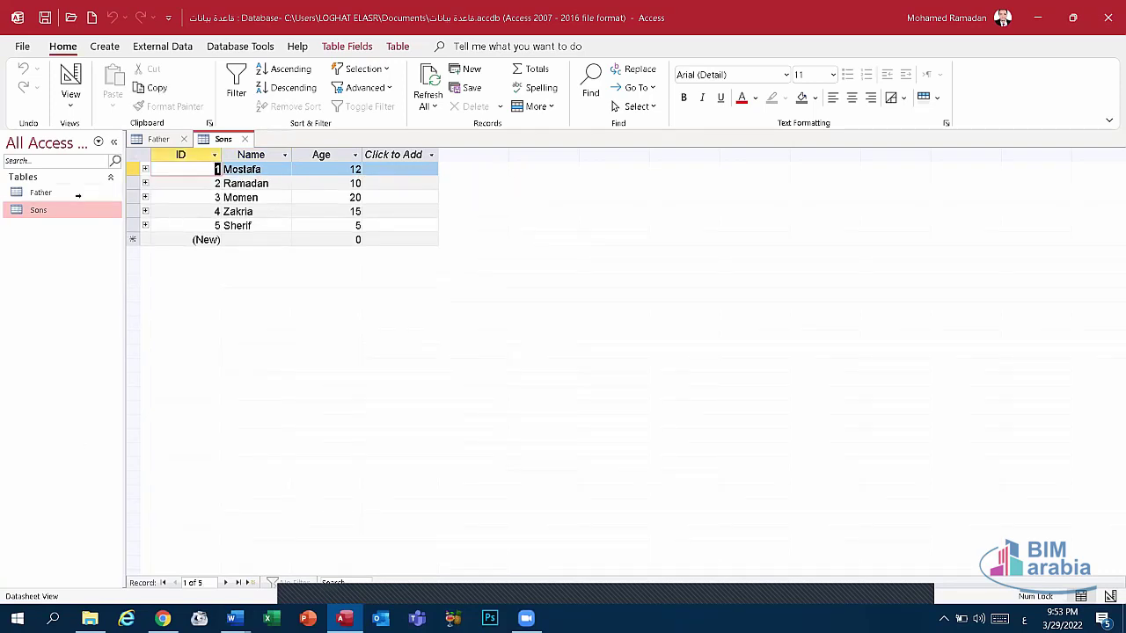
right_click(78, 196)
left_click(175, 138)
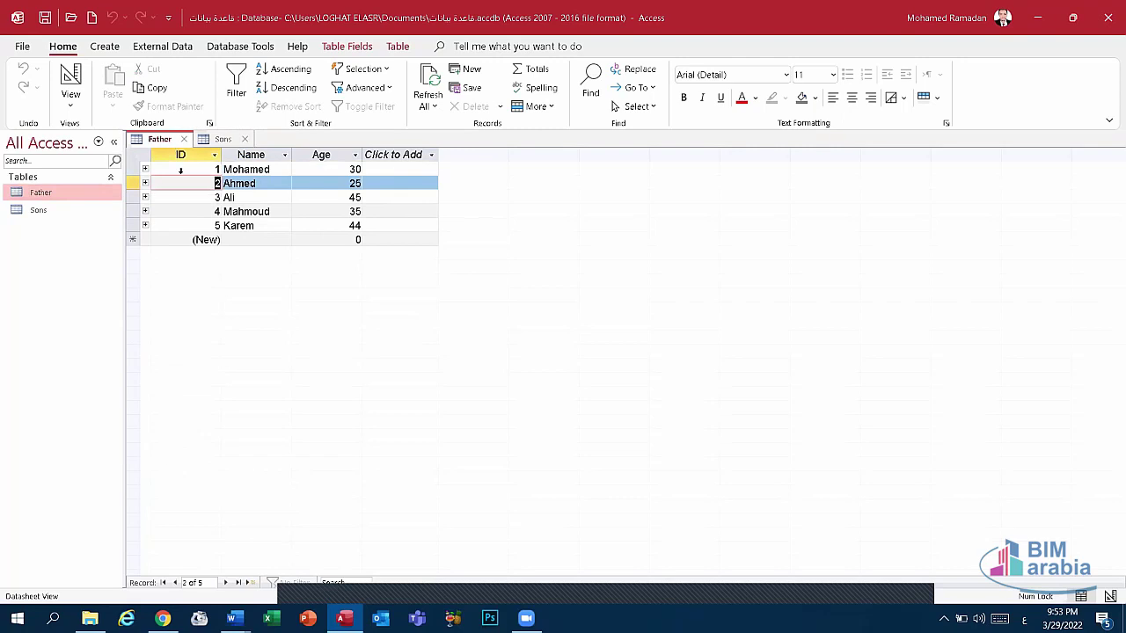
left_click(145, 169)
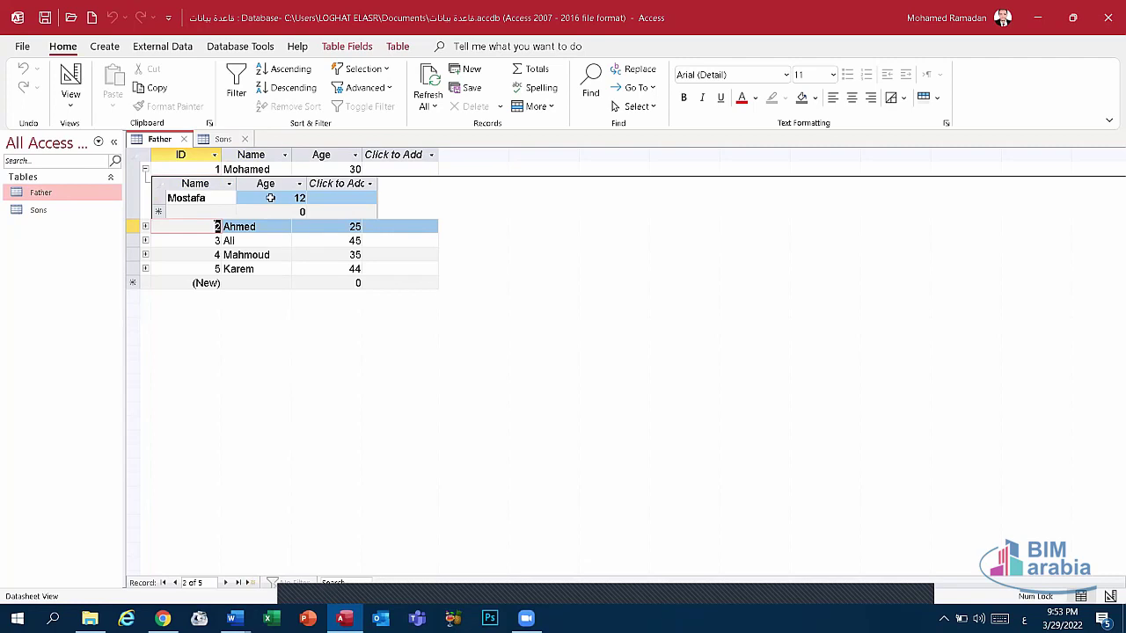
left_click(269, 198)
left_click(145, 169)
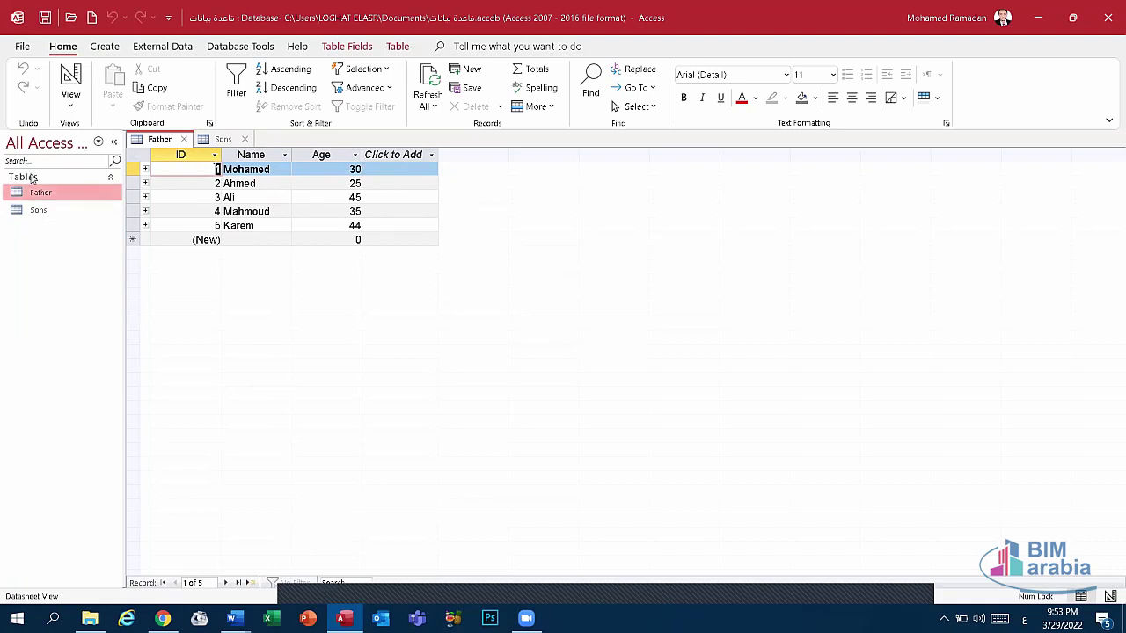
- Go to the desktop and launch the company .accdb database file
left_click(110, 179)
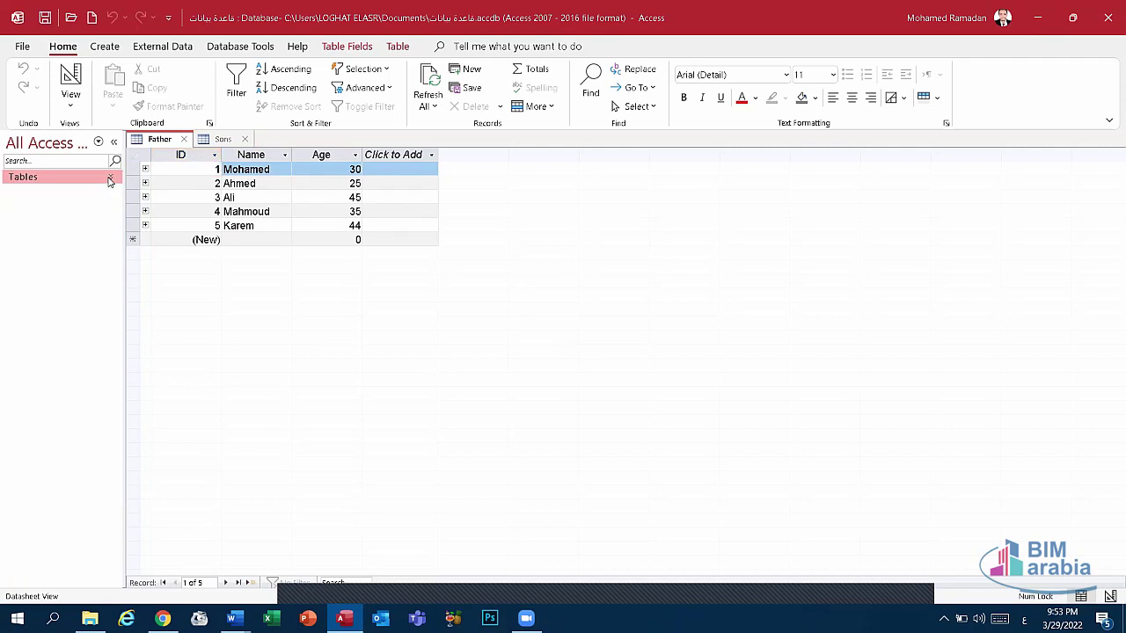
left_click(110, 179)
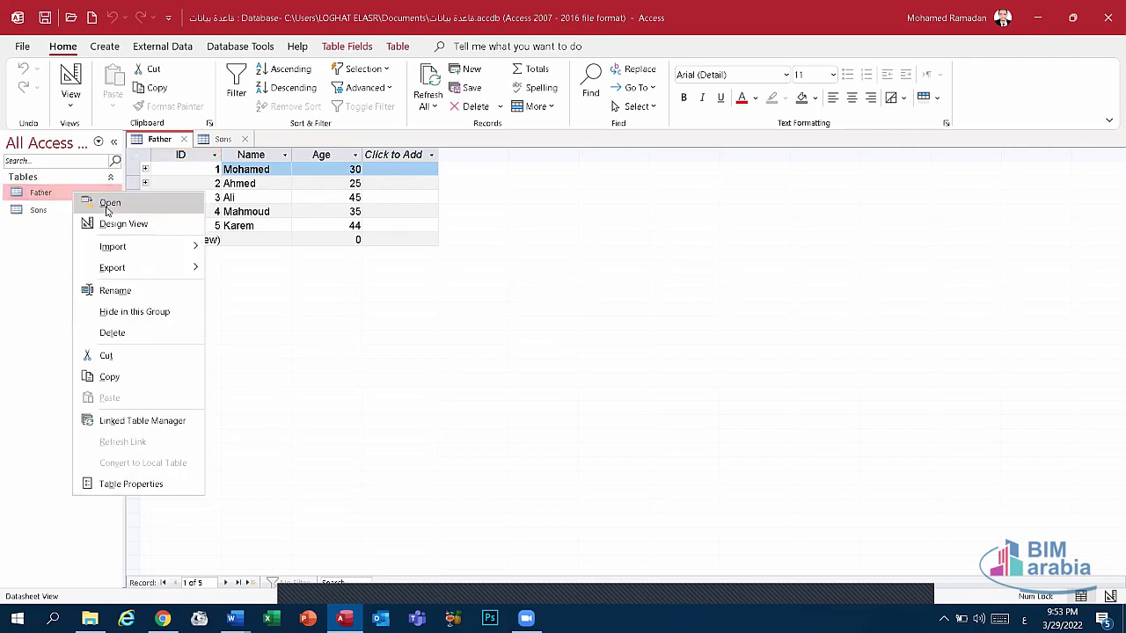
left_click(108, 203)
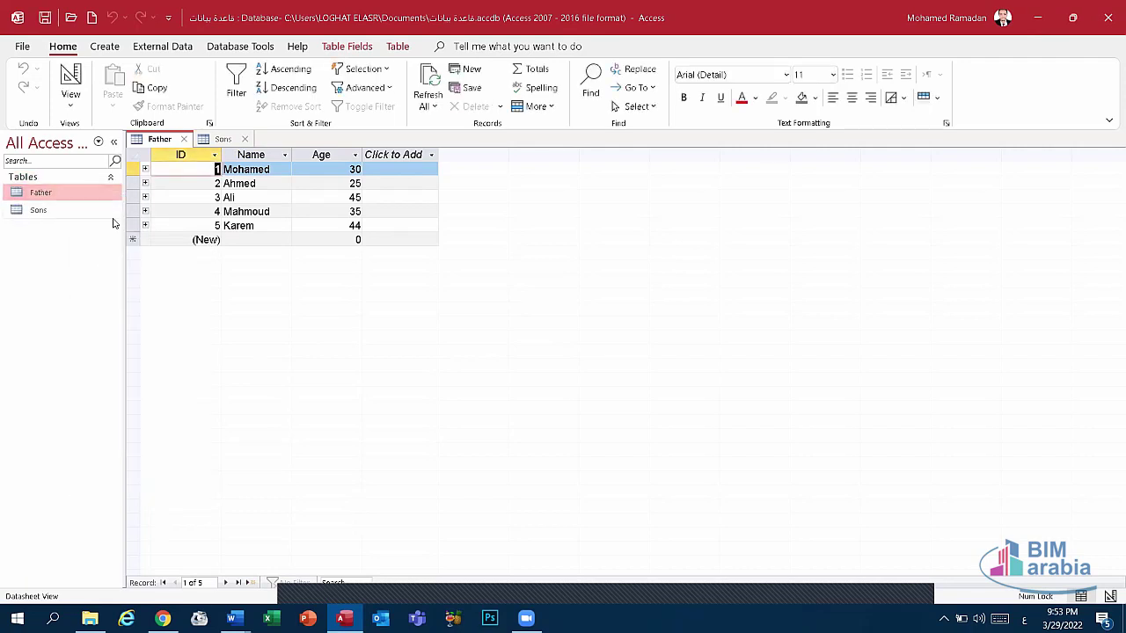
left_click(232, 618)
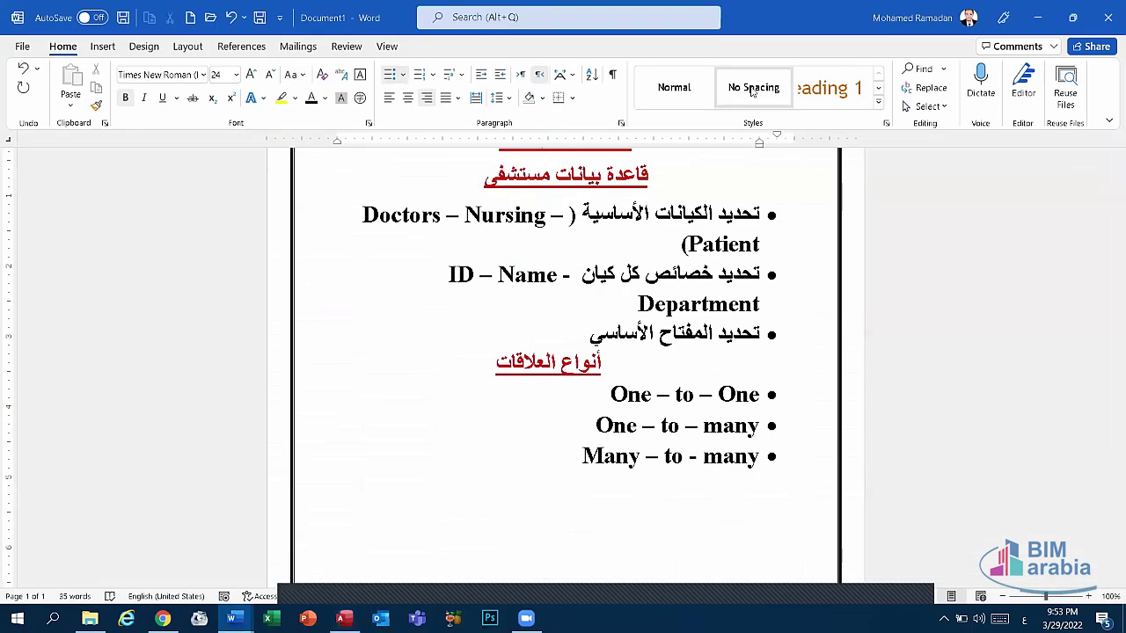
left_click(1034, 19)
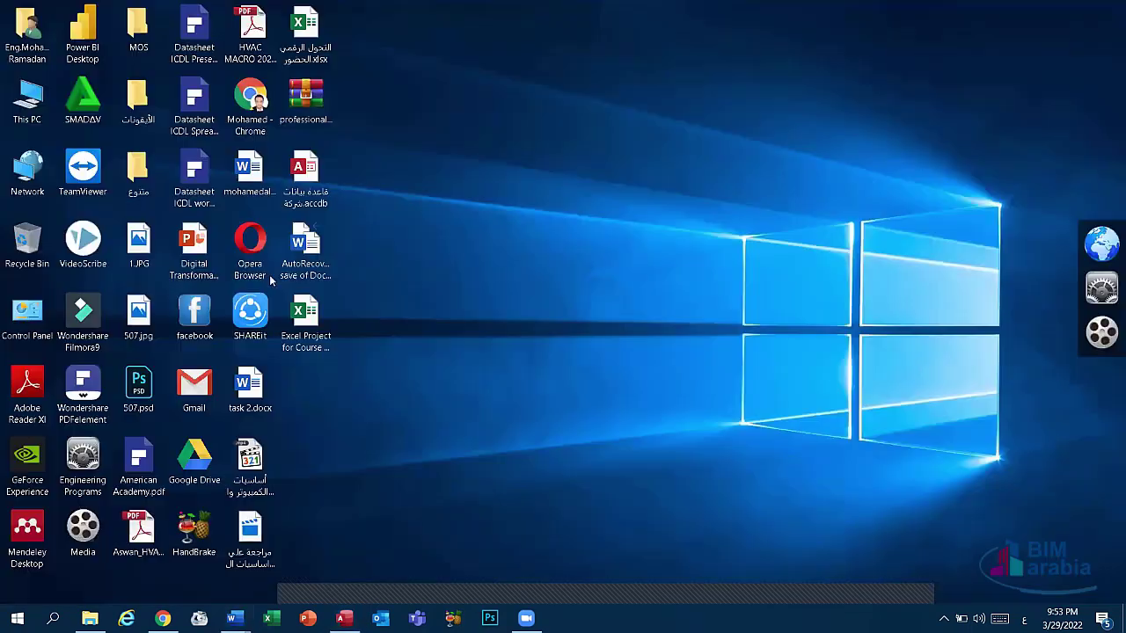
double_click(310, 165)
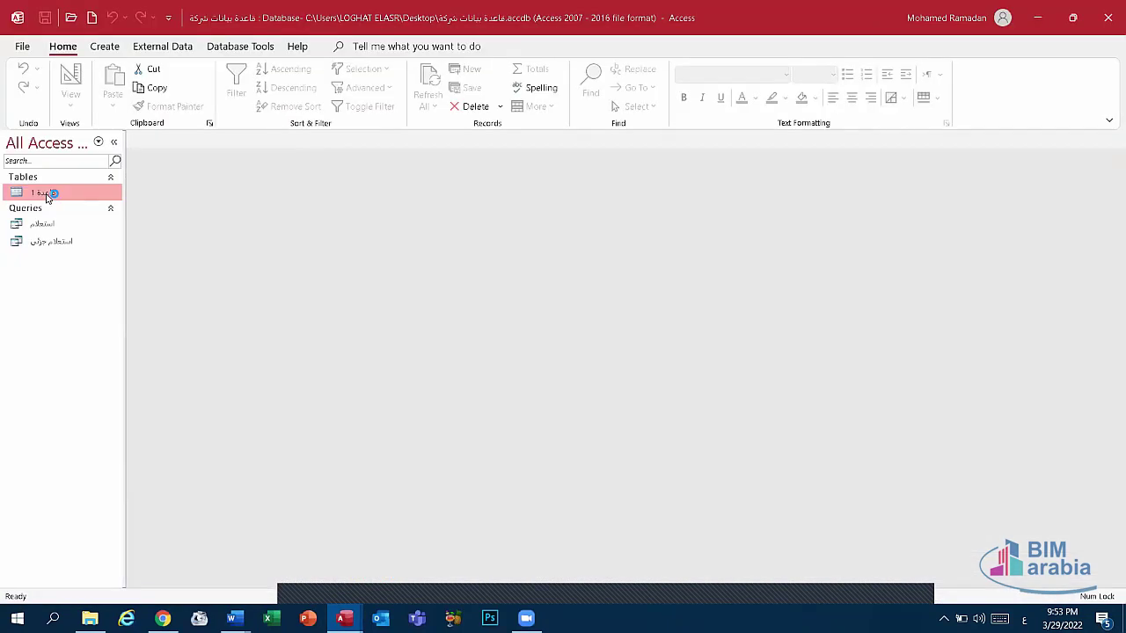
- Open the قاعدة 1 table and view its Table Fields and Table ribbon settings
right_click(48, 194)
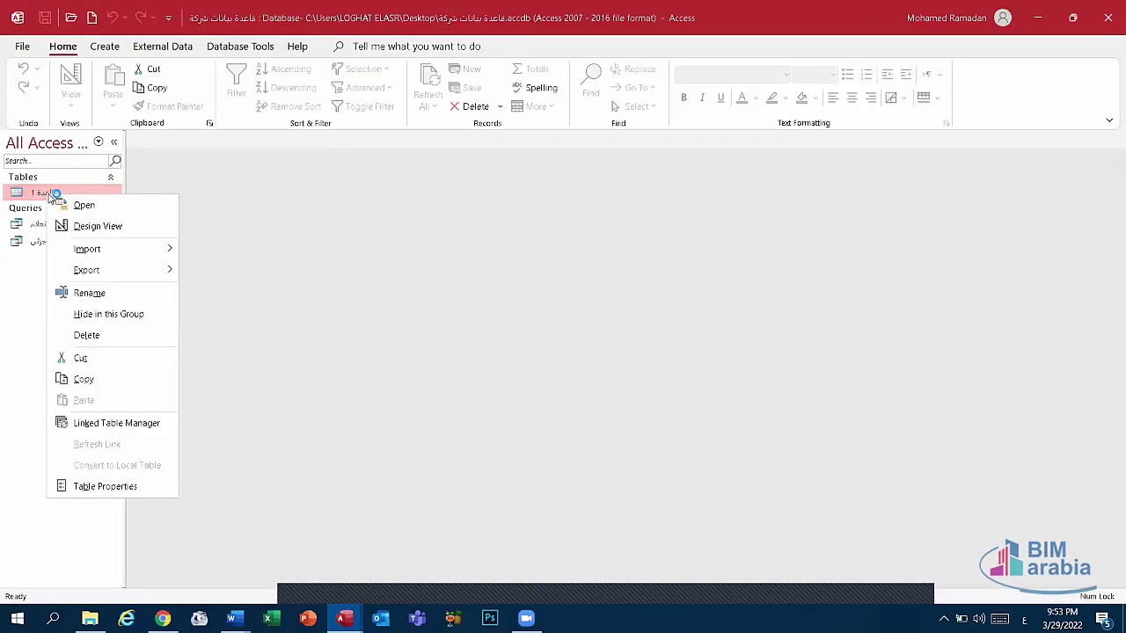
left_click(92, 201)
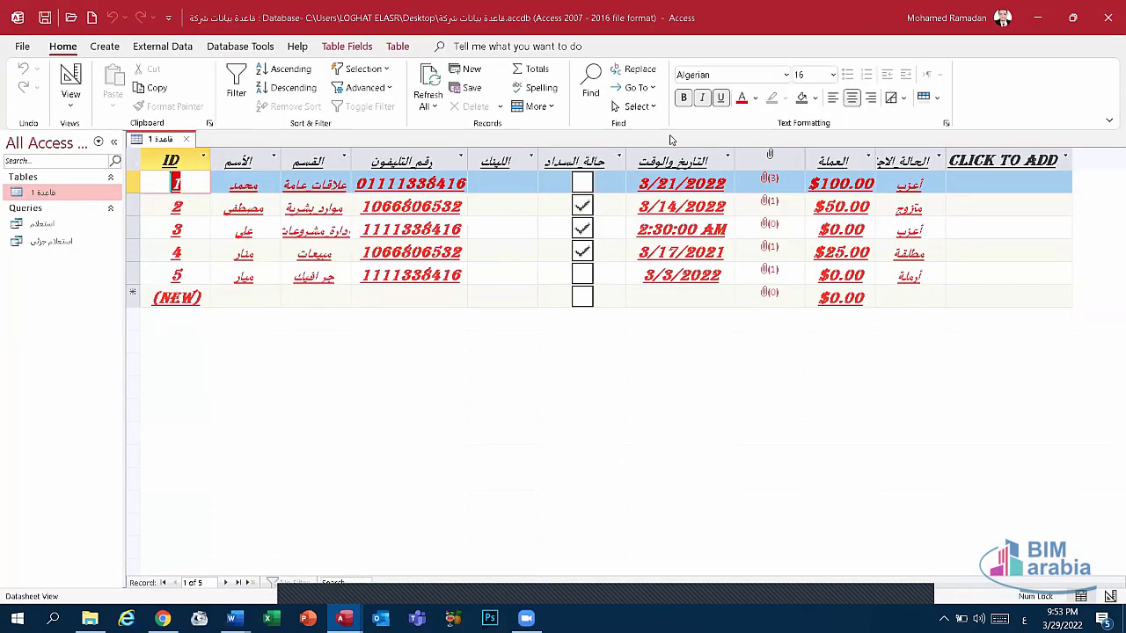
left_click(352, 48)
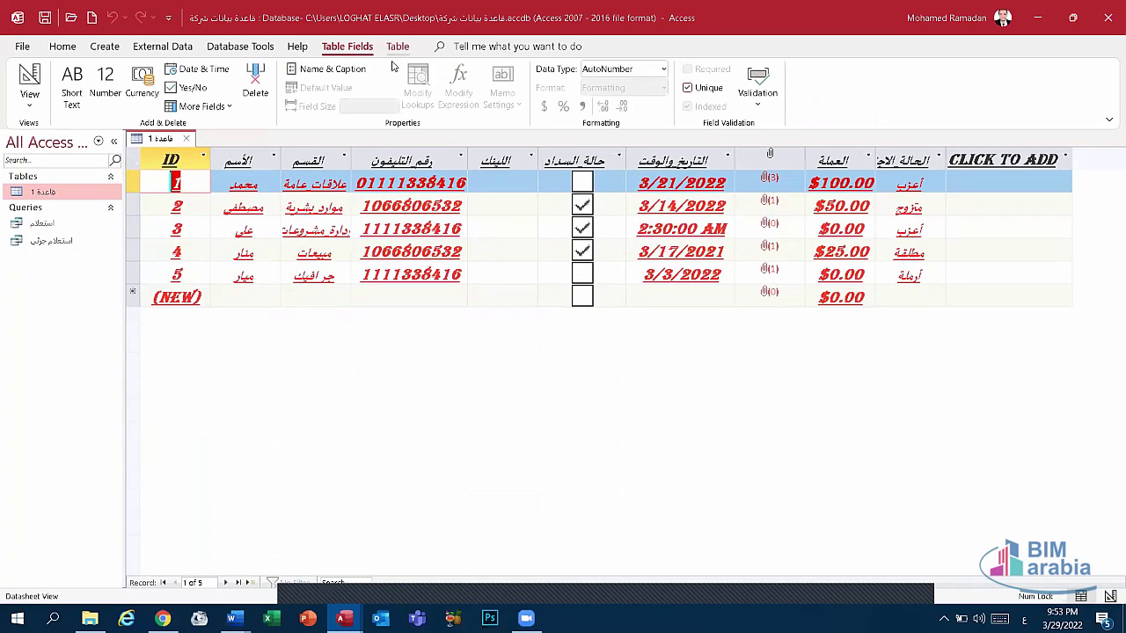
left_click(404, 51)
left_click(348, 46)
mouse_move(601, 592)
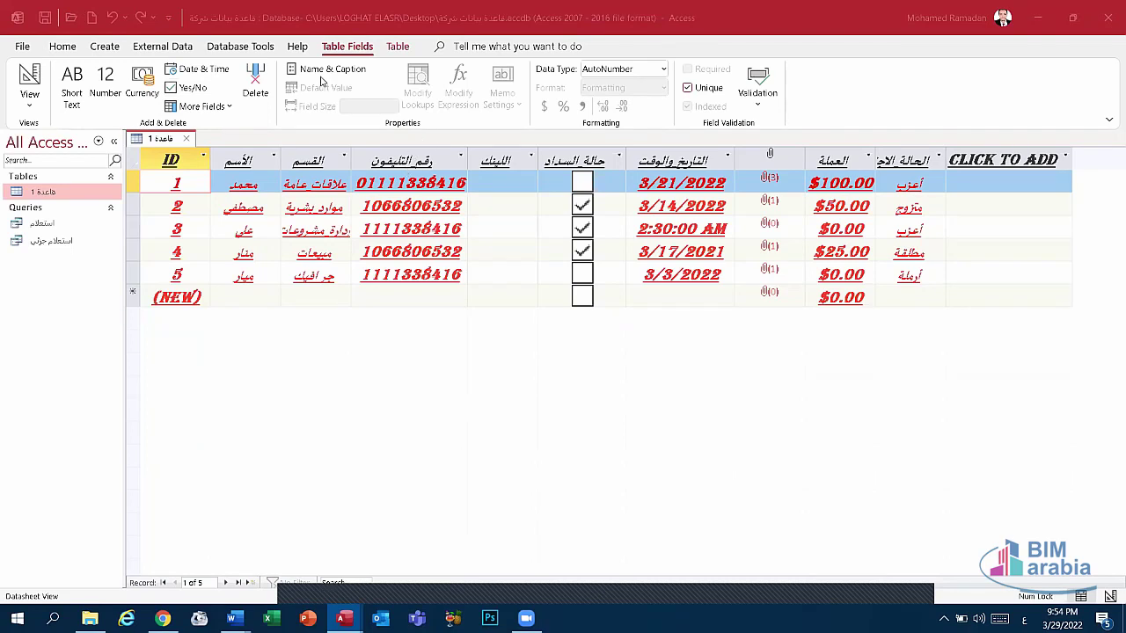
- Select record 5's name and toggle the name field's Required setting on, then off
left_click(251, 300)
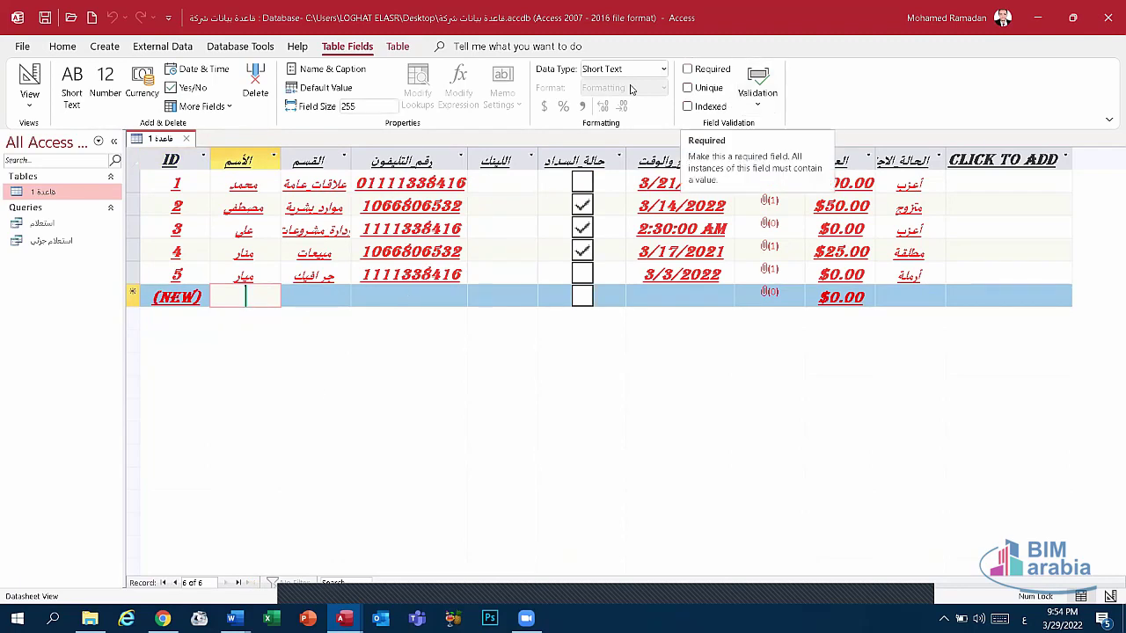
left_click(253, 274)
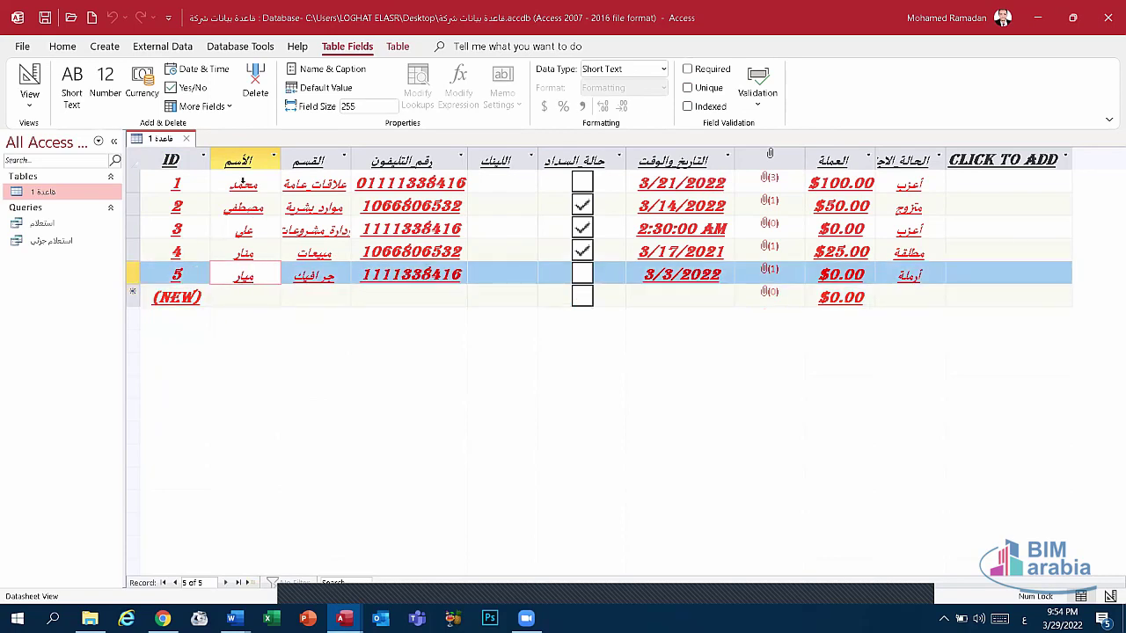
left_click(691, 75)
left_click(692, 70)
- Select the currency field العملة and start a Field Validation Rule expression
left_click(757, 97)
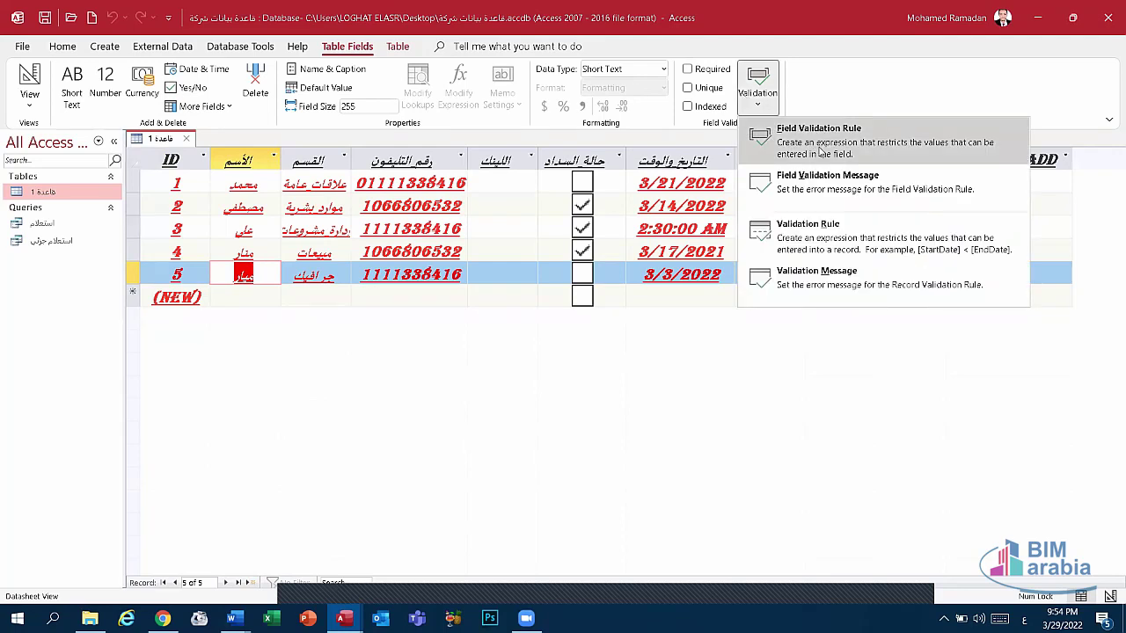
left_click(540, 193)
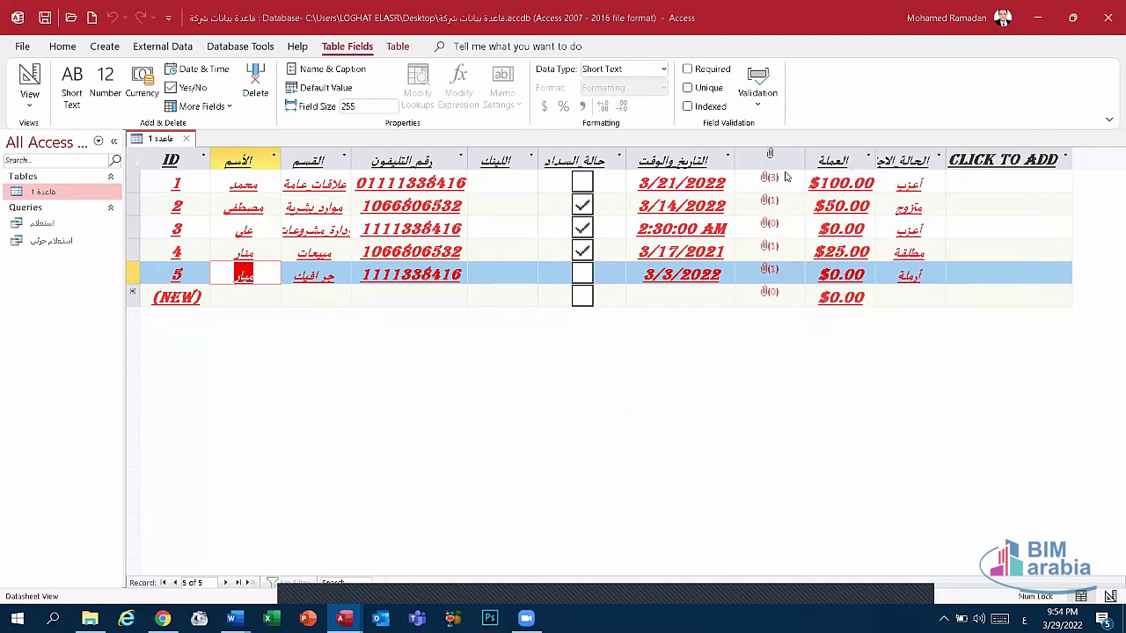
left_click(831, 183)
left_click(765, 104)
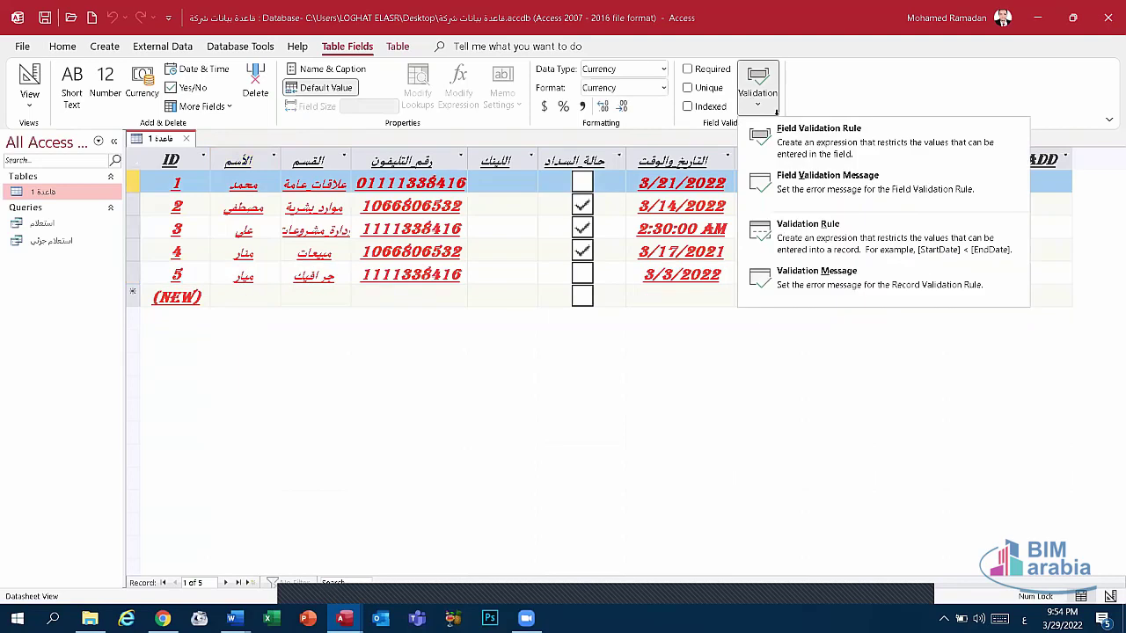
left_click(794, 128)
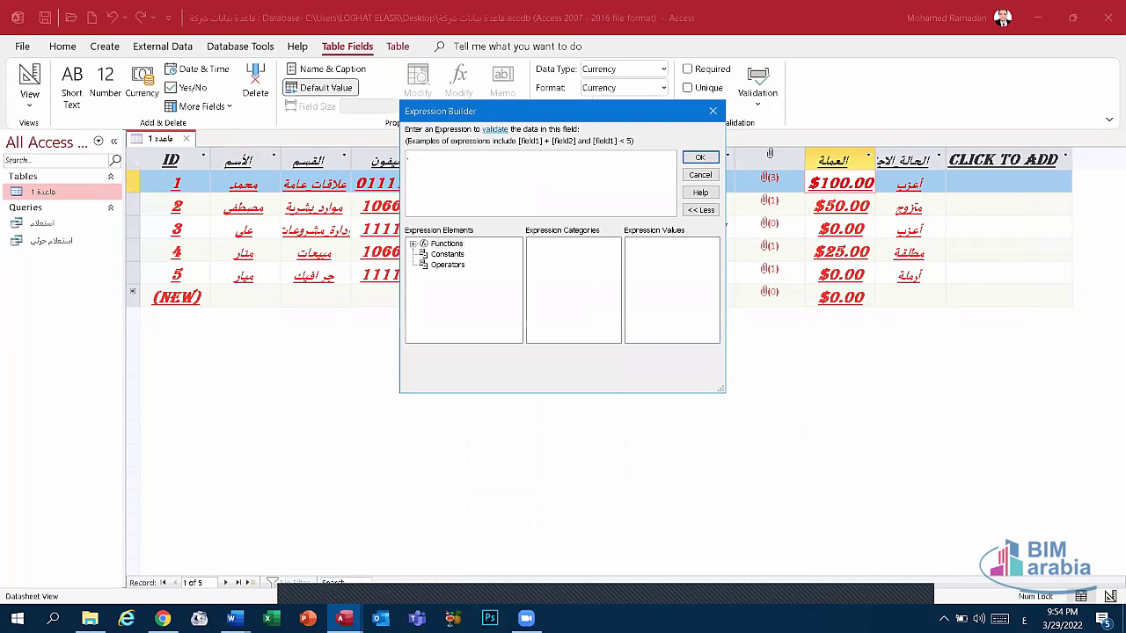
type("20")
key("BackSpace")
key("BackSpace")
- Switch the keyboard to English, enter >20 as the rule, and keep it despite violations
left_click(1025, 618)
left_click(1028, 614)
left_click(1024, 618)
left_click(1042, 490)
type(">2")
type("0")
left_click(700, 158)
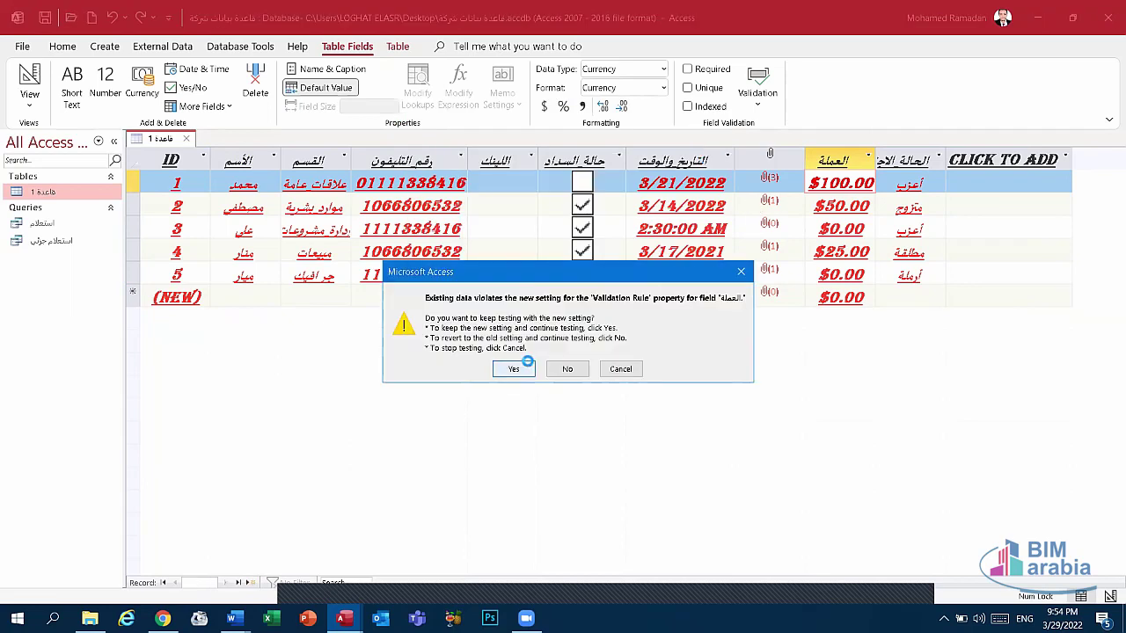
left_click(514, 368)
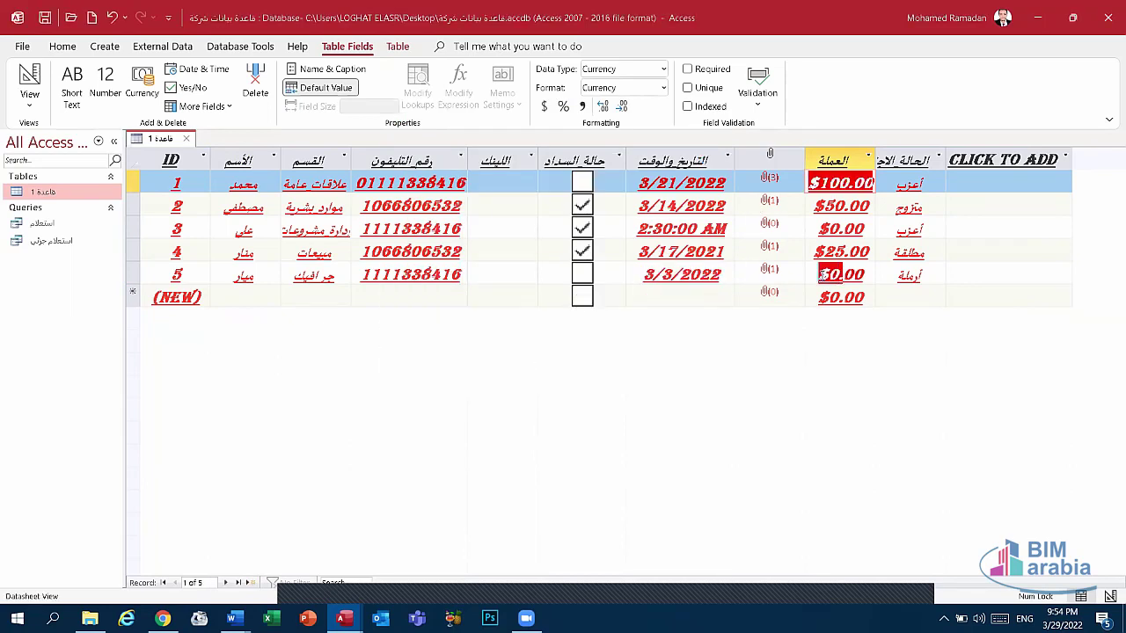
- Enter 15 in record 5's currency cell and confirm the >20 rule rejects it
left_click_drag(839, 275, 918, 278)
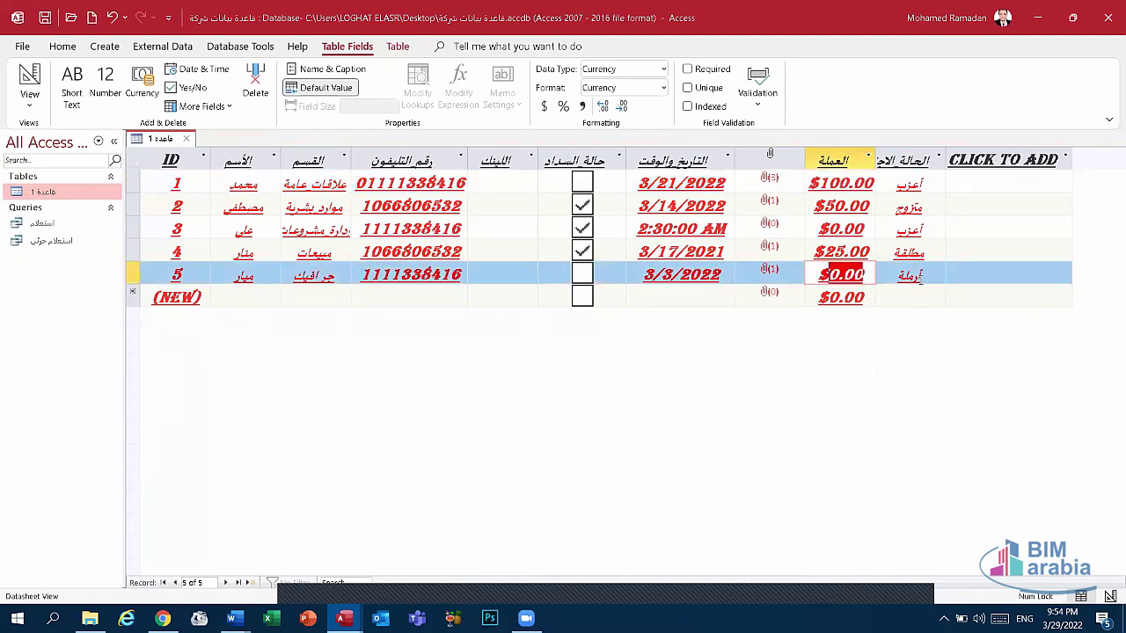
type("15")
left_click(913, 296)
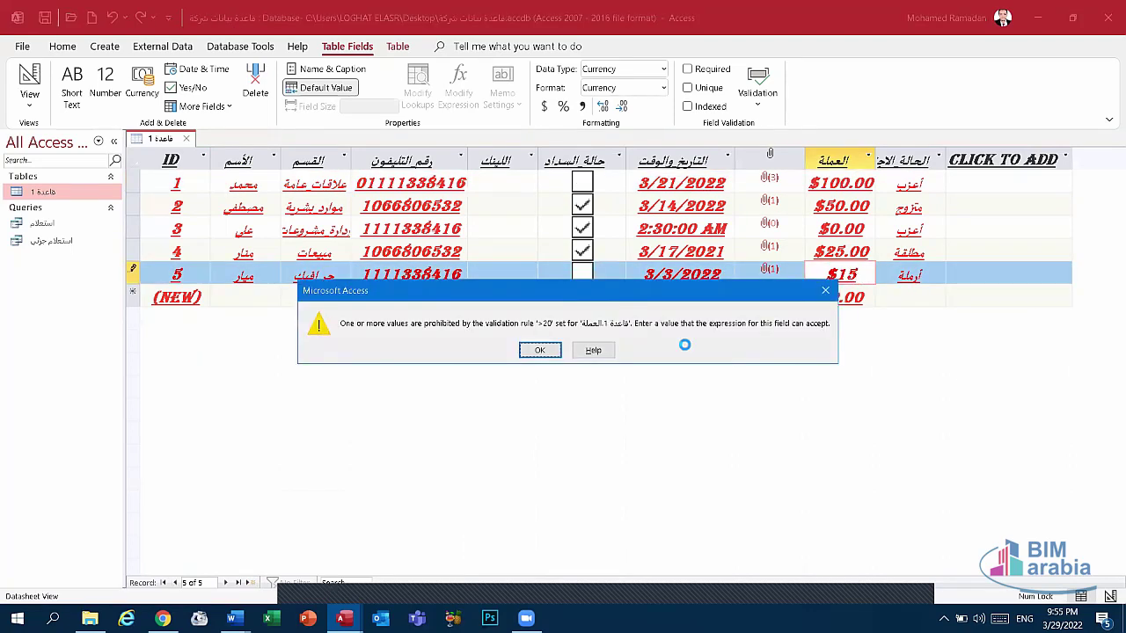
left_click(541, 349)
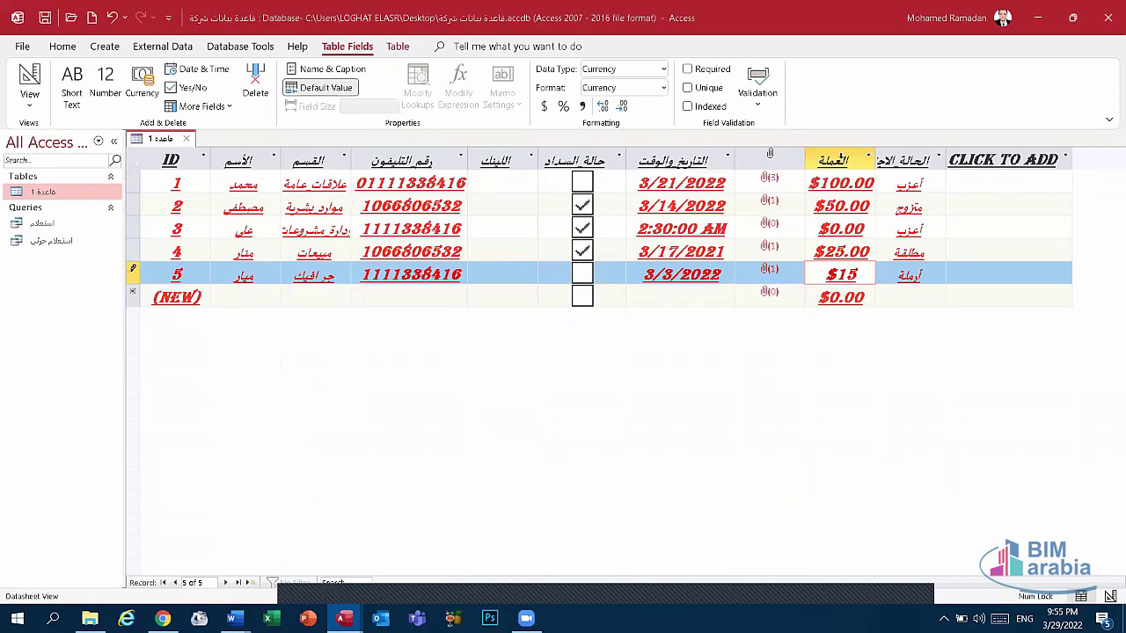
left_click(842, 157)
left_click(538, 350)
left_click(757, 95)
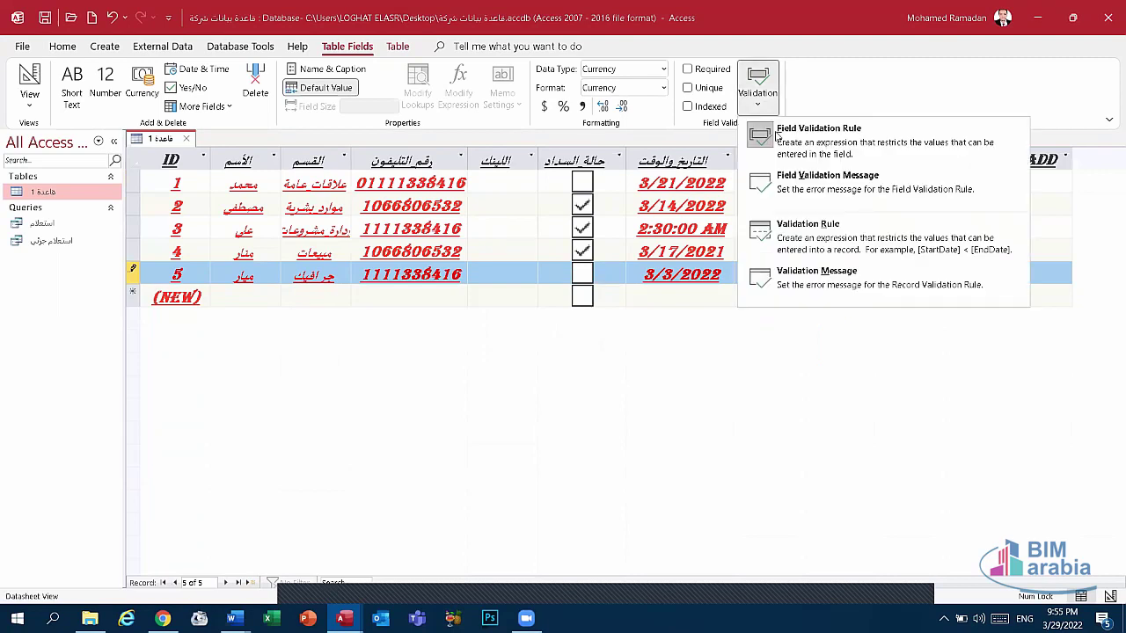
- Set the field validation message to 'لا يقبل هذا' using the Arabic keyboard
left_click(820, 188)
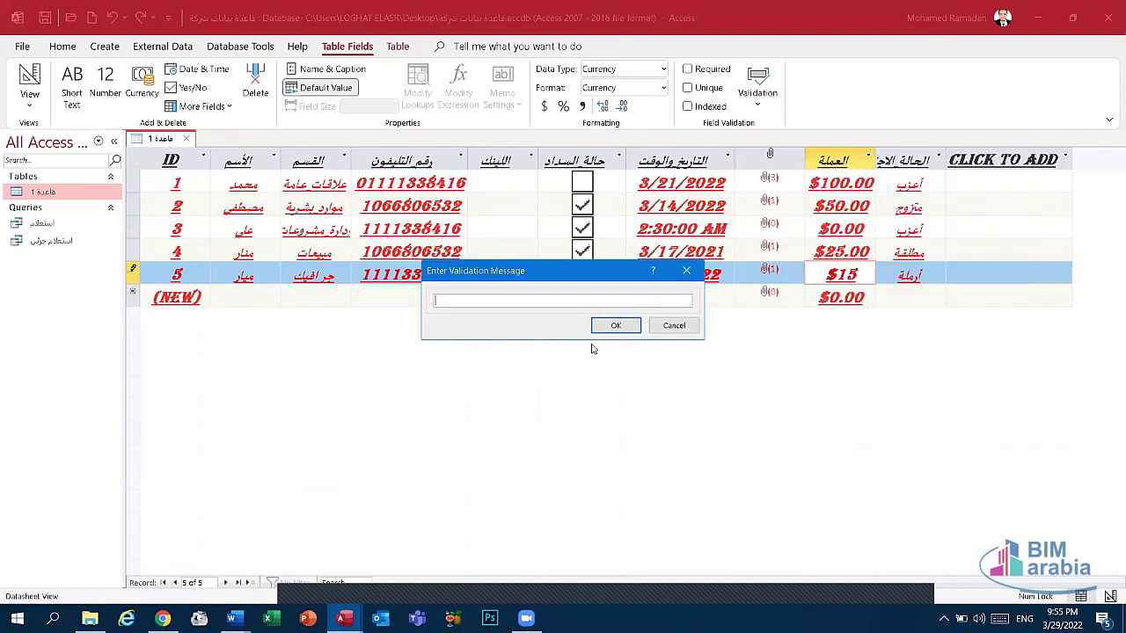
type("gh")
key("BackSpace")
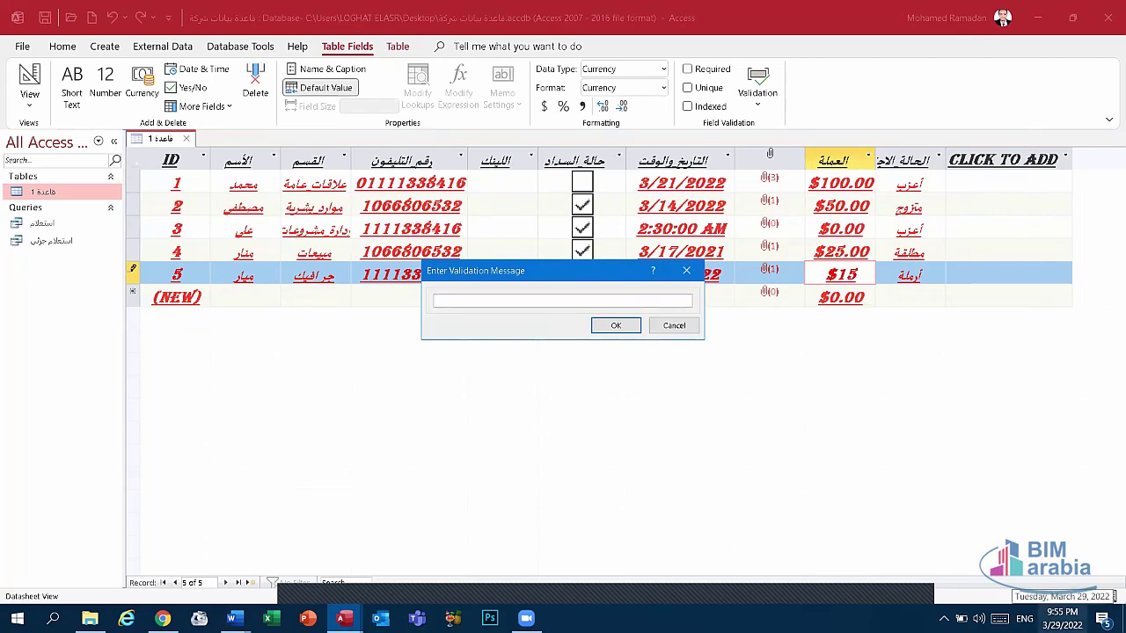
key("super+space")
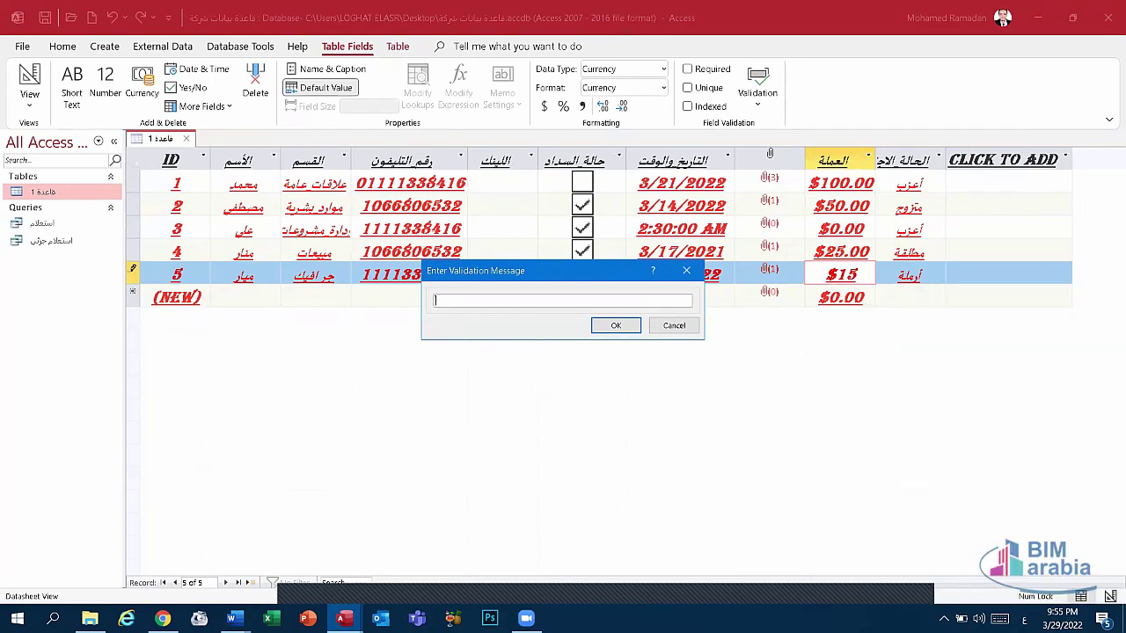
type("ت")
type("هز")
type(" بهذ")
type("ا")
left_click(615, 327)
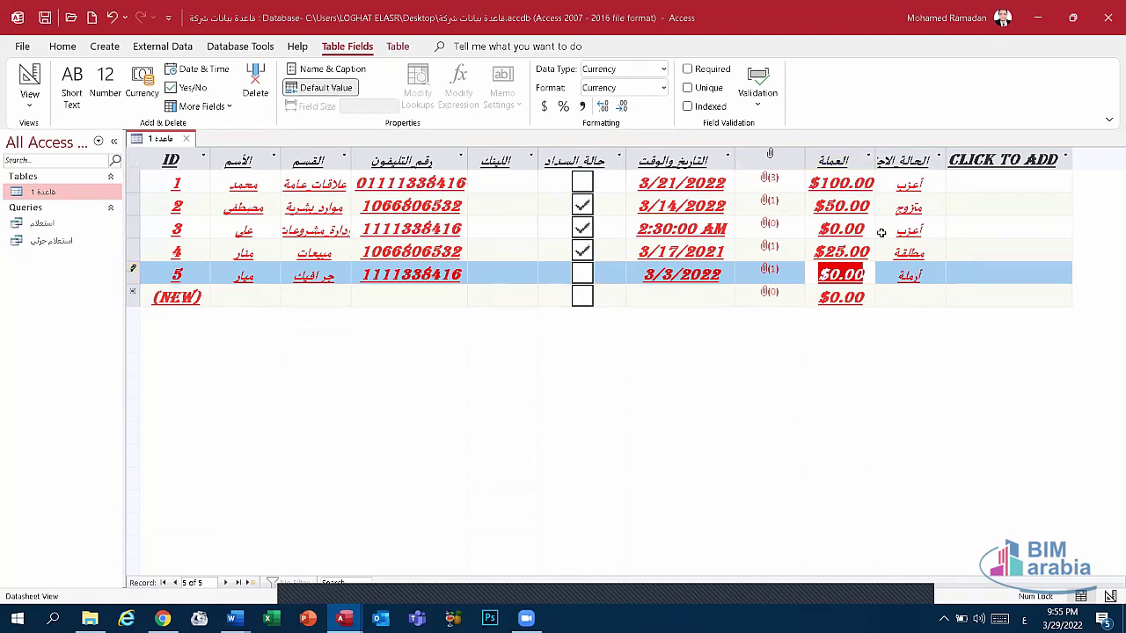
- Retype 15 in record 5's currency cell to trigger the custom Arabic warning
left_click(838, 275)
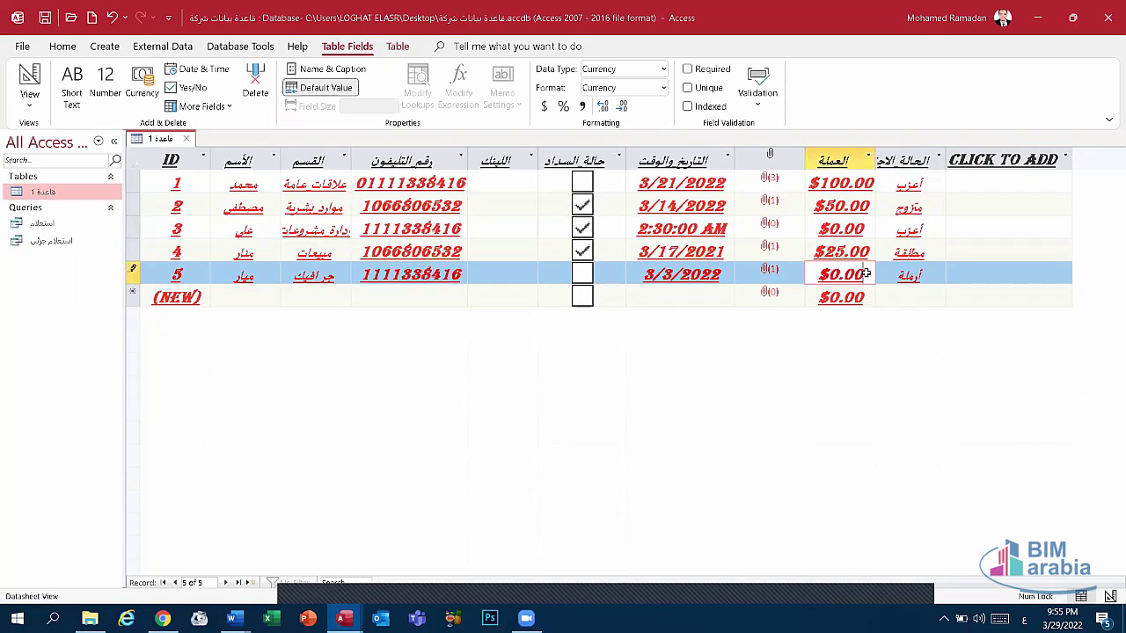
double_click(865, 273)
type("1")
type("5")
key("Return")
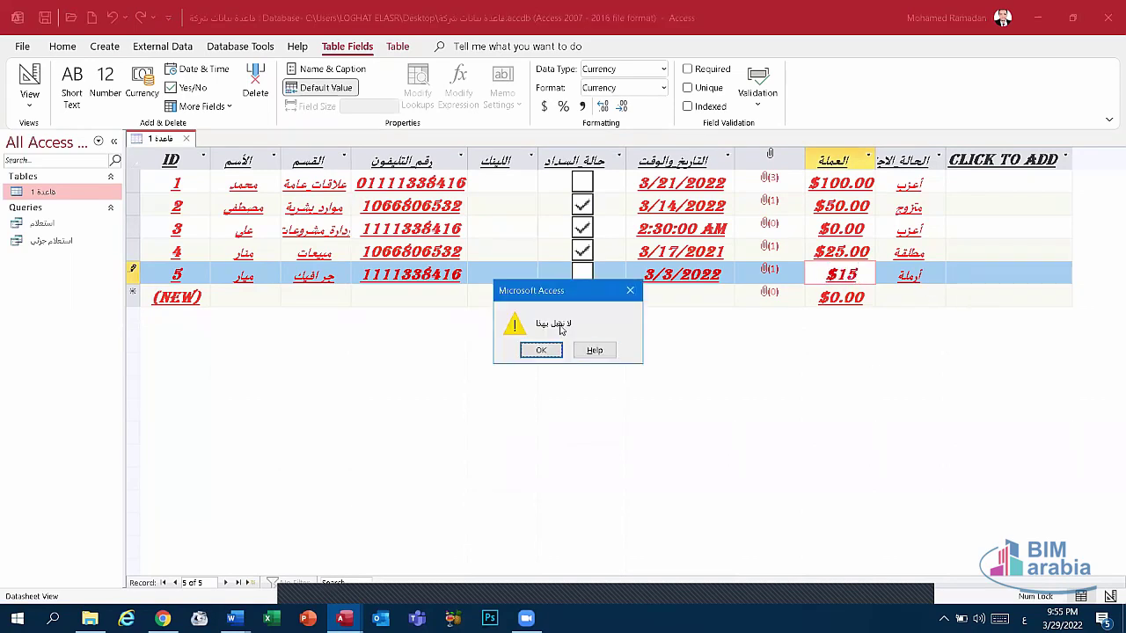
left_click(559, 352)
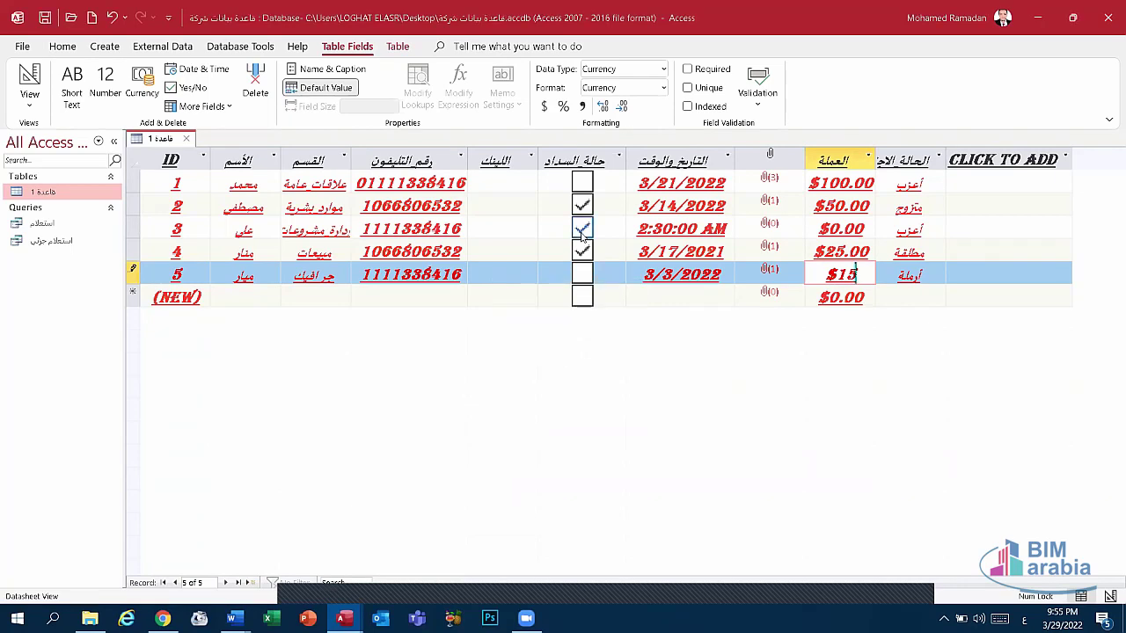
- Browse the Database Tools, External Data and Create ribbon tabs, ending on Create
left_click(297, 46)
left_click(397, 45)
left_click(260, 44)
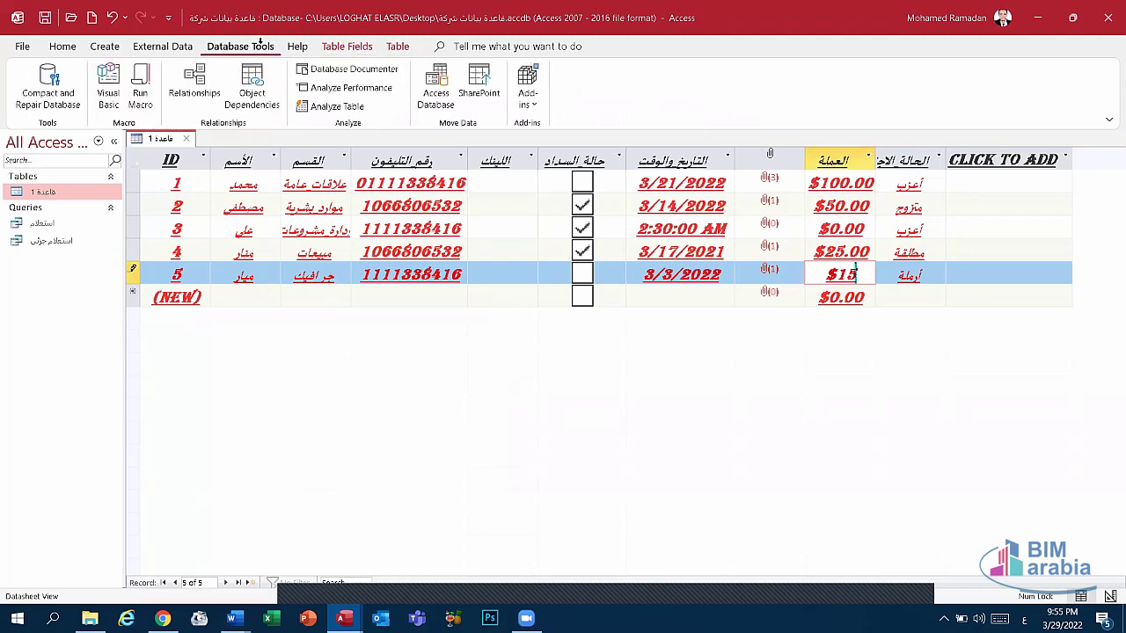
left_click(164, 46)
left_click(213, 46)
left_click(104, 46)
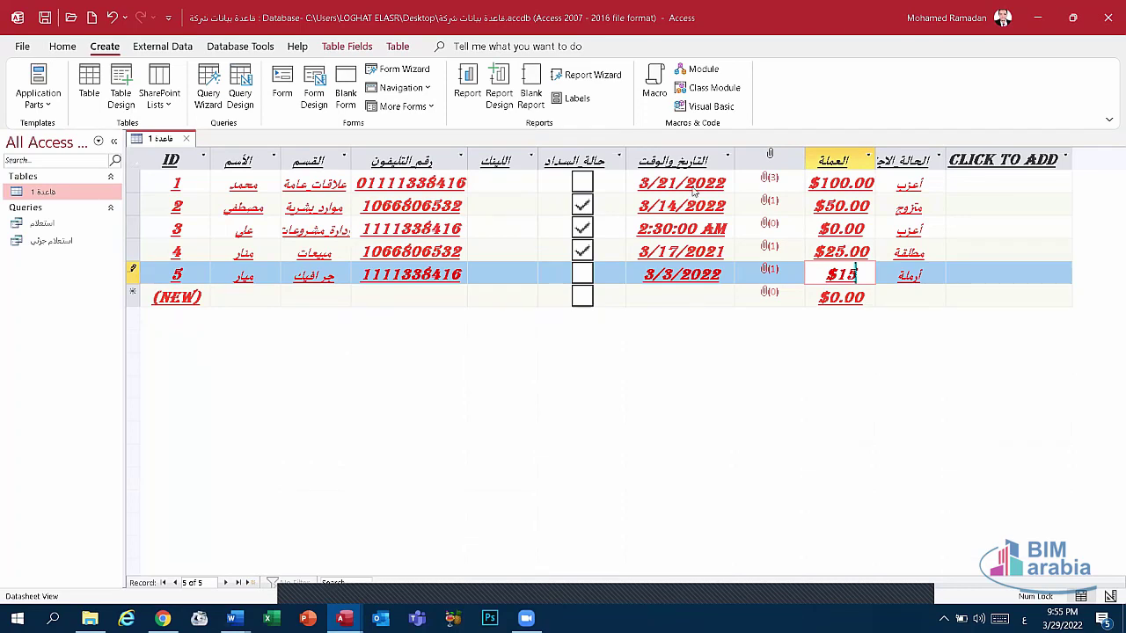
left_click(619, 591)
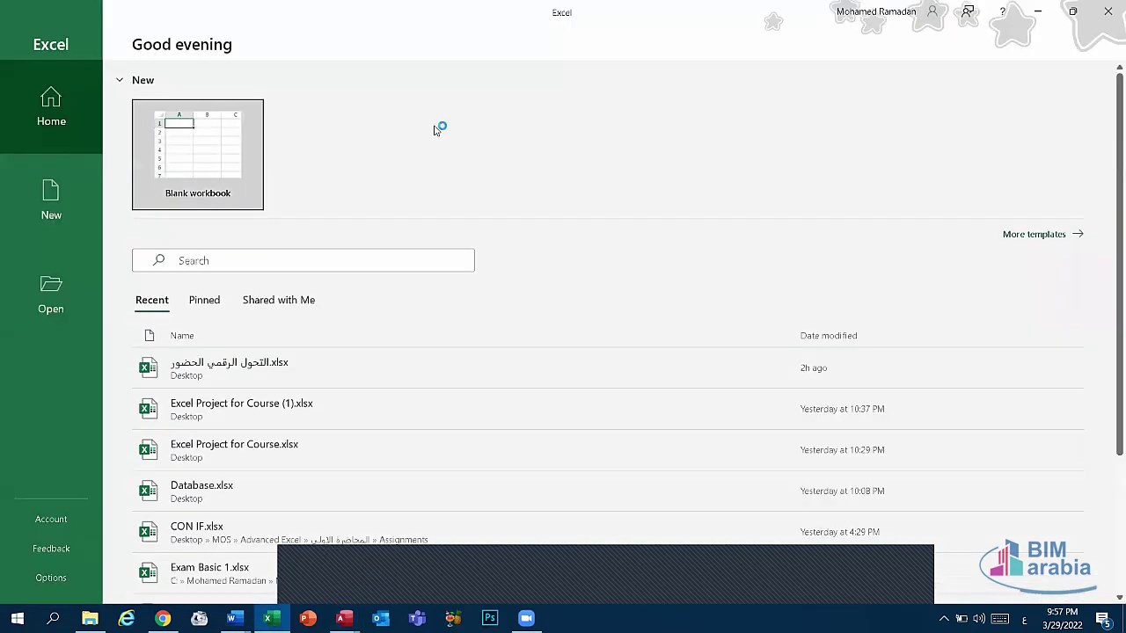
- Start a blank workbook, then open Excel Project for Course (1).xlsx from the desktop
left_click(237, 155)
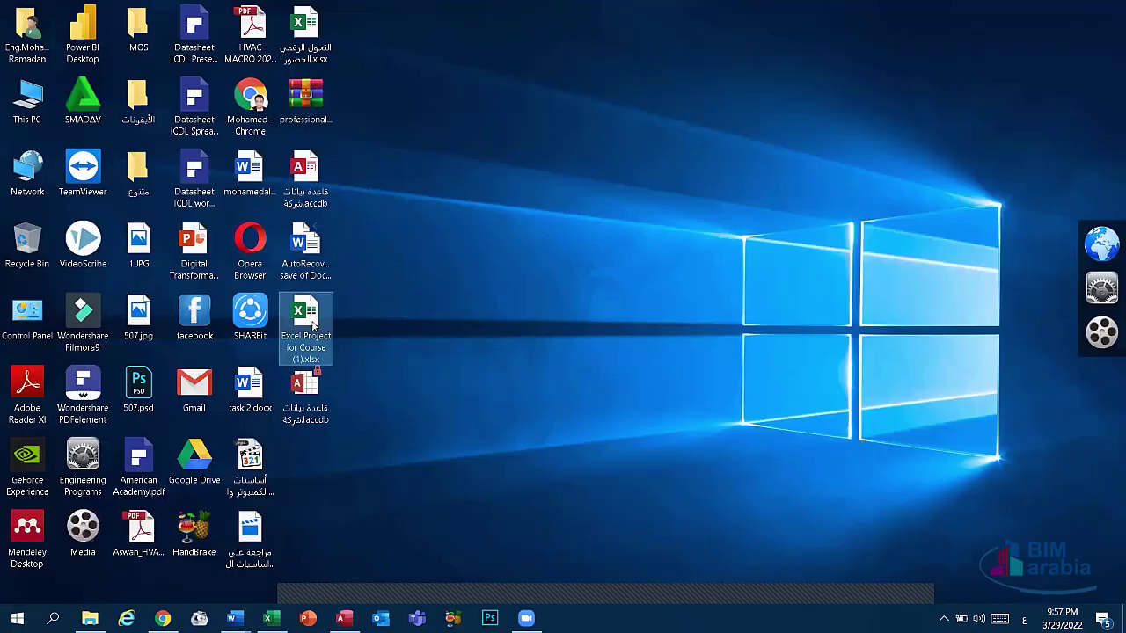
left_click(396, 399)
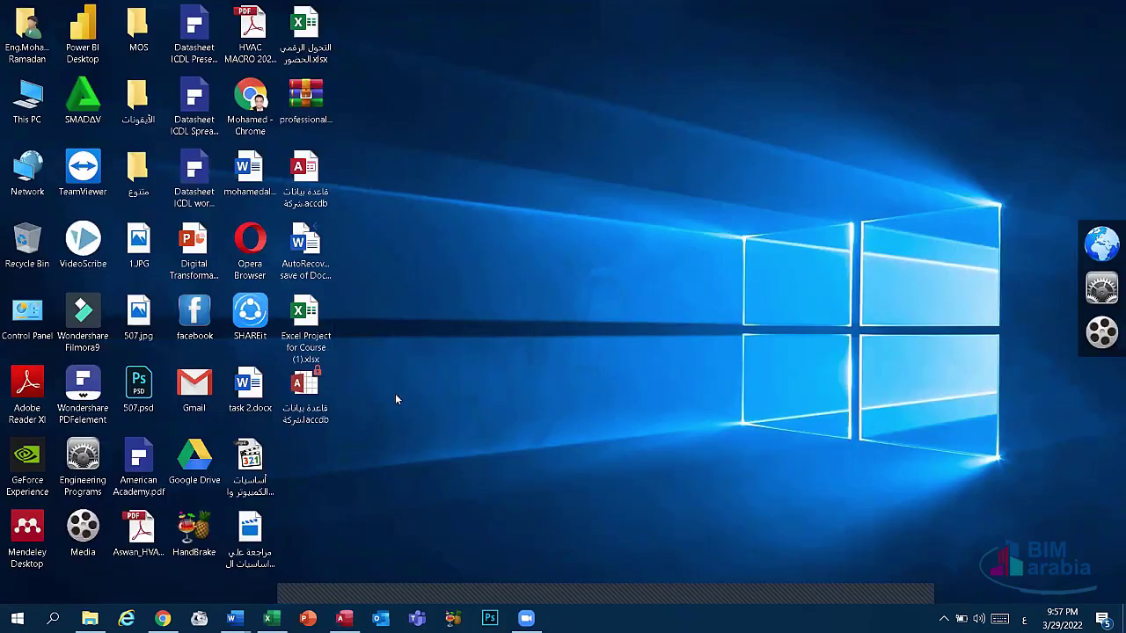
key("Return")
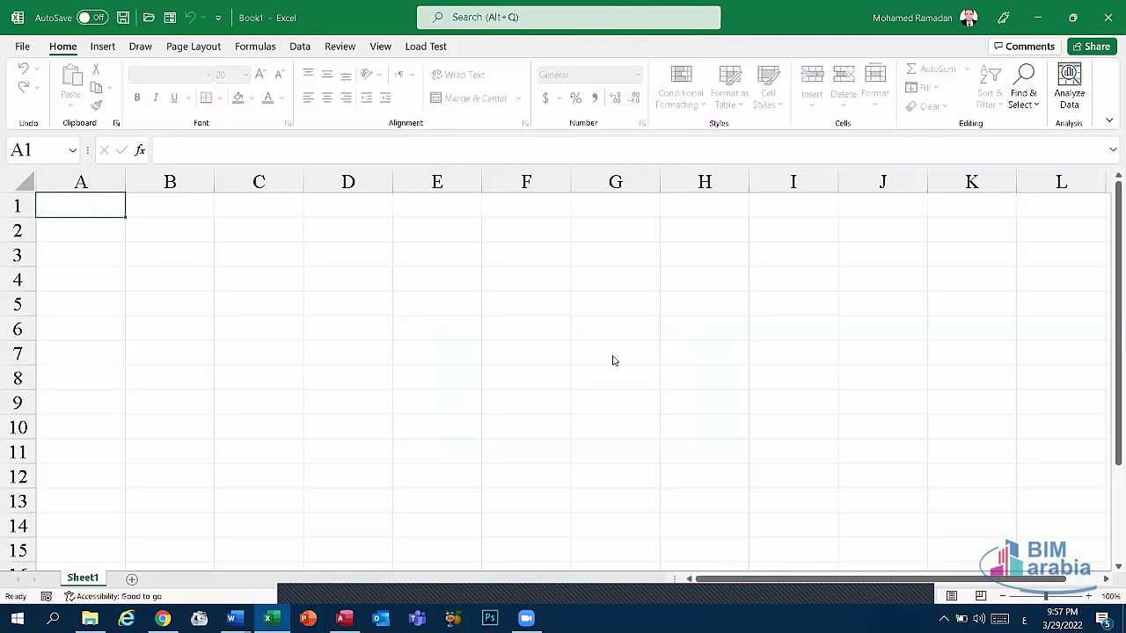
left_click_drag(60, 195, 569, 361)
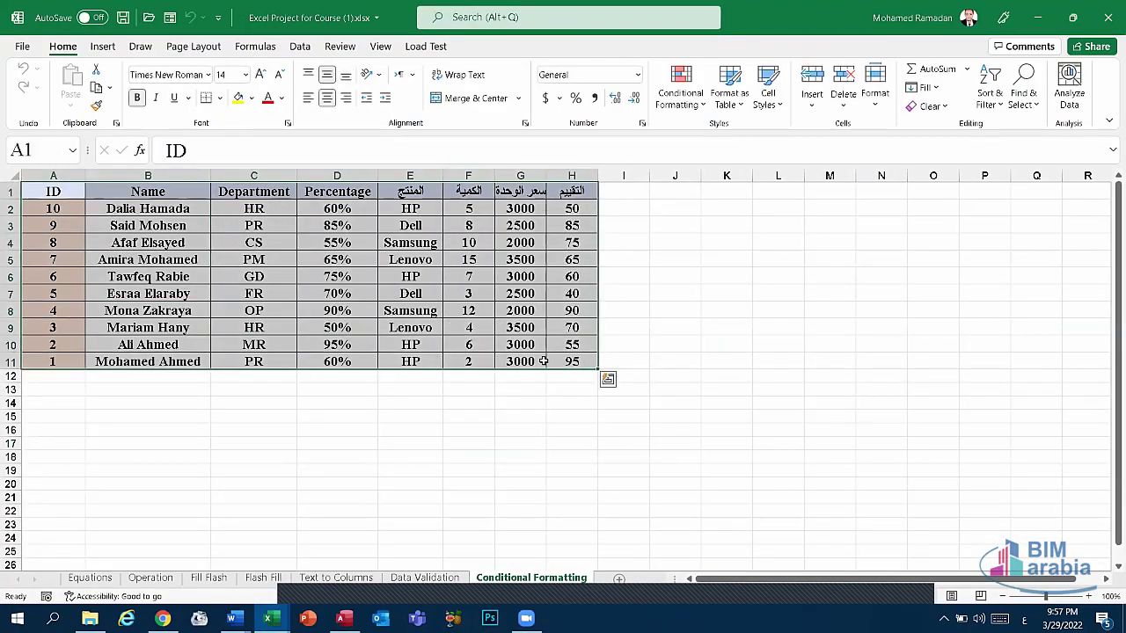
left_click(733, 104)
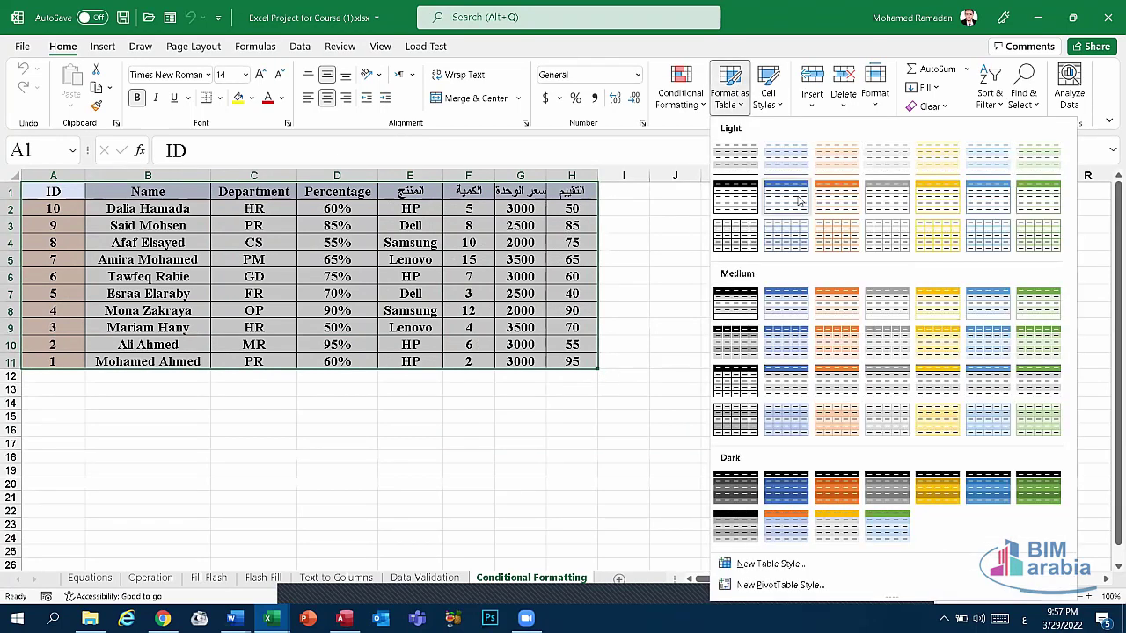
left_click(788, 197)
left_click(797, 301)
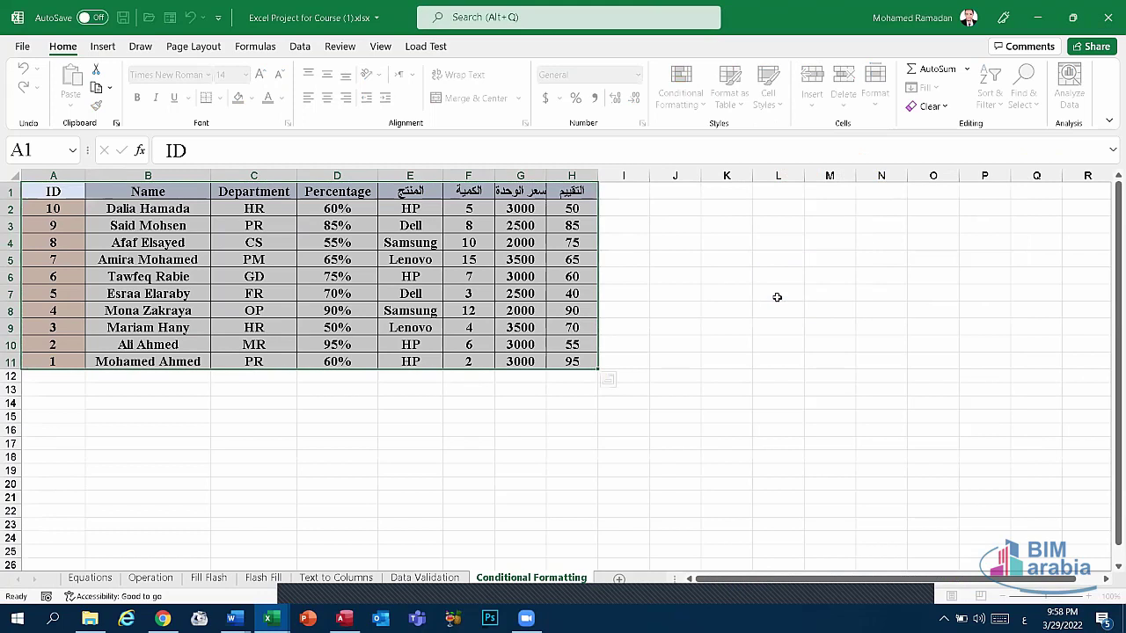
left_click(574, 230)
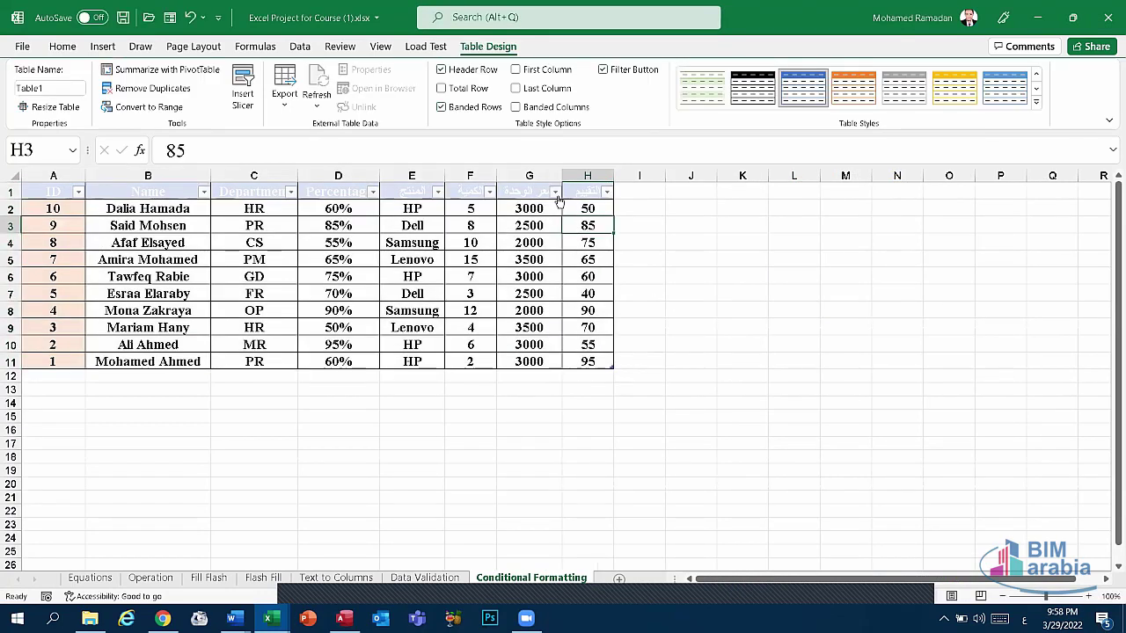
left_click(190, 16)
left_click(287, 257)
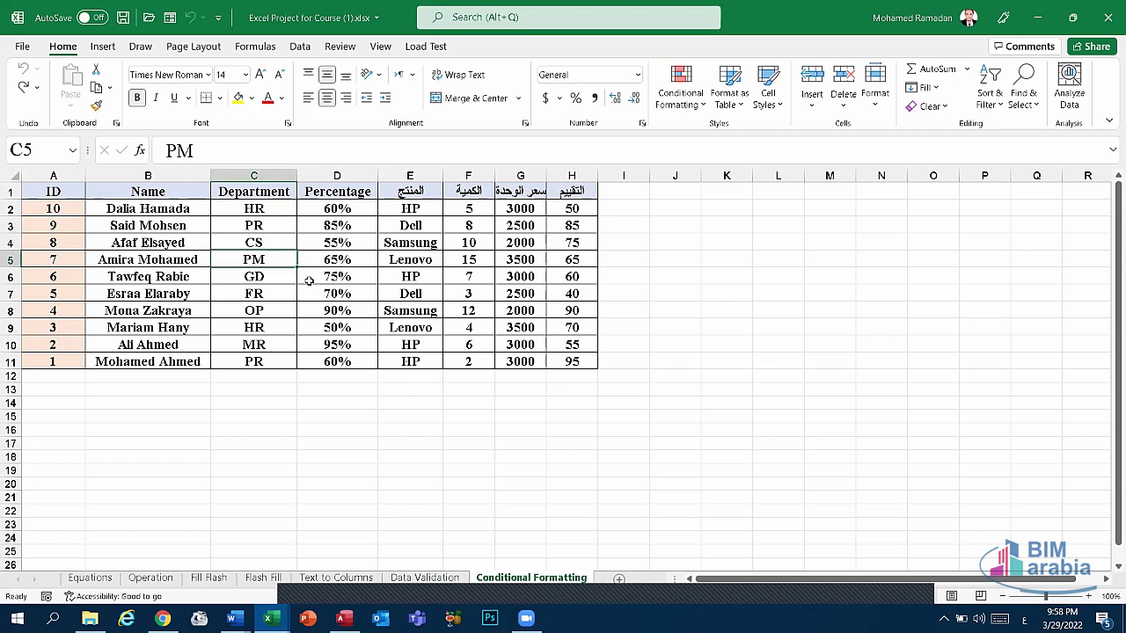
key("Right")
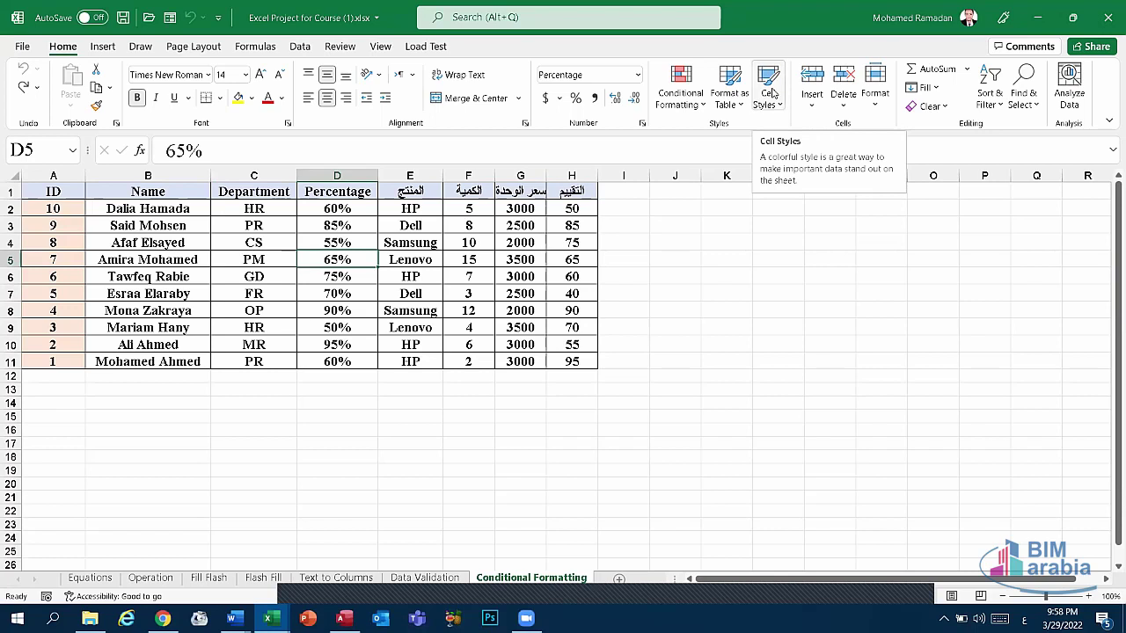
left_click(276, 283)
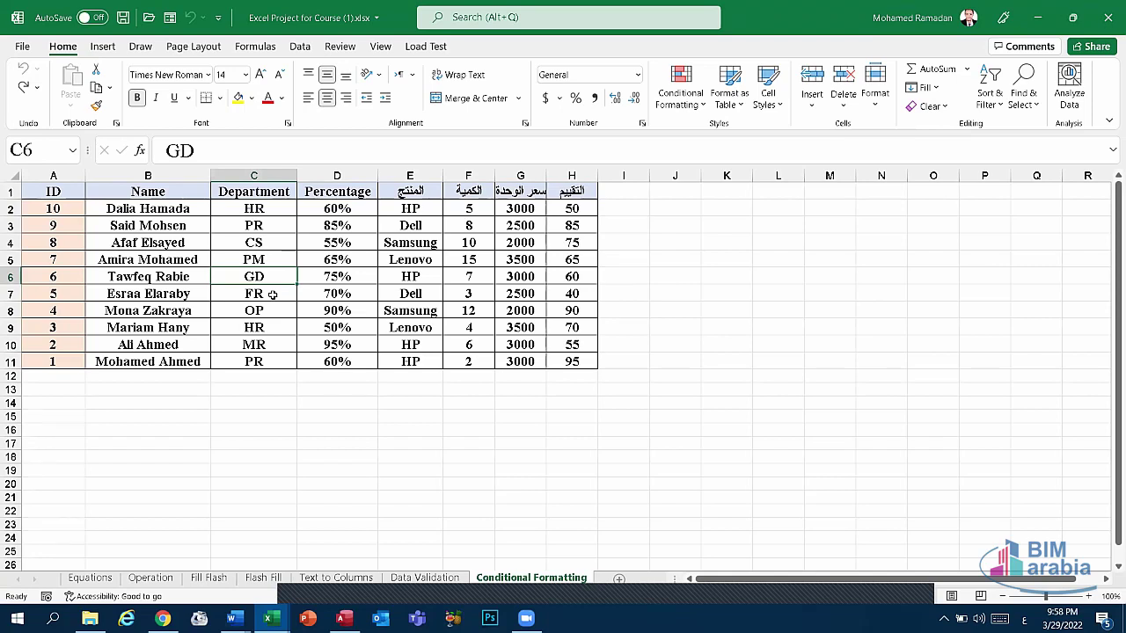
left_click(273, 295)
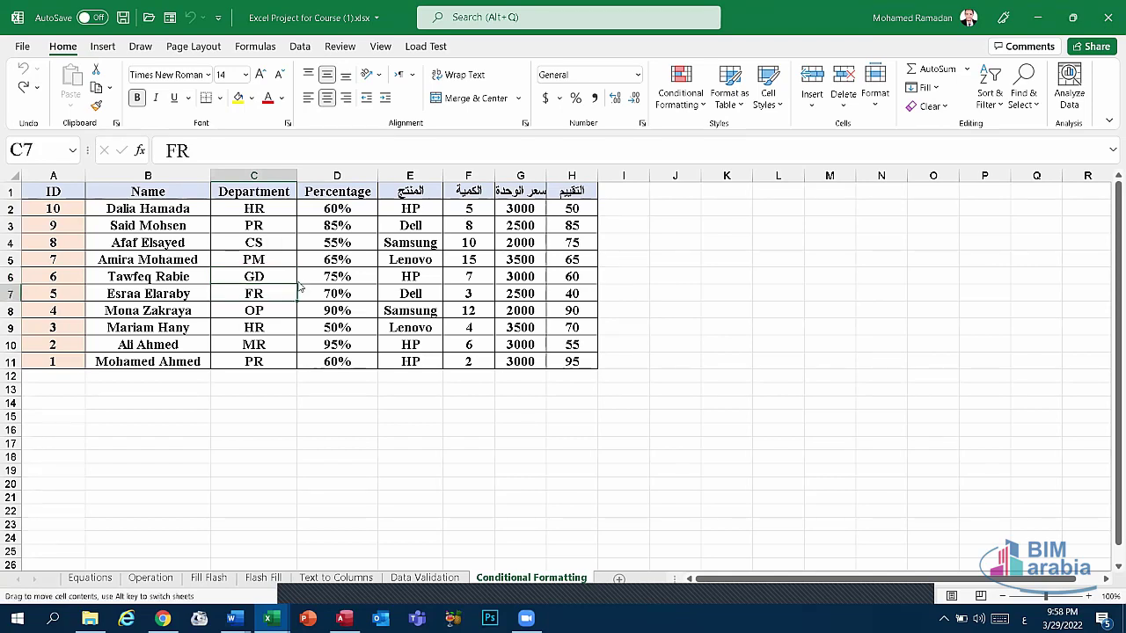
left_click(332, 278)
left_click(337, 260)
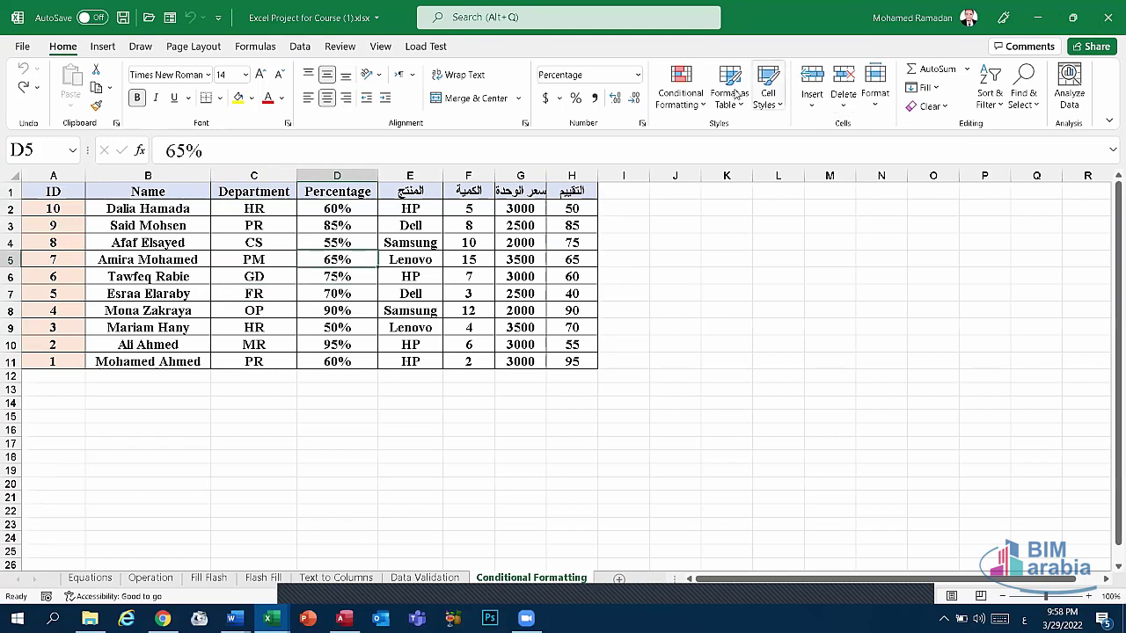
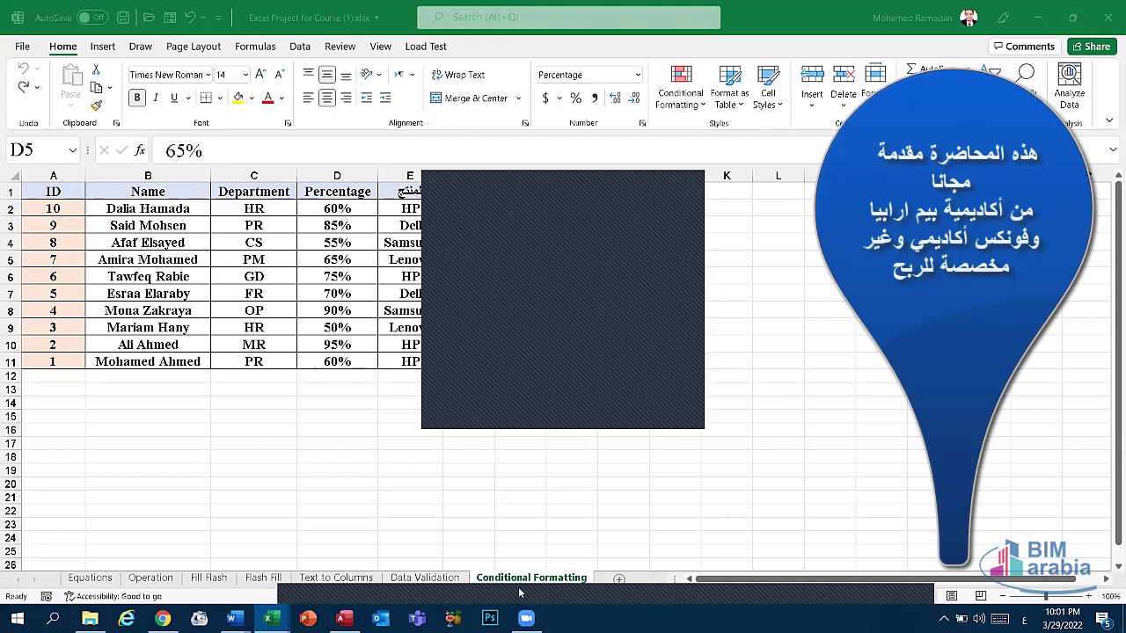
left_click(680, 192)
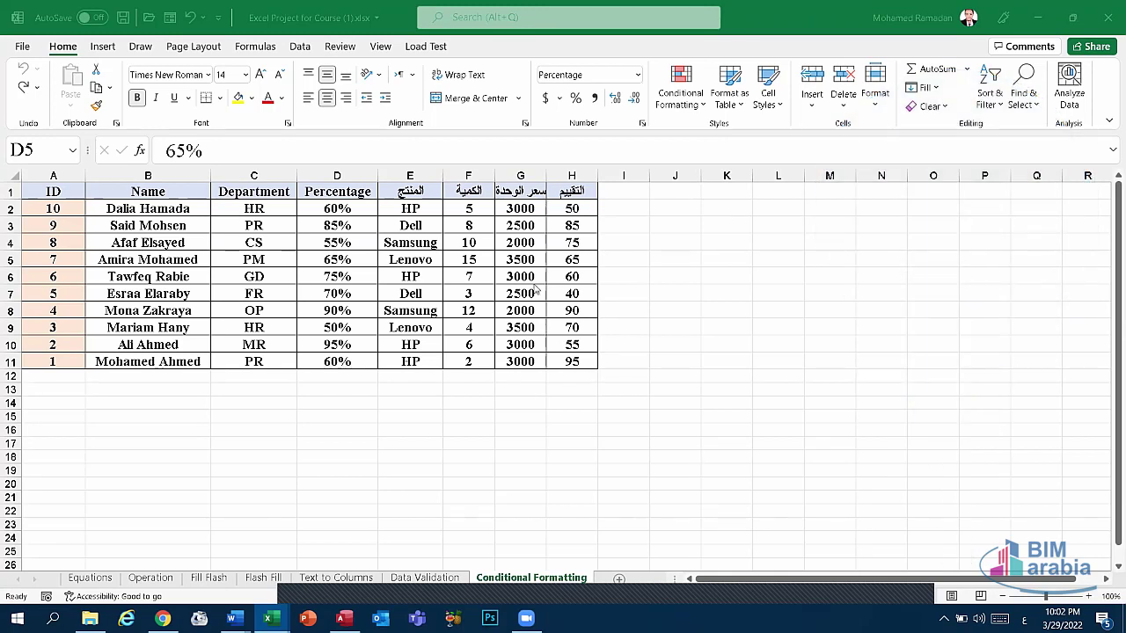
left_click(473, 313)
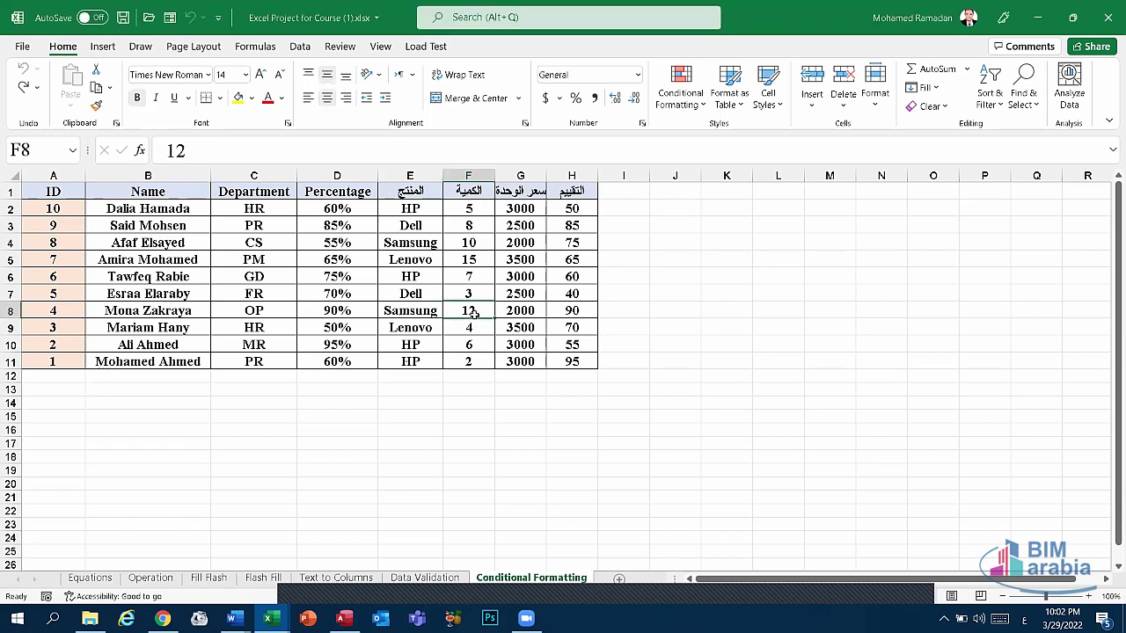
left_click(413, 314)
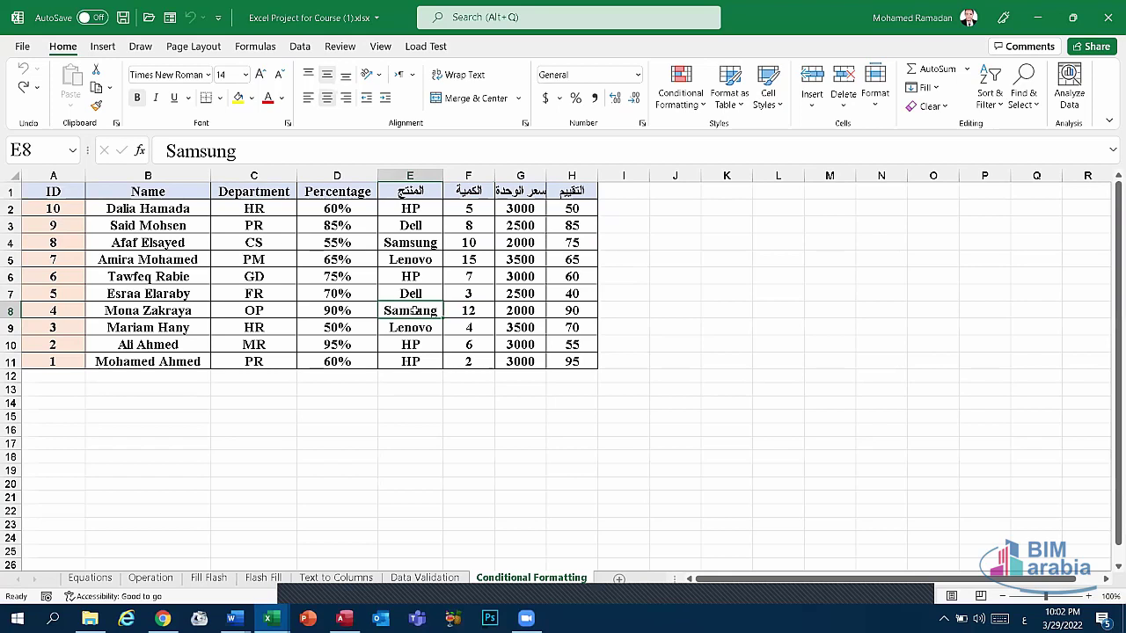
left_click(349, 314)
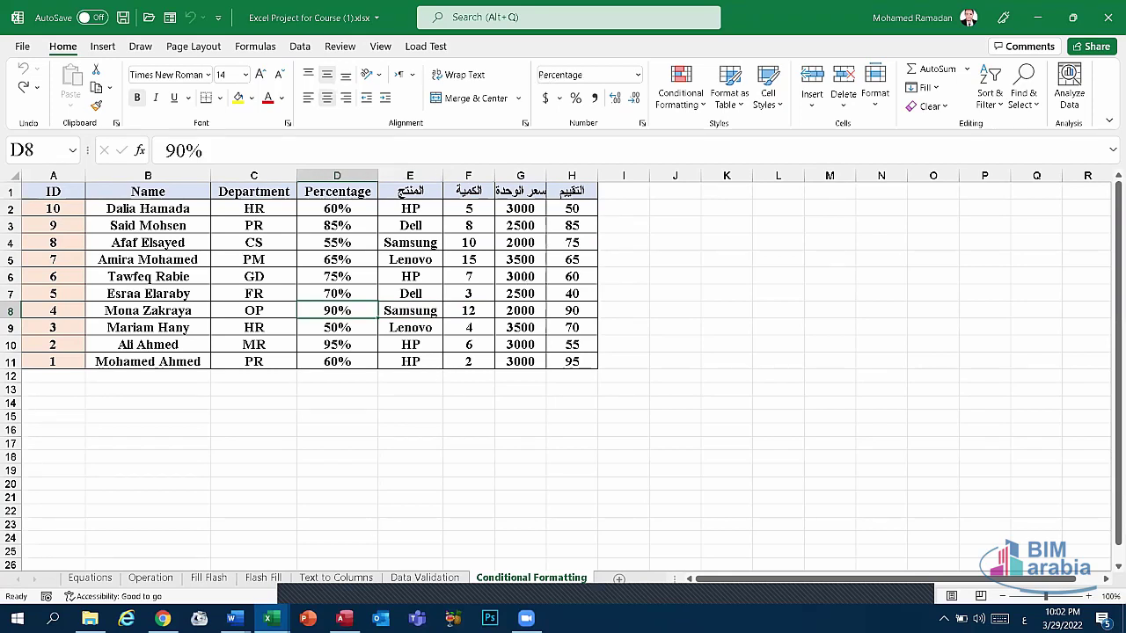
mouse_move(344, 618)
left_click(489, 404)
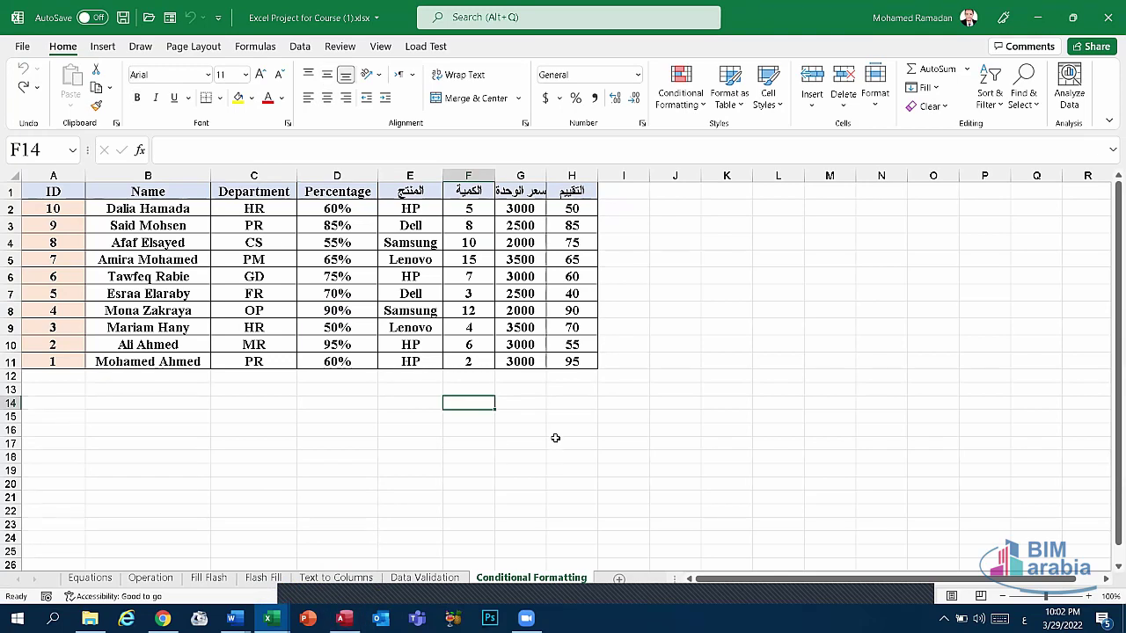
left_click(475, 331)
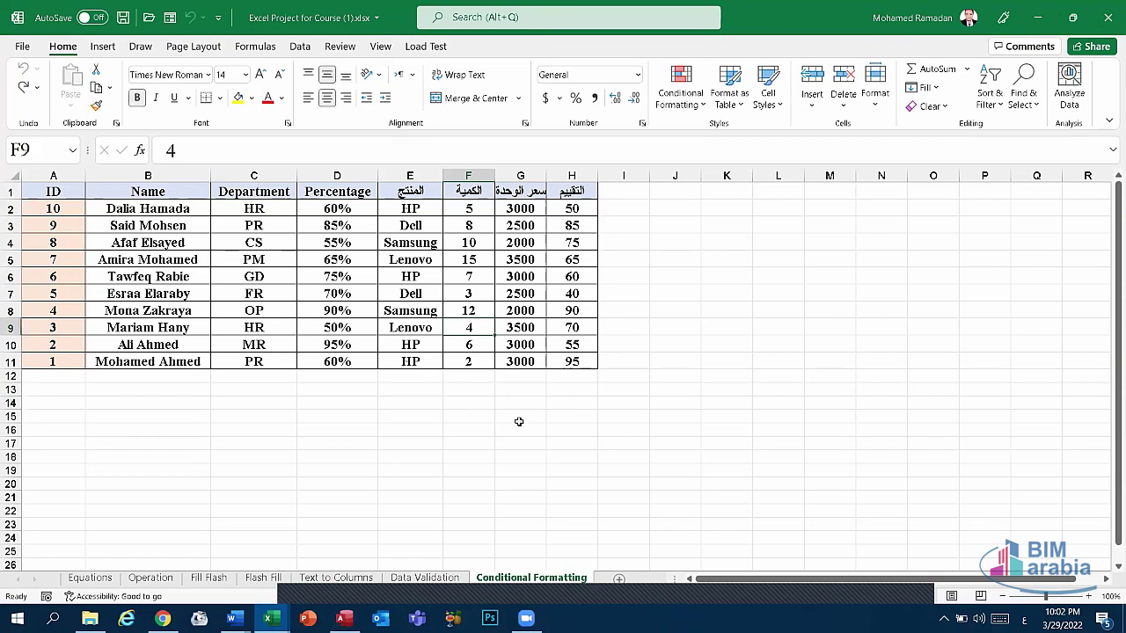
left_click(519, 422)
left_click(535, 466)
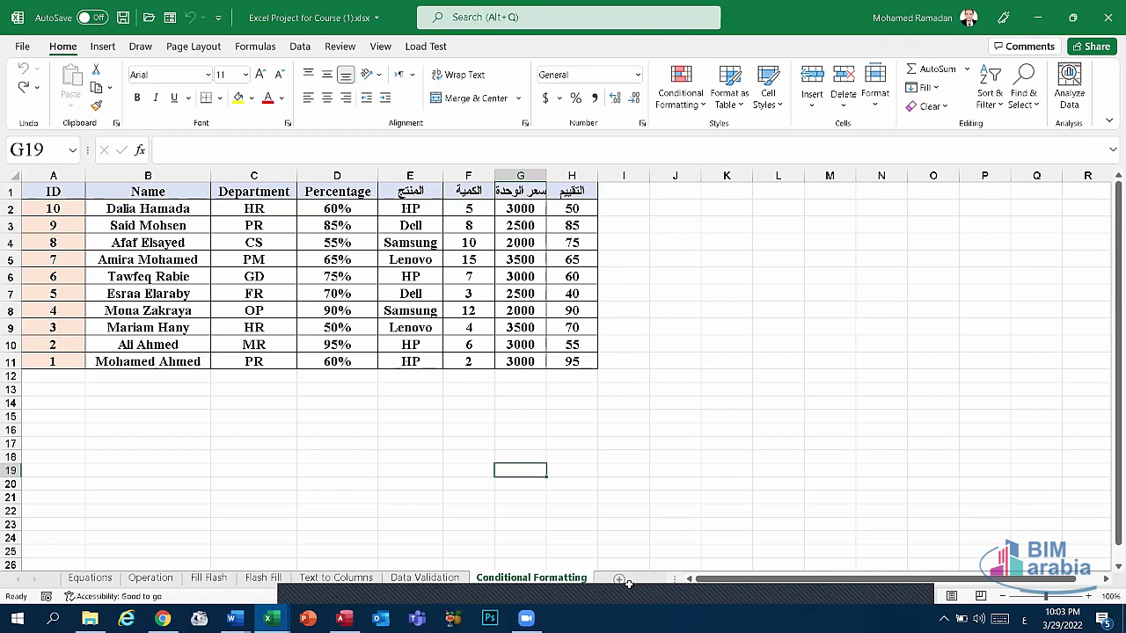
left_click(540, 415)
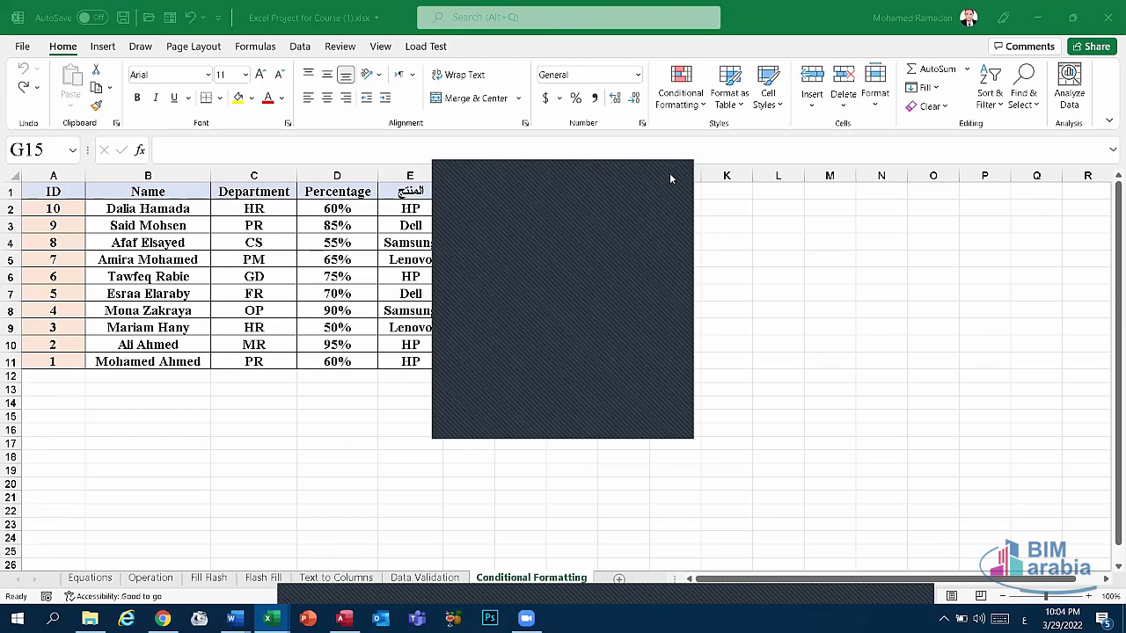
left_click(669, 172)
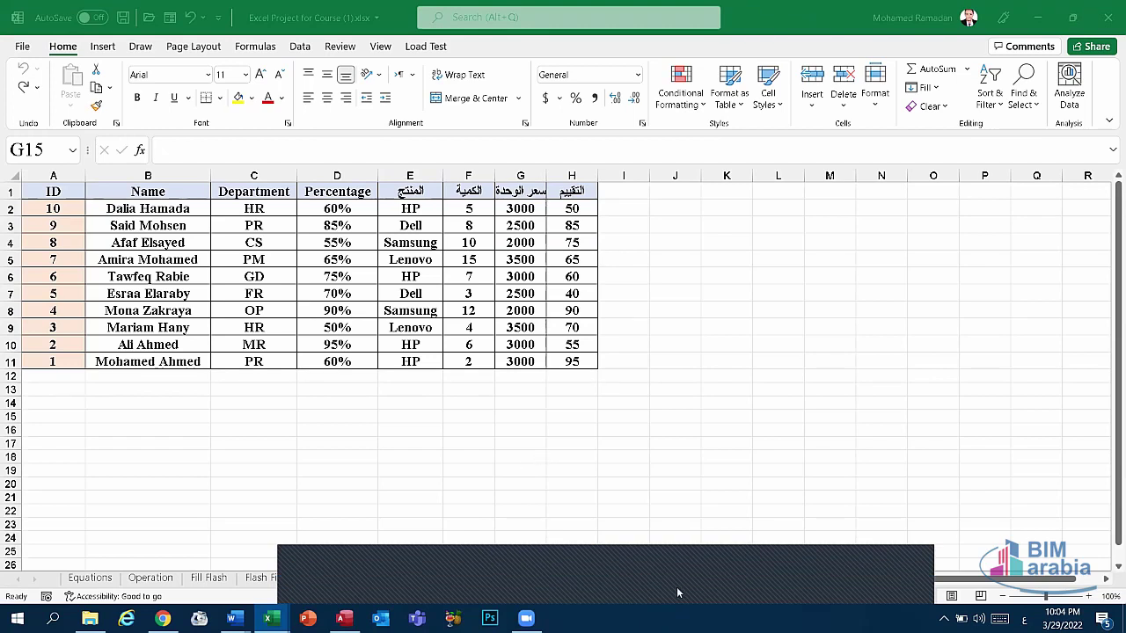
left_click(611, 563)
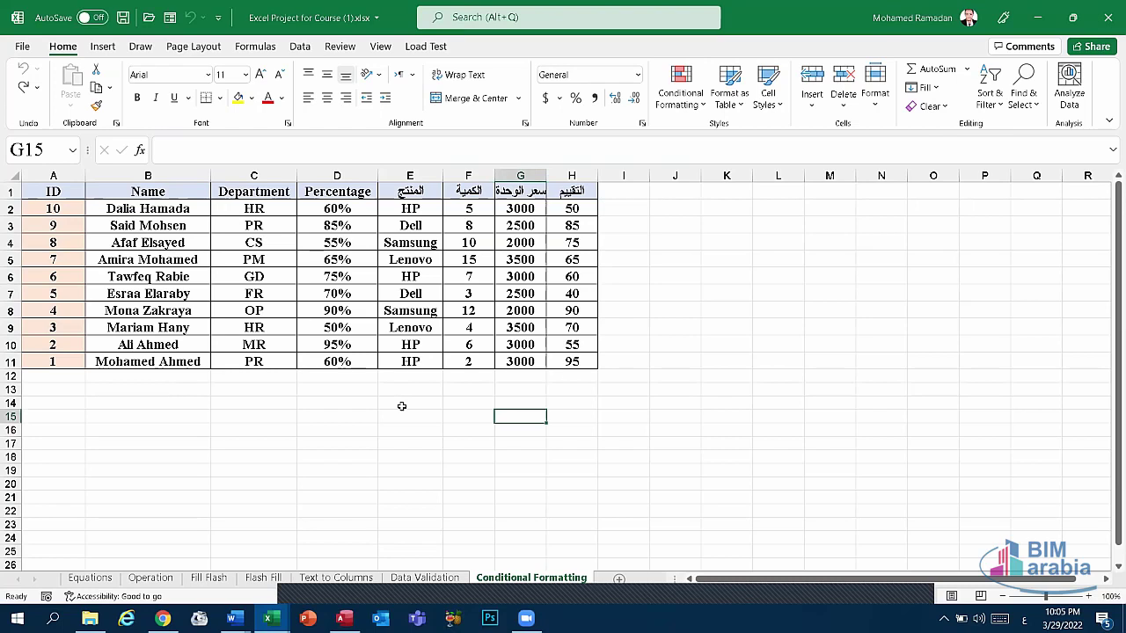
left_click(401, 405)
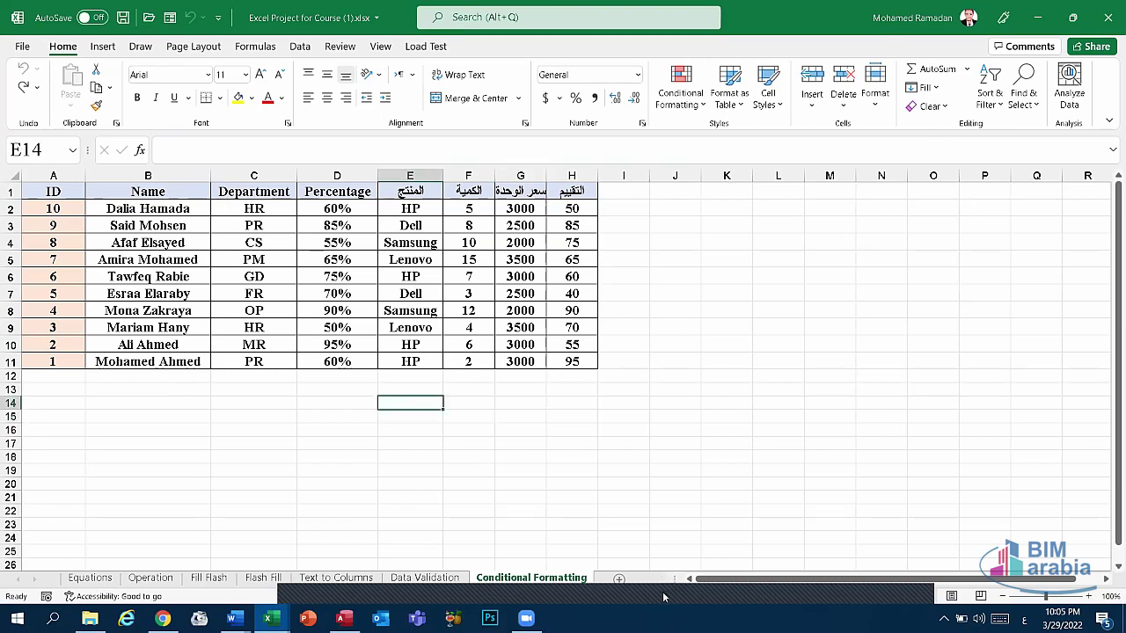
left_click(432, 419)
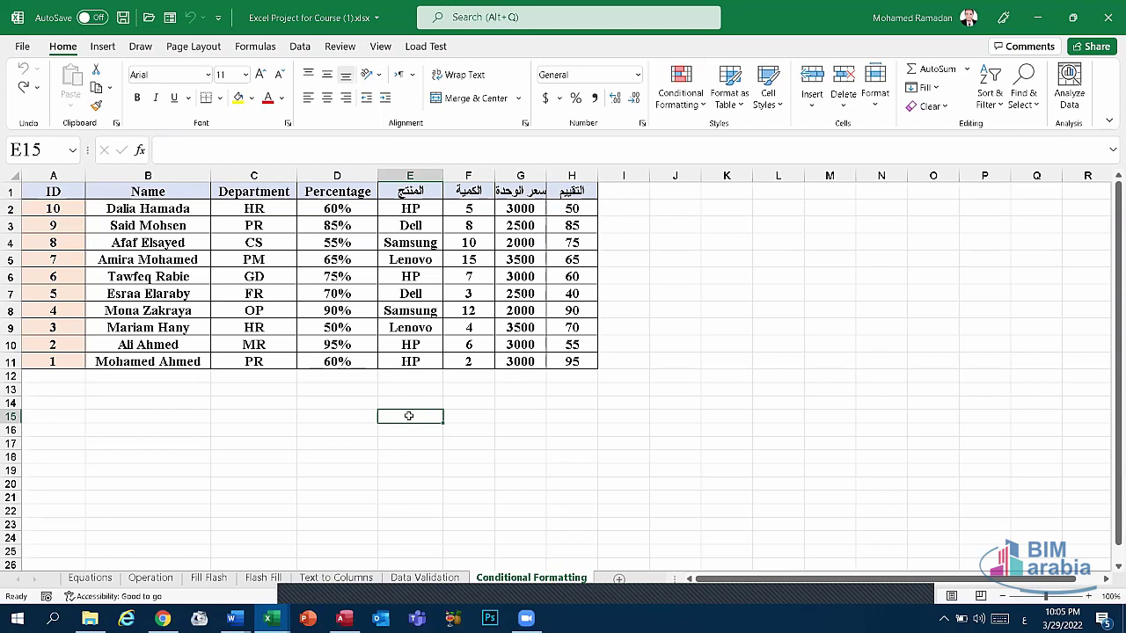
type("=")
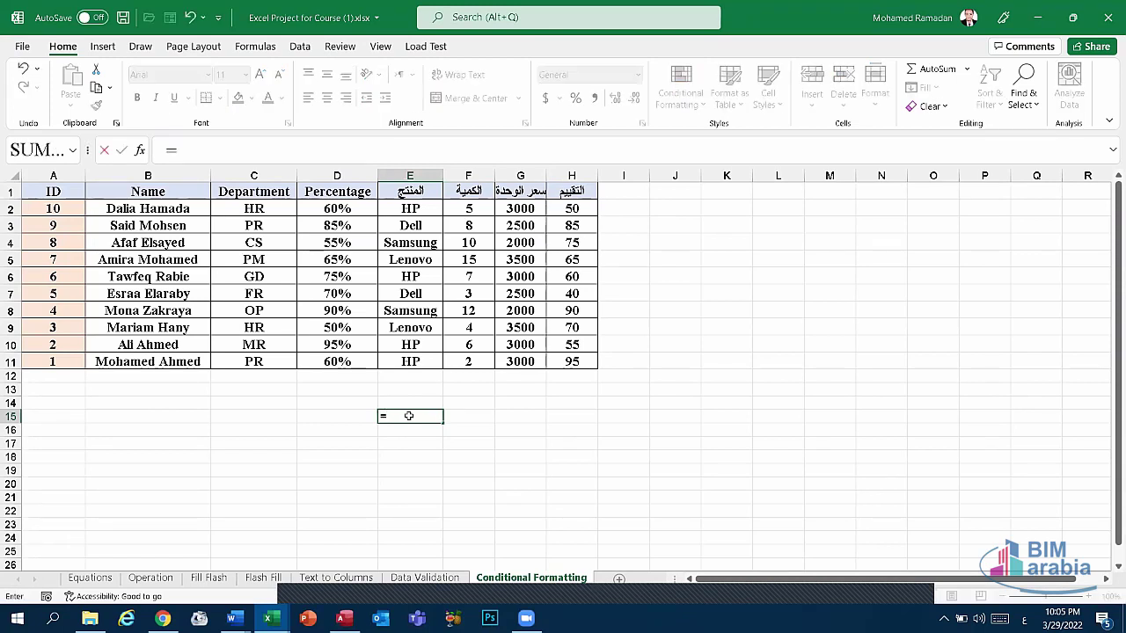
type("هب")
key("BackSpace")
key("BackSpace")
key("alt+shift")
type("if(")
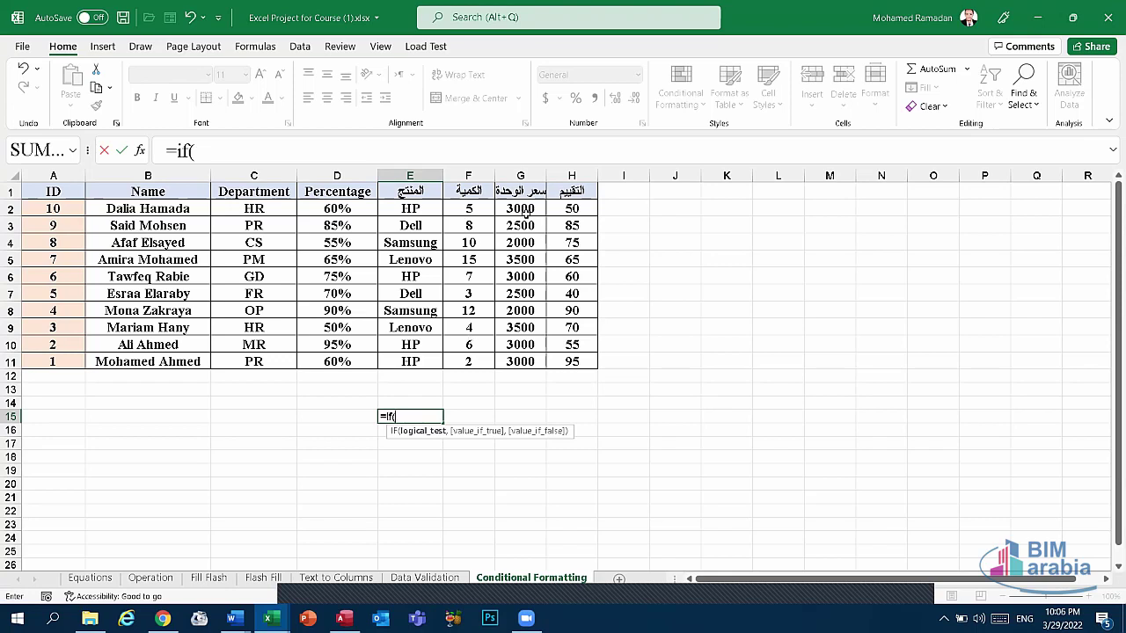
left_click(572, 210)
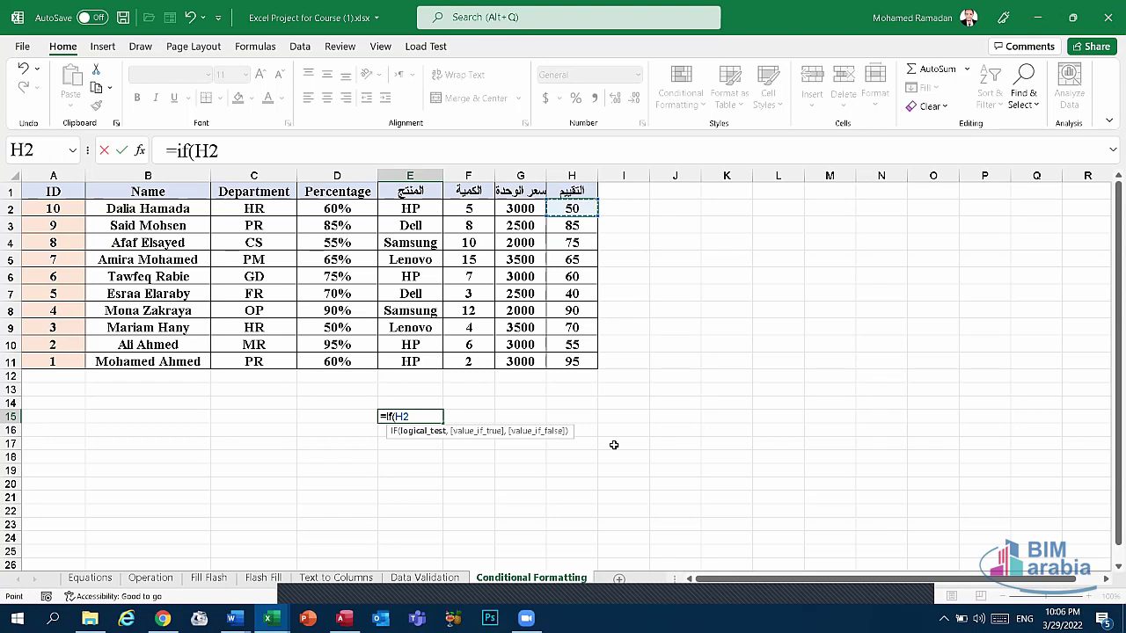
key("BackSpace")
key("BackSpace")
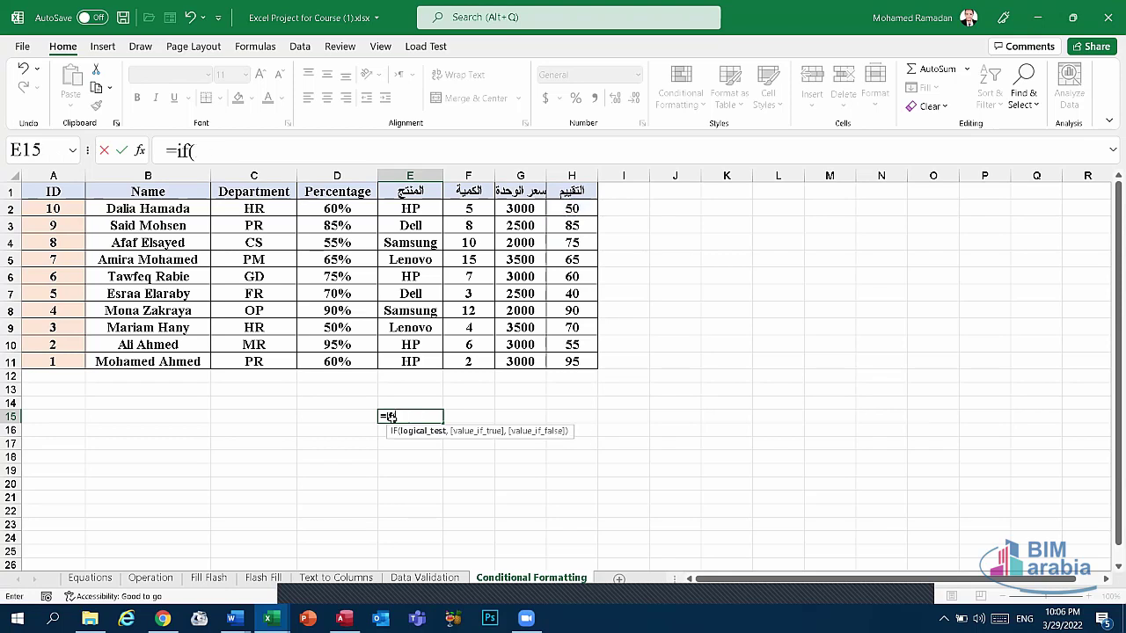
key("BackSpace")
key("BackSpace")
key("BackSpace")
key("BackSpace")
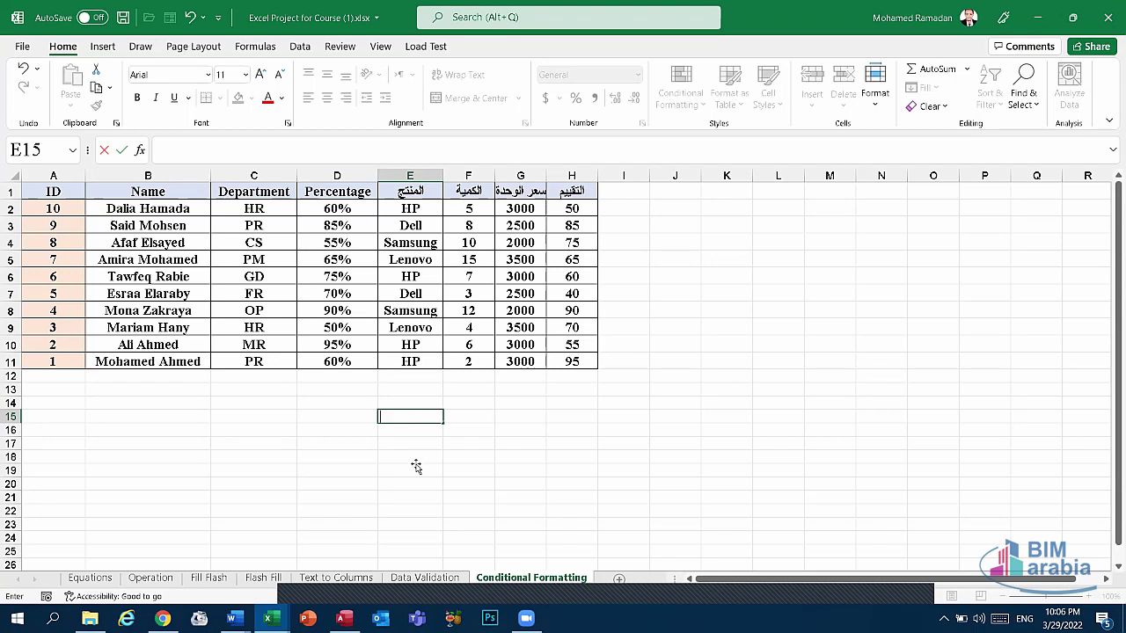
left_click(1024, 618)
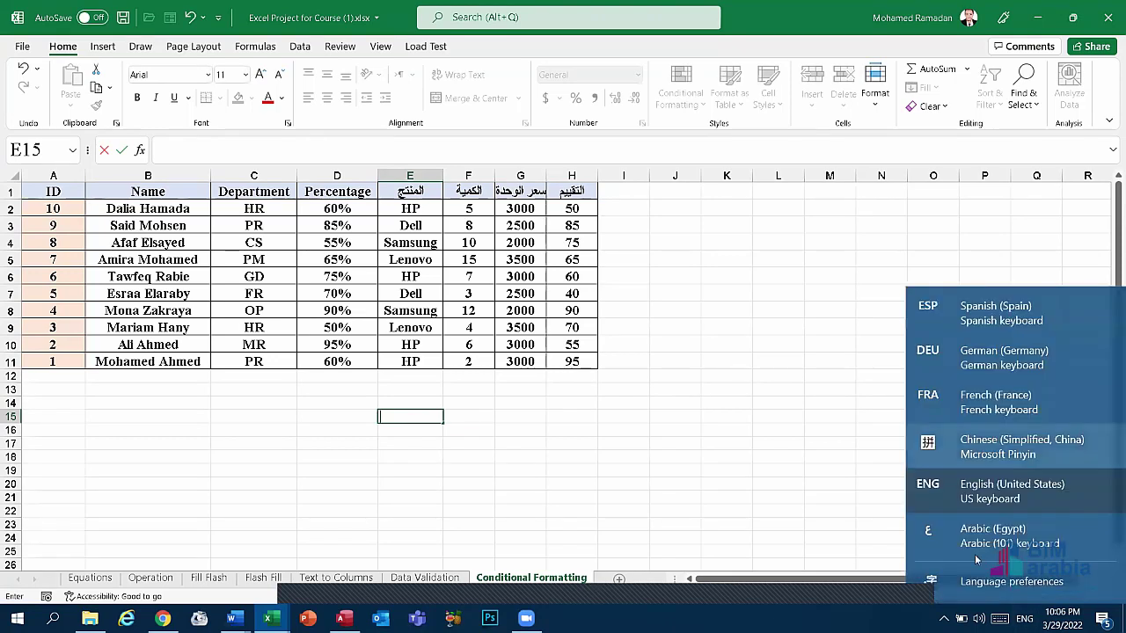
left_click(401, 427)
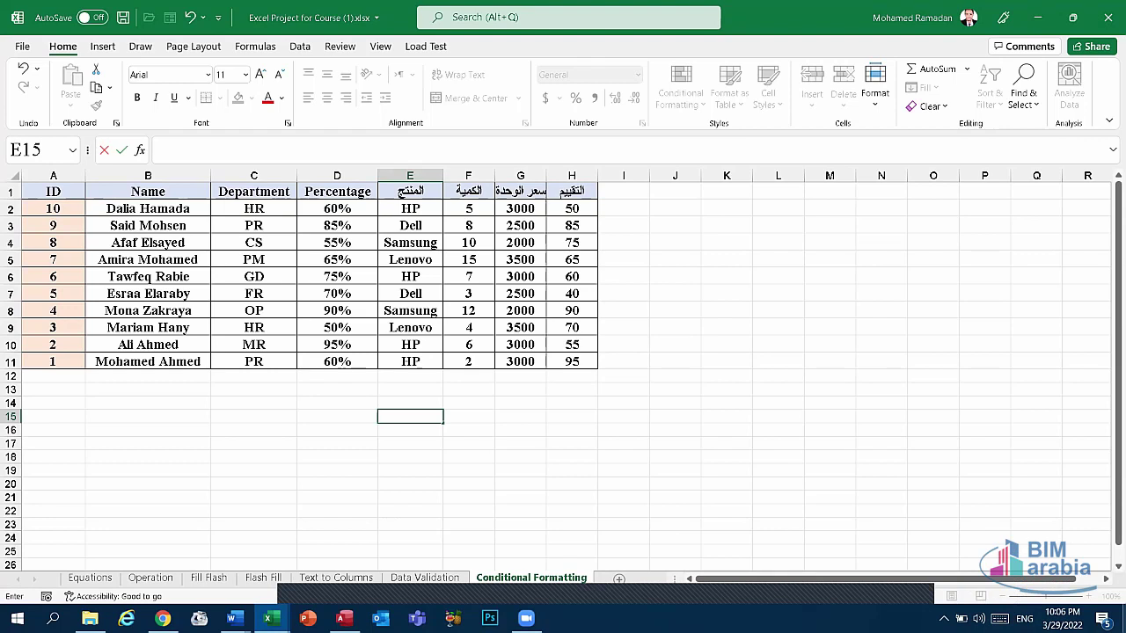
left_click(1024, 619)
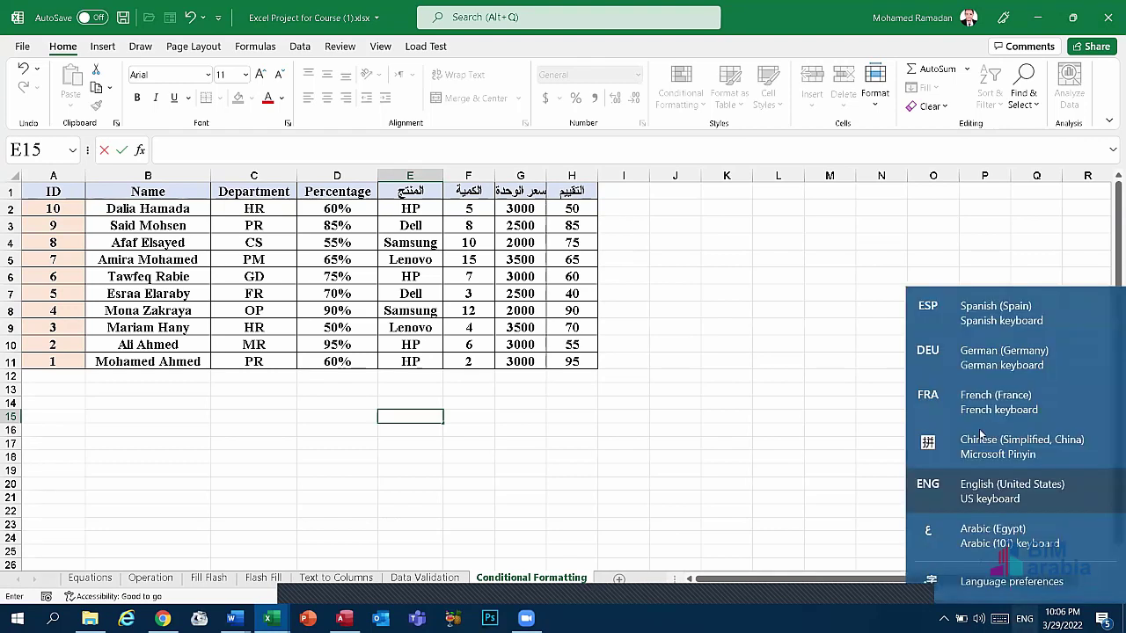
left_click(994, 313)
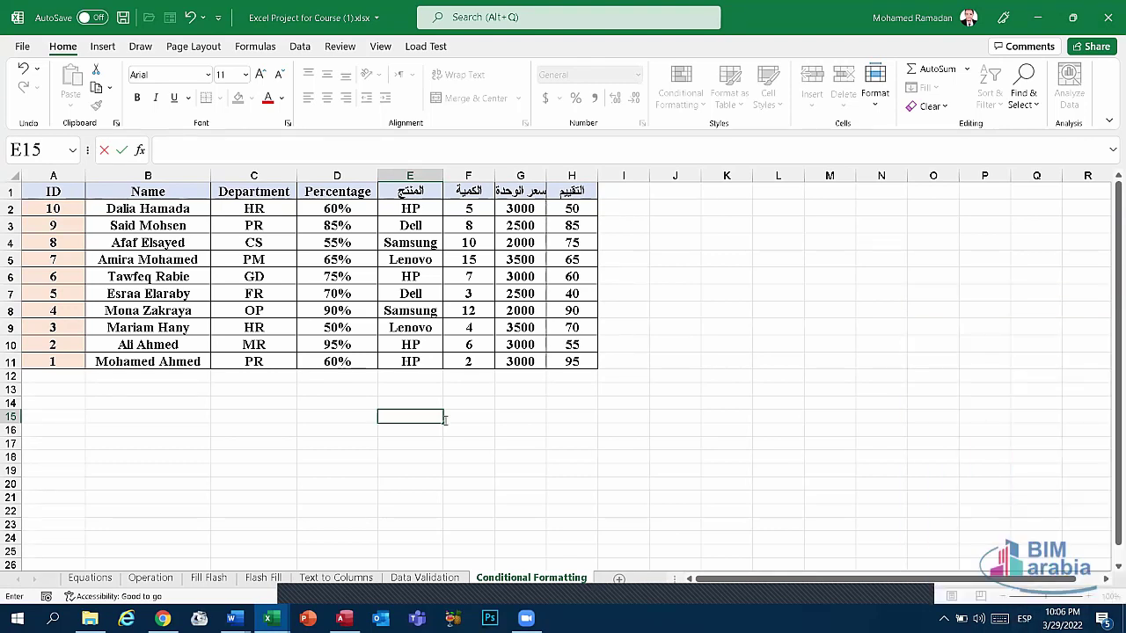
type("¡if")
key("BackSpace")
key("BackSpace")
type("¡¡¡")
type("¡¡¡¡¡¡¡¡¡")
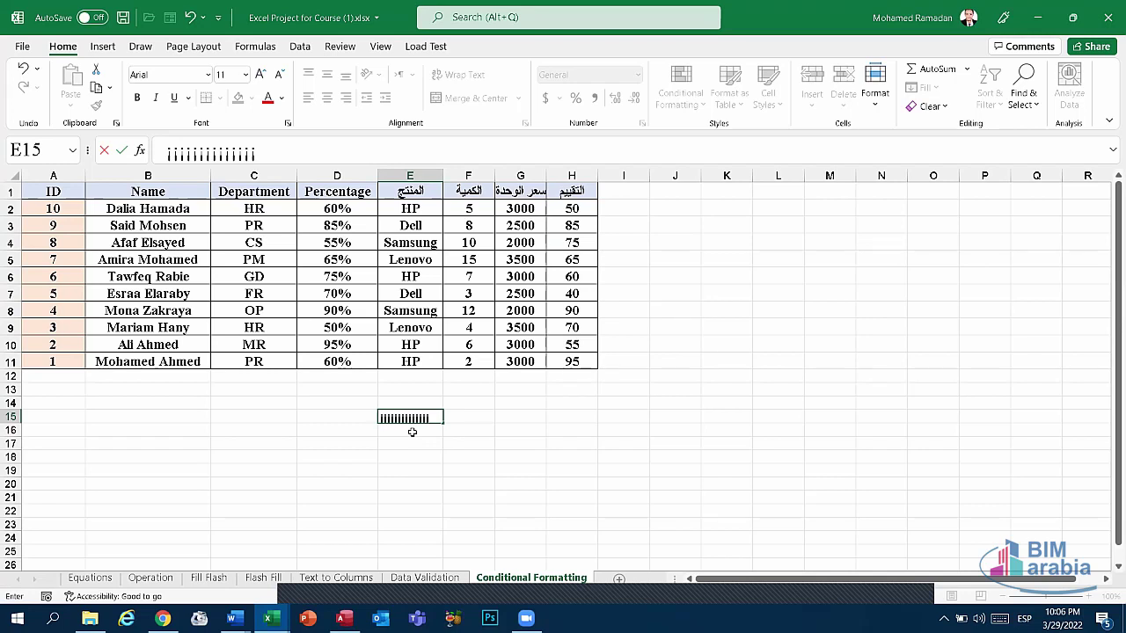
key("BackSpace")
key("BackSpace")
key("BackSpace")
key("BackSpace")
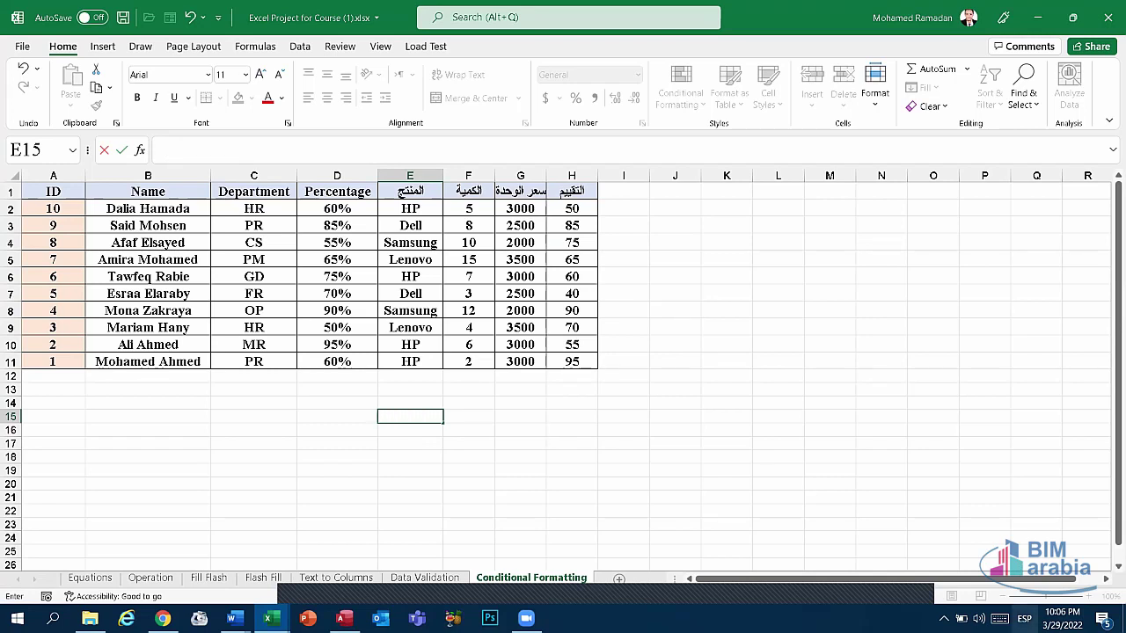
left_click(1024, 619)
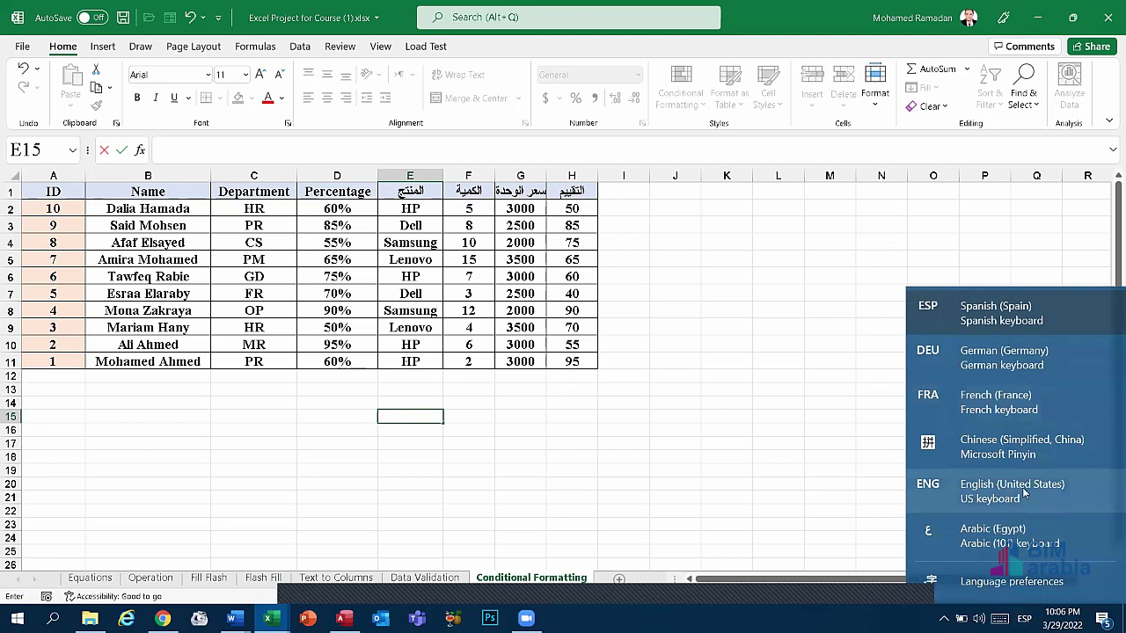
left_click(998, 498)
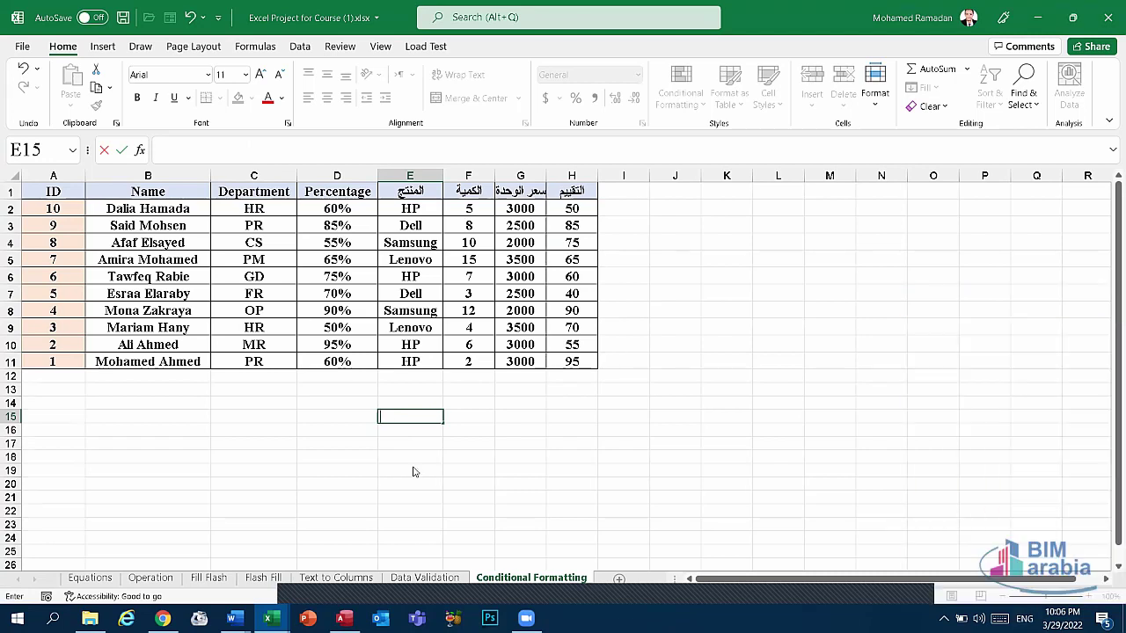
type("=")
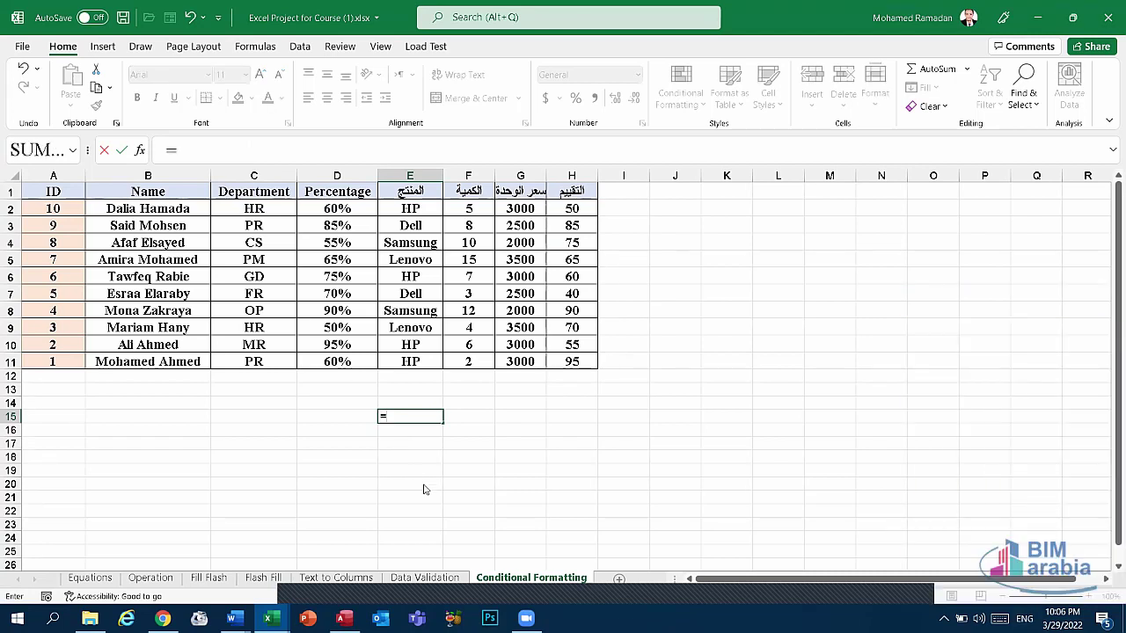
type("i")
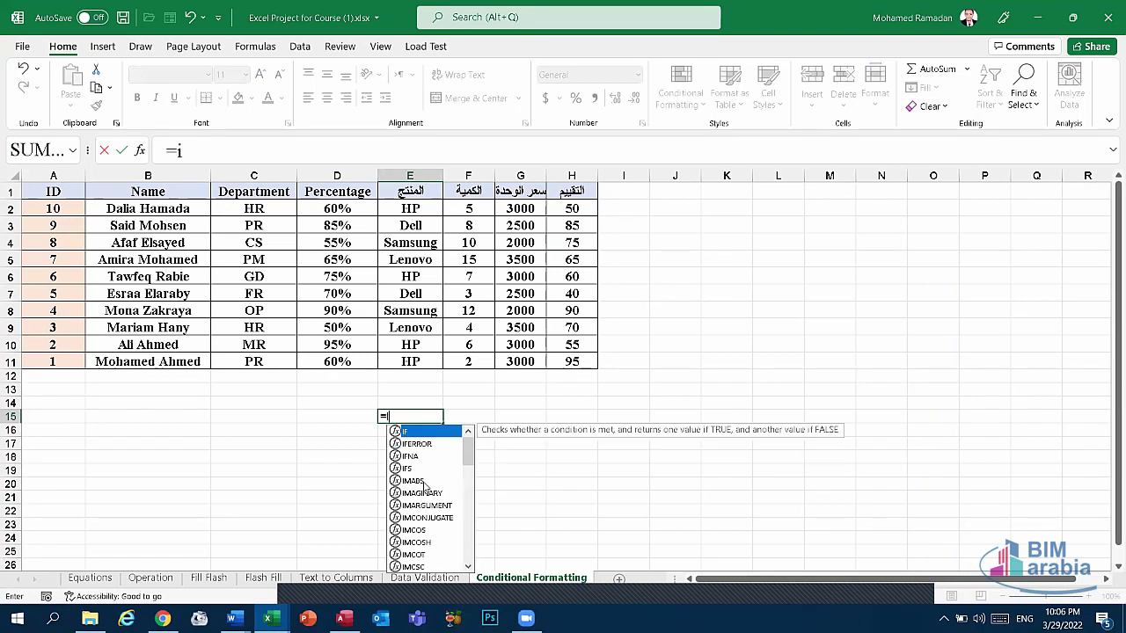
type("f")
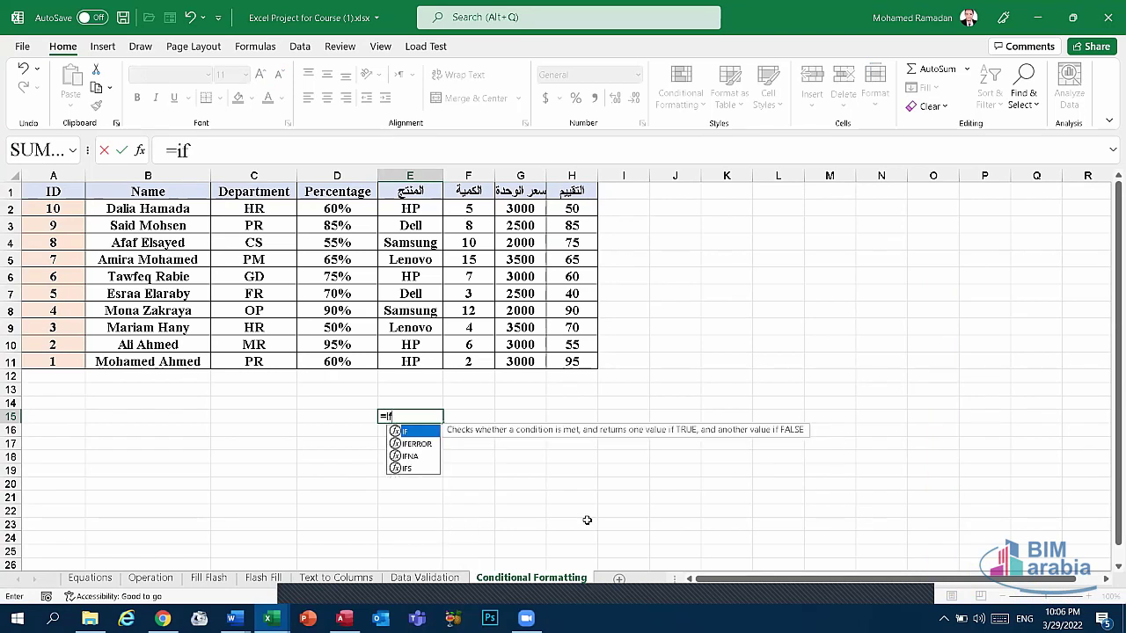
type("(")
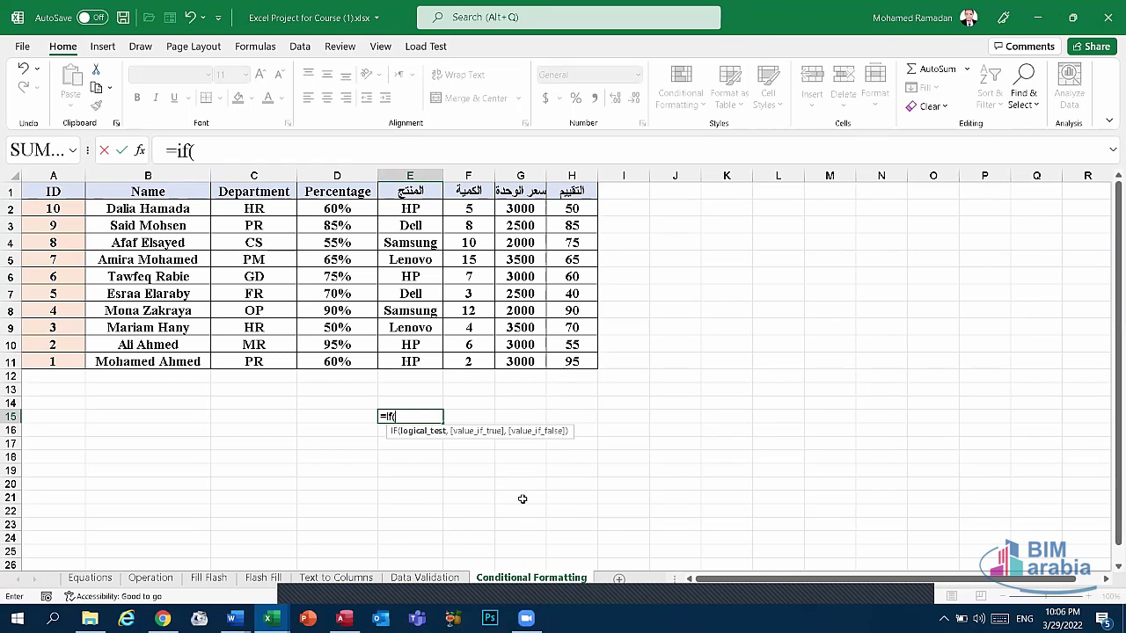
key("BackSpace")
key("Escape")
key("Escape")
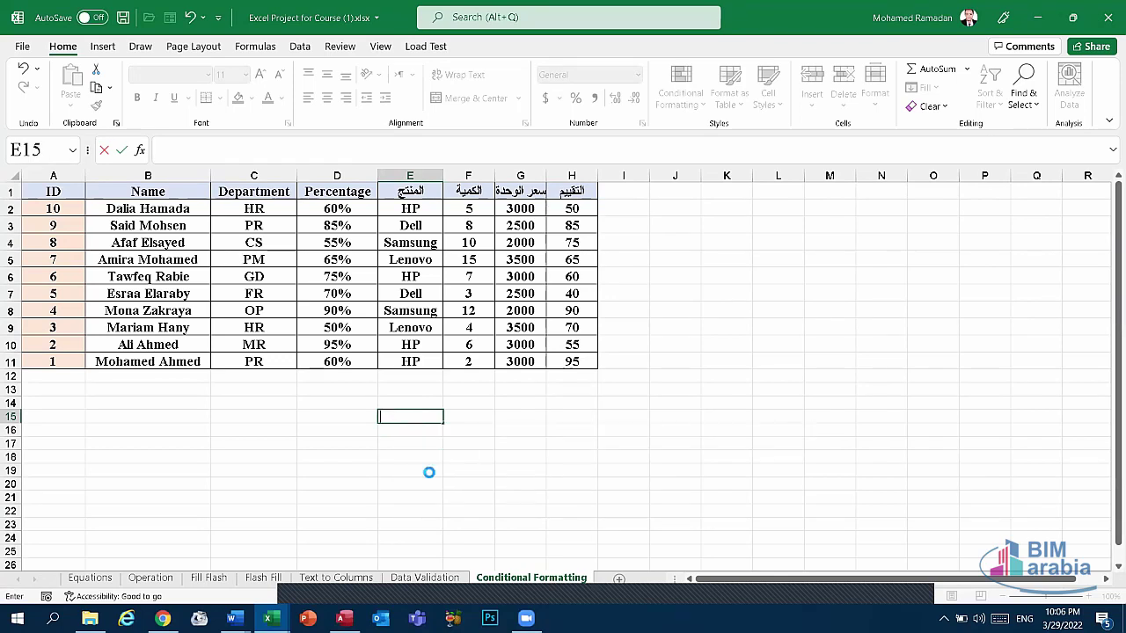
left_click(429, 473)
left_click(415, 443)
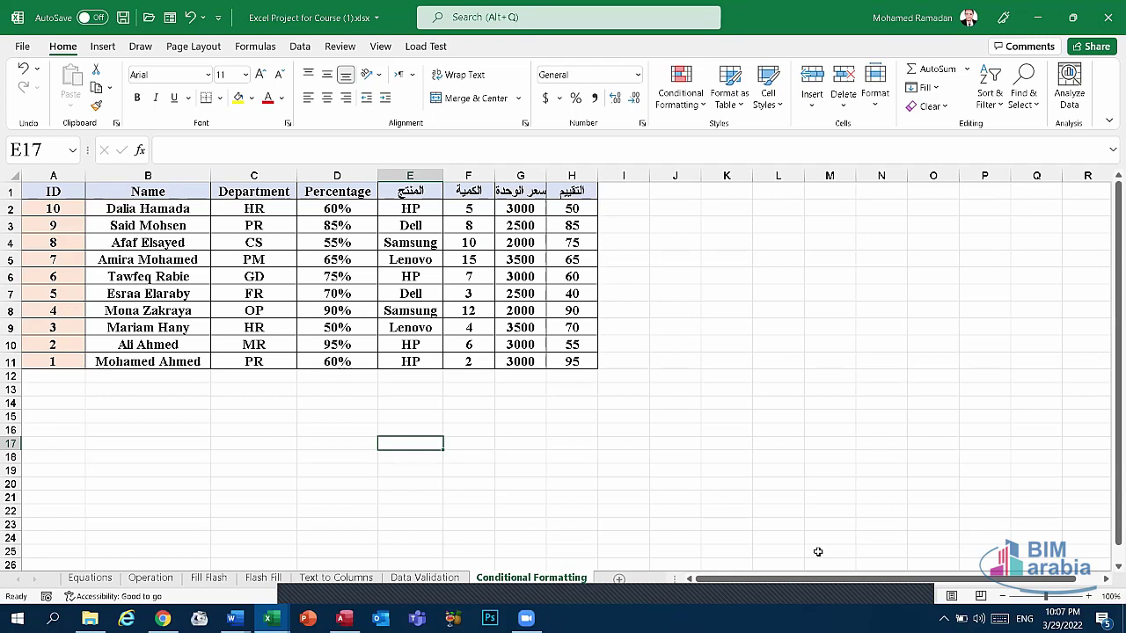
left_click(424, 407)
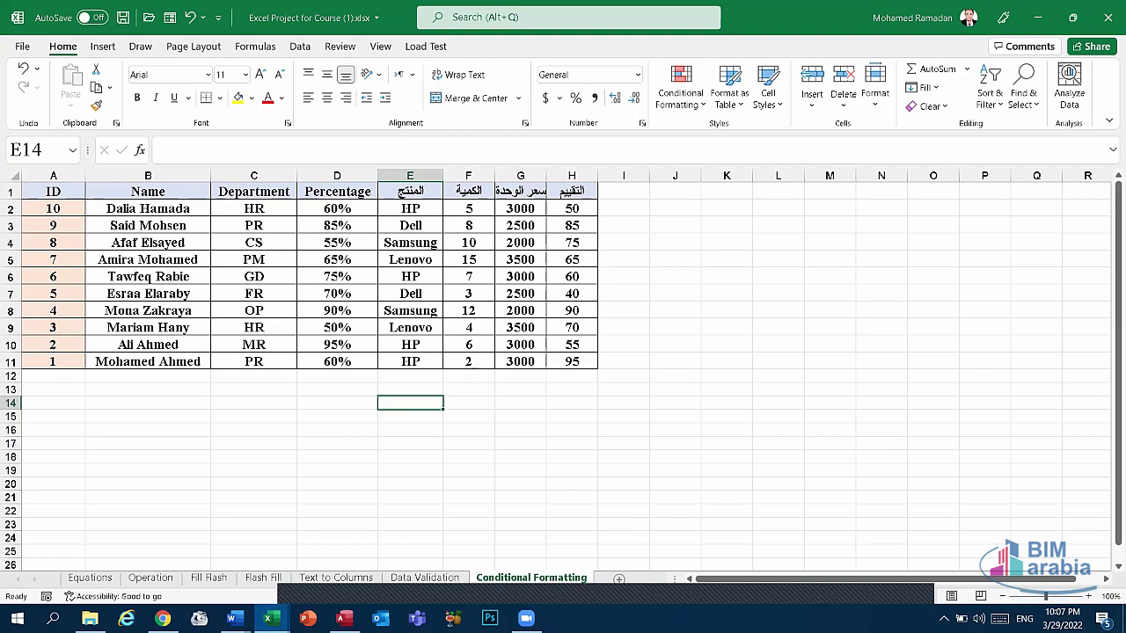
mouse_move(670, 561)
left_click(388, 390)
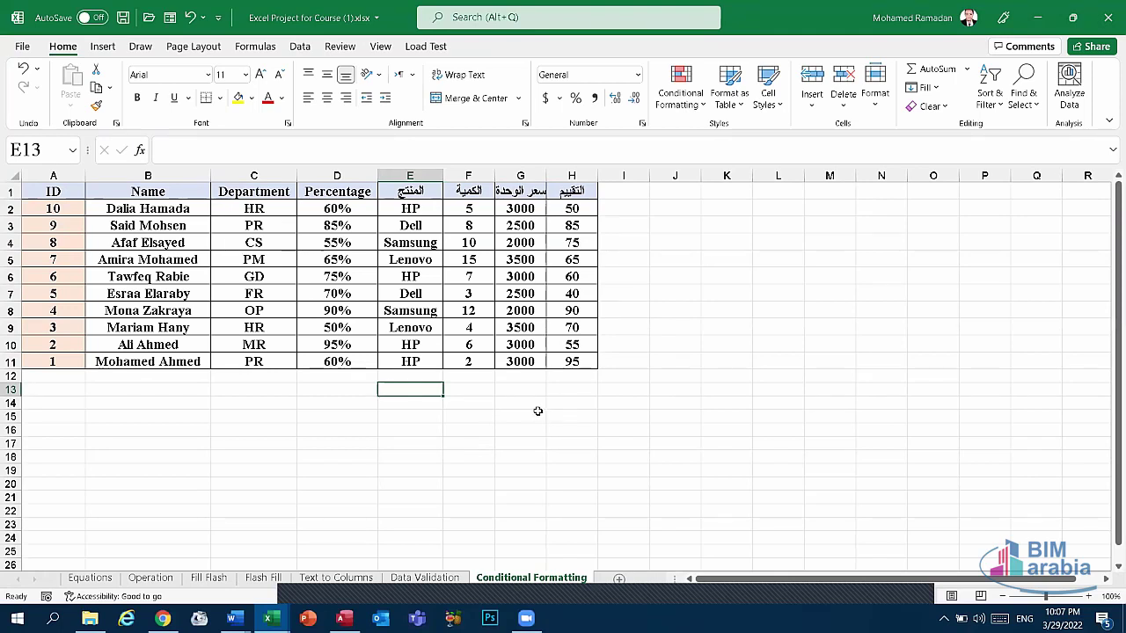
left_click(408, 406)
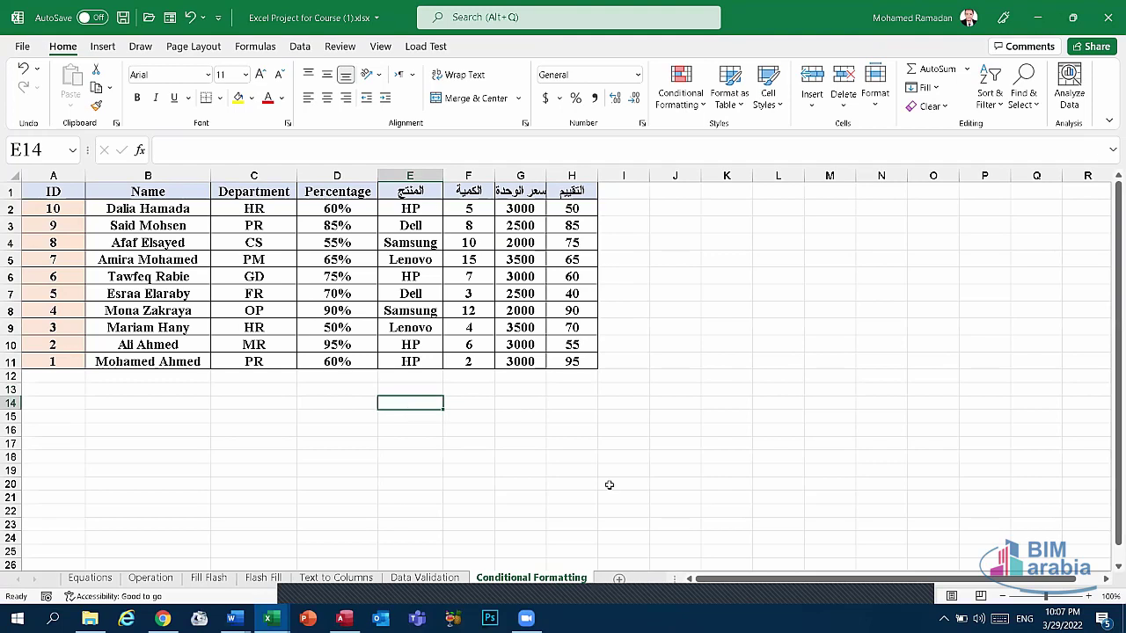